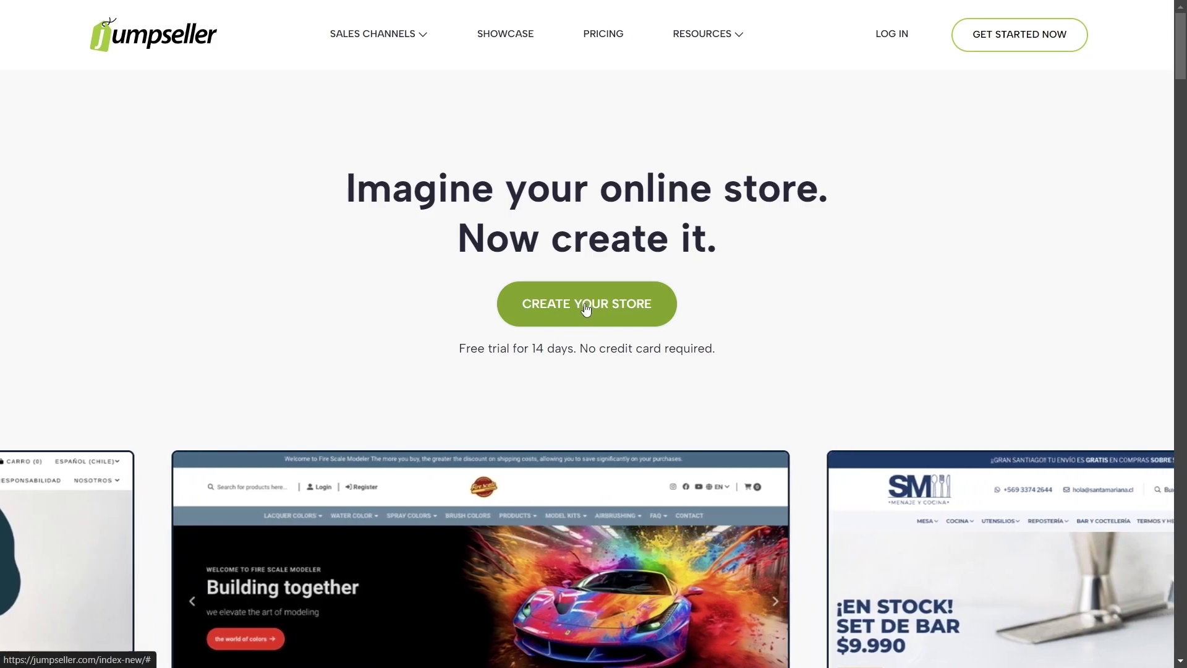
Step: Open Jumpseller's free-trial sign-up form for a new online store
{"action": "left_click", "coordinate": [585, 309]}
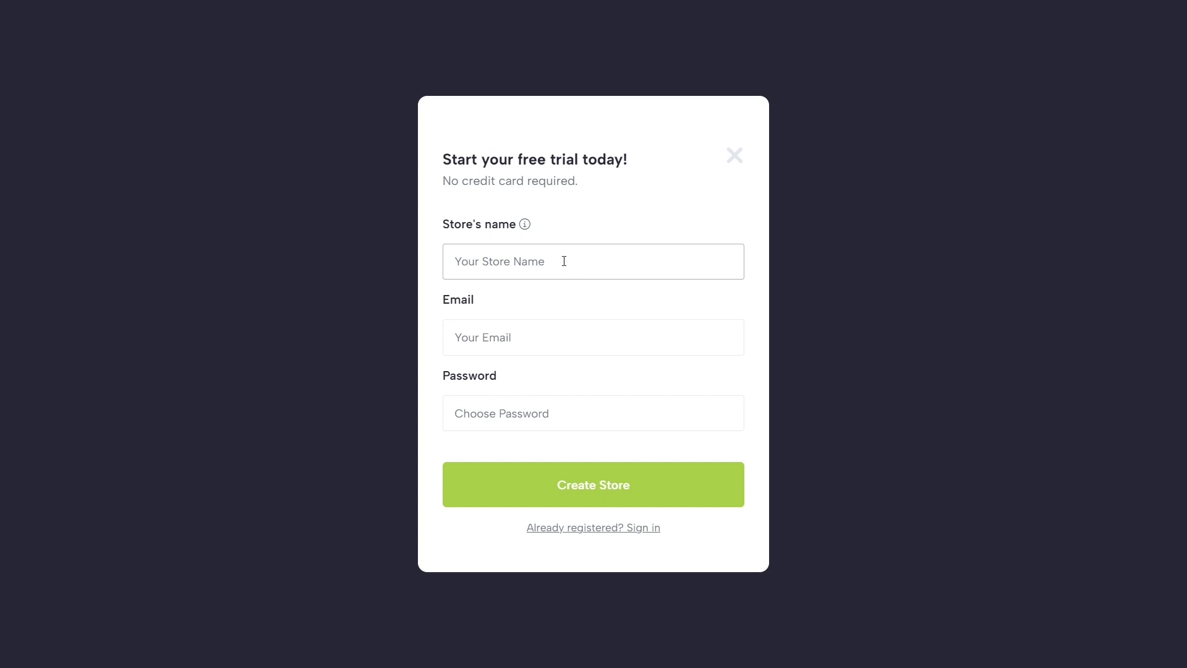
Step: Create the store 'Prestige Cosmetics' with the account email and password
{"action": "type", "text": "Prestige Cosmetics"}
{"action": "left_click", "coordinate": [495, 341]}
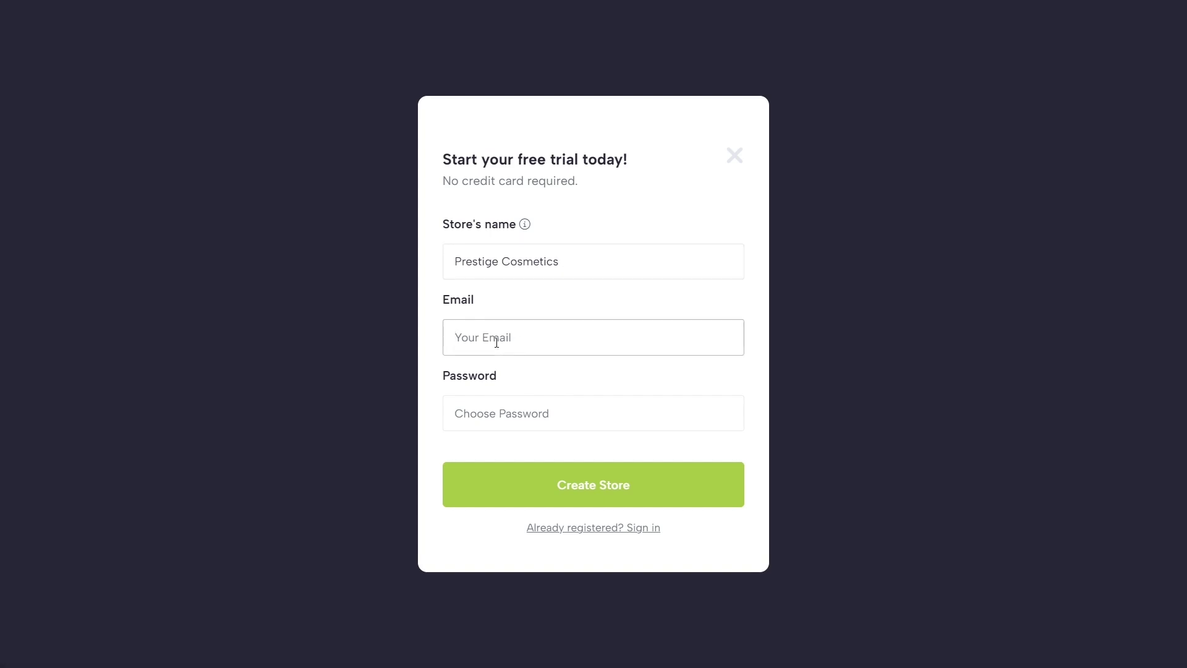
{"action": "left_click", "coordinate": [502, 409]}
{"action": "type", "text": "••••••••••"}
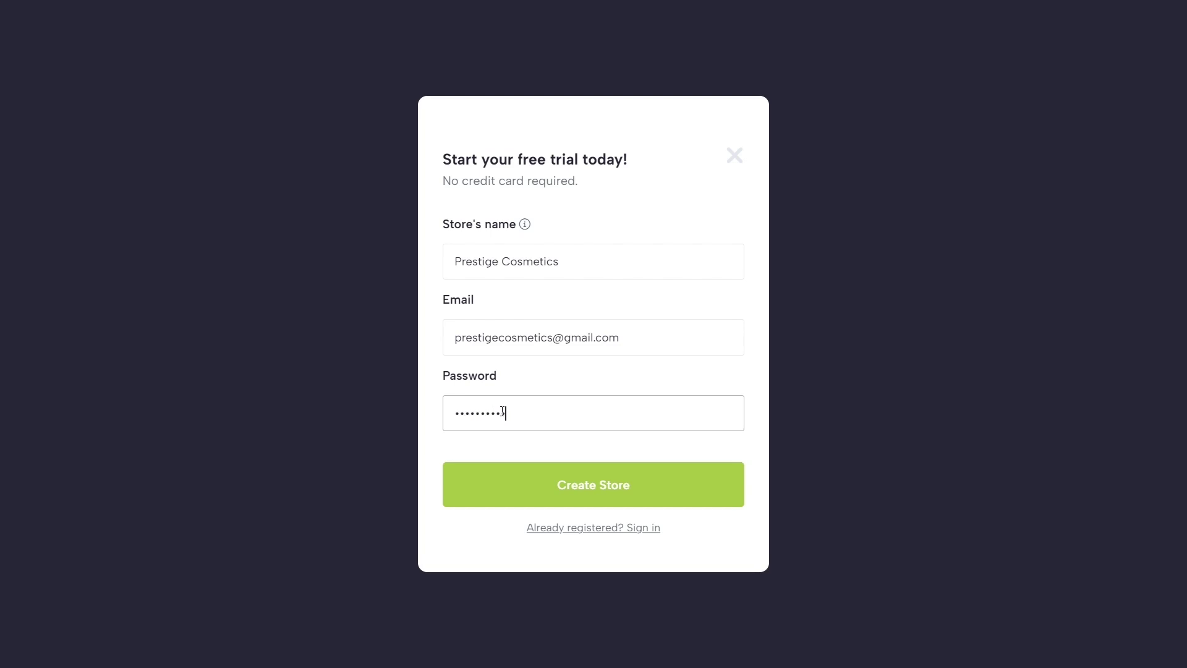
{"action": "left_click", "coordinate": [595, 479]}
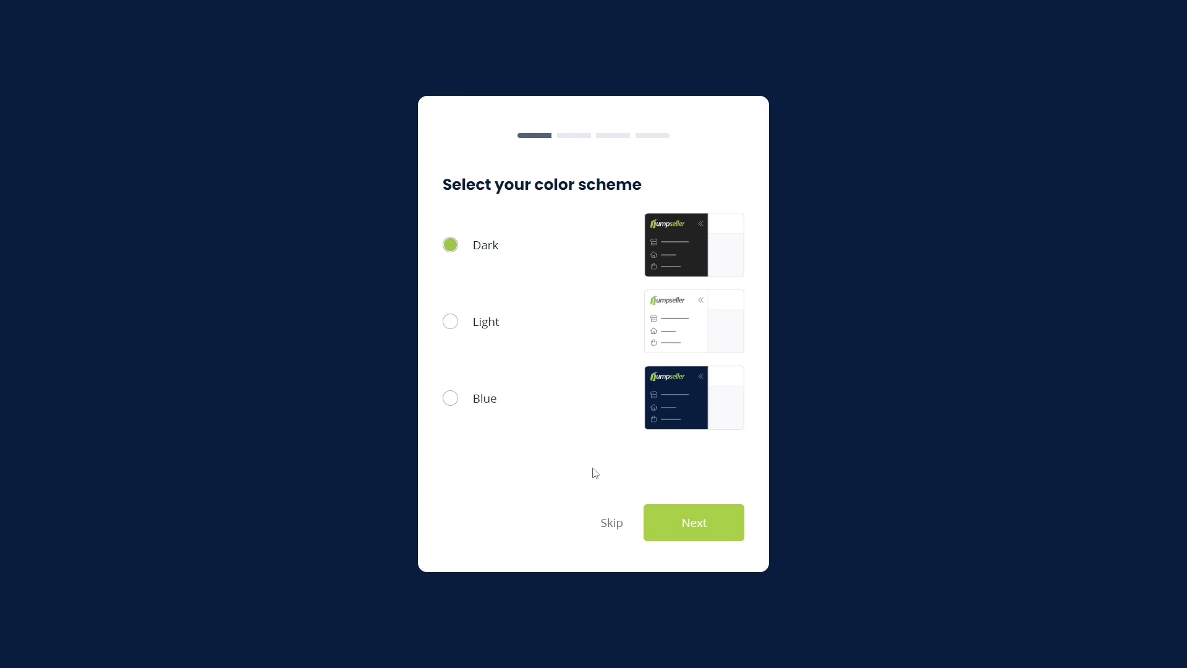
Step: Pick the Light colour scheme and answer that there is no prior selling experience
{"action": "left_click", "coordinate": [453, 323]}
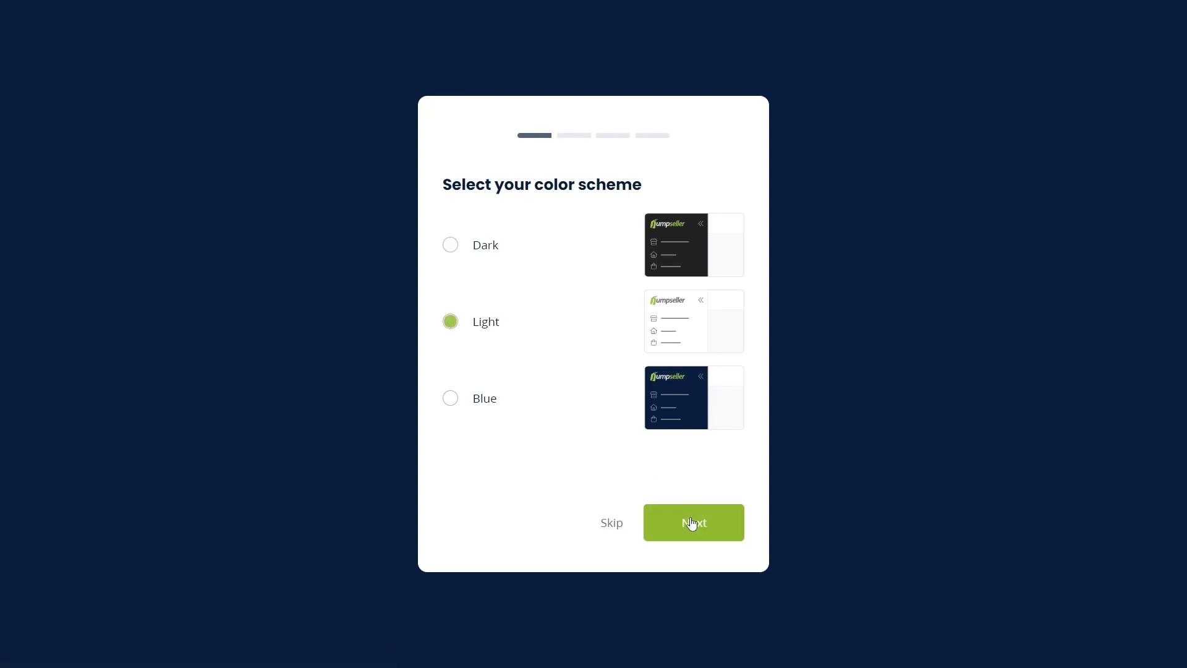
{"action": "left_click", "coordinate": [691, 522]}
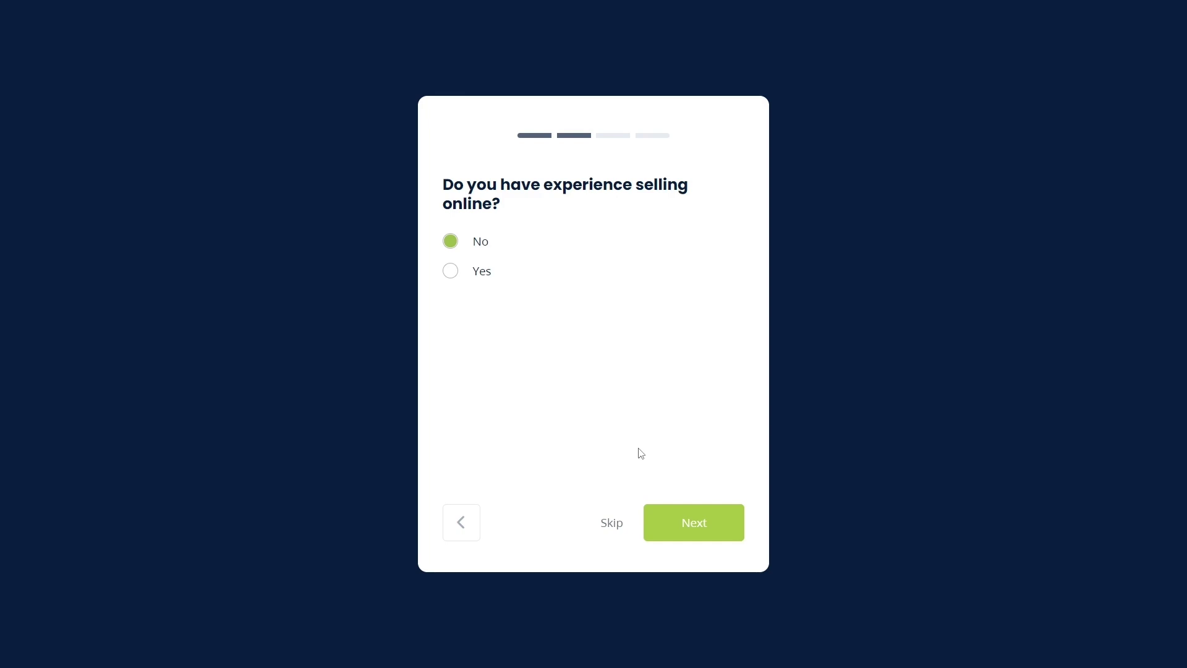
{"action": "left_click", "coordinate": [708, 519]}
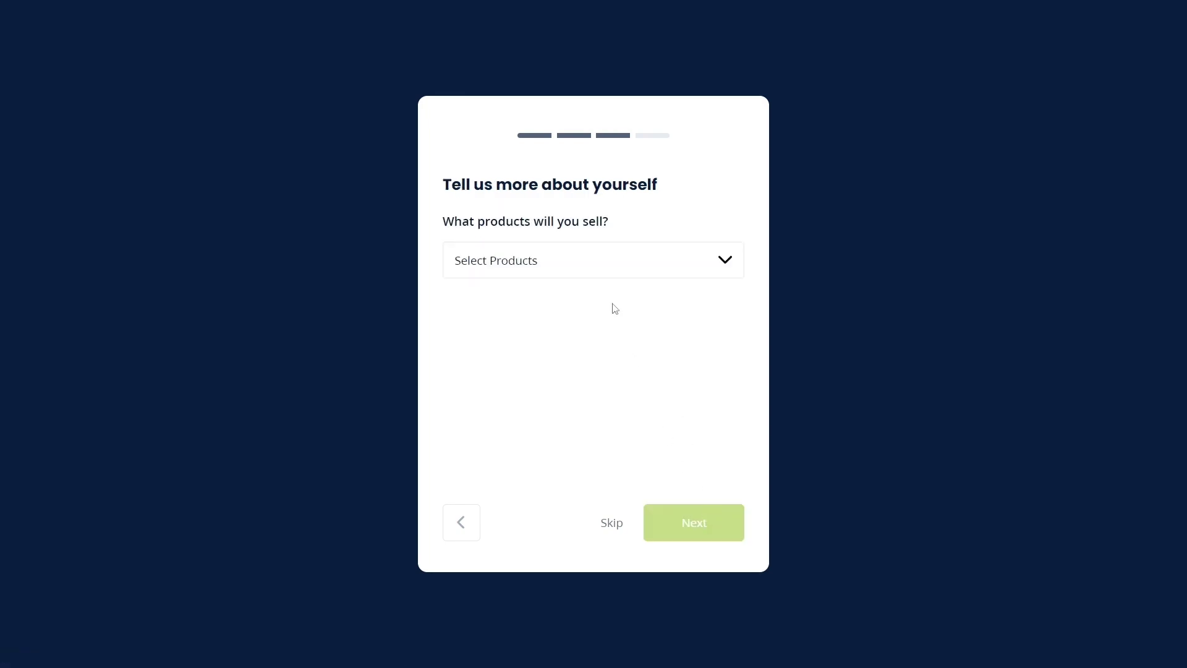
Step: Choose Beauty and Healthcare as the products sold, with demo products
{"action": "left_click", "coordinate": [590, 255]}
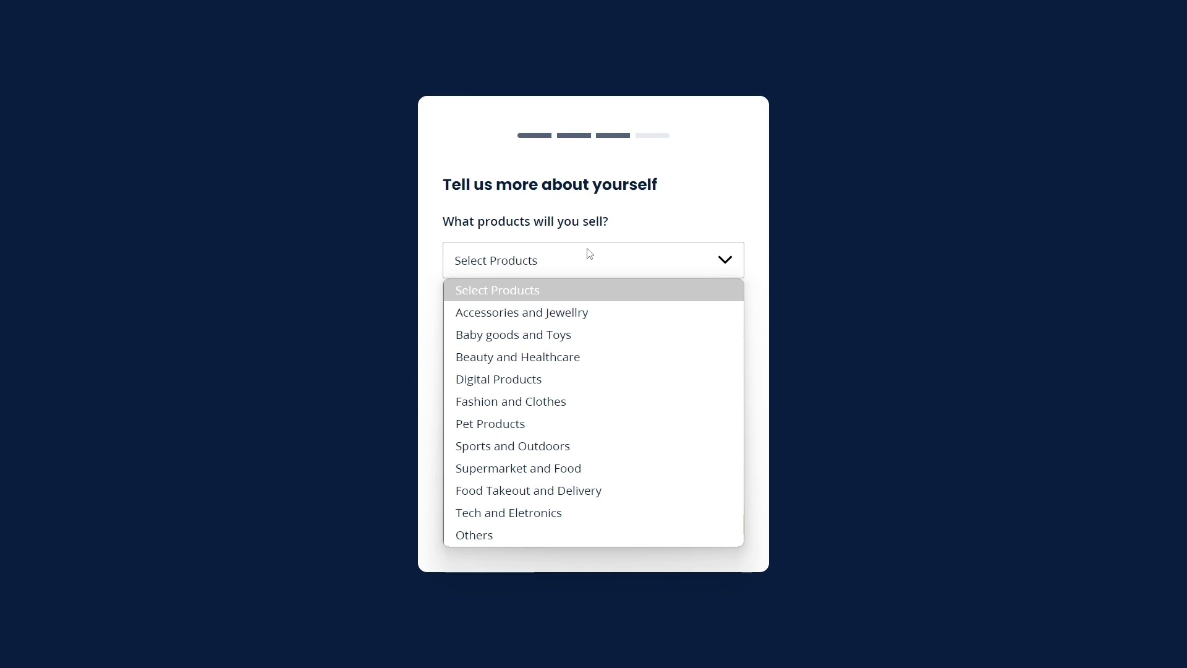
{"action": "left_click", "coordinate": [595, 359]}
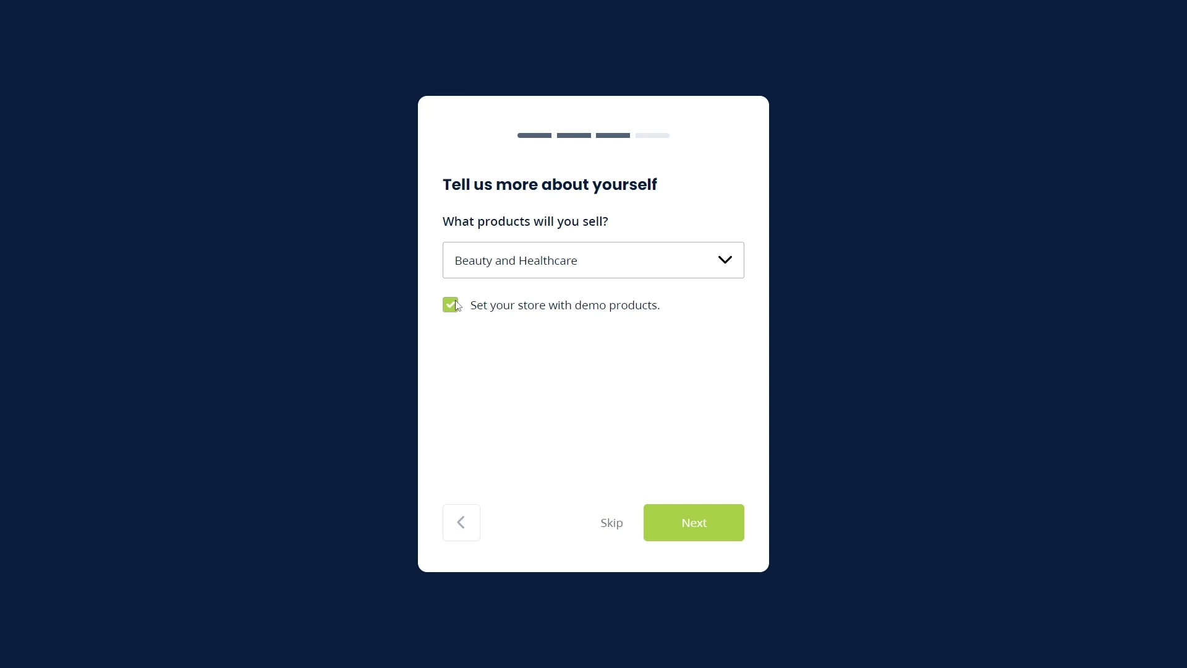
{"action": "left_click", "coordinate": [676, 520]}
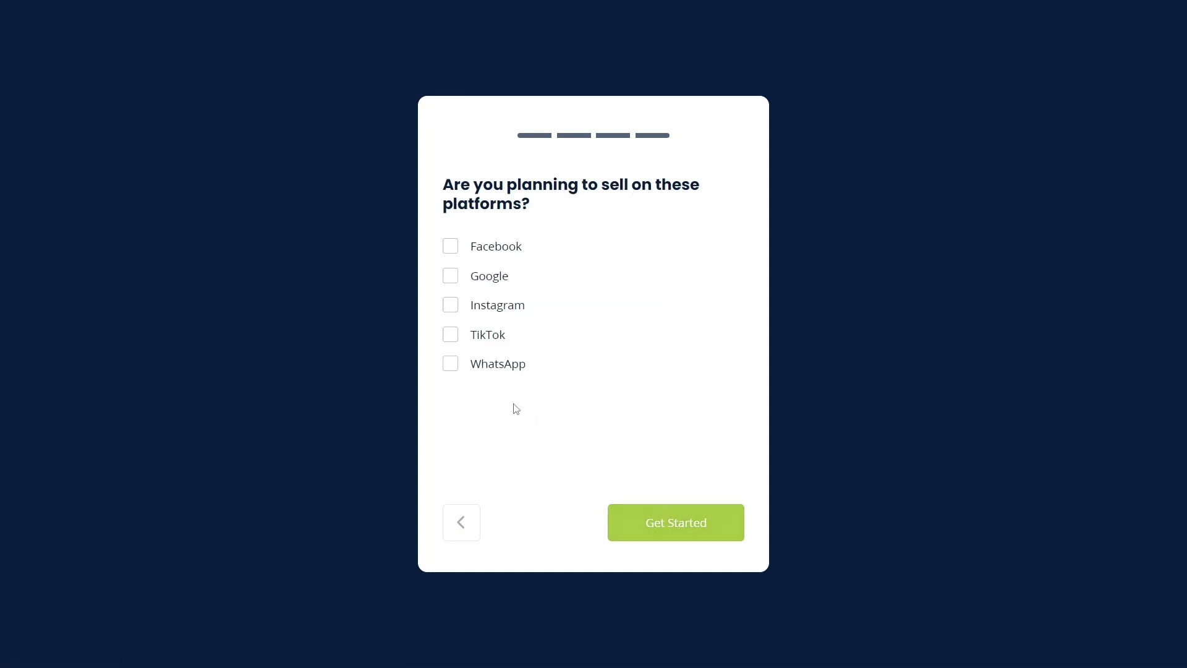
Step: Select Facebook, Google, Instagram, TikTok and WhatsApp as planned sales platforms
{"action": "left_click", "coordinate": [452, 248]}
{"action": "left_click", "coordinate": [451, 276]}
{"action": "left_click", "coordinate": [451, 305]}
{"action": "left_click", "coordinate": [450, 335]}
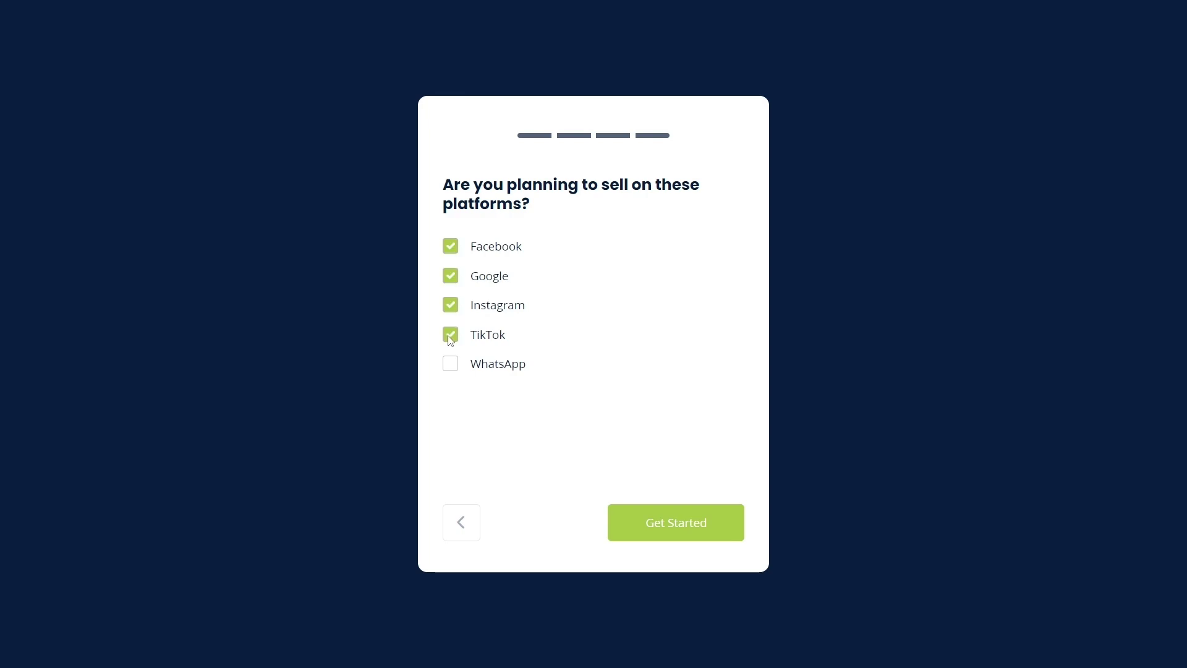
{"action": "left_click", "coordinate": [451, 366]}
Step: Finish onboarding and go to the General > Preferences settings page
{"action": "left_click", "coordinate": [674, 517]}
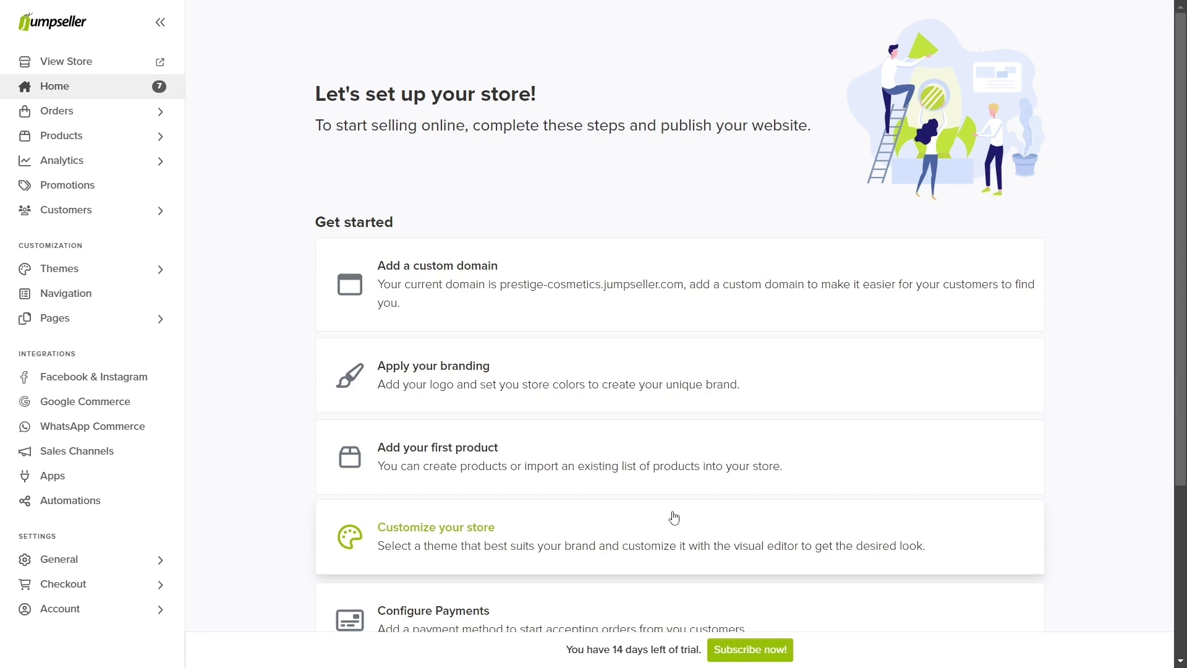
{"action": "left_click", "coordinate": [159, 560]}
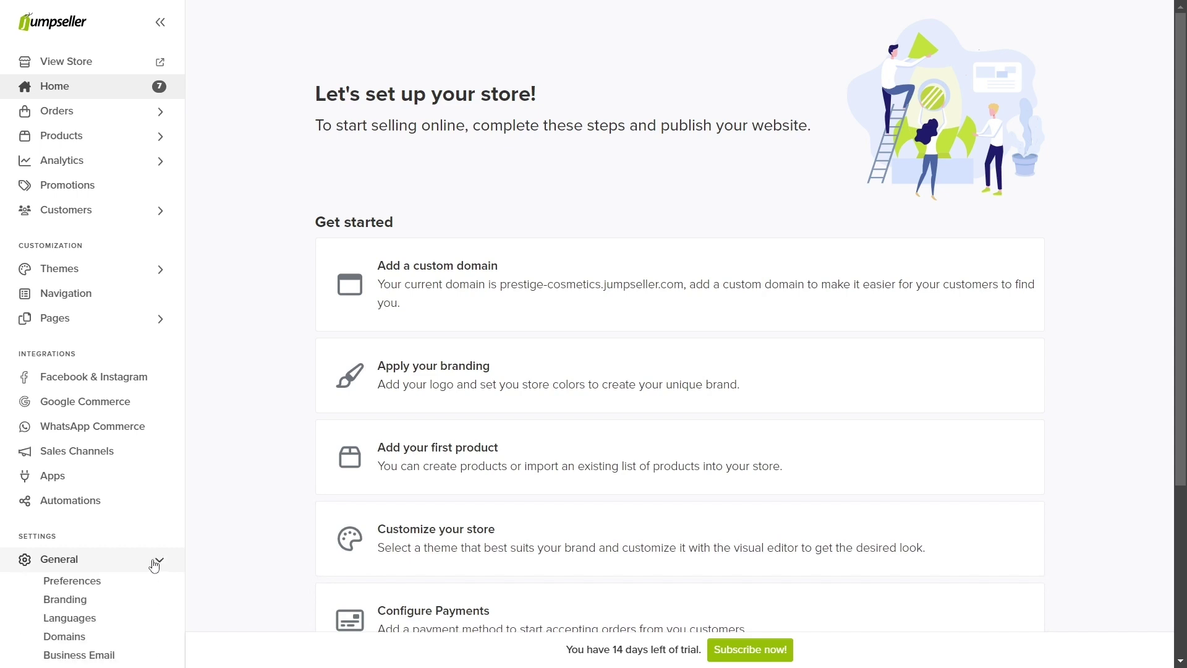
{"action": "left_click", "coordinate": [121, 529]}
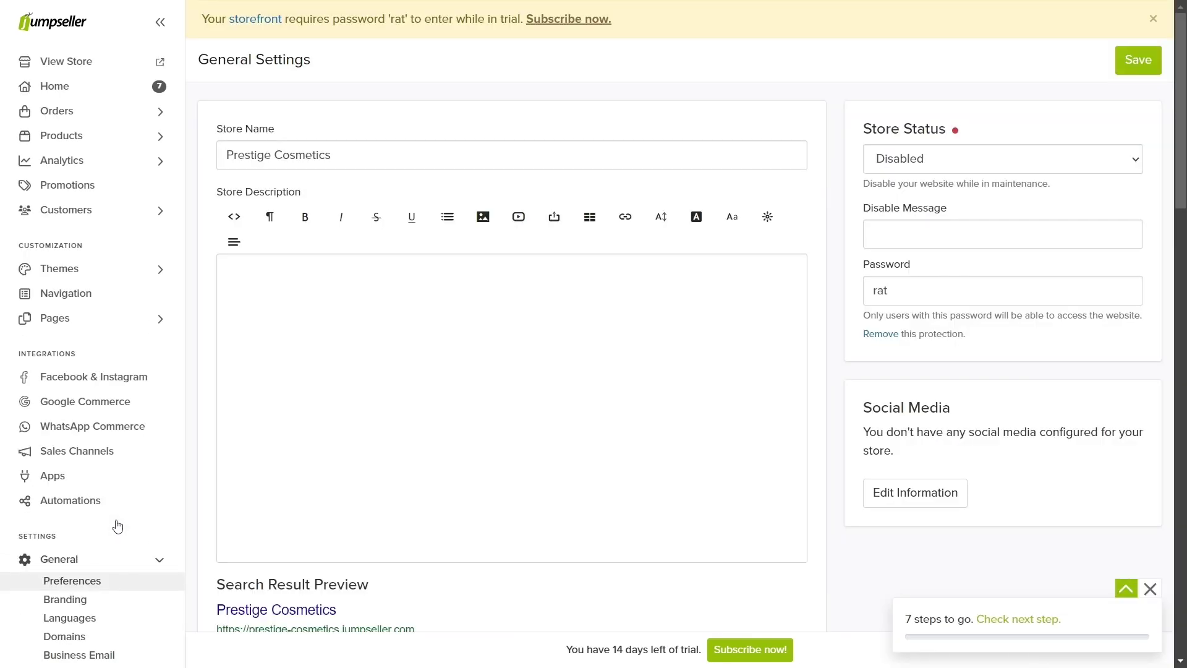
Step: Append ' - Buy everything you need for your skin' to the store name Prestige Cosmetics
{"action": "left_click_drag", "start_coordinate": [361, 156], "coordinate": [212, 157]}
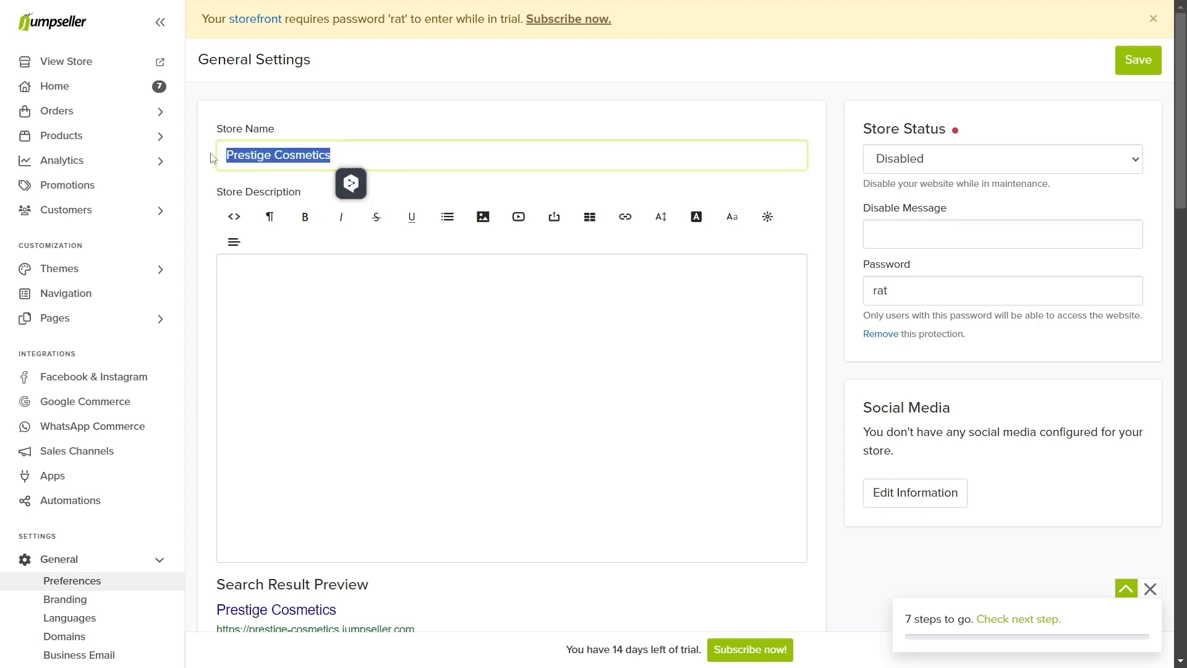
{"action": "left_click", "coordinate": [354, 158]}
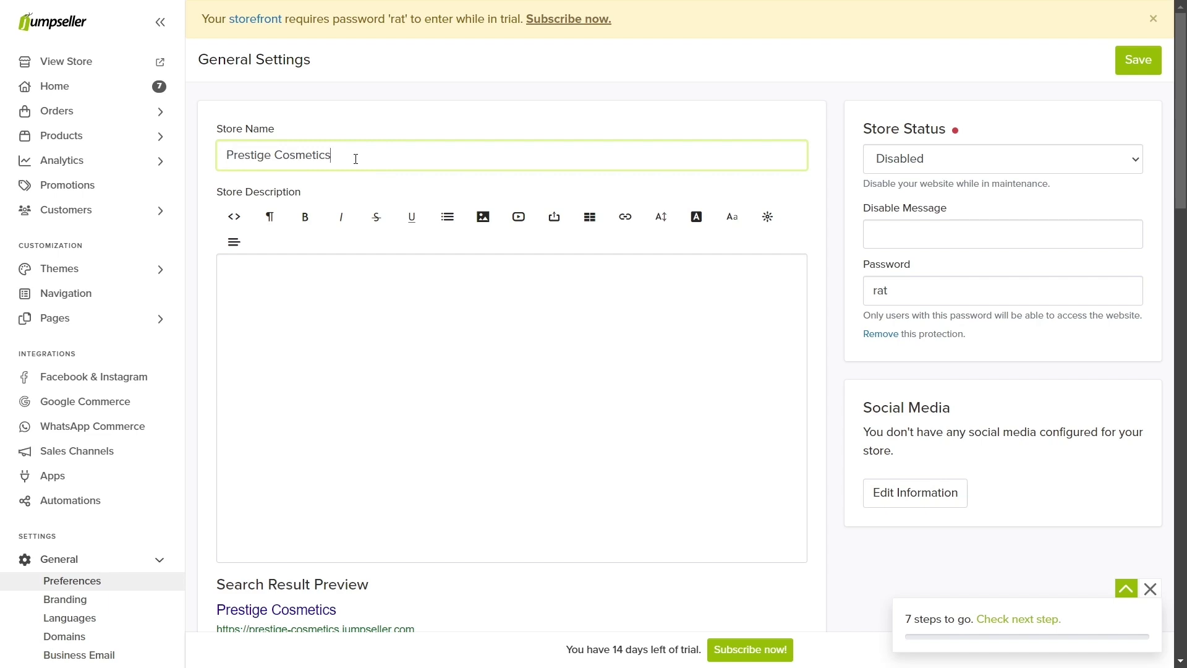
{"action": "type", "text": "- Buy everything you nee"}
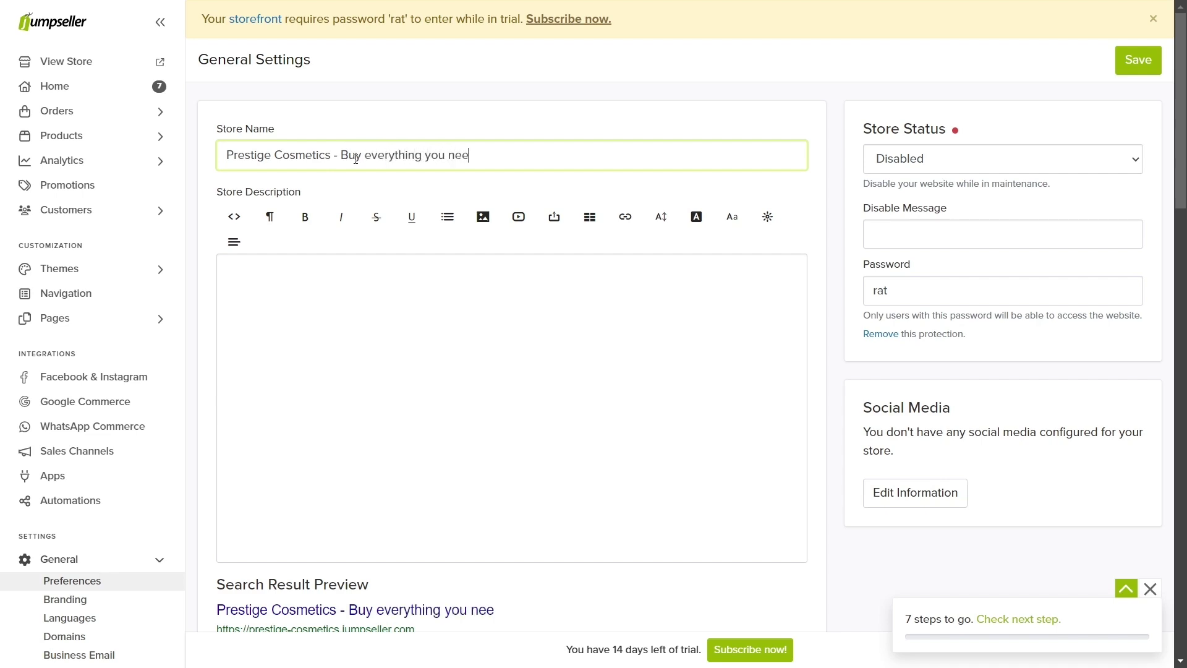
{"action": "type", "text": "d for your skin"}
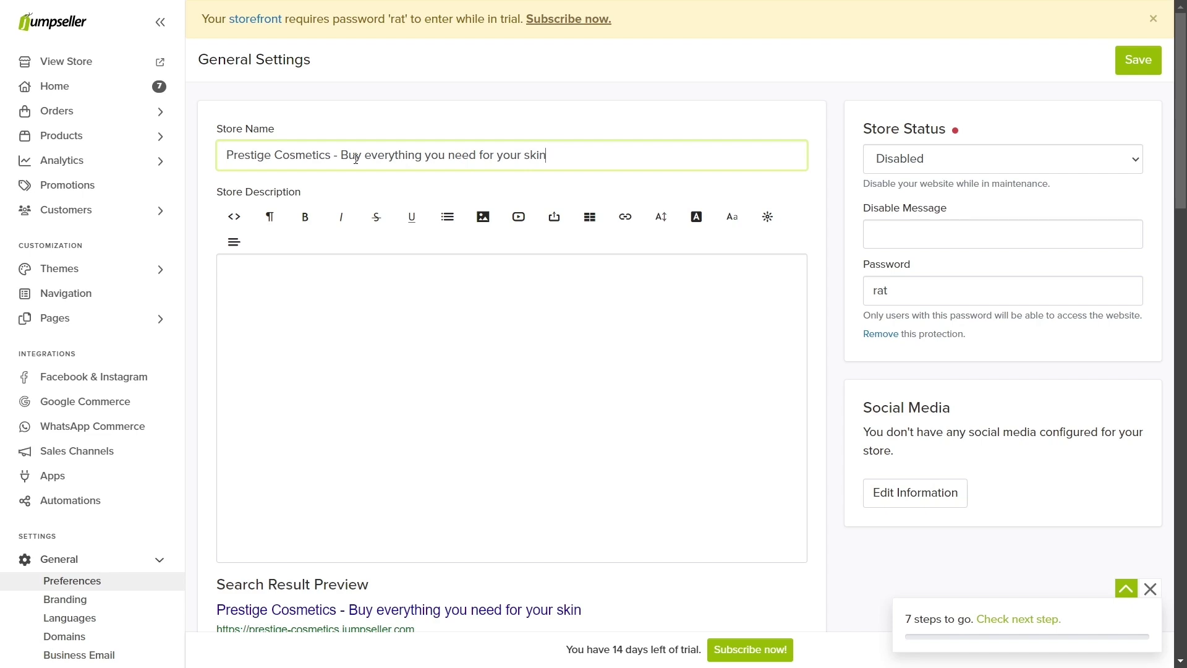
{"action": "scroll", "coordinate": [275, 458], "scroll_direction": "down", "scroll_amount": 2}
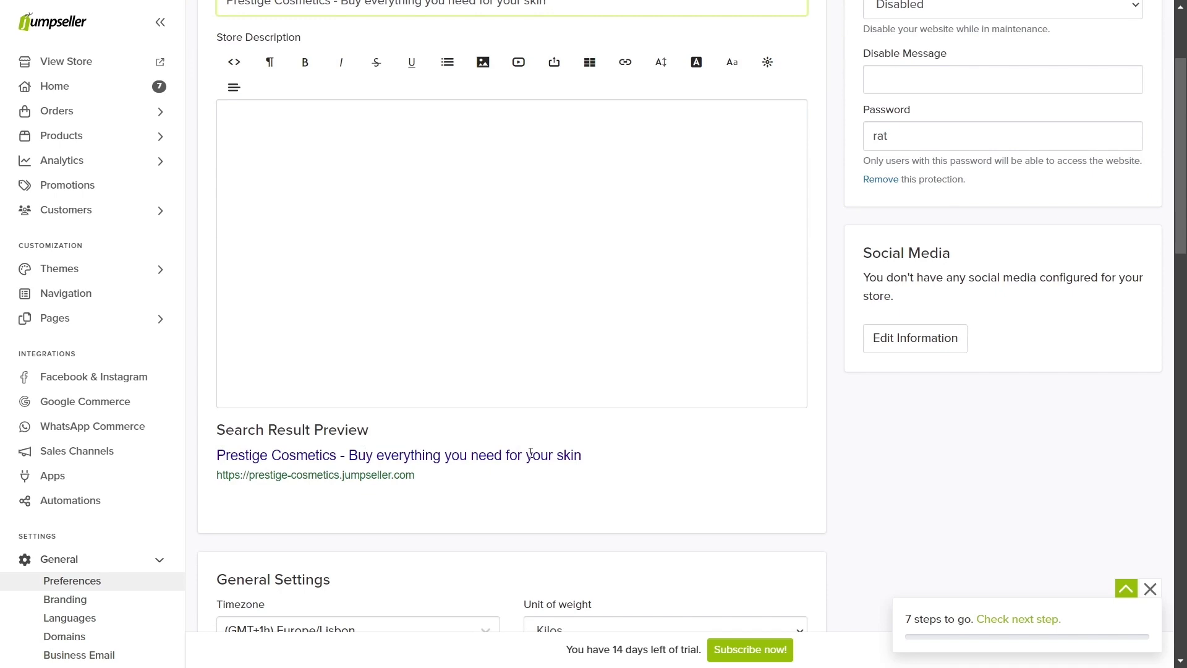
Step: Write a store description on cosmetics for men and women, nationwide shipping, and card, BNPL, Paypal, Stripe payments
{"action": "scroll", "coordinate": [531, 452], "scroll_direction": "up", "scroll_amount": 1}
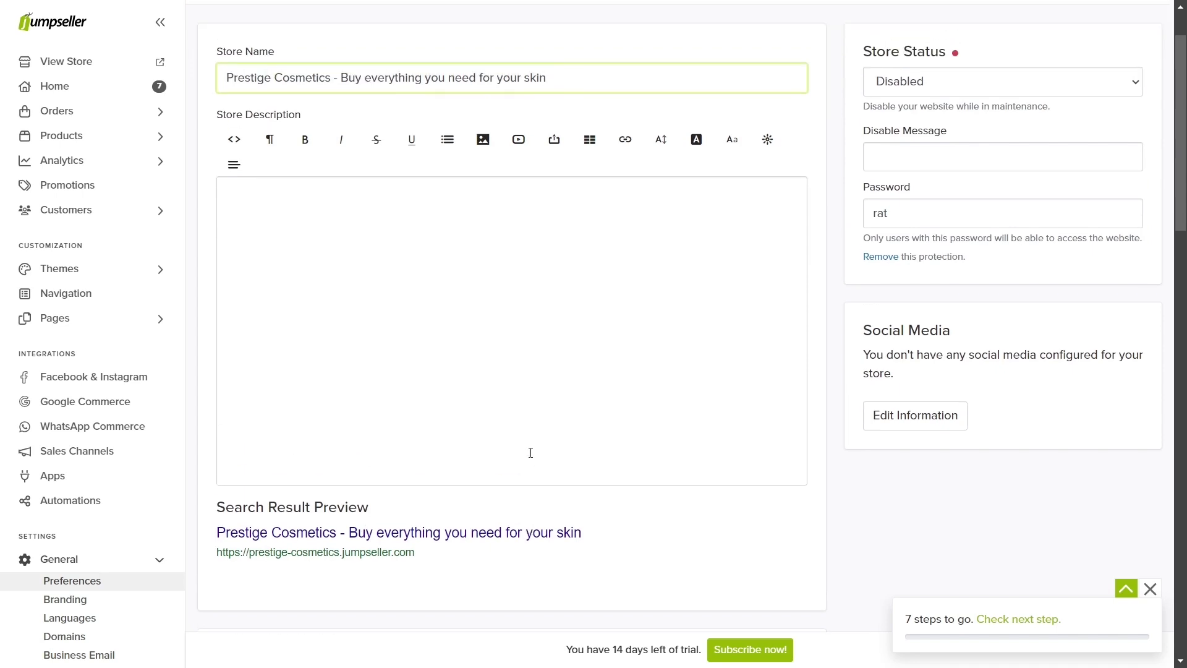
{"action": "left_click", "coordinate": [278, 197]}
{"action": "type", "text": "Come in and "}
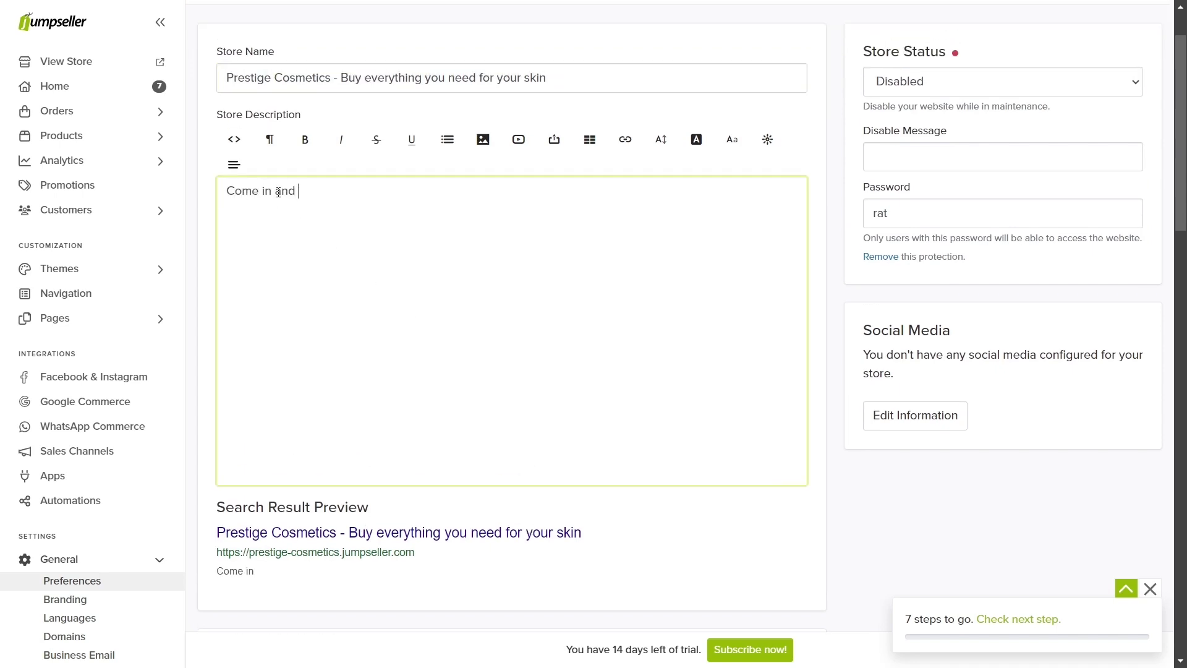
{"action": "type", "text": "compare the best cosmetic product"}
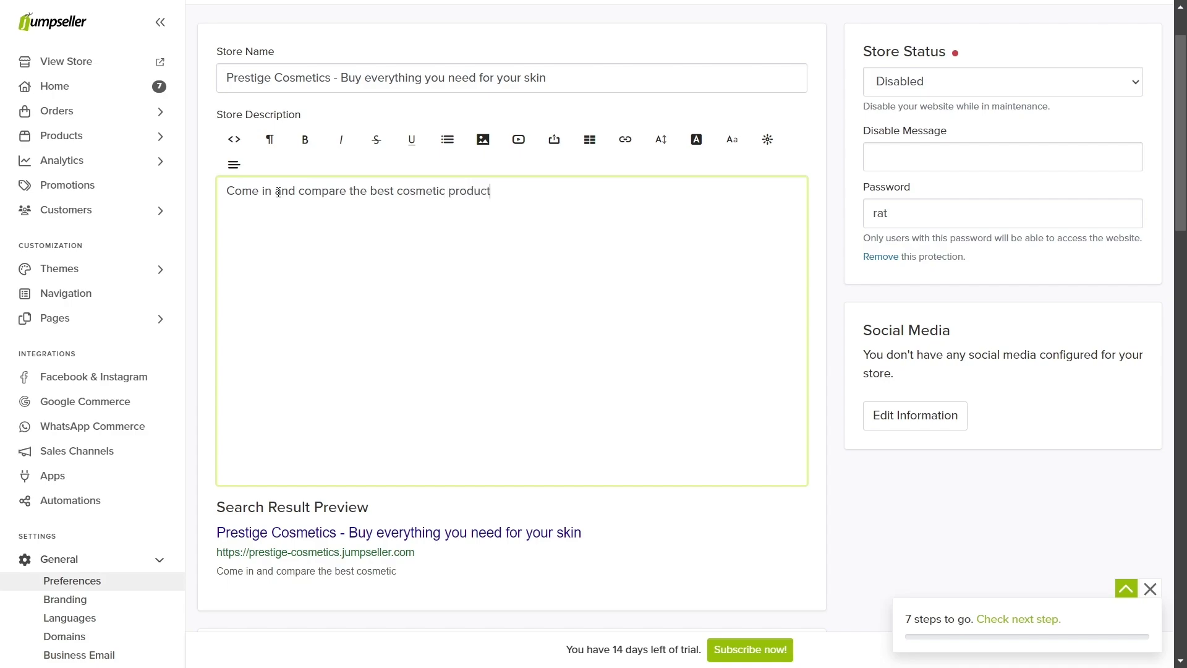
{"action": "type", "text": "s for men and women. Nationw"}
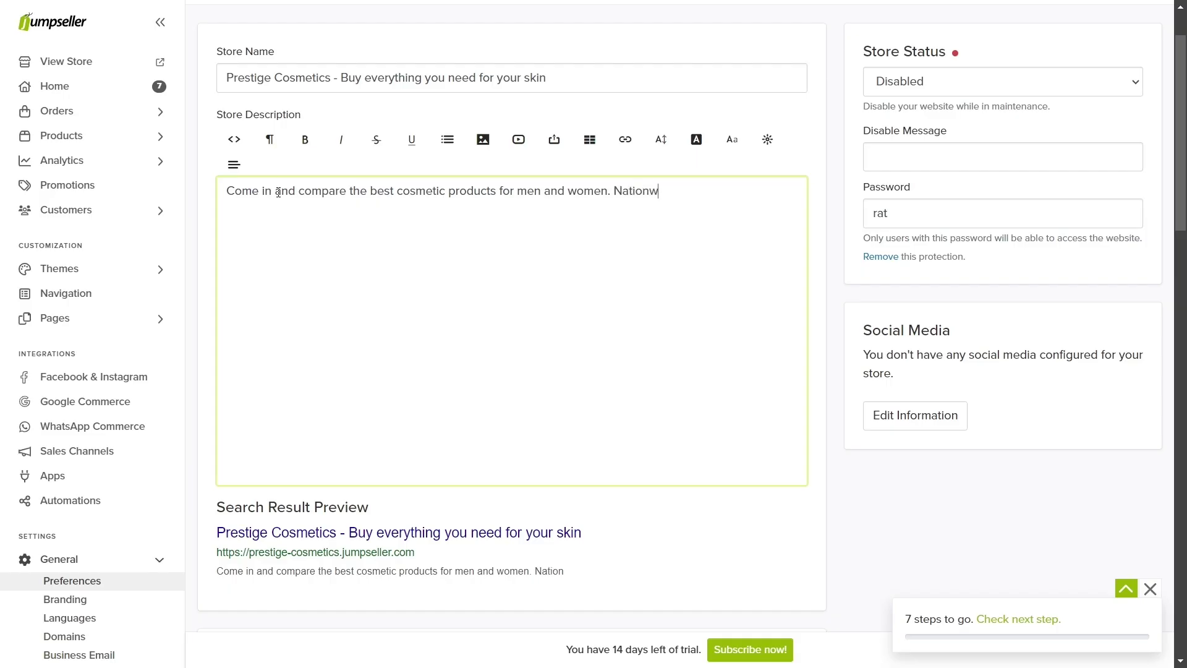
{"action": "type", "text": "ide shipping, pay with "}
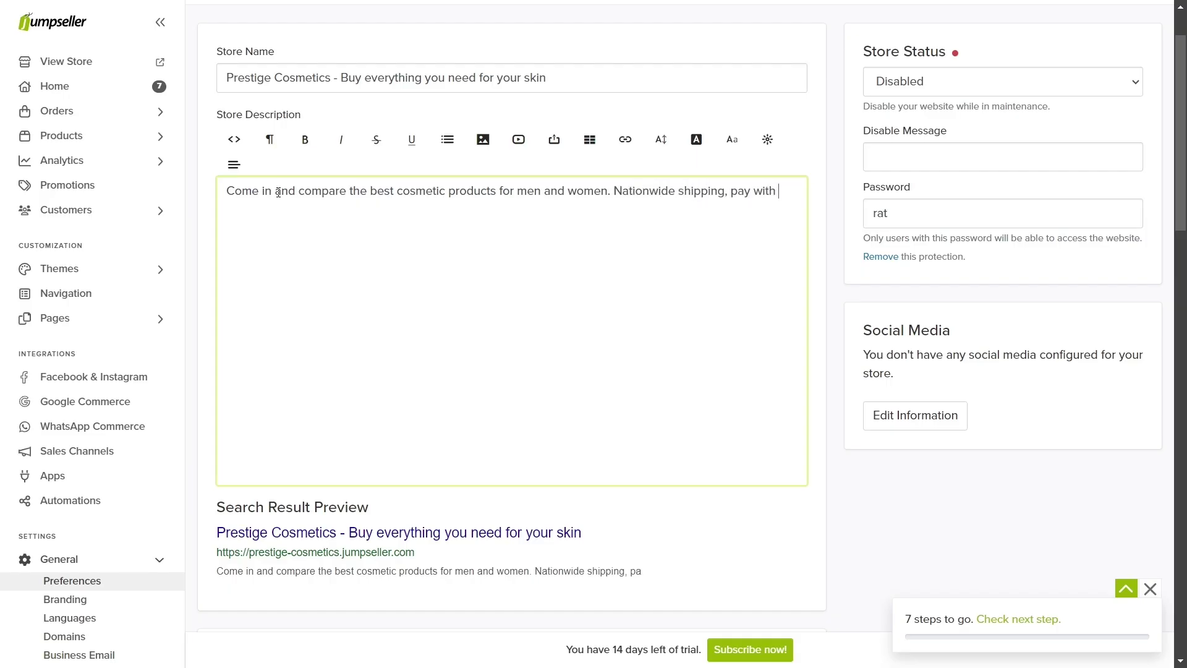
{"action": "type", "text": "cards, BNPL, and"}
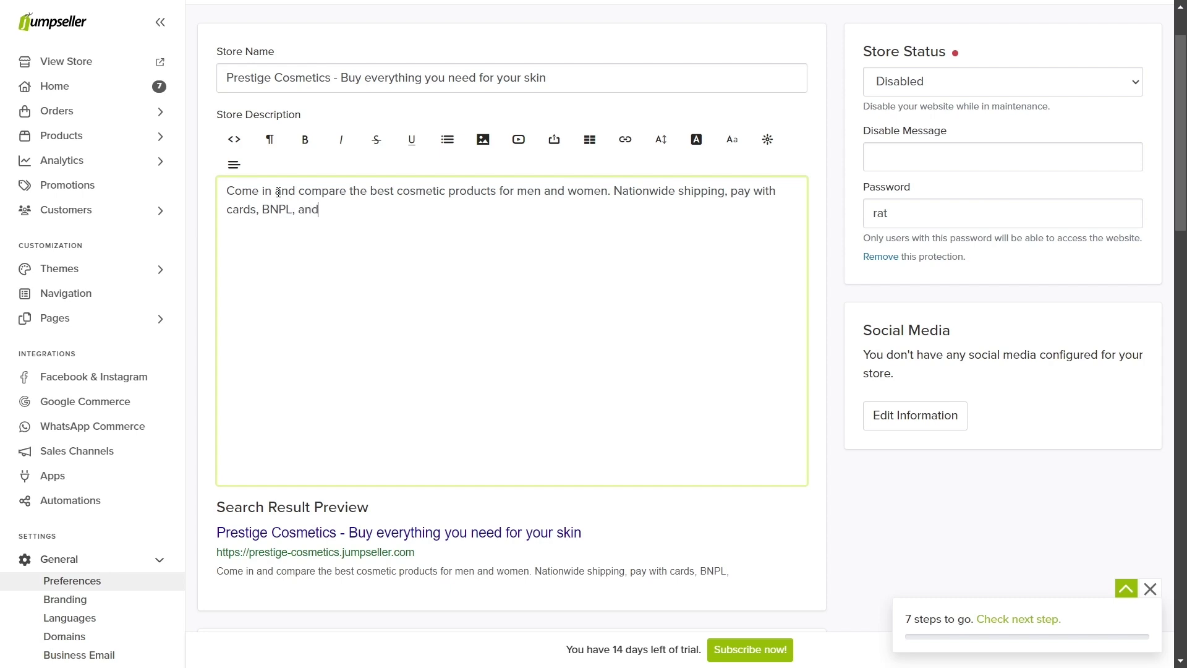
{"action": "type", "text": " more."}
{"action": "key", "text": "BackSpace"}
{"action": "key", "text": "BackSpace"}
{"action": "key", "text": "BackSpace"}
{"action": "key", "text": "BackSpace"}
{"action": "key", "text": "BackSpace"}
{"action": "key", "text": "BackSpace"}
{"action": "key", "text": "BackSpace"}
{"action": "key", "text": "BackSpace"}
{"action": "key", "text": "BackSpace"}
{"action": "type", "text": "Paypal, Skr"}
{"action": "key", "text": "BackSpace"}
{"action": "key", "text": "BackSpace"}
{"action": "type", "text": "tripe"}
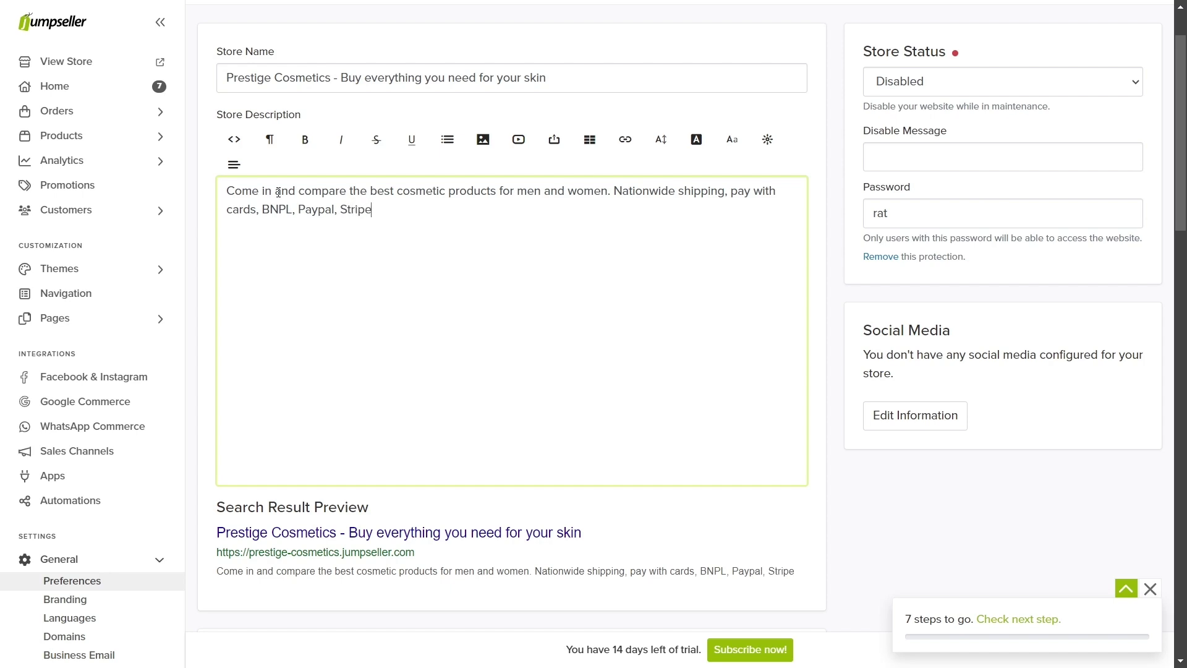
{"action": "type", "text": " and more."}
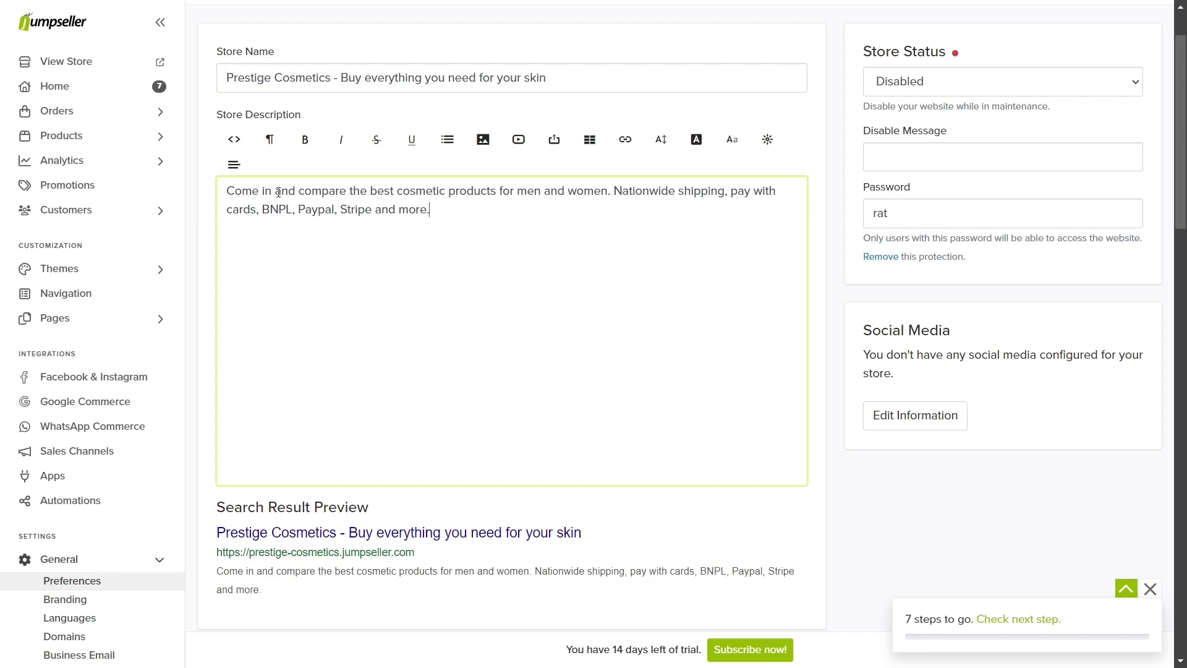
Step: Review the Google Customer Reviews, TikTok and Facebook Pixel ID settings and the all-visitors checkout option
{"action": "scroll", "coordinate": [302, 433], "scroll_direction": "down", "scroll_amount": 10}
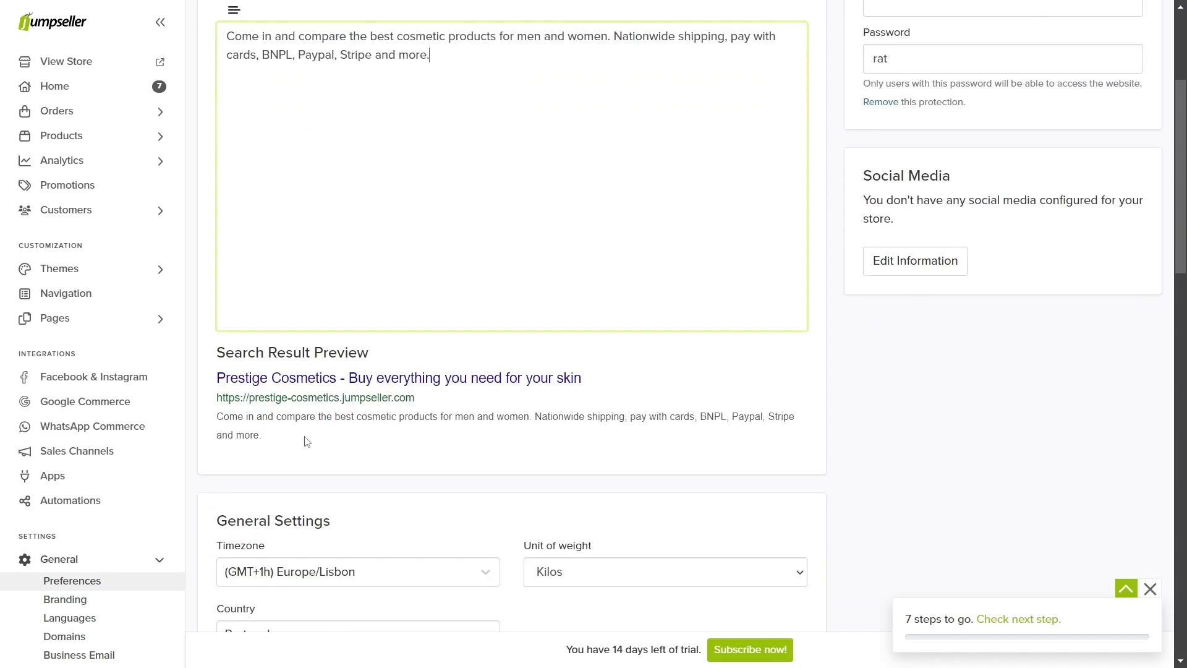
{"action": "left_click_drag", "start_coordinate": [343, 432], "coordinate": [219, 431]}
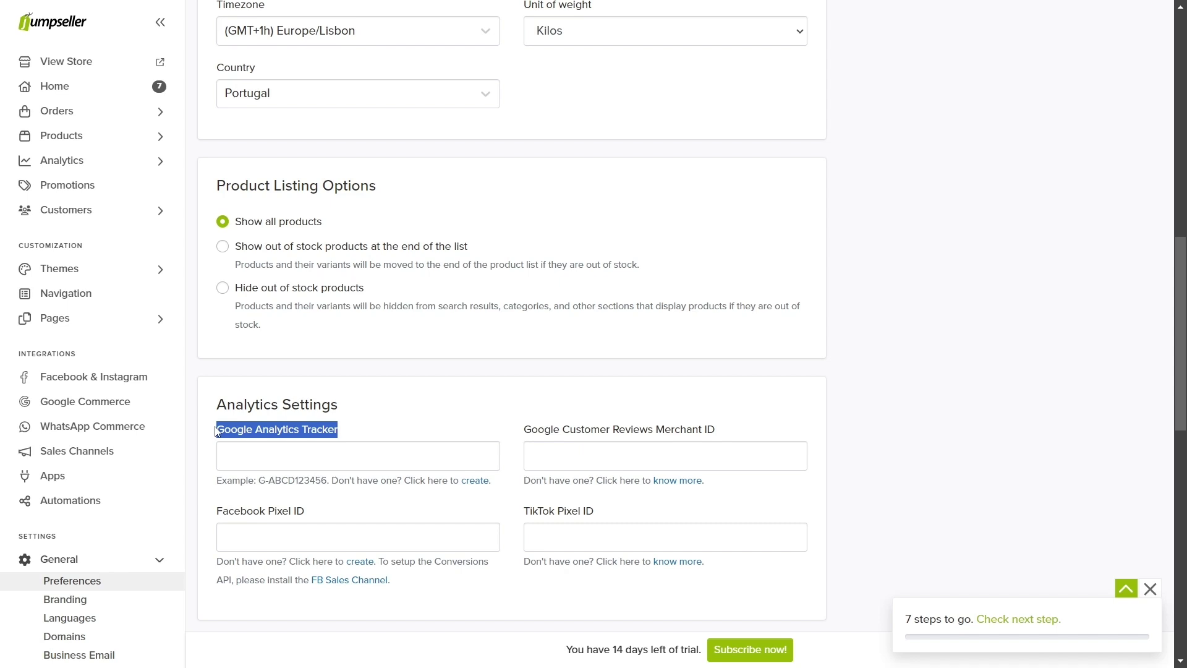
{"action": "left_click_drag", "start_coordinate": [523, 432], "coordinate": [715, 434]}
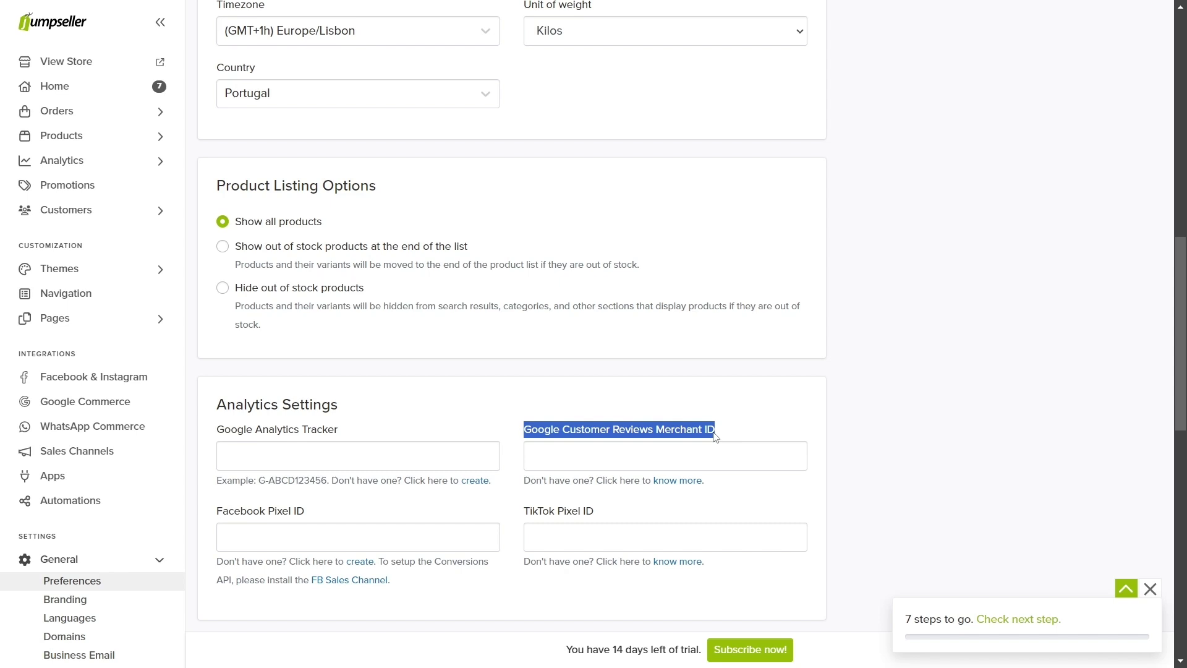
{"action": "left_click_drag", "start_coordinate": [594, 511], "coordinate": [521, 513]}
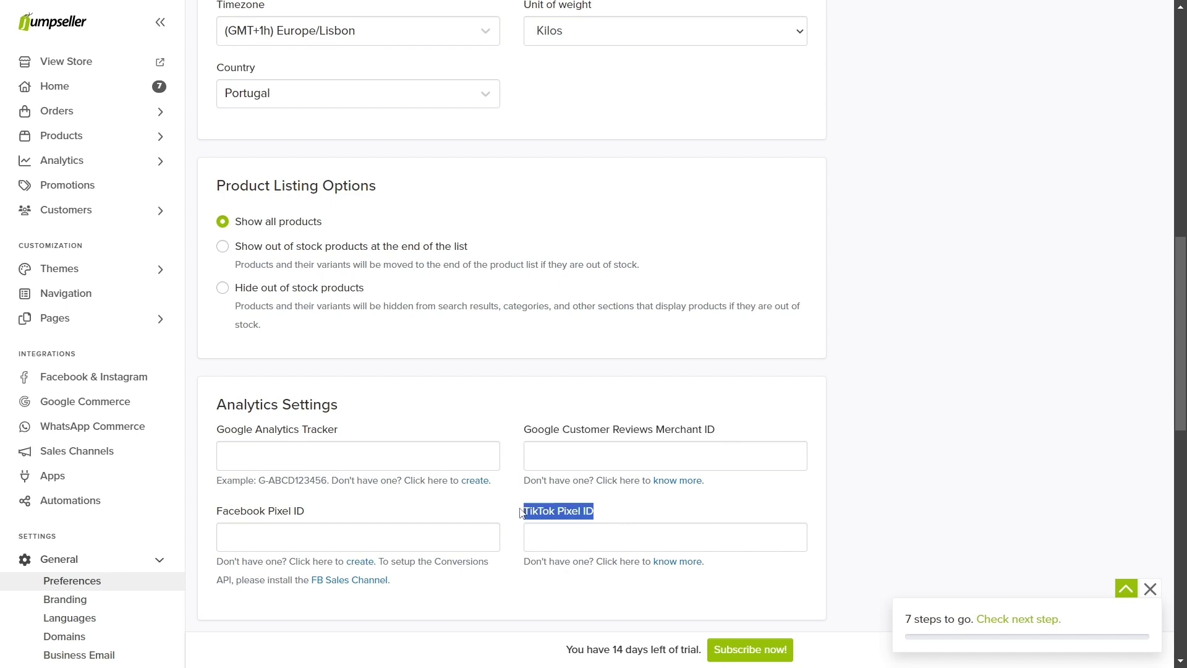
{"action": "left_click_drag", "start_coordinate": [305, 510], "coordinate": [217, 508]}
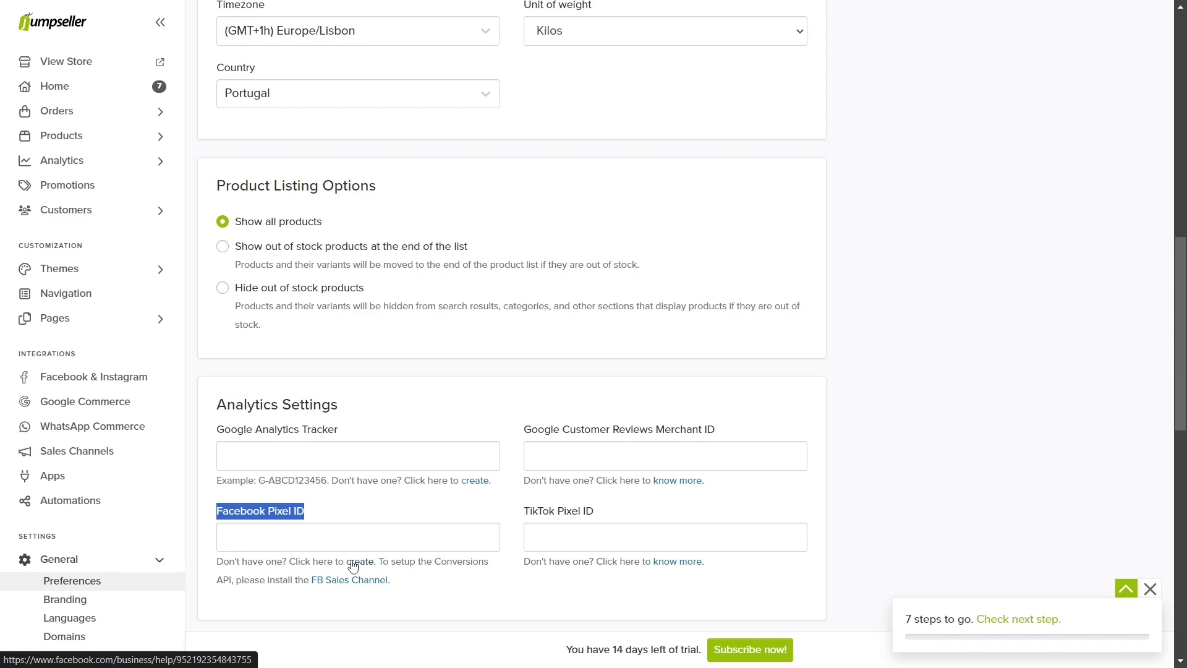
{"action": "scroll", "coordinate": [353, 565], "scroll_direction": "down", "scroll_amount": 4}
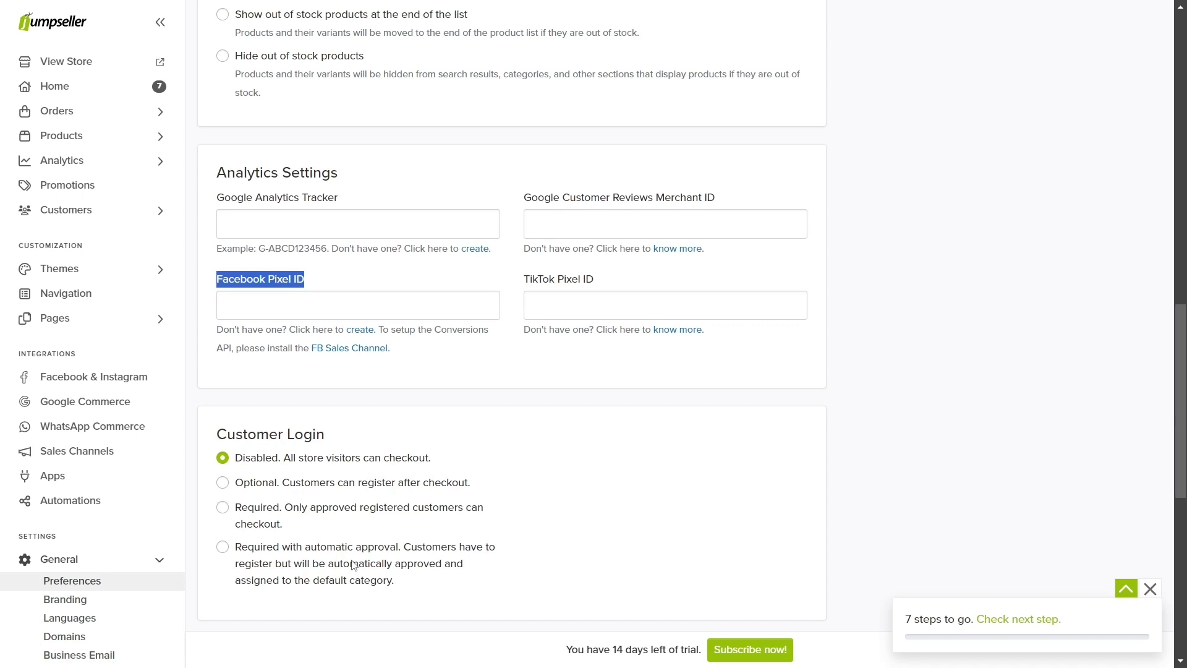
{"action": "left_click_drag", "start_coordinate": [433, 457], "coordinate": [240, 465]}
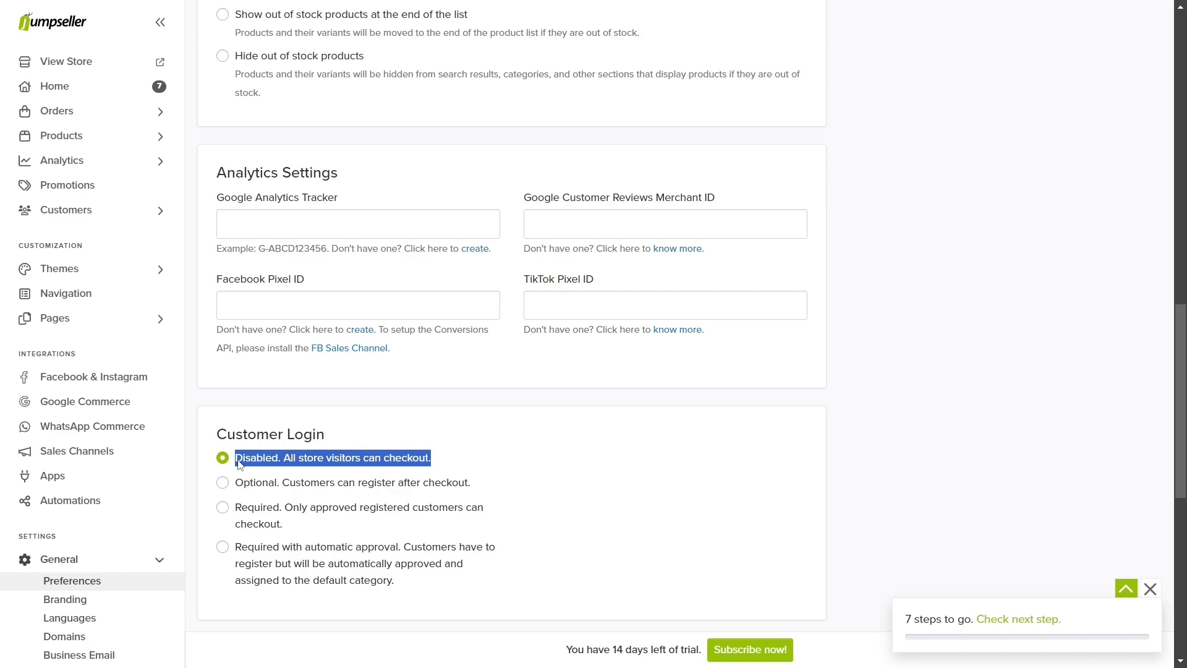
Step: Save the general store settings and bring up the Social Media store information page
{"action": "scroll", "coordinate": [240, 465], "scroll_direction": "down", "scroll_amount": 6}
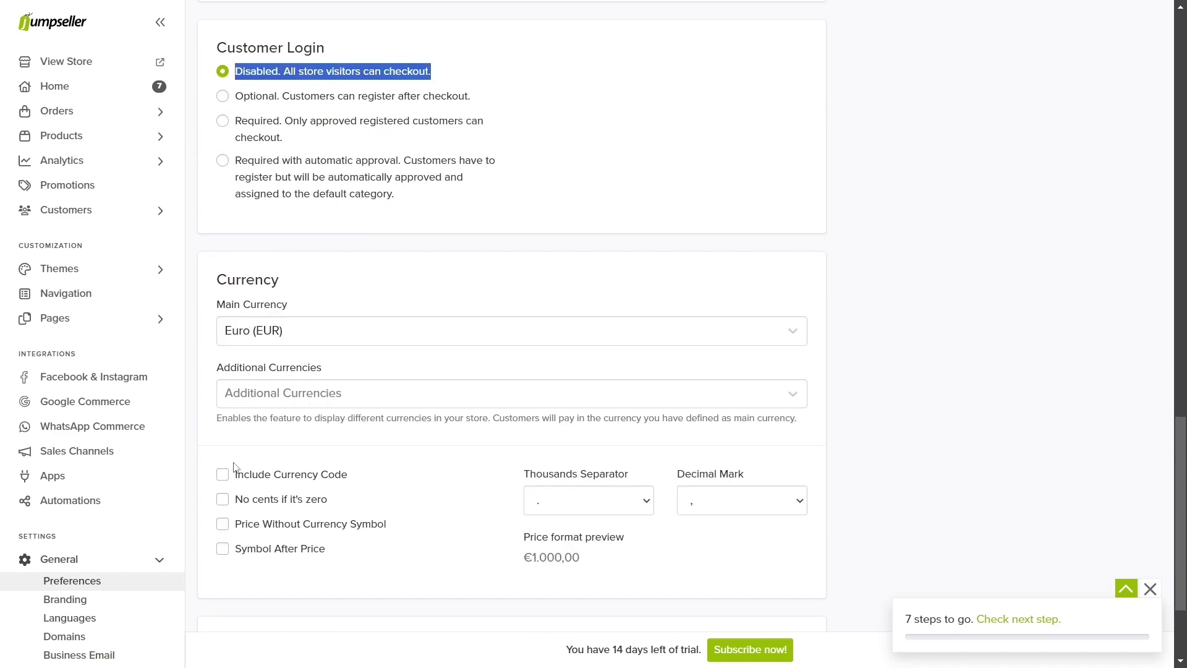
{"action": "scroll", "coordinate": [236, 467], "scroll_direction": "down", "scroll_amount": 3}
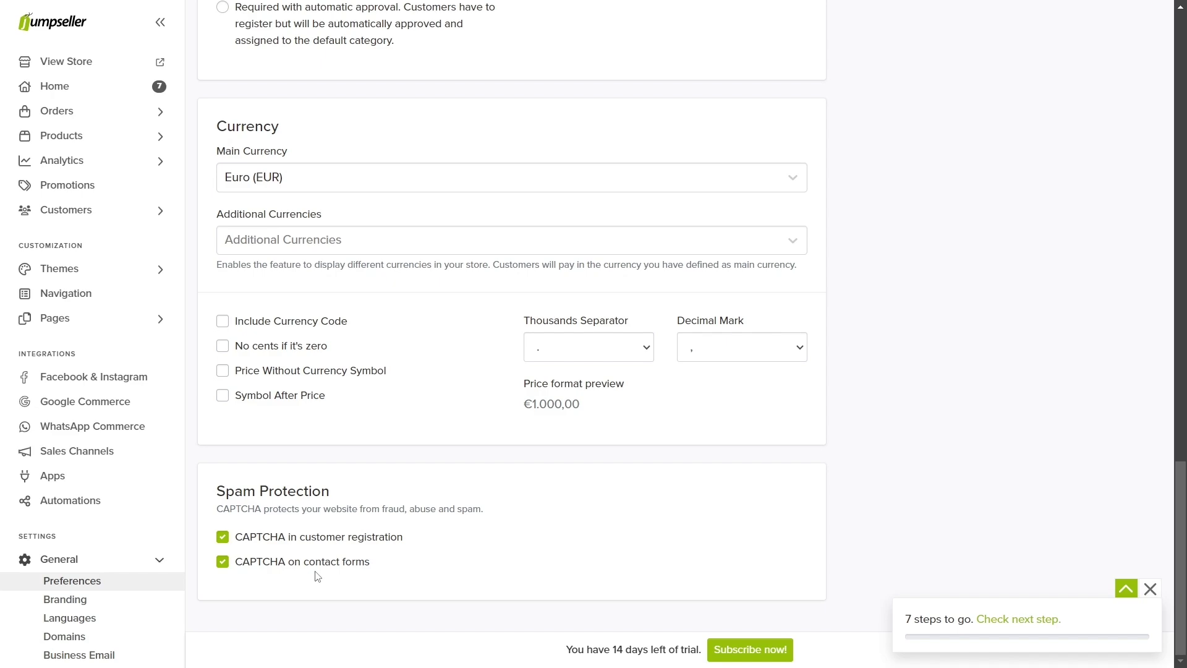
{"action": "scroll", "coordinate": [317, 576], "scroll_direction": "up", "scroll_amount": 15}
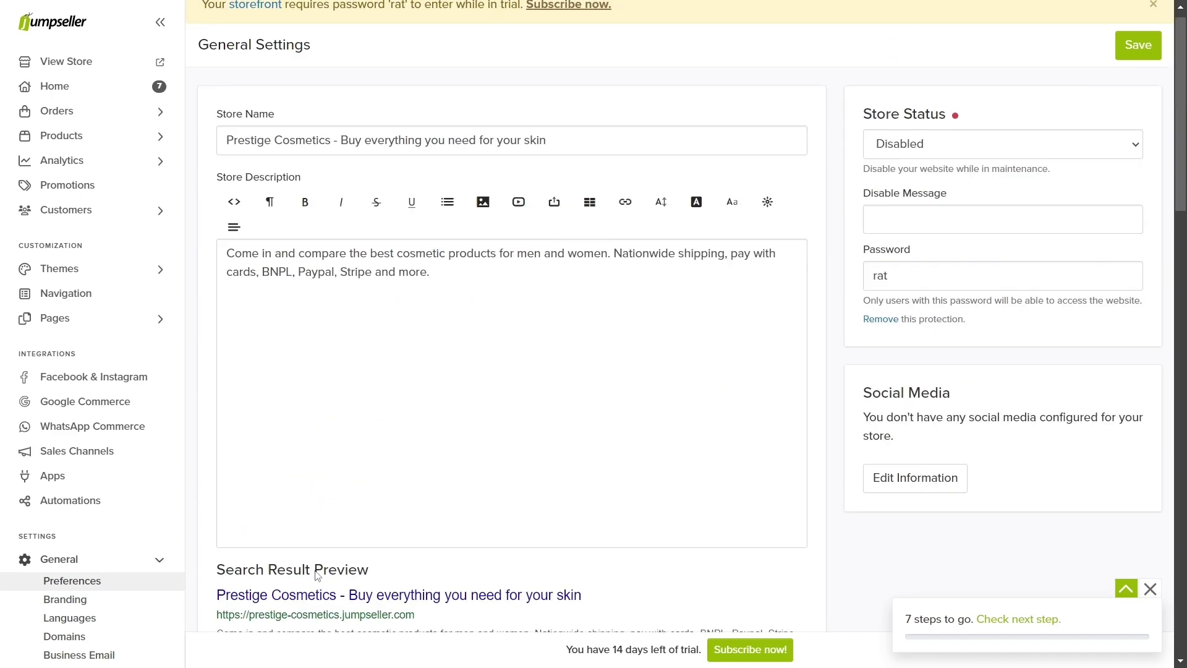
{"action": "left_click", "coordinate": [1131, 60]}
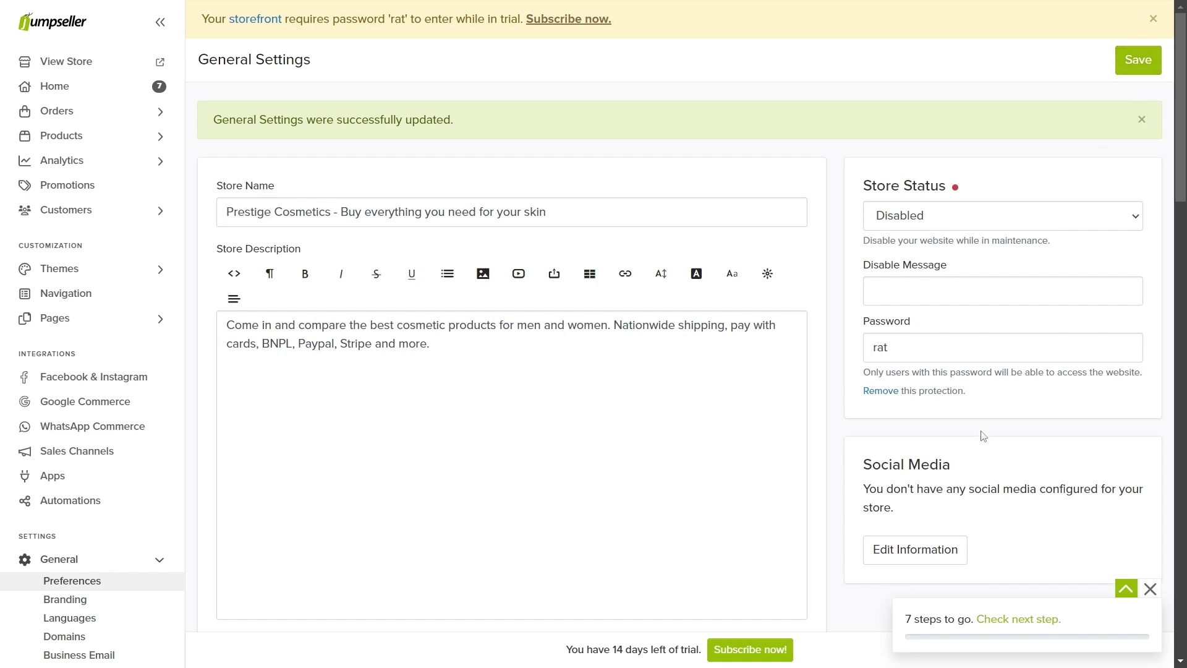
{"action": "left_click", "coordinate": [934, 547]}
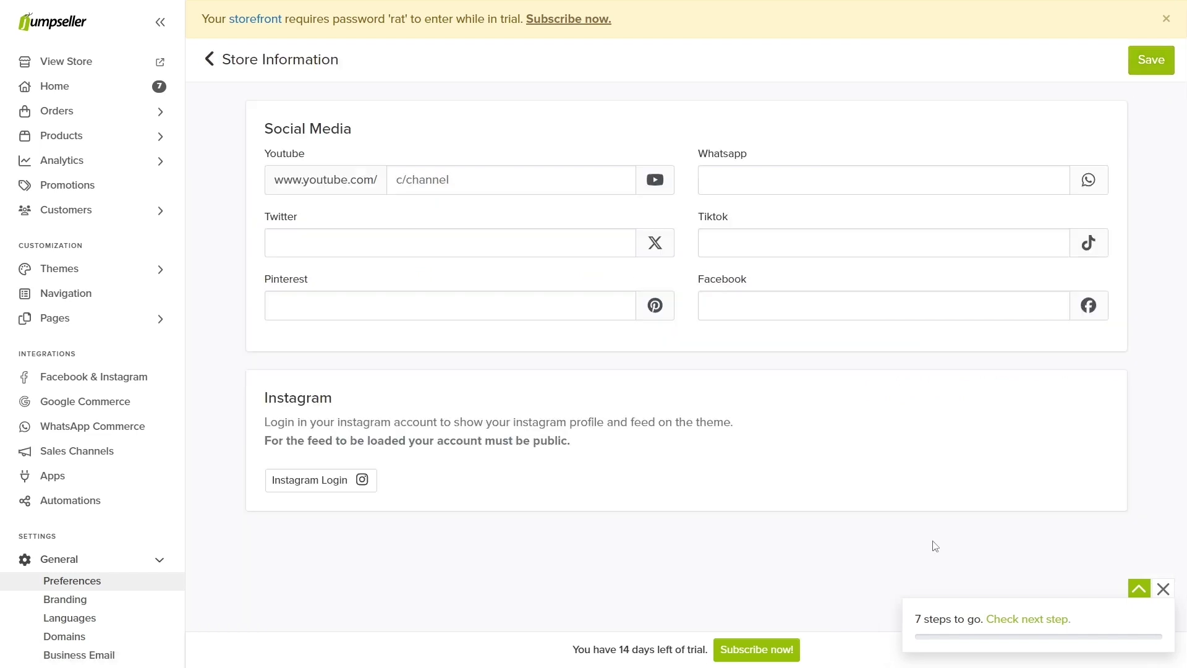
{"action": "left_click", "coordinate": [445, 241]}
{"action": "type", "text": "@mys"}
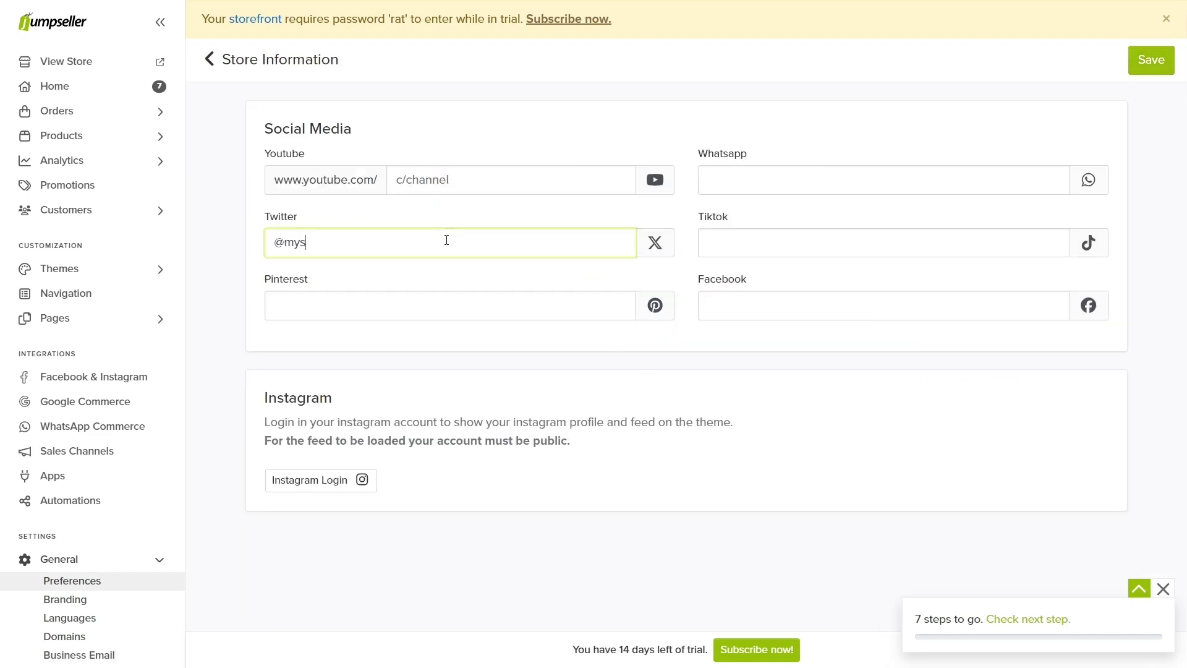
{"action": "type", "text": "tore"}
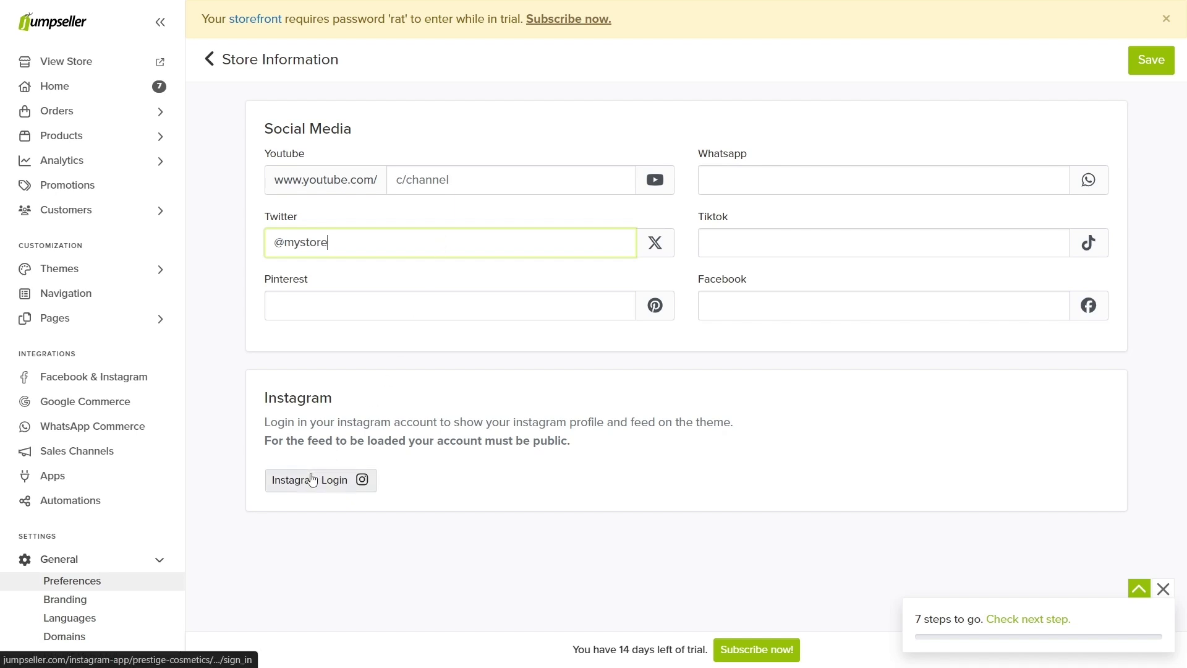
{"action": "left_click_drag", "start_coordinate": [265, 440], "coordinate": [569, 440]}
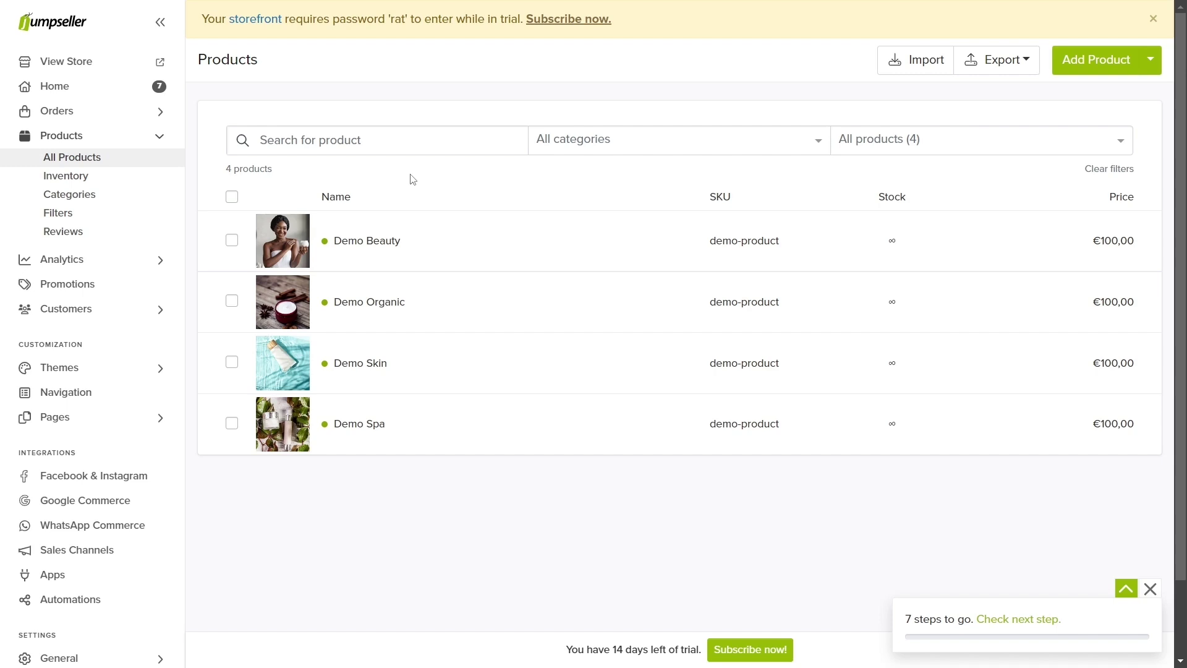
Step: Rename the Demo Organic product to 'Lavender Face Cream - Cinnamon and Coconut'
{"action": "left_click", "coordinate": [394, 306]}
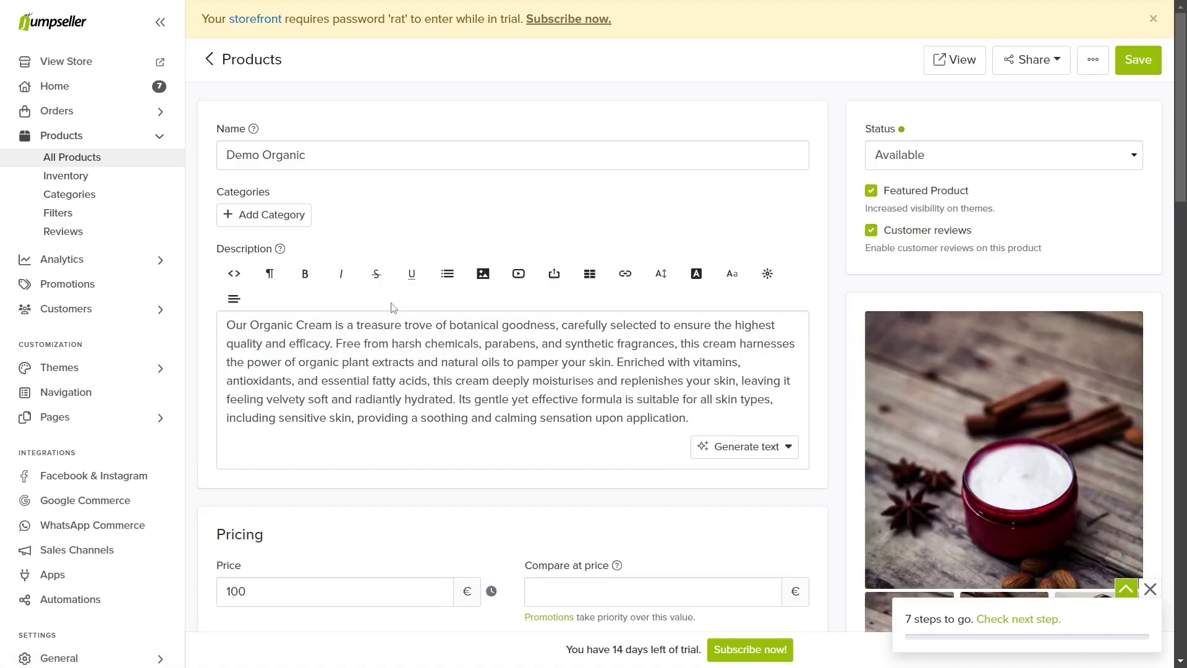
{"action": "left_click_drag", "start_coordinate": [315, 154], "coordinate": [226, 154]}
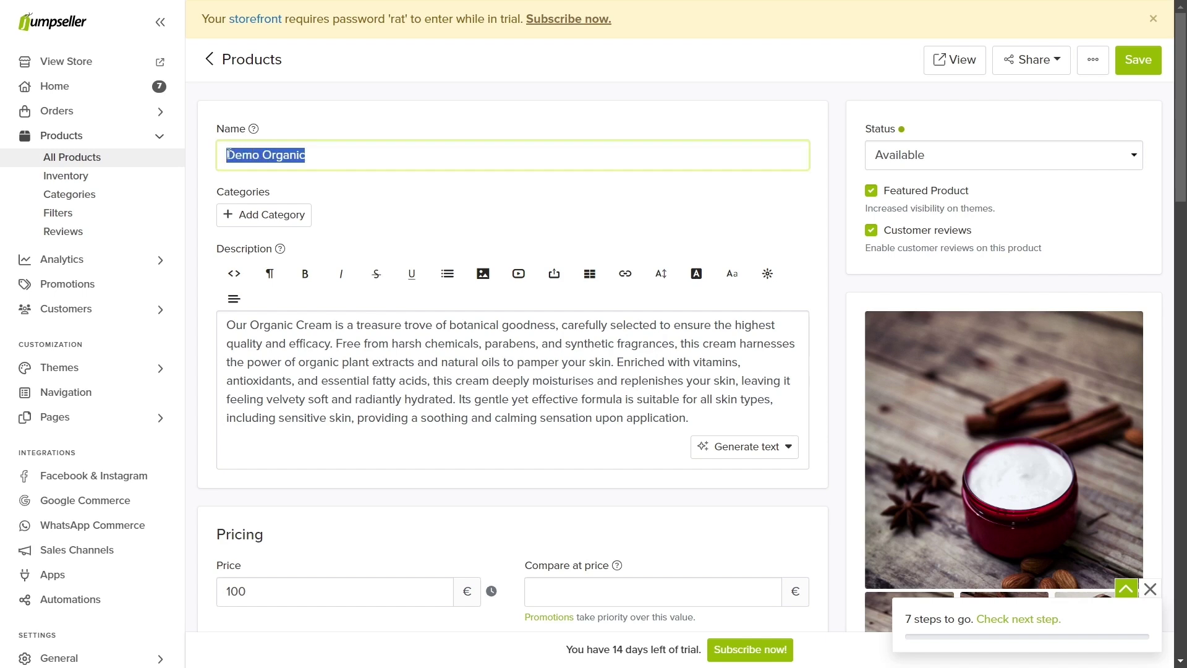
{"action": "type", "text": "Lave"}
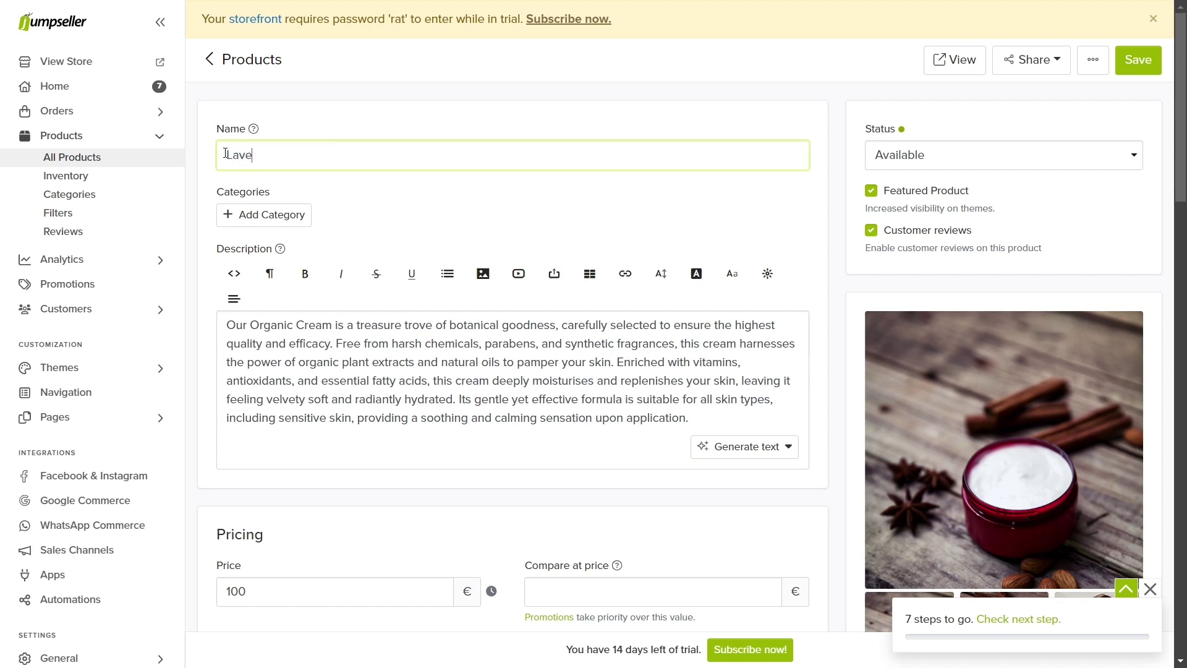
{"action": "type", "text": "nder Face Cream - Cinnamon and Coconut"}
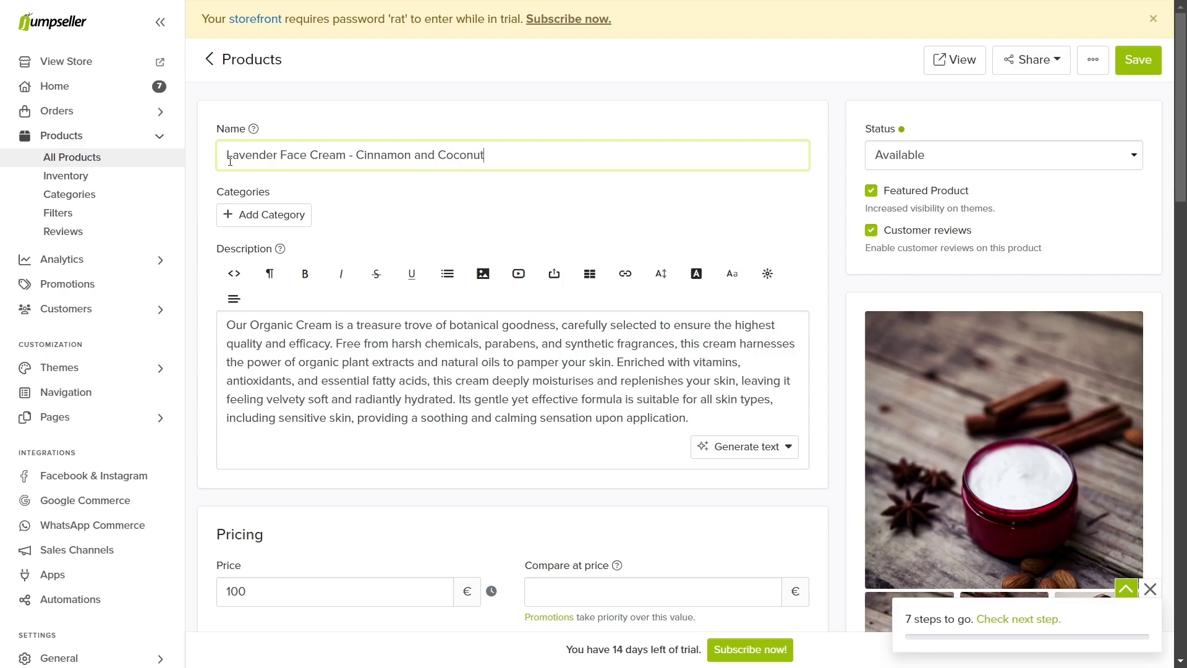
Step: Create a new Face category and assign it to the product
{"action": "left_click", "coordinate": [247, 216]}
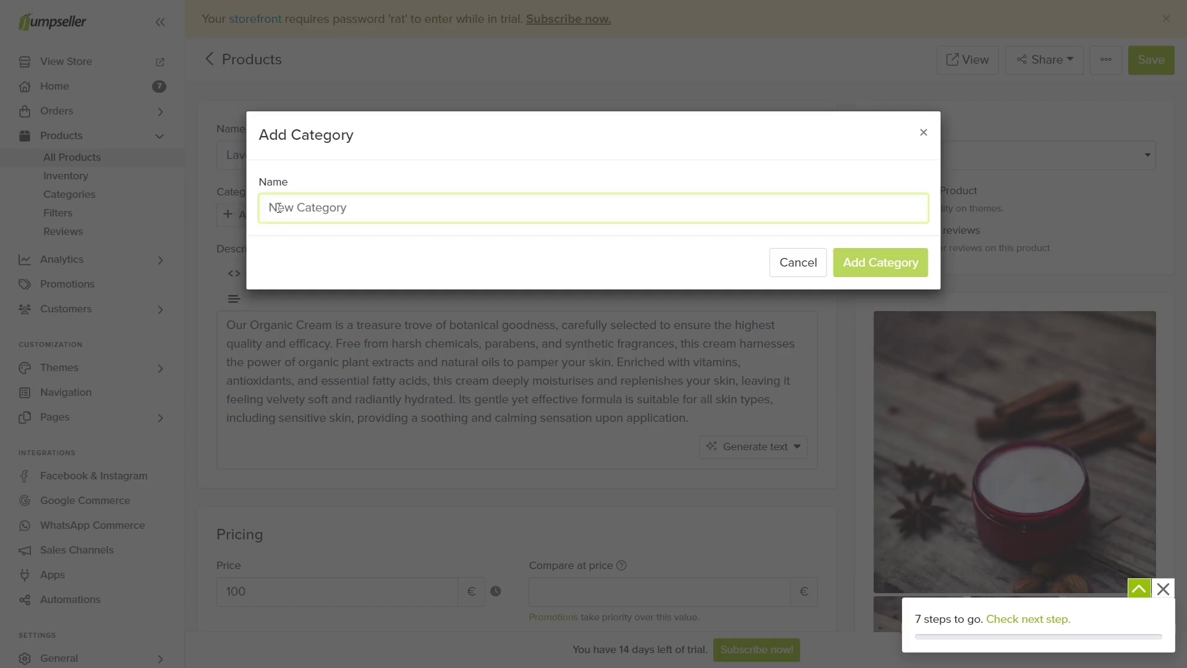
{"action": "type", "text": "Face"}
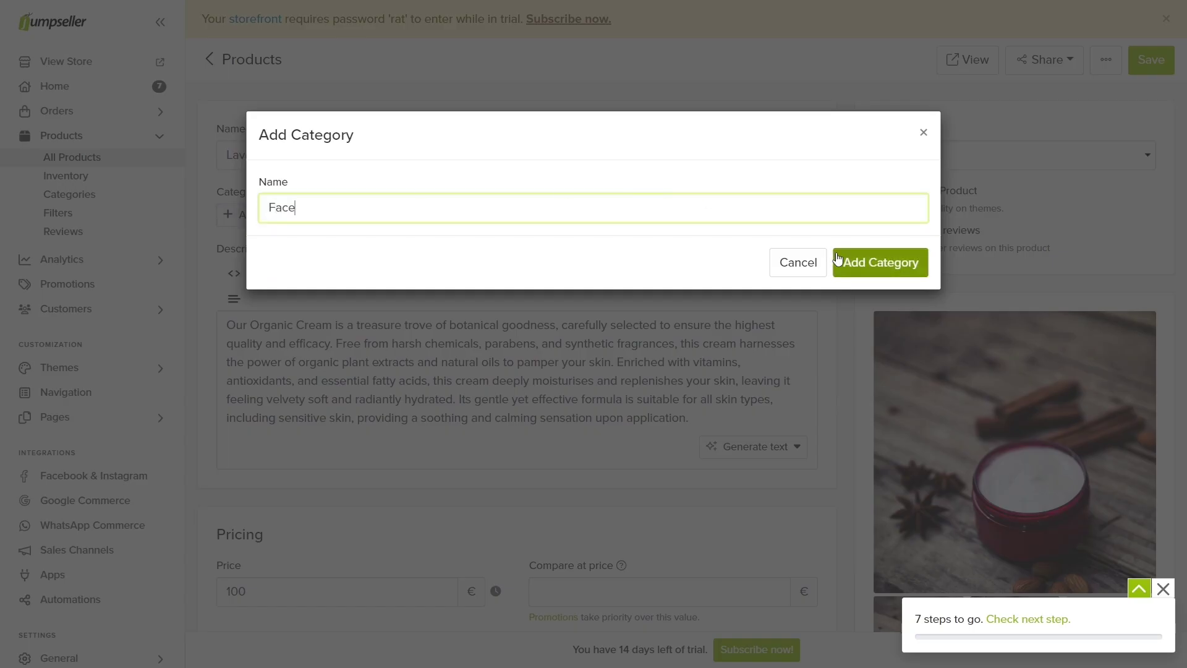
{"action": "left_click", "coordinate": [838, 256]}
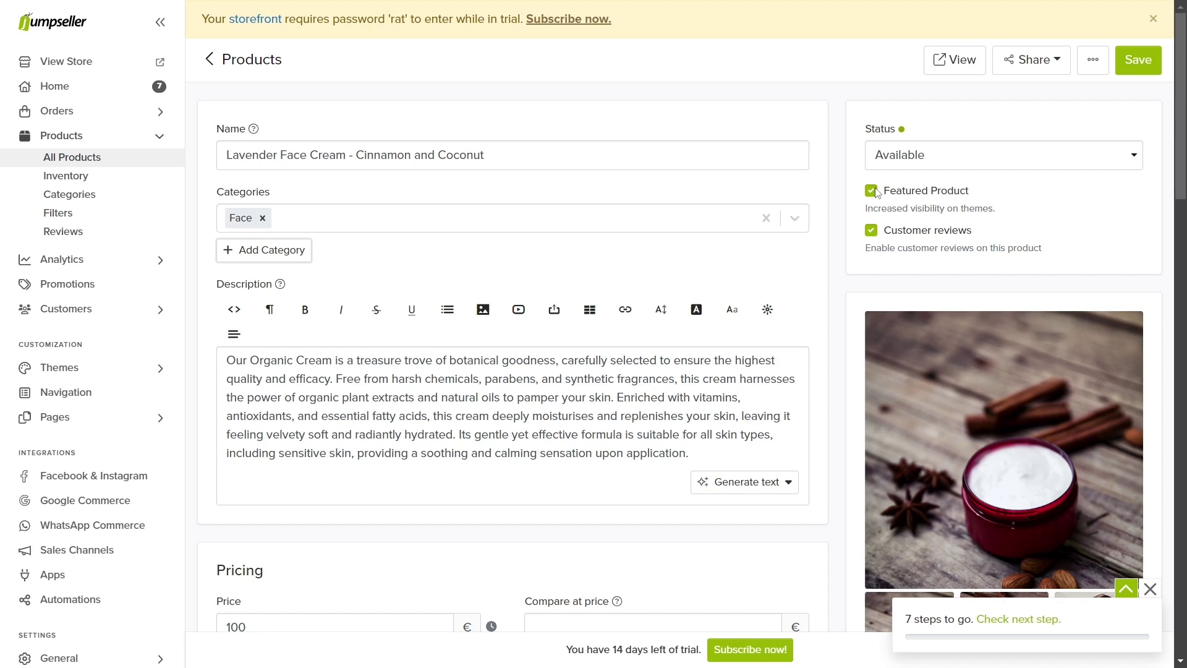
Step: Replace the description with a short note on face cream for delicate skin and generate a full description
{"action": "left_click_drag", "start_coordinate": [700, 456], "coordinate": [229, 352]}
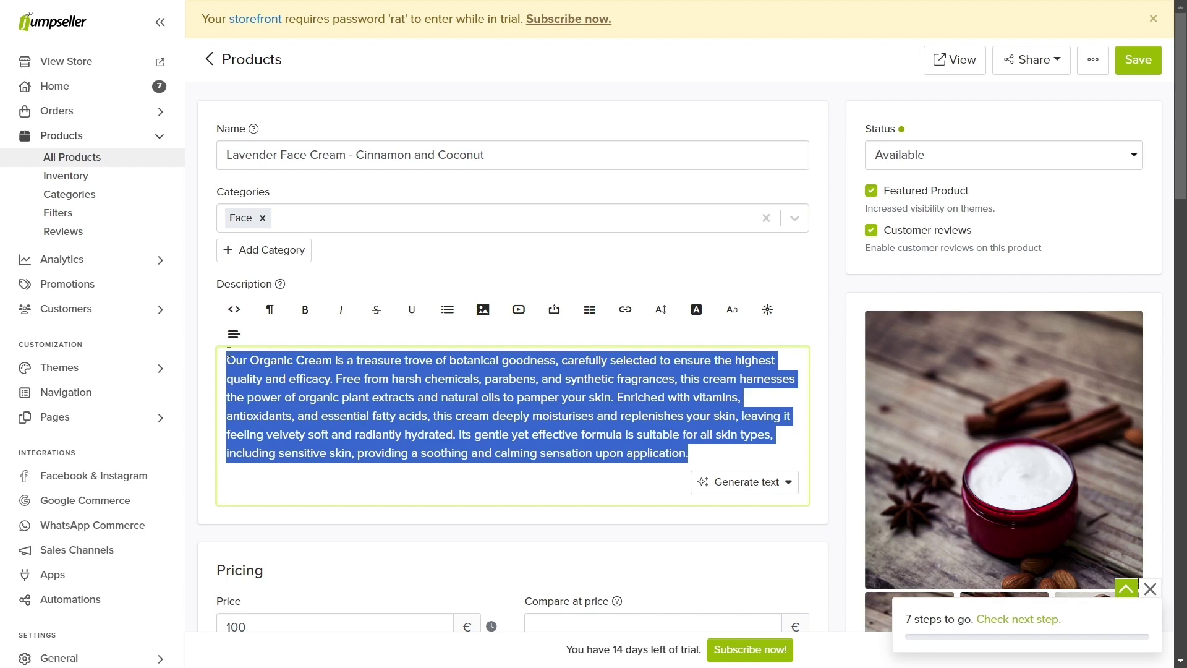
{"action": "key", "text": "BackSpace"}
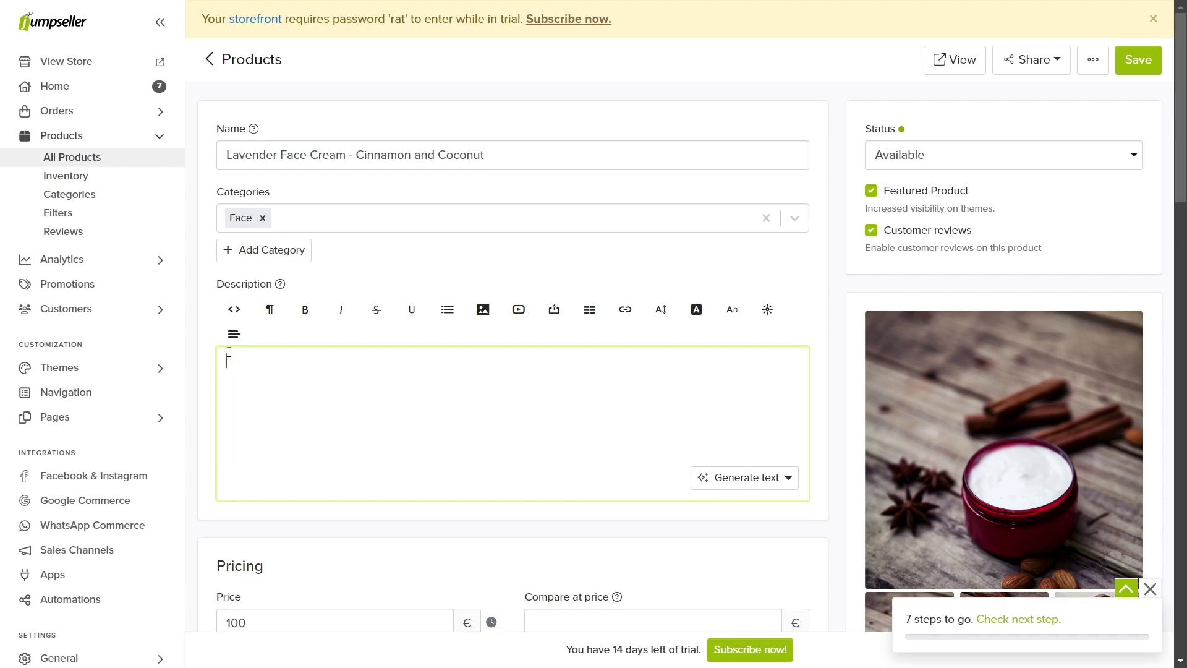
{"action": "type", "text": "Face cream directed towards both men and women with delicat"}
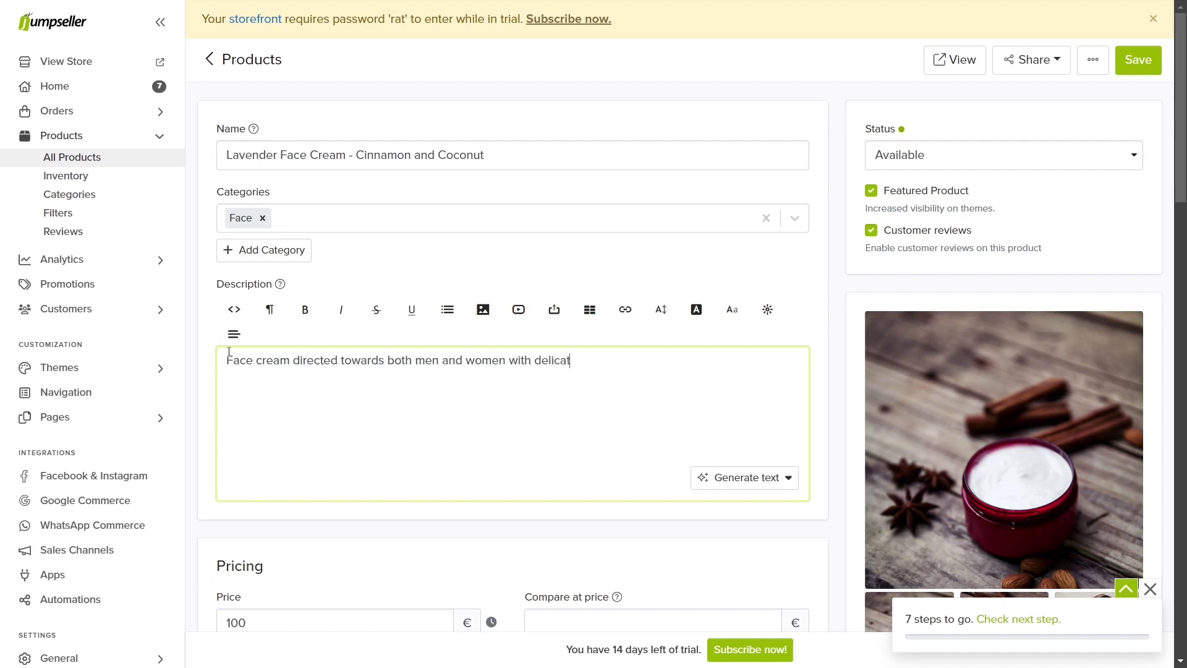
{"action": "type", "text": "e skin"}
{"action": "left_click", "coordinate": [721, 479]}
{"action": "left_click", "coordinate": [742, 480]}
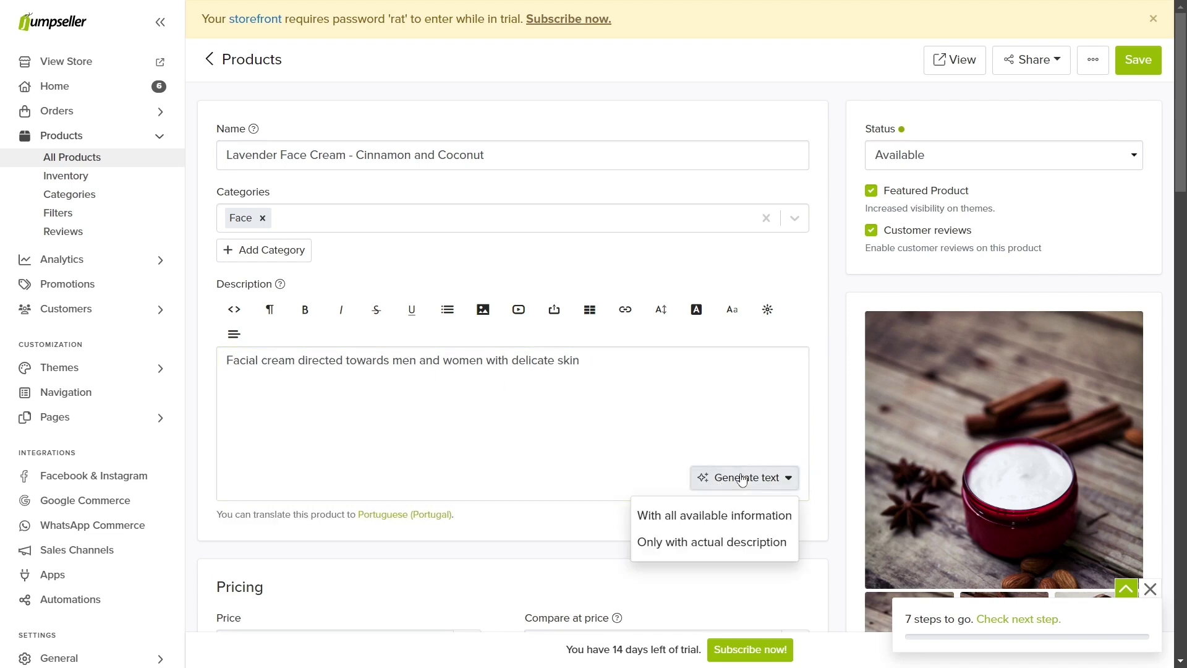
{"action": "left_click", "coordinate": [726, 515]}
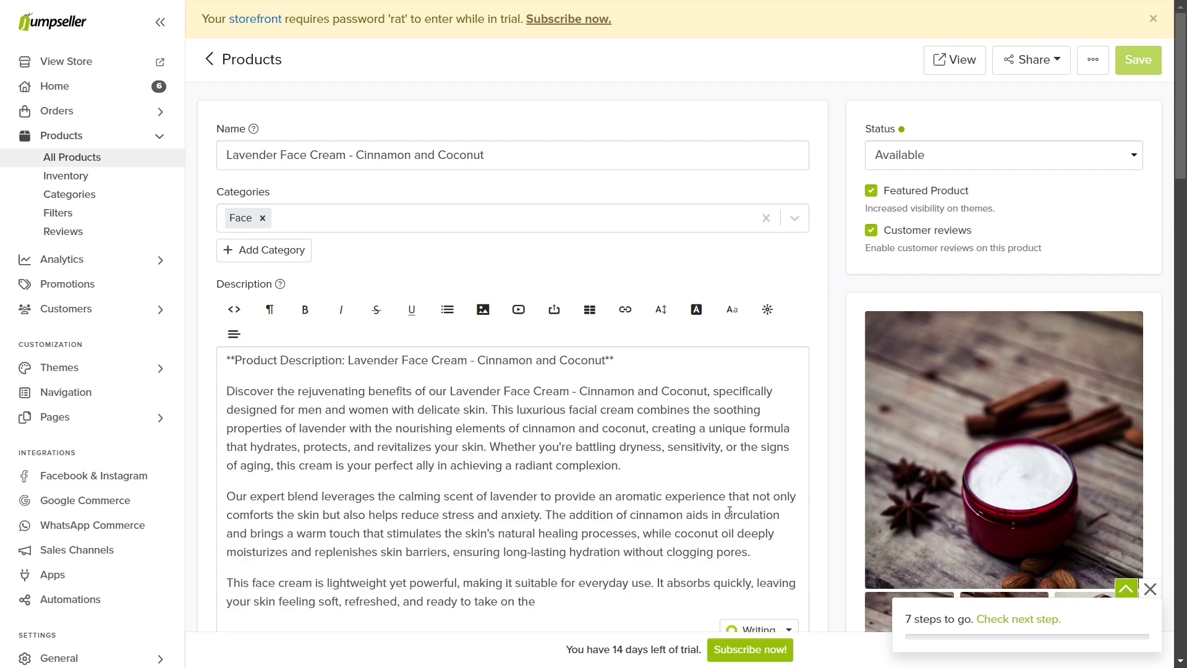
Step: Strip the title's stray asterisks and delete the shop link and SEO lines from the description
{"action": "left_click", "coordinate": [614, 361]}
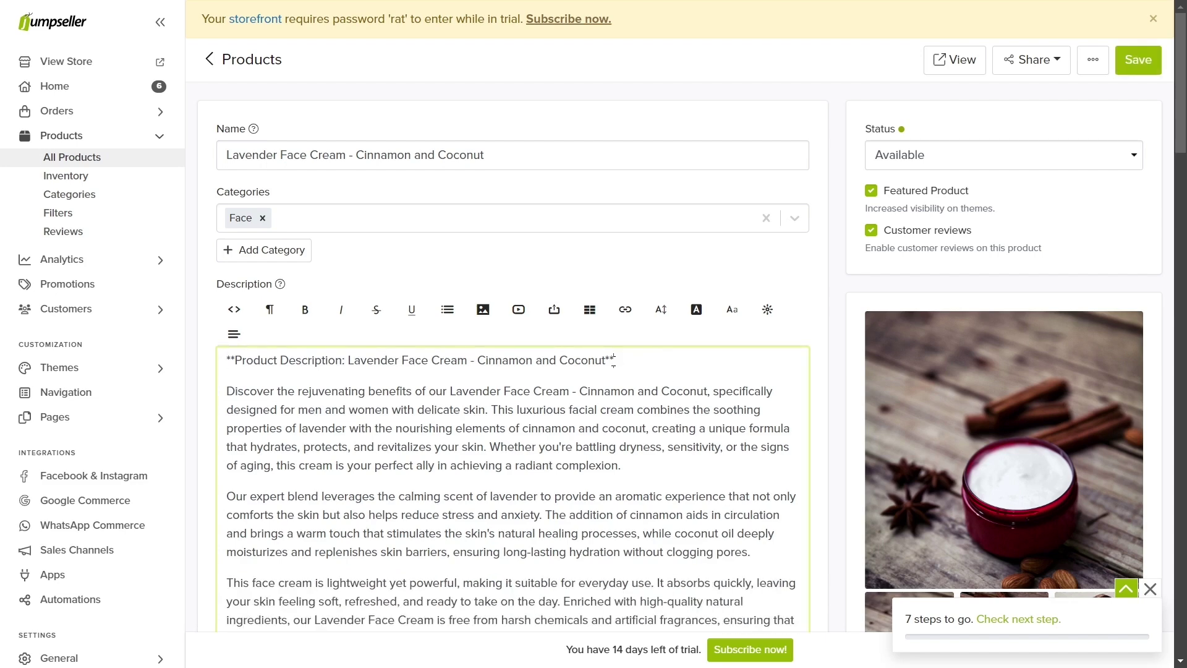
{"action": "key", "text": "BackSpace"}
{"action": "key", "text": "BackSpace"}
{"action": "left_click", "coordinate": [237, 358]}
{"action": "key", "text": "BackSpace"}
{"action": "key", "text": "BackSpace"}
{"action": "scroll", "coordinate": [244, 372], "scroll_direction": "down", "scroll_amount": 5}
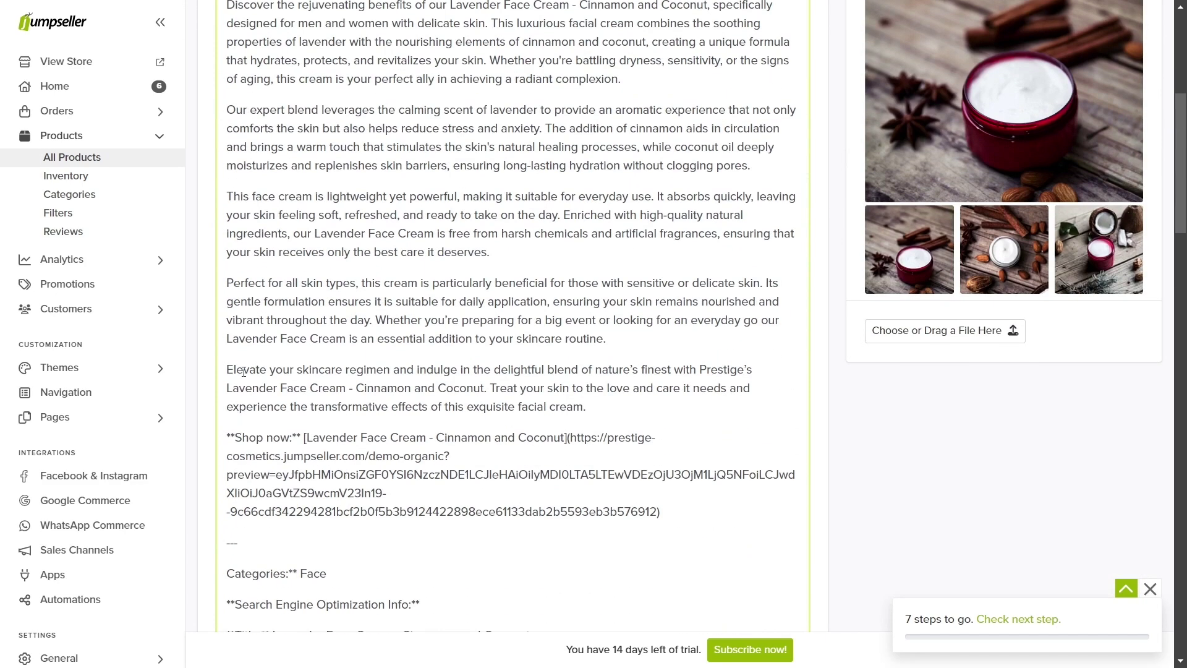
{"action": "left_click_drag", "start_coordinate": [228, 429], "coordinate": [628, 593]}
{"action": "key", "text": "BackSpace"}
{"action": "scroll", "coordinate": [643, 480], "scroll_direction": "up", "scroll_amount": 5}
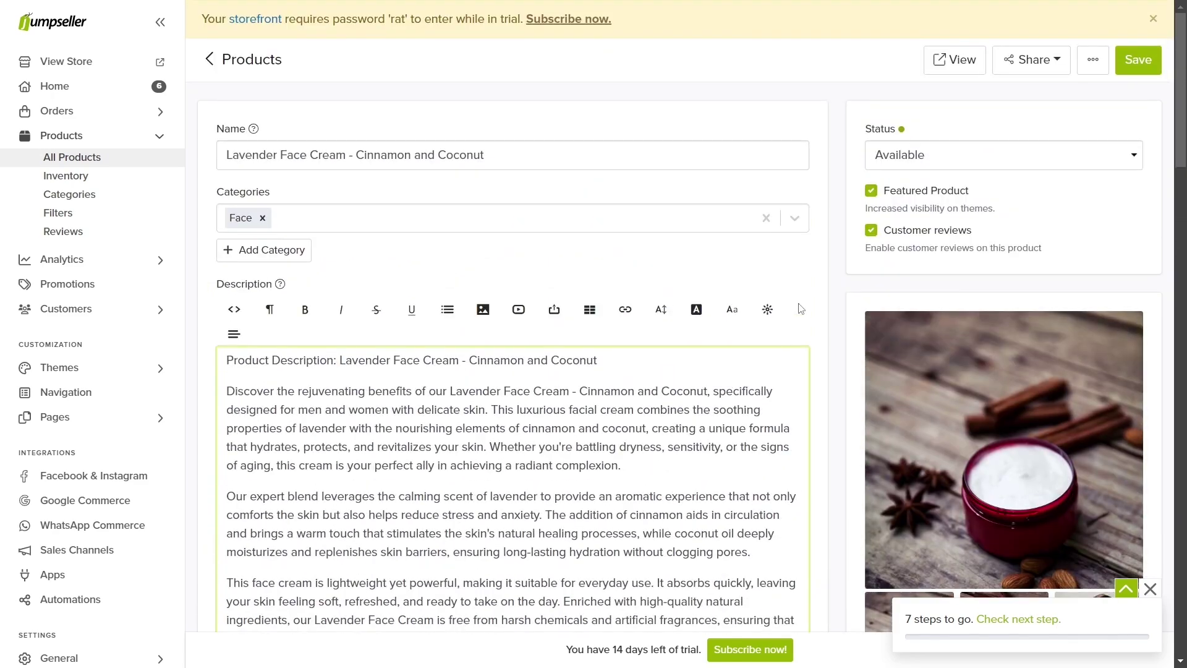
{"action": "left_click", "coordinate": [813, 277]}
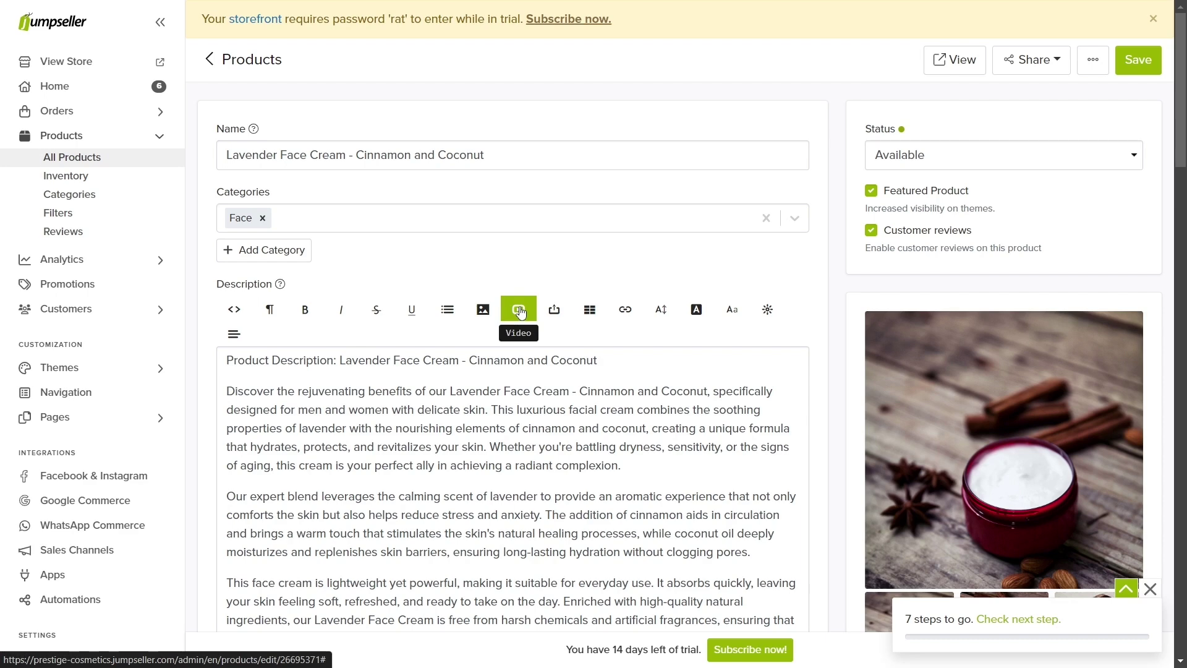
{"action": "scroll", "coordinate": [867, 407], "scroll_direction": "down", "scroll_amount": 4}
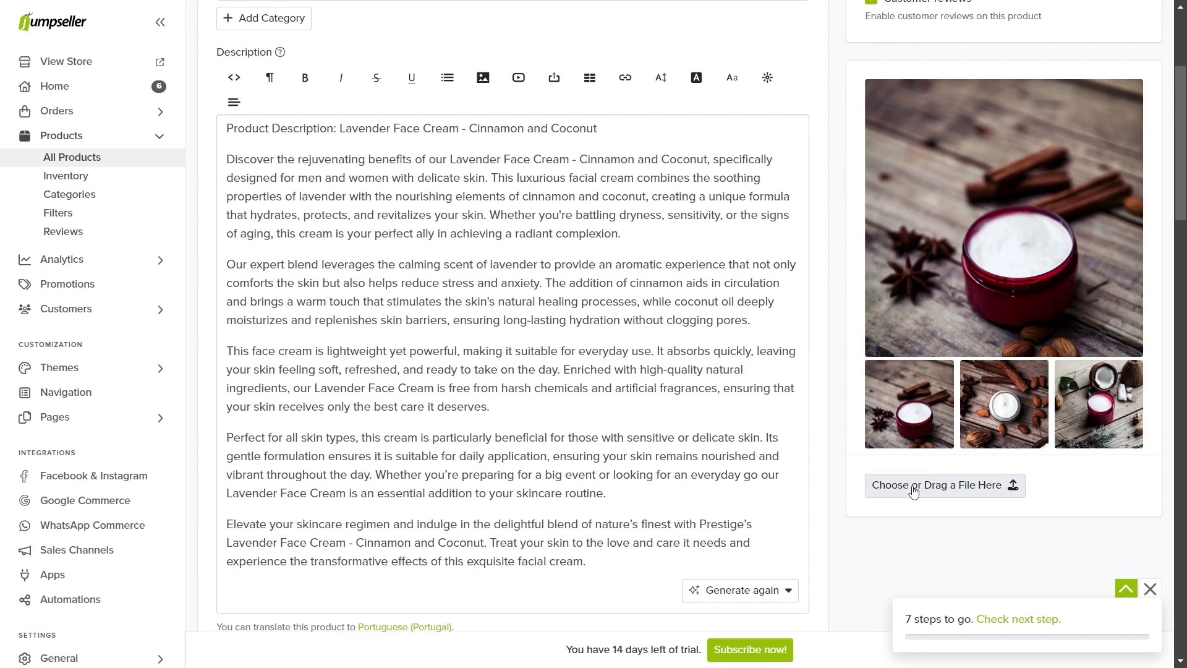
Step: Edit the lavender cream's price, replacing its last digit with 1, then select the cost field
{"action": "scroll", "coordinate": [437, 519], "scroll_direction": "down", "scroll_amount": 4}
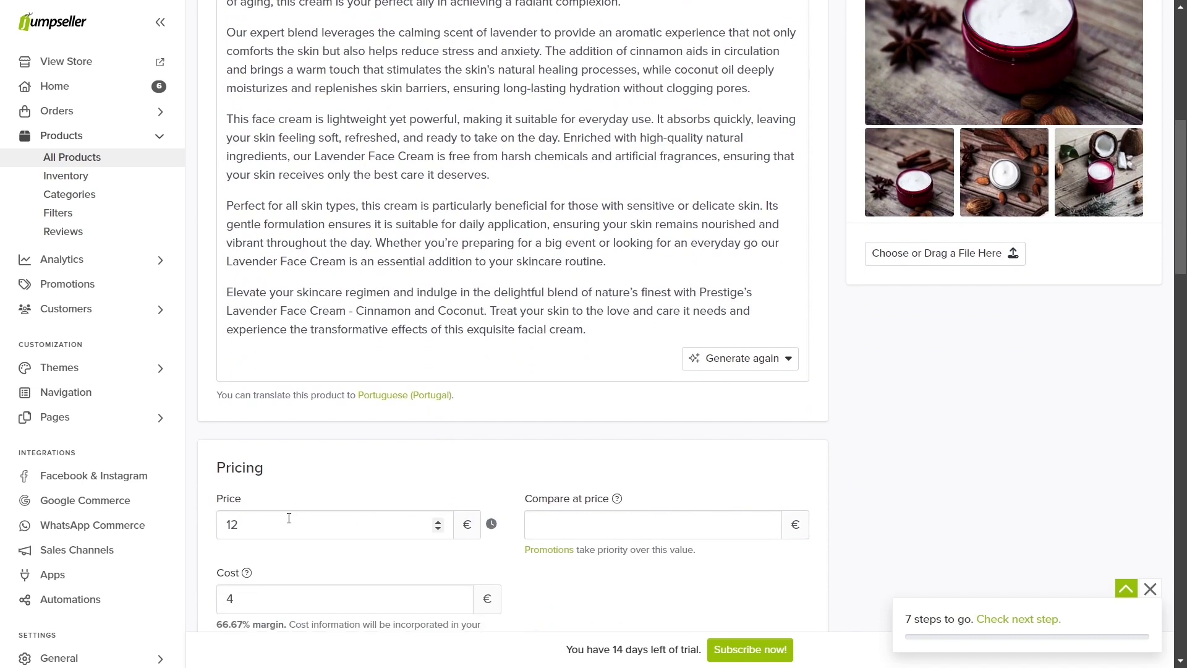
{"action": "left_click", "coordinate": [287, 521]}
{"action": "scroll", "coordinate": [287, 522], "scroll_direction": "down", "scroll_amount": 1}
{"action": "key", "text": "BackSpace"}
{"action": "type", "text": "1"}
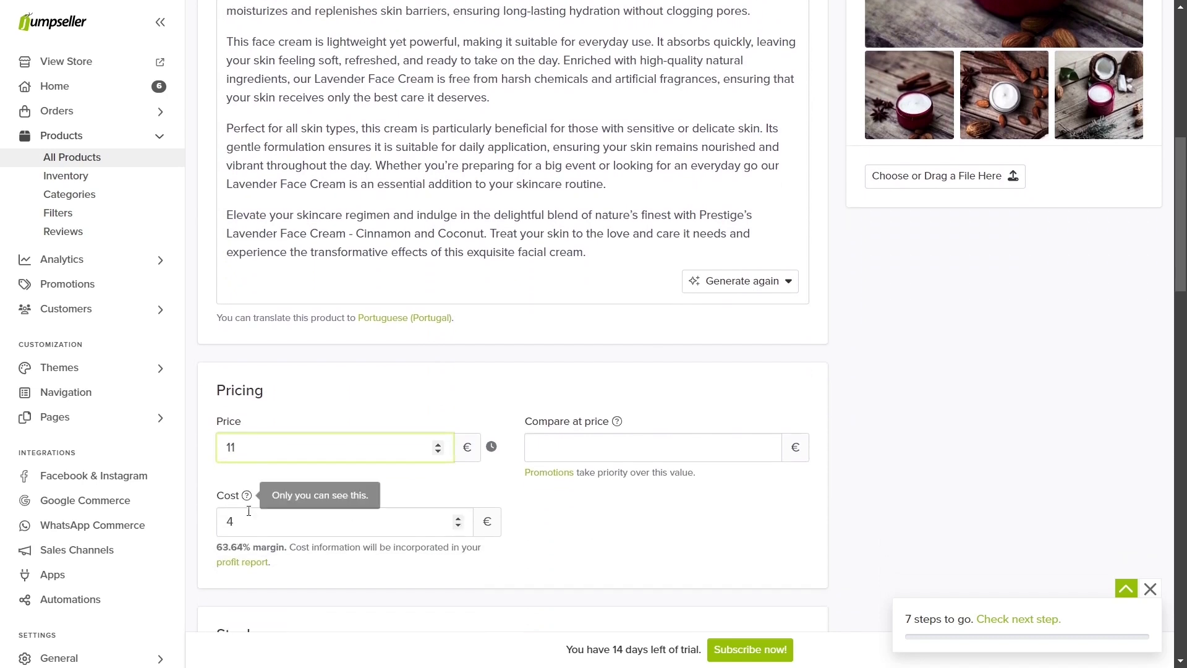
{"action": "left_click", "coordinate": [247, 519]}
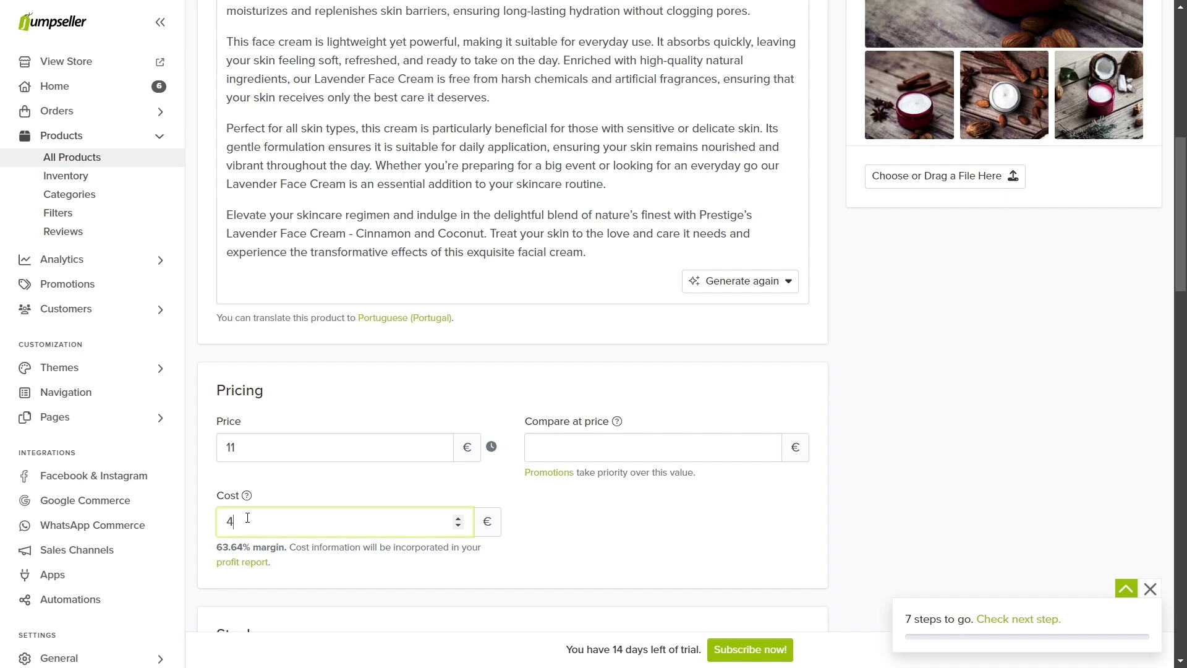
Step: Turn off unlimited stock, set stock to 100, and leave back-in-stock notifications on
{"action": "scroll", "coordinate": [247, 517], "scroll_direction": "down", "scroll_amount": 4}
{"action": "left_click", "coordinate": [468, 445]}
{"action": "left_click", "coordinate": [251, 437]}
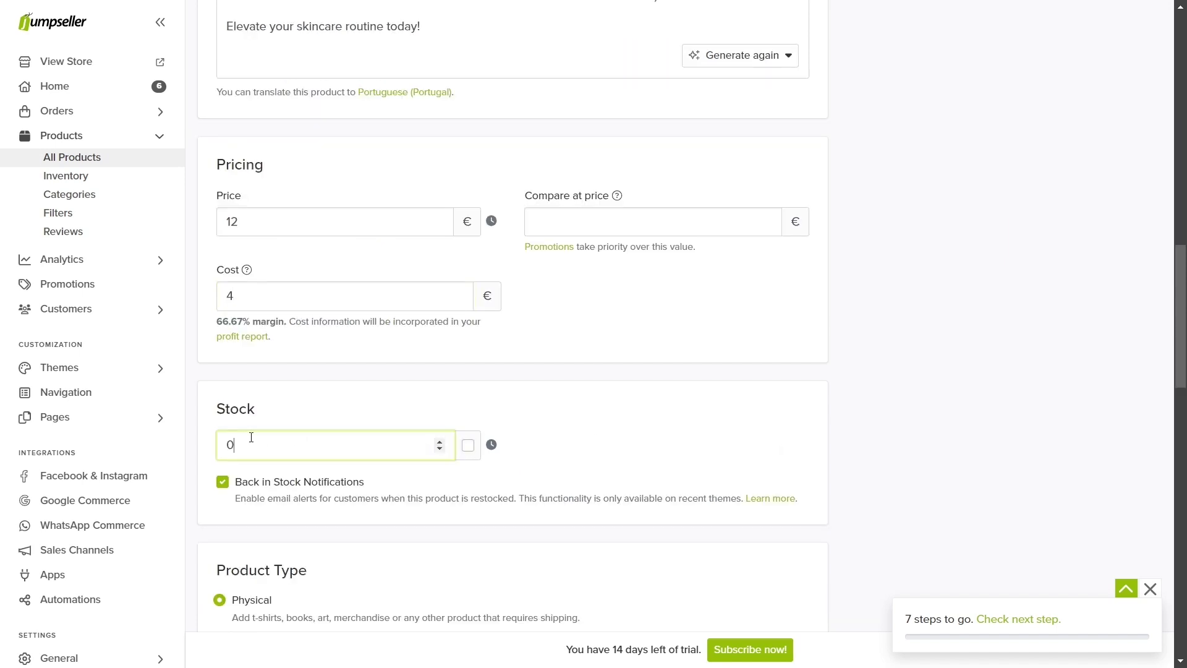
{"action": "left_click_drag", "start_coordinate": [251, 437], "coordinate": [224, 437]}
{"action": "type", "text": "100"}
{"action": "left_click", "coordinate": [223, 483]}
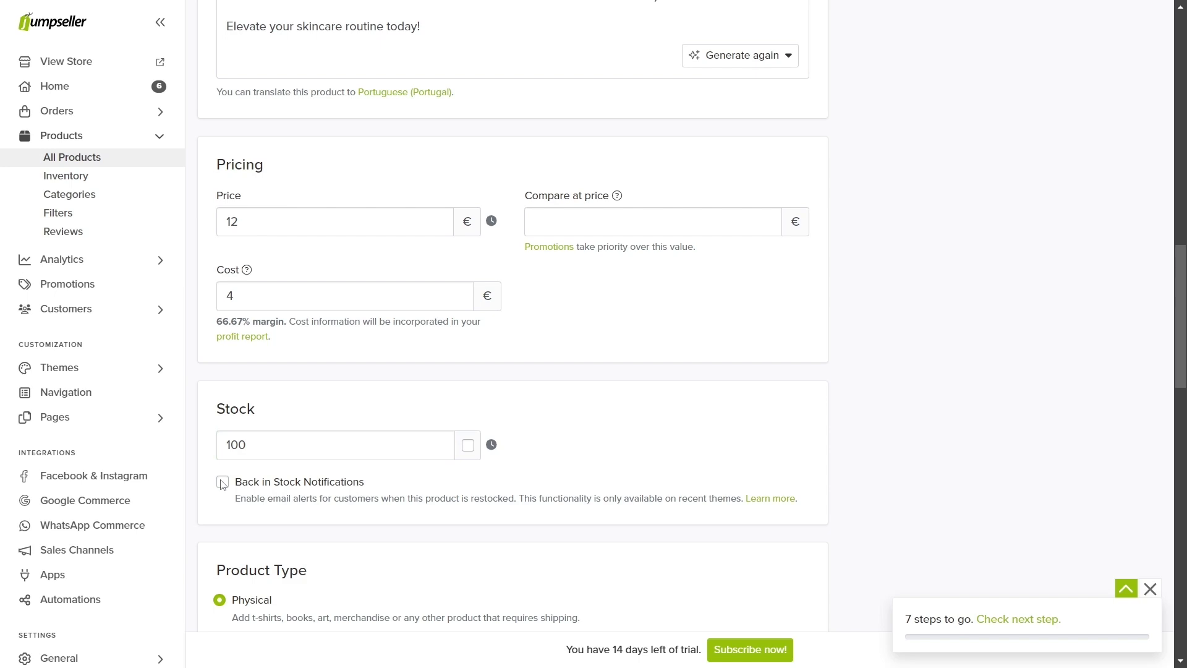
{"action": "left_click", "coordinate": [223, 483]}
Step: Set the product type to Digital Product
{"action": "scroll", "coordinate": [224, 484], "scroll_direction": "down", "scroll_amount": 3}
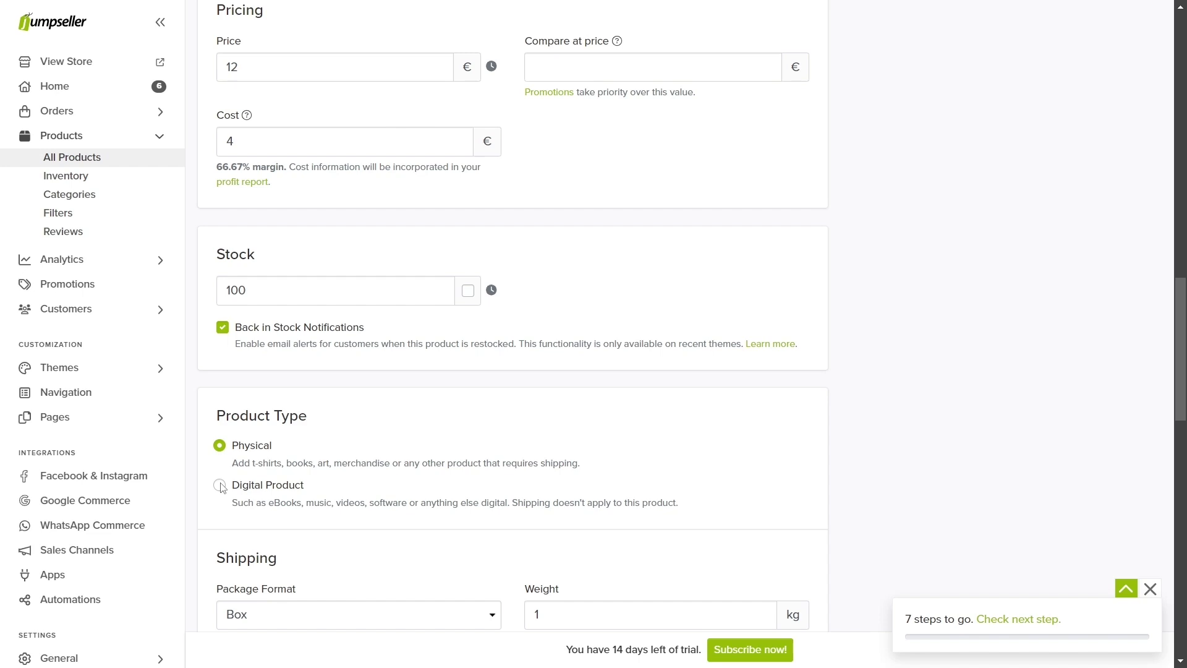
{"action": "left_click", "coordinate": [220, 485]}
{"action": "scroll", "coordinate": [223, 488], "scroll_direction": "down", "scroll_amount": 3}
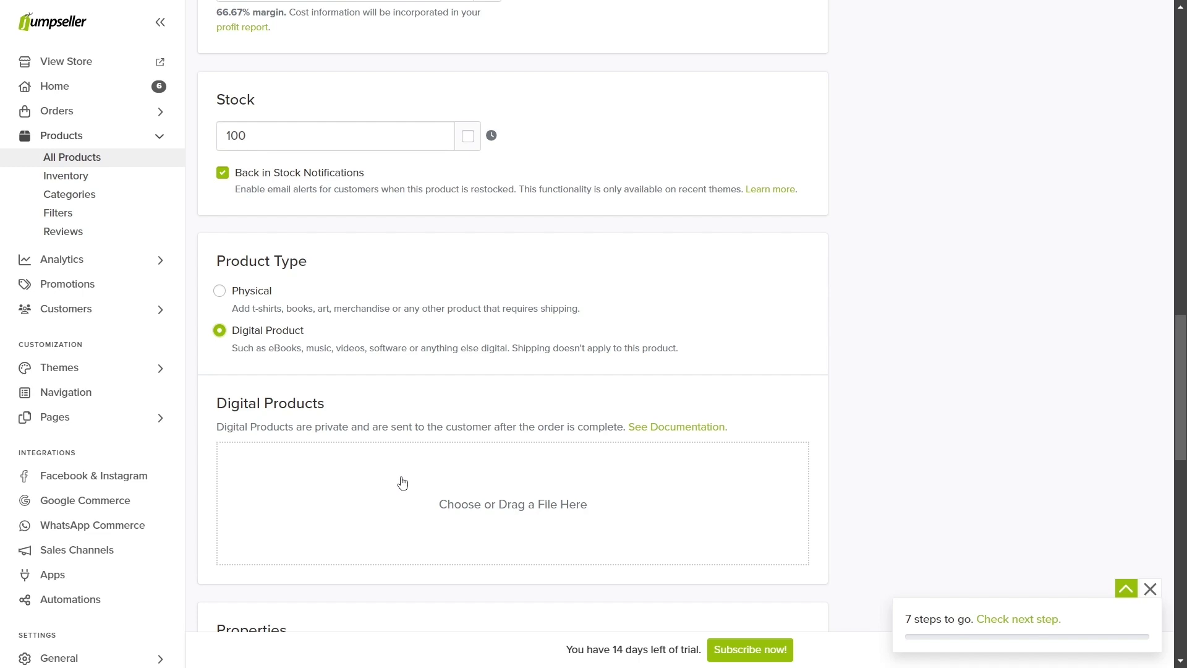
Step: Make the cream physical, weighing 0.500 kg in a 15×15×15 cm package
{"action": "left_click", "coordinate": [220, 292]}
{"action": "scroll", "coordinate": [253, 398], "scroll_direction": "down", "scroll_amount": 4}
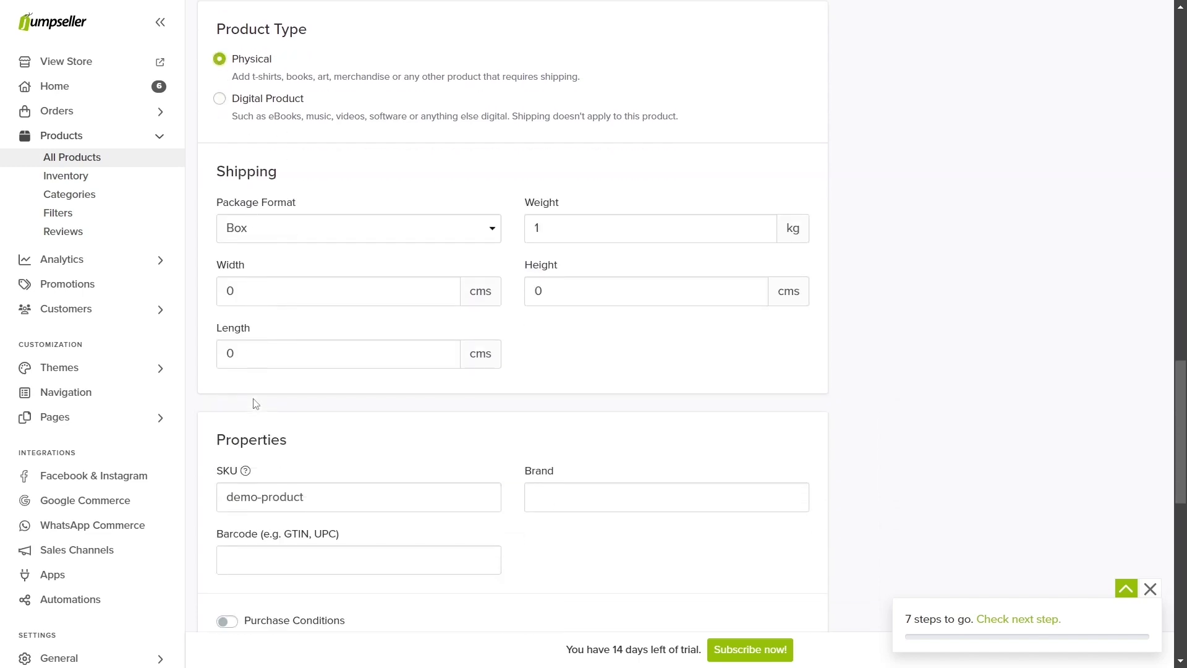
{"action": "left_click_drag", "start_coordinate": [539, 226], "coordinate": [521, 221]}
{"action": "type", "text": "0.500"}
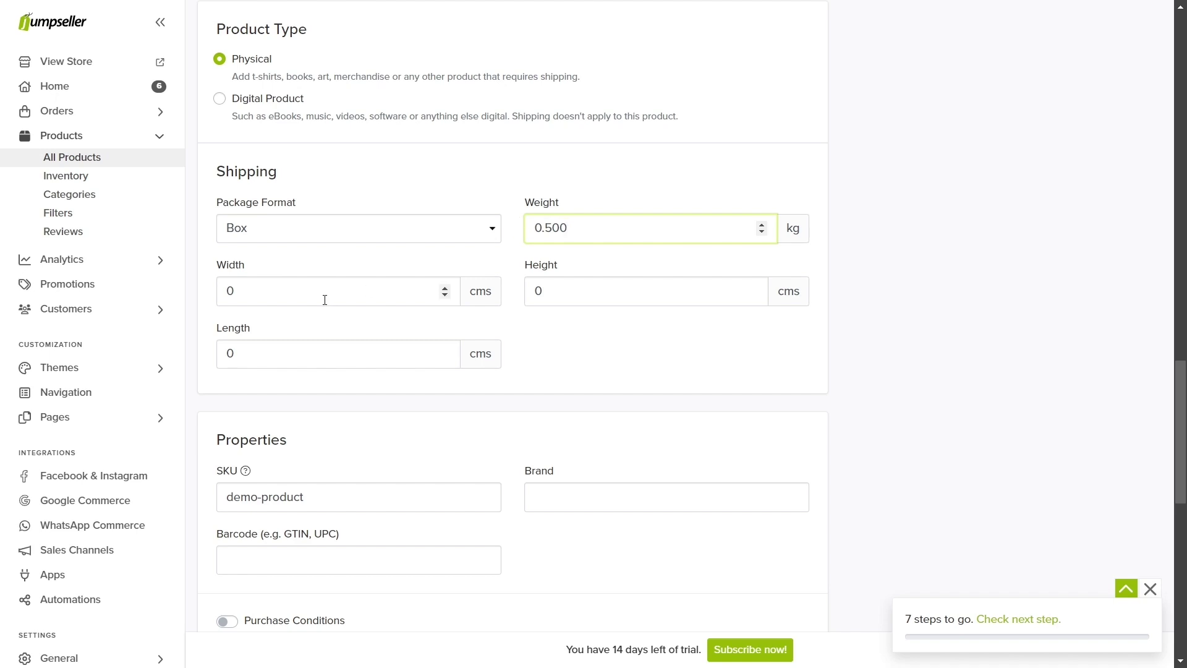
{"action": "left_click", "coordinate": [323, 295]}
{"action": "type", "text": "15"}
{"action": "left_click", "coordinate": [551, 295]}
{"action": "type", "text": "15"}
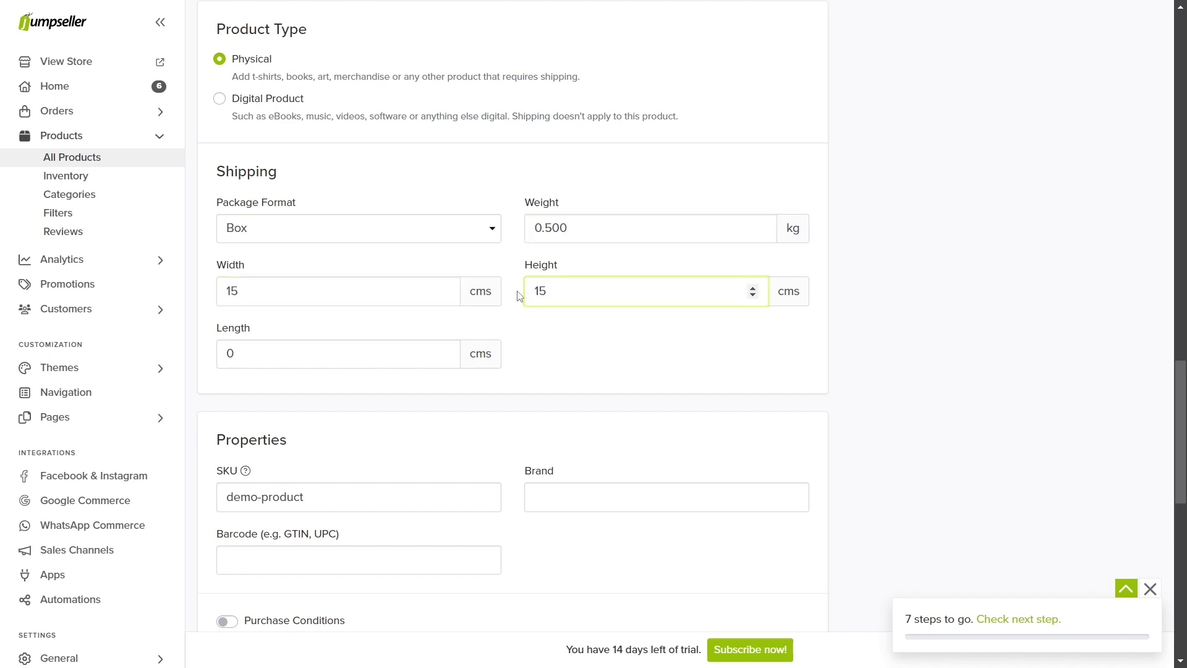
{"action": "left_click", "coordinate": [224, 354]}
{"action": "type", "text": "15"}
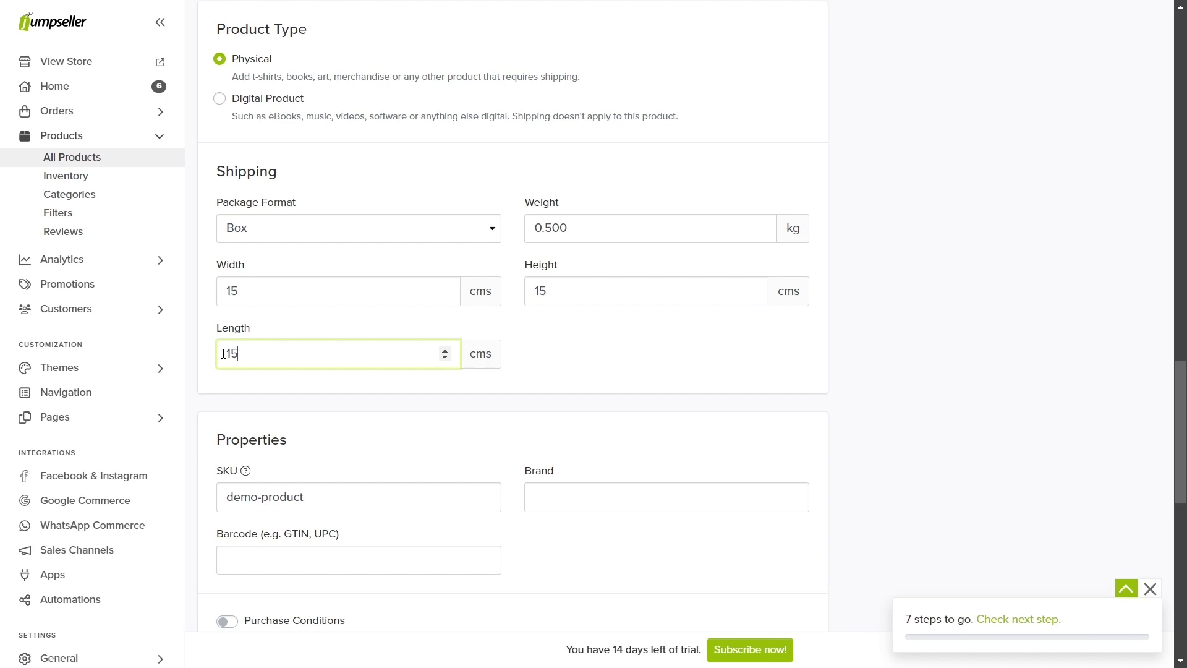
{"action": "scroll", "coordinate": [247, 427], "scroll_direction": "down", "scroll_amount": 3}
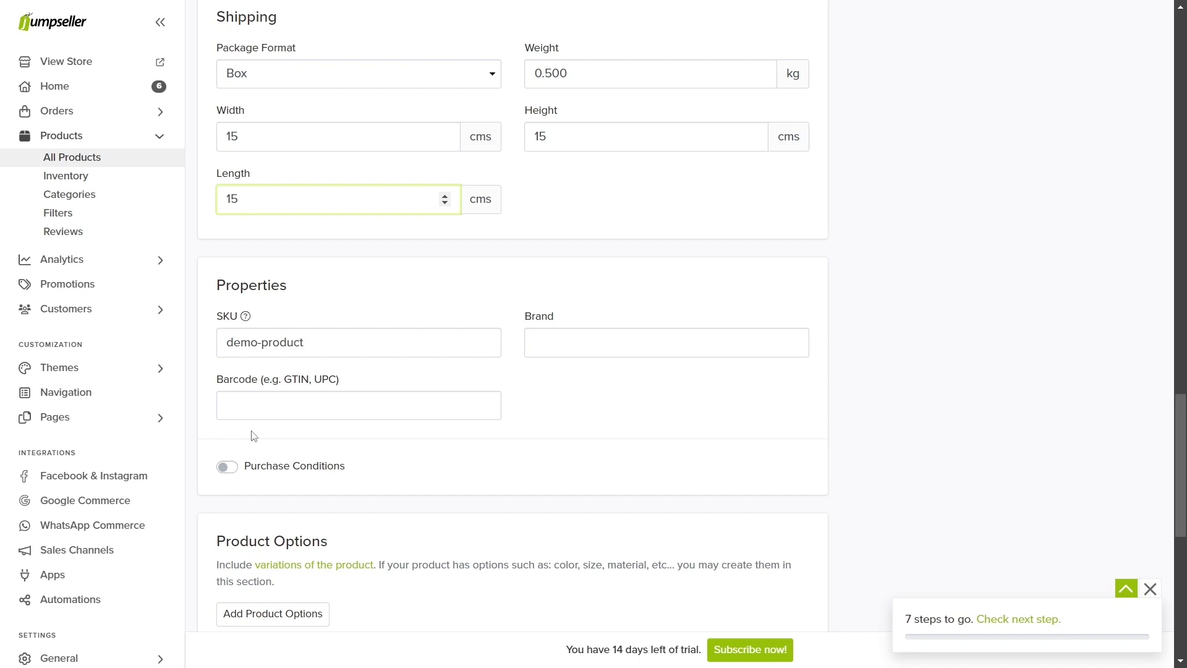
{"action": "left_click", "coordinate": [252, 437]}
Step: Set the SKU to CREAM001STORE02 and the brand to Prestige
{"action": "left_click_drag", "start_coordinate": [314, 343], "coordinate": [223, 339]}
{"action": "type", "text": "CREAM"}
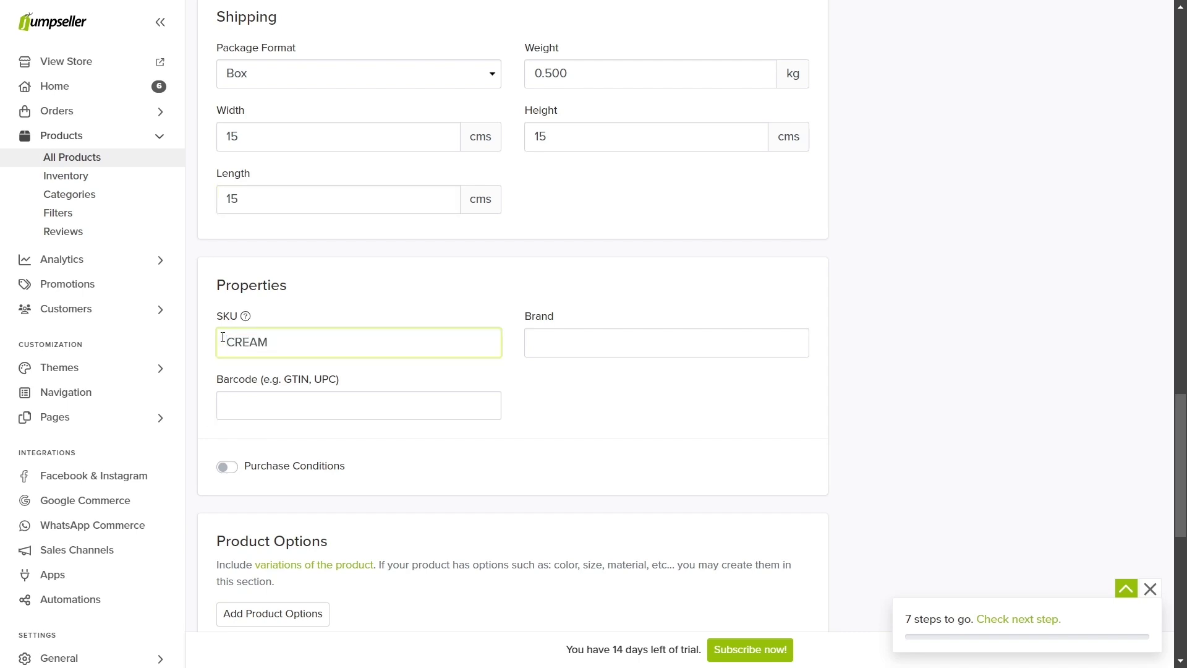
{"action": "type", "text": "001STORE02"}
{"action": "left_click", "coordinate": [536, 343]}
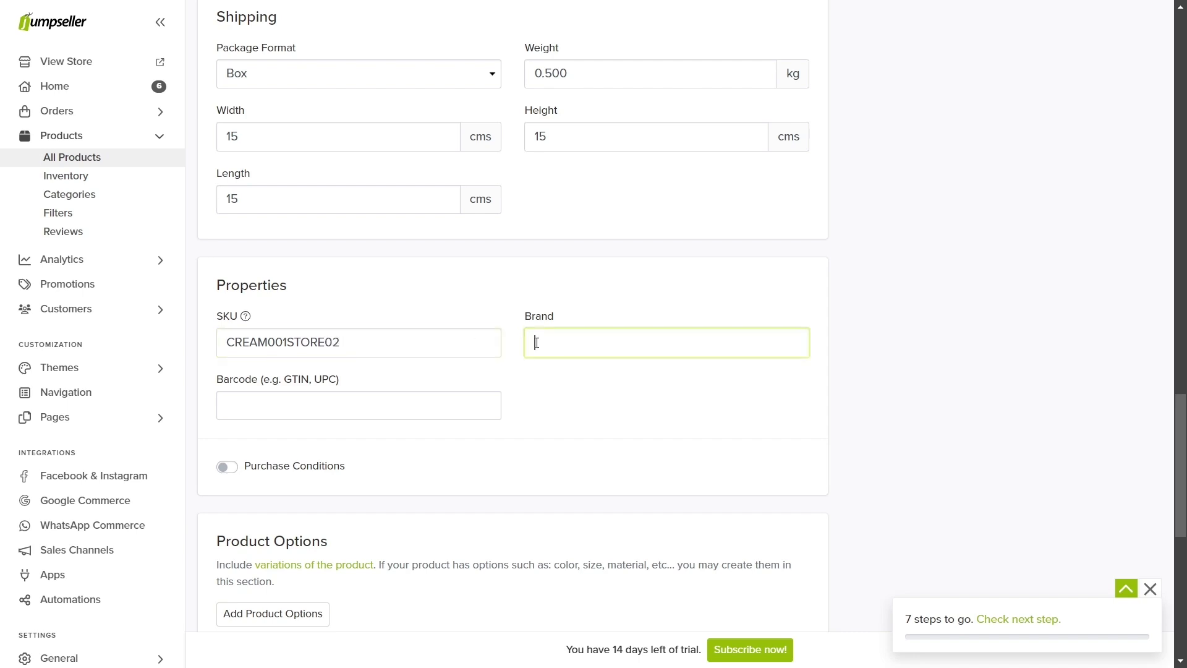
{"action": "type", "text": "Prestige"}
{"action": "left_click", "coordinate": [300, 401]}
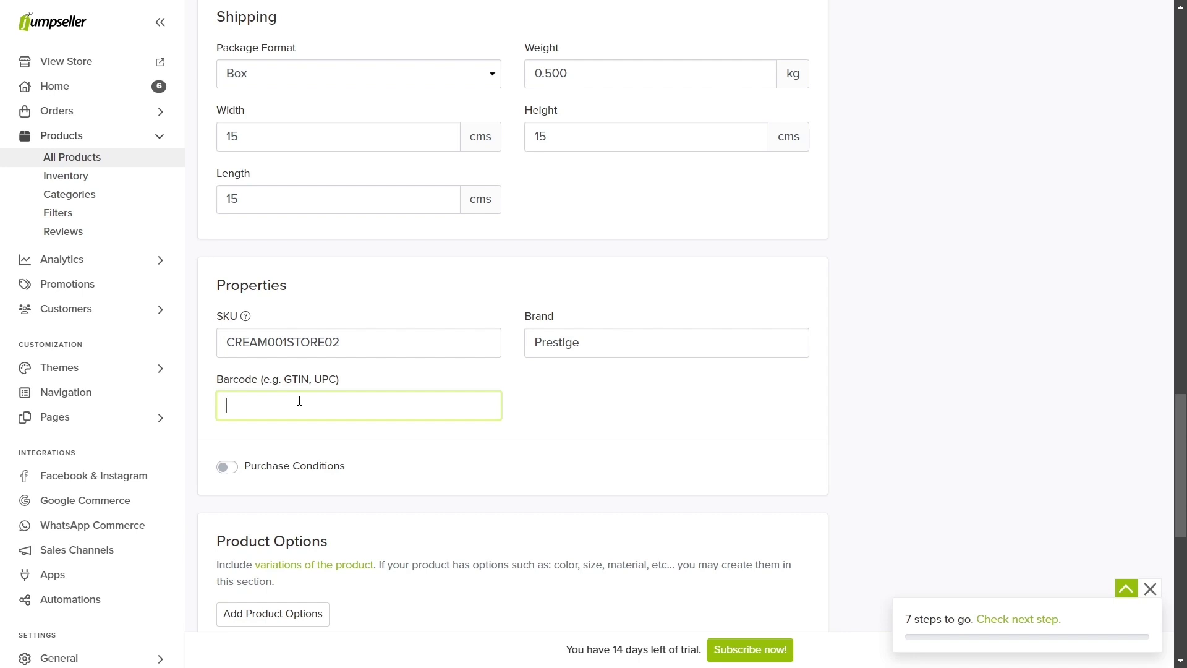
Step: Switch on purchase conditions and move to the maximum quantity field
{"action": "left_click", "coordinate": [227, 467]}
{"action": "scroll", "coordinate": [228, 476], "scroll_direction": "down", "scroll_amount": 2}
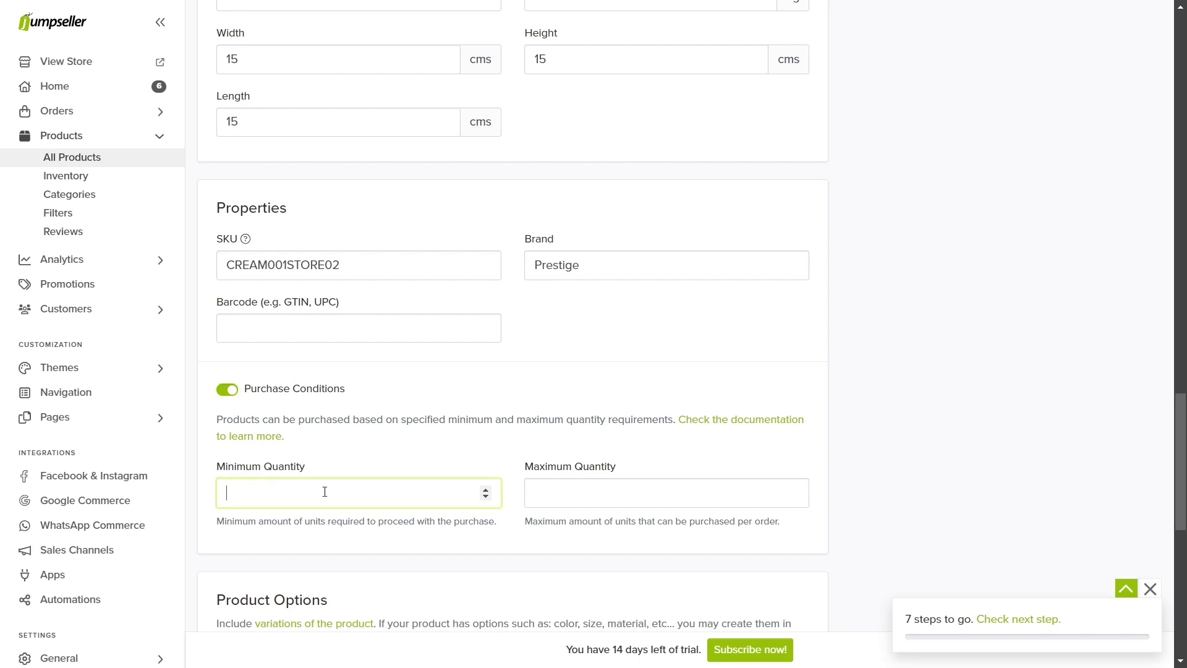
{"action": "key", "text": "Tab"}
Step: Turn purchase conditions back off for the lavender cream
{"action": "left_click", "coordinate": [238, 395]}
{"action": "scroll", "coordinate": [239, 396], "scroll_direction": "down", "scroll_amount": 3}
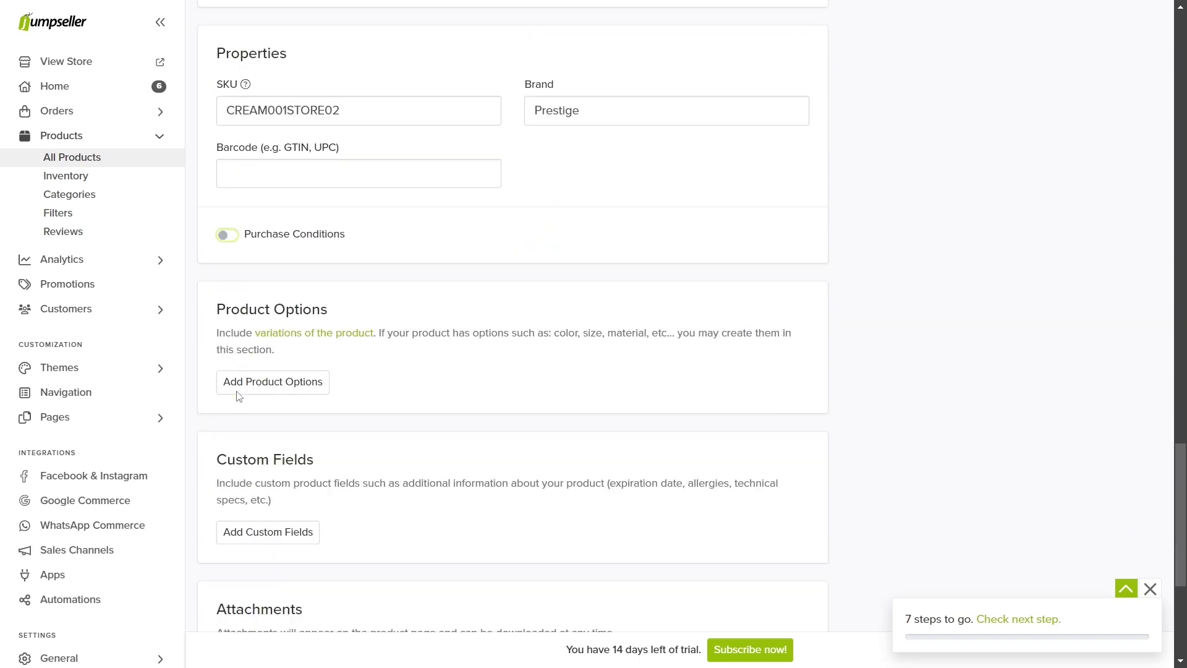
{"action": "left_click_drag", "start_coordinate": [328, 232], "coordinate": [222, 232]}
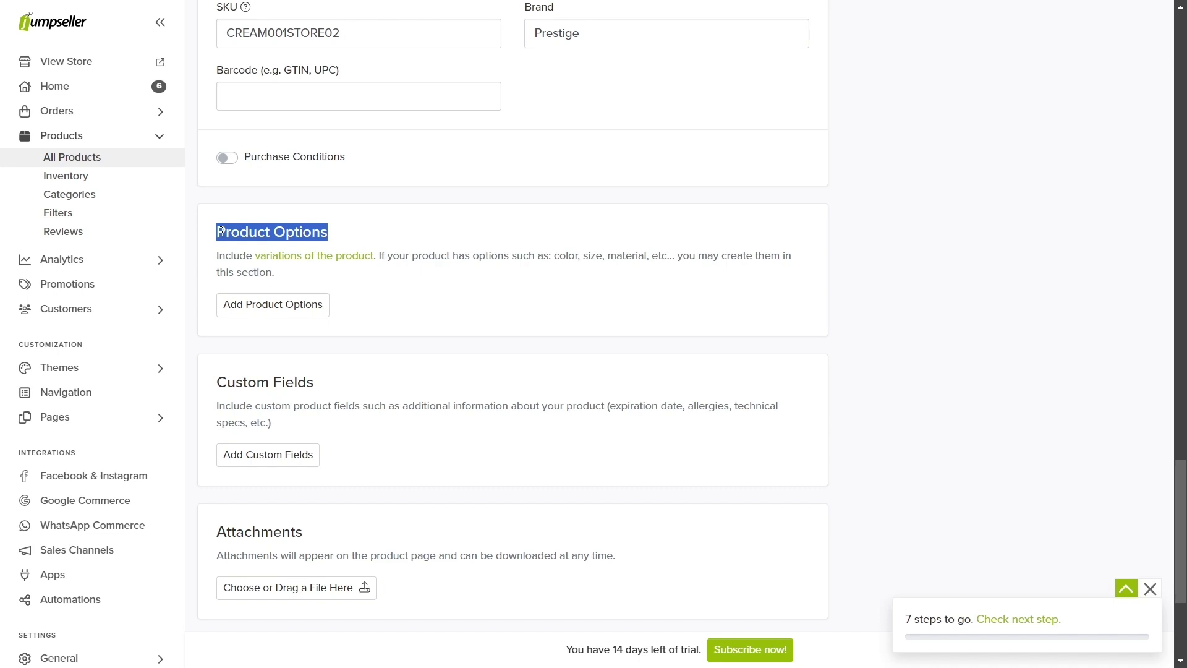
{"action": "left_click", "coordinate": [229, 400]}
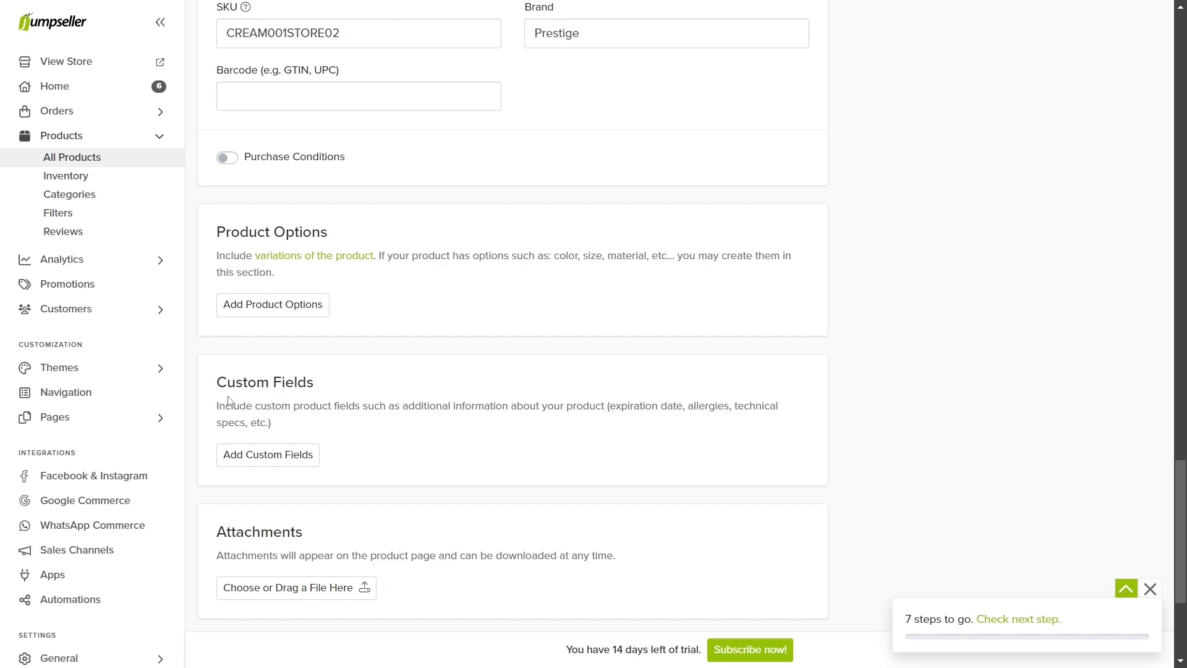
Step: Create a Text Input custom field named Expiration Date
{"action": "left_click", "coordinate": [268, 455]}
{"action": "left_click", "coordinate": [344, 114]}
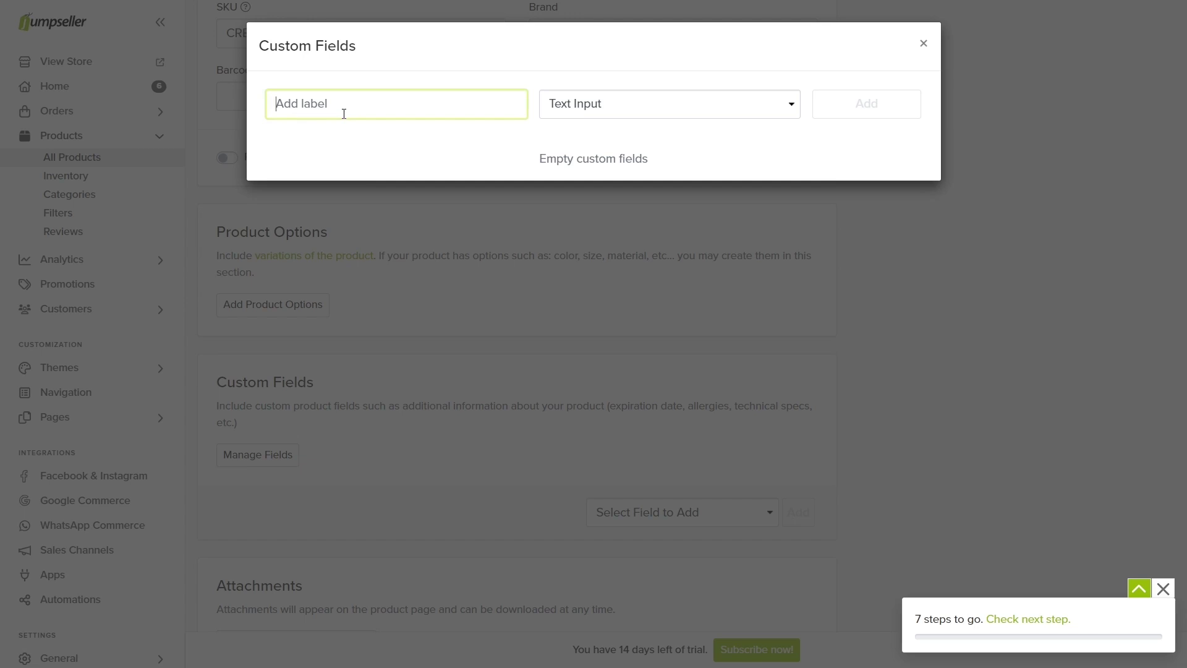
{"action": "type", "text": "Expiration Date"}
{"action": "left_click", "coordinate": [575, 104]}
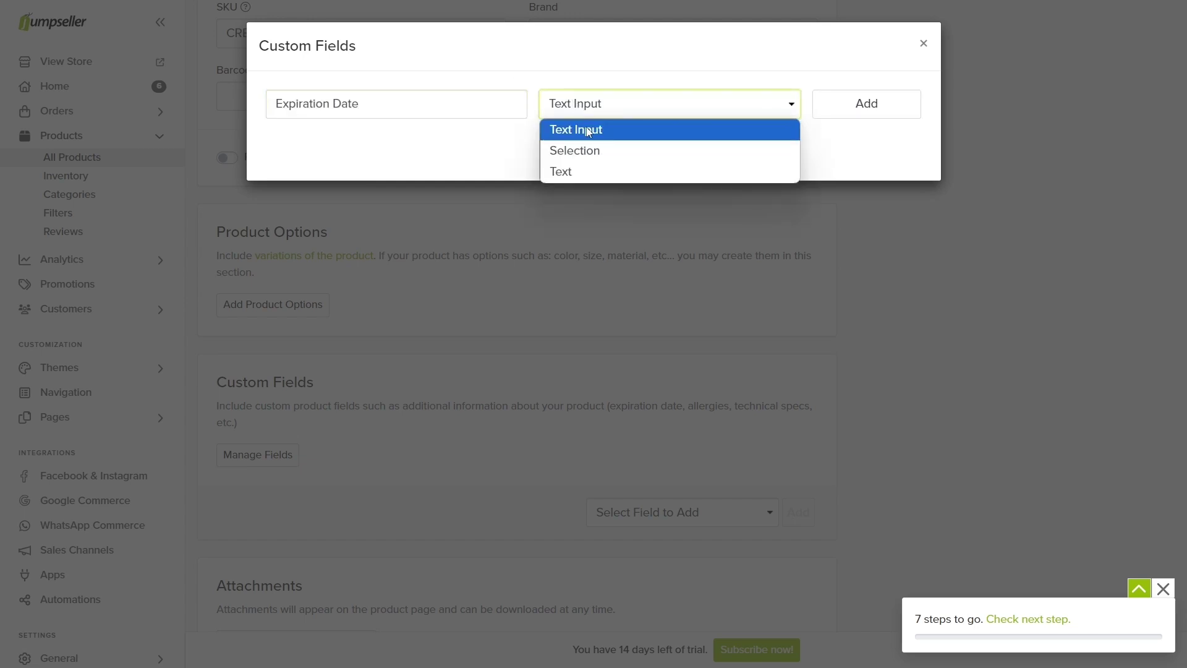
{"action": "left_click", "coordinate": [588, 130]}
{"action": "left_click", "coordinate": [848, 117]}
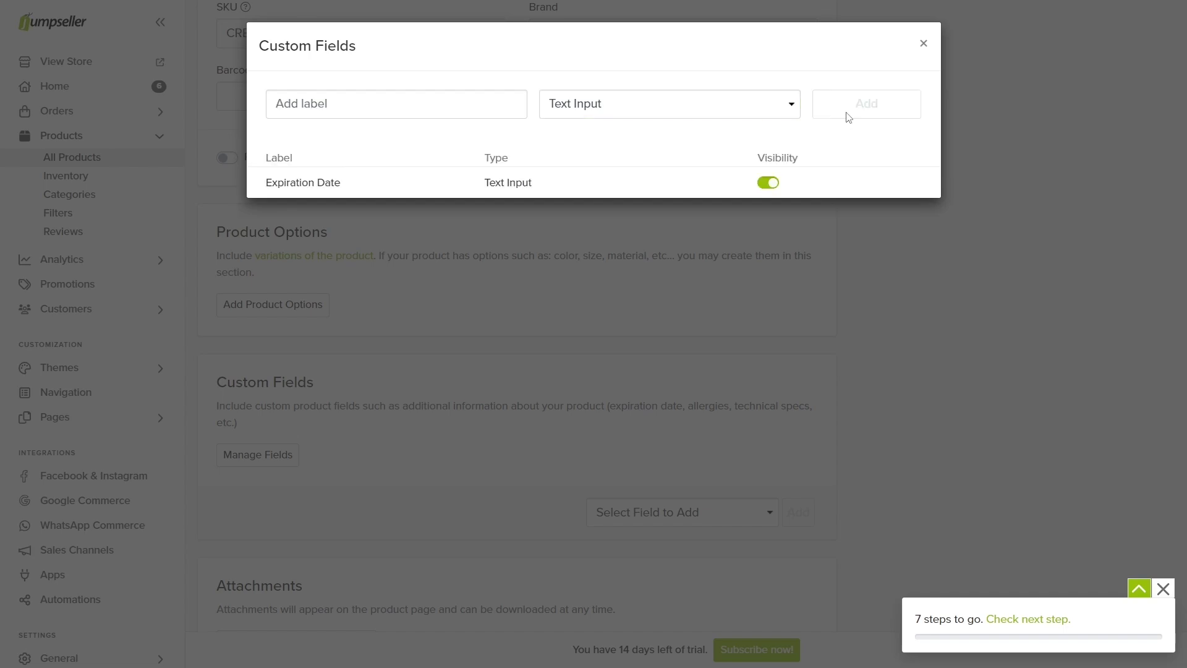
{"action": "left_click", "coordinate": [917, 49]}
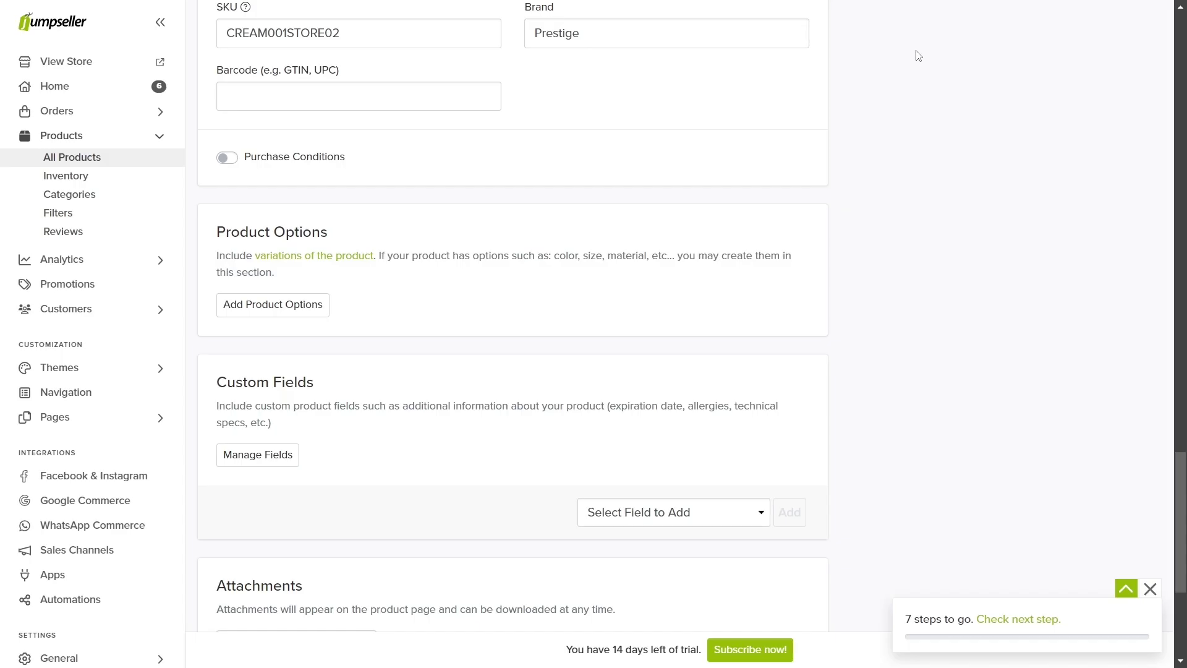
Step: Add the Expiration Date field to the cream with value 10/01/2025
{"action": "left_click", "coordinate": [679, 512]}
{"action": "left_click", "coordinate": [651, 558]}
{"action": "left_click", "coordinate": [786, 514]}
{"action": "left_click", "coordinate": [683, 516]}
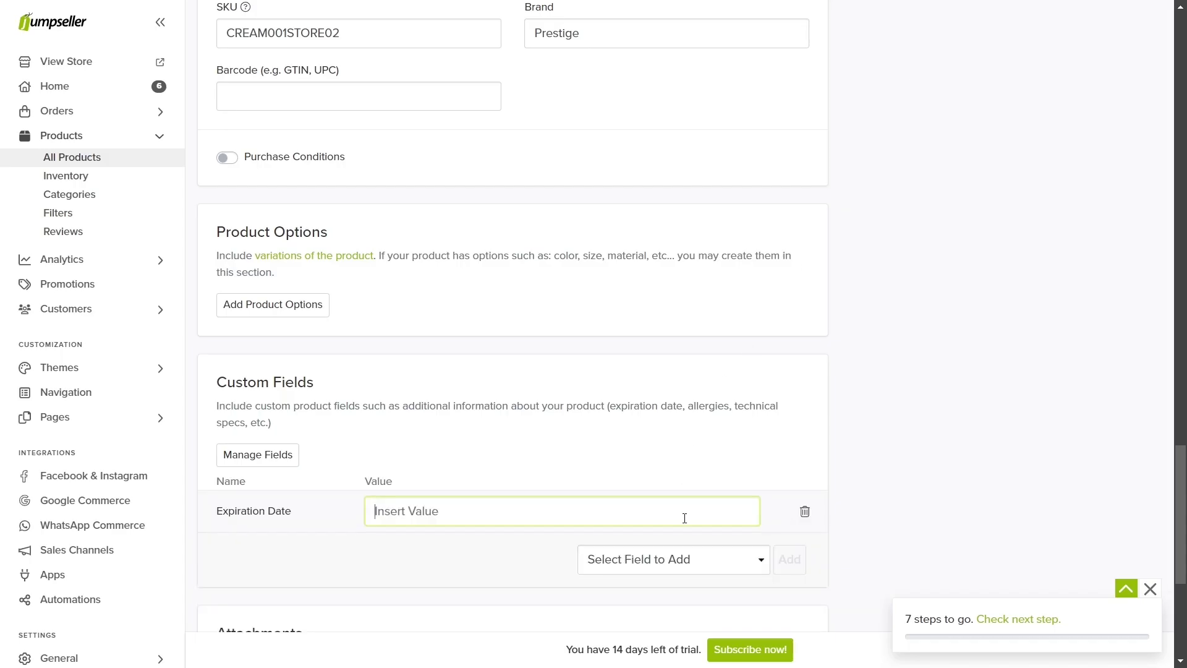
{"action": "type", "text": "10/01/2025"}
{"action": "scroll", "coordinate": [685, 518], "scroll_direction": "up", "scroll_amount": 20}
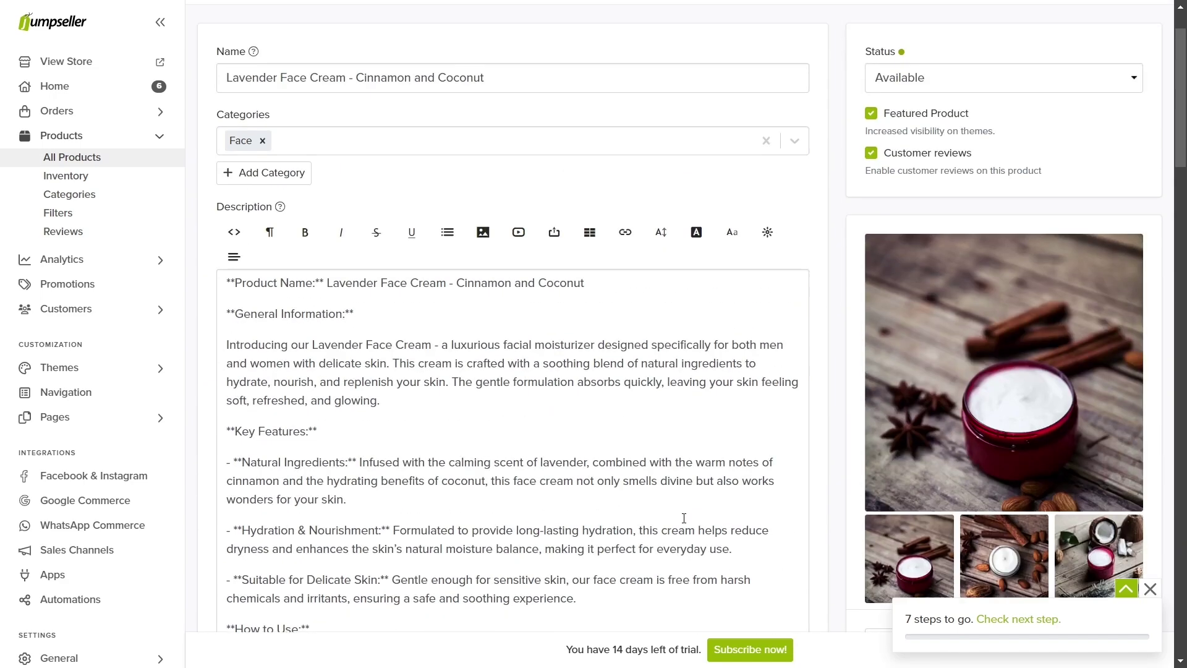
{"action": "left_click", "coordinate": [1136, 62]}
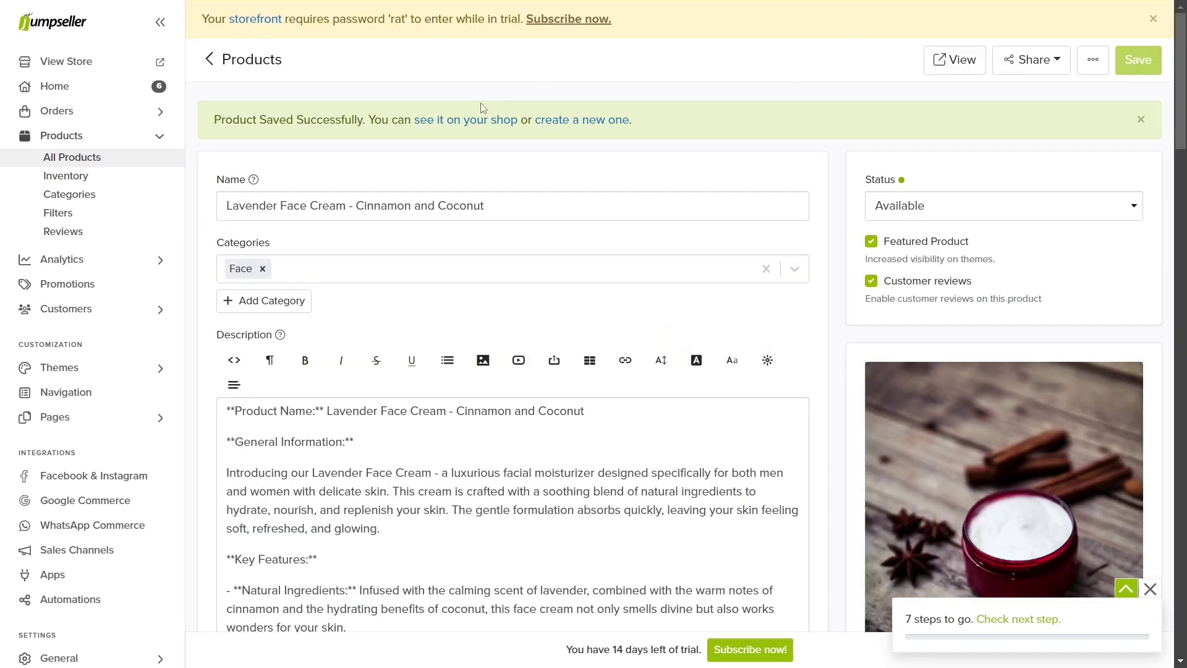
{"action": "left_click", "coordinate": [473, 119]}
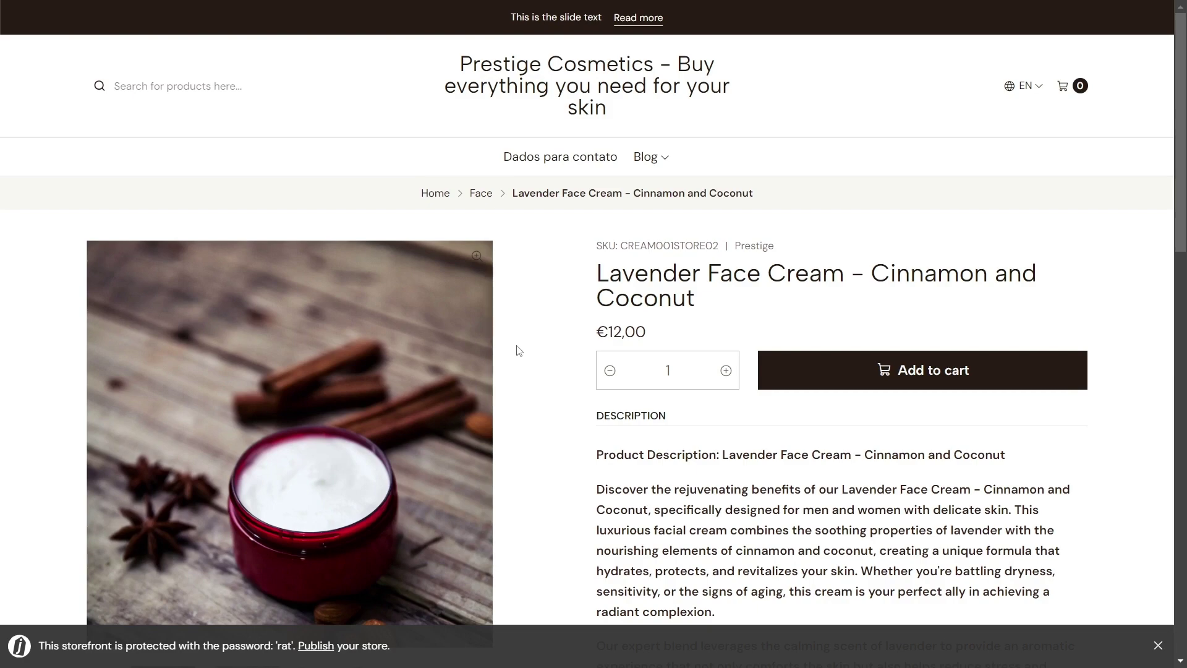
{"action": "scroll", "coordinate": [519, 350], "scroll_direction": "down", "scroll_amount": 14}
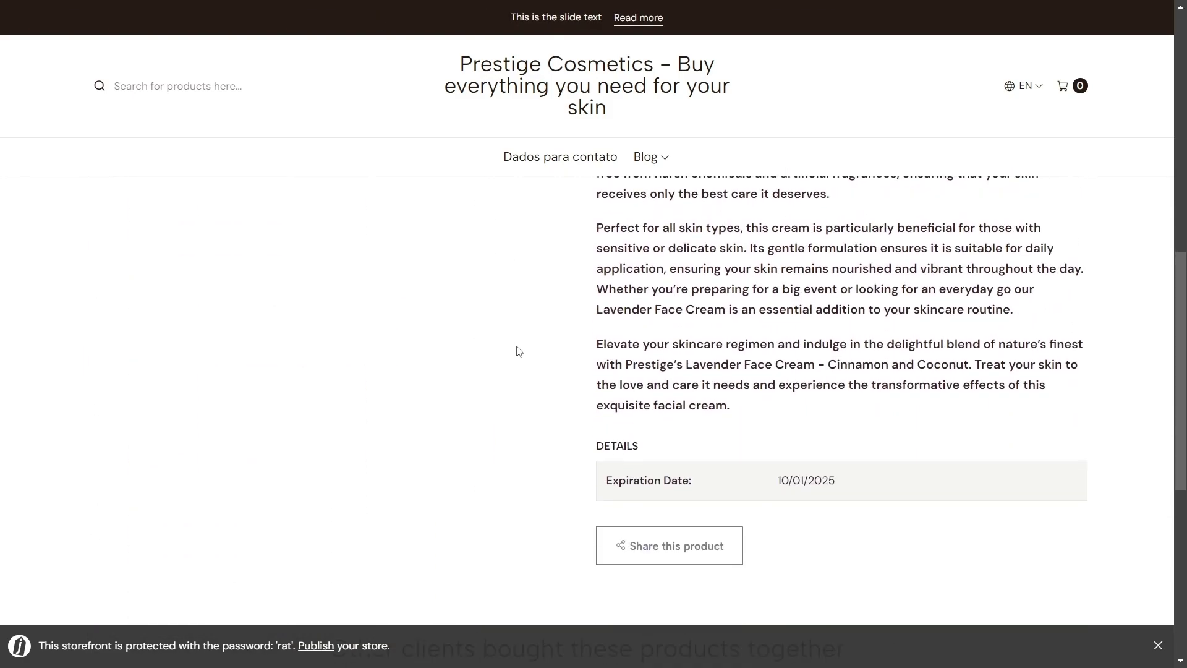
{"action": "scroll", "coordinate": [519, 351], "scroll_direction": "down", "scroll_amount": 2}
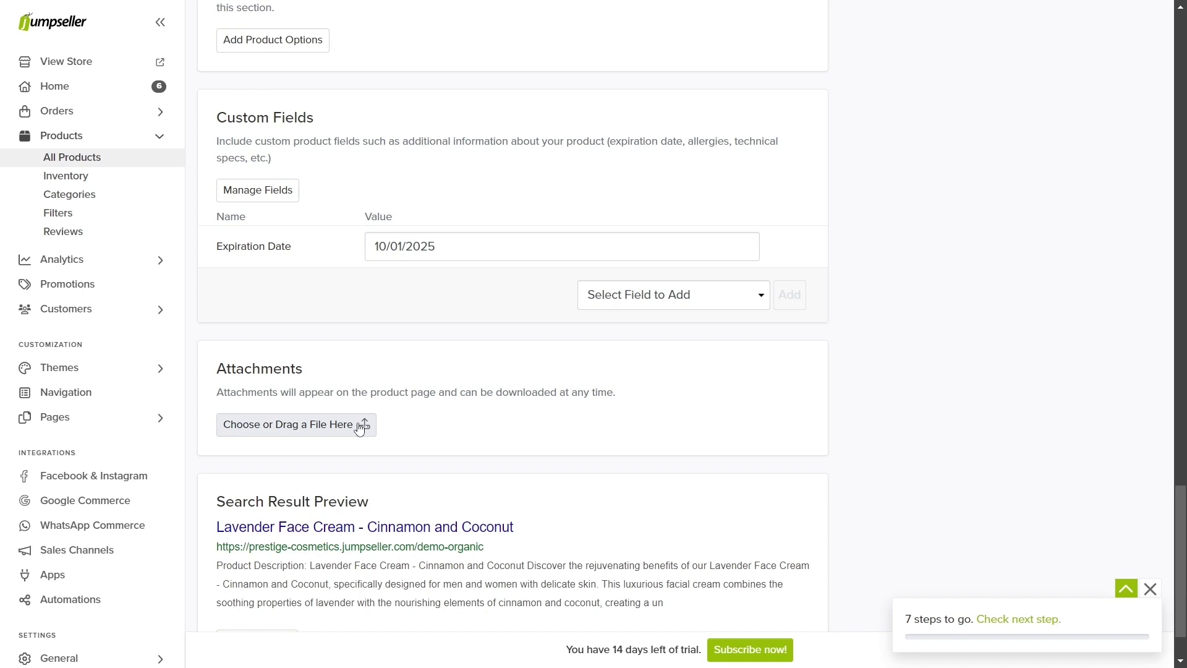
Step: Unlock SEO editing and add a redirect from cinnamon-coconut-cream to demo-organic
{"action": "scroll", "coordinate": [359, 428], "scroll_direction": "down", "scroll_amount": 1}
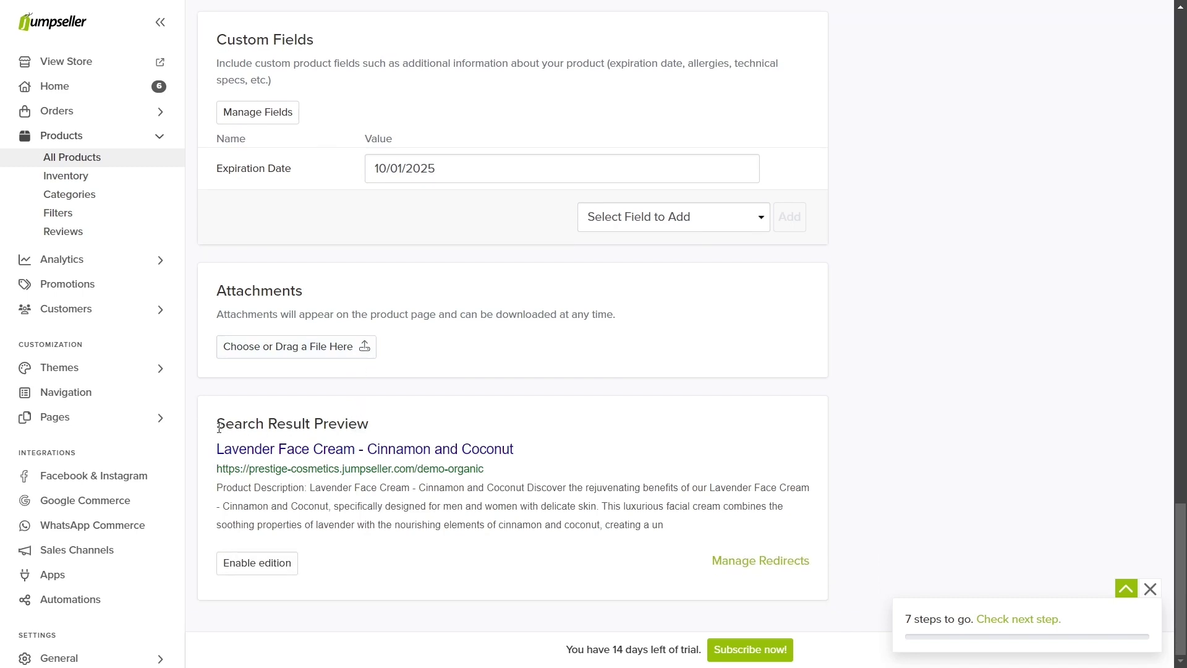
{"action": "left_click_drag", "start_coordinate": [217, 424], "coordinate": [388, 426]}
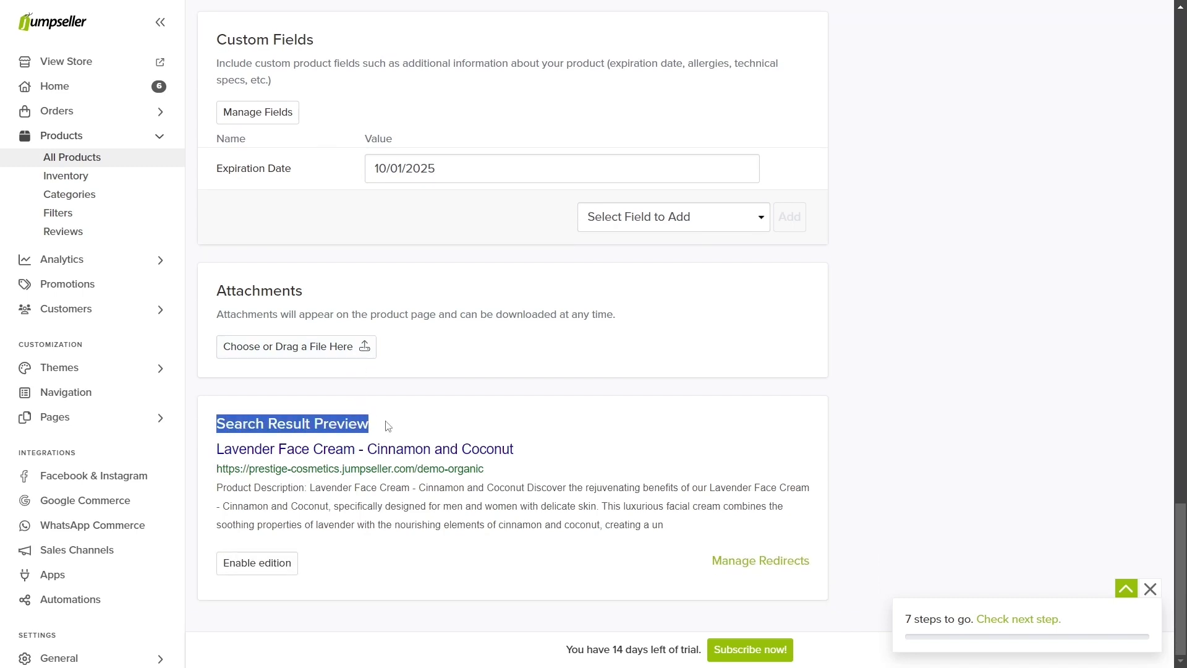
{"action": "left_click", "coordinate": [262, 561]}
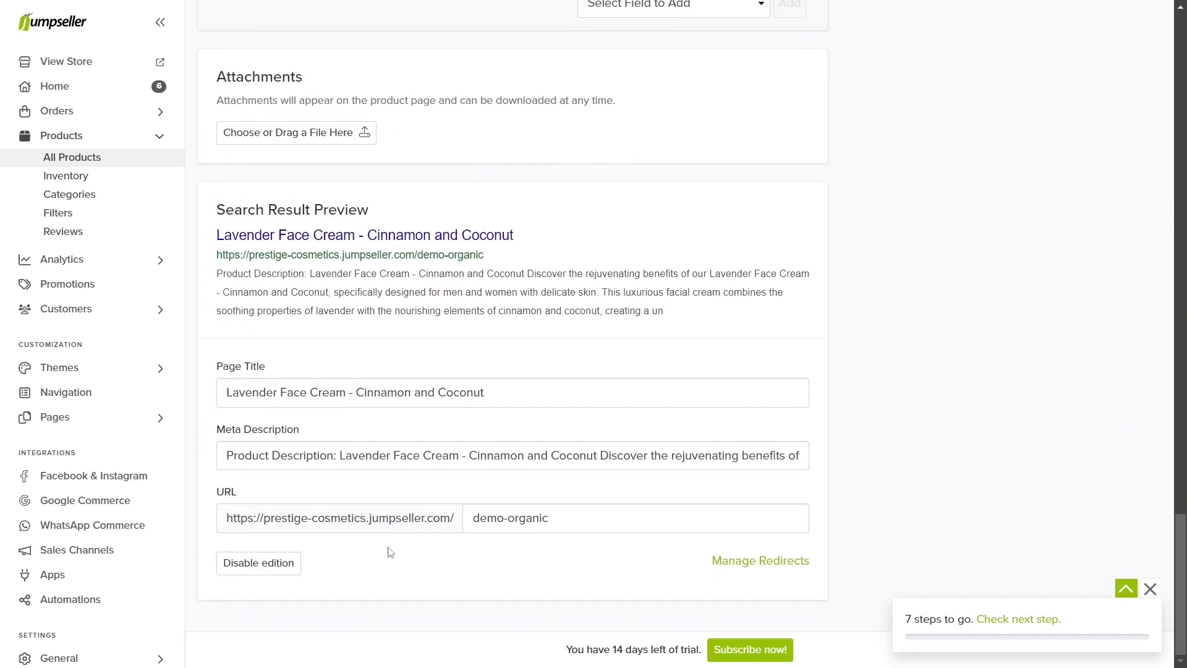
{"action": "left_click", "coordinate": [744, 559]}
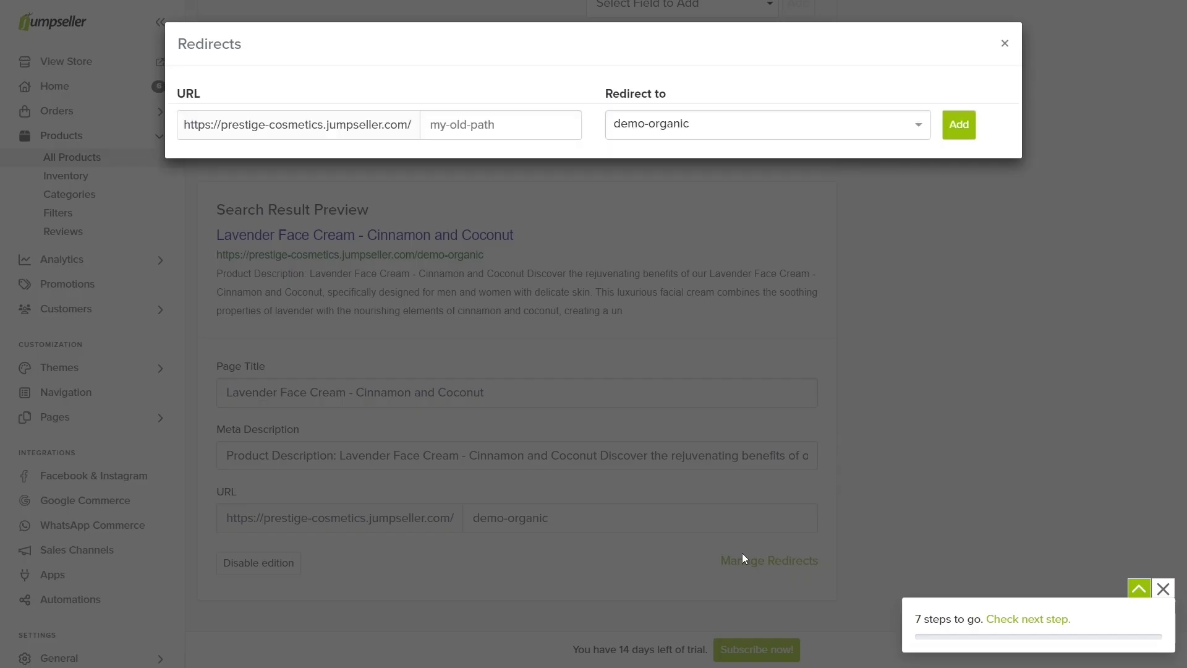
{"action": "left_click", "coordinate": [511, 131]}
{"action": "type", "text": "cinnamon-coconut-cream"}
{"action": "left_click", "coordinate": [951, 126]}
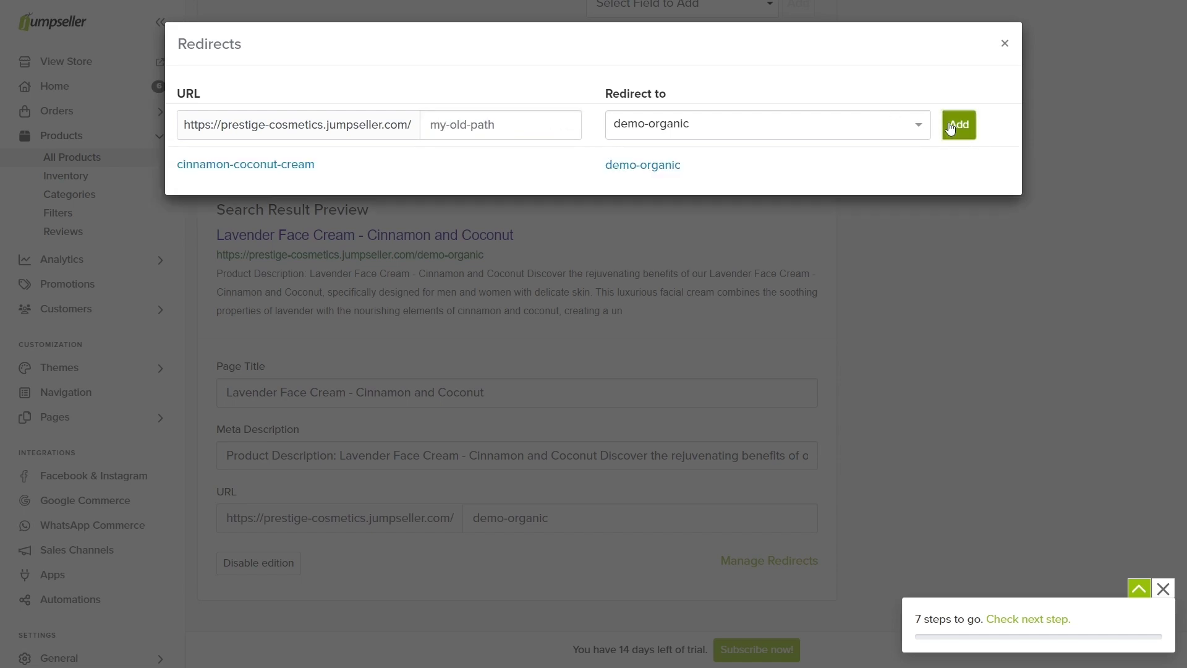
{"action": "scroll", "coordinate": [989, 132], "scroll_direction": "up", "scroll_amount": 20}
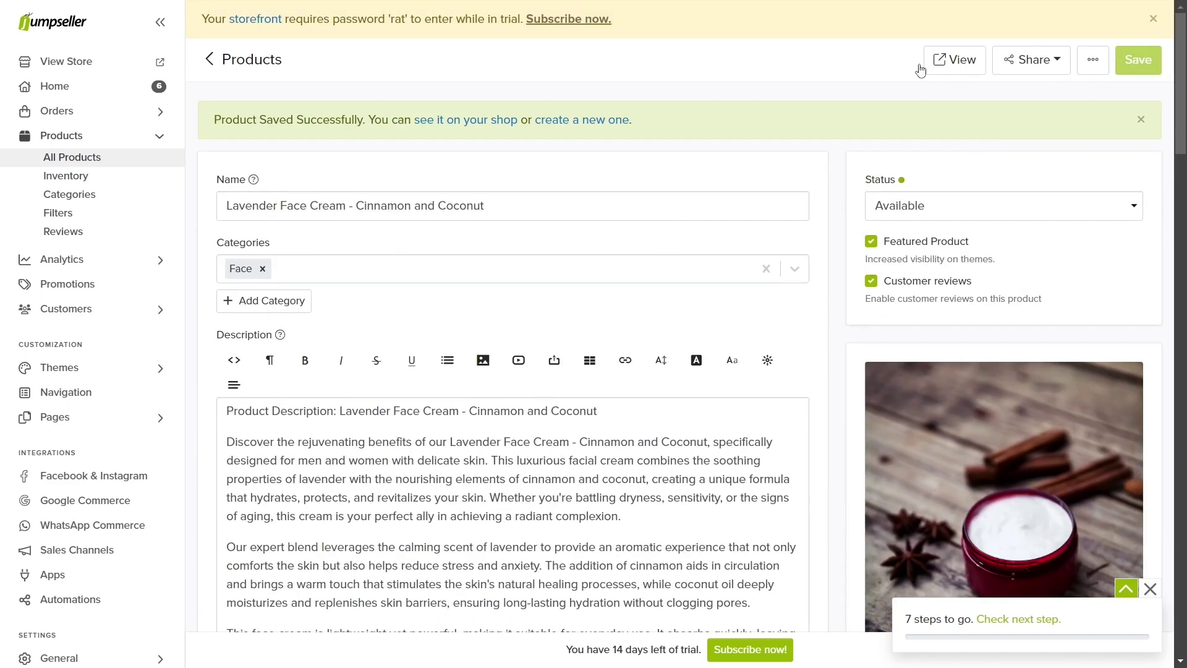
Step: Create a new product named Makeup Pallete with the cosmetics-pallete image
{"action": "left_click", "coordinate": [156, 157]}
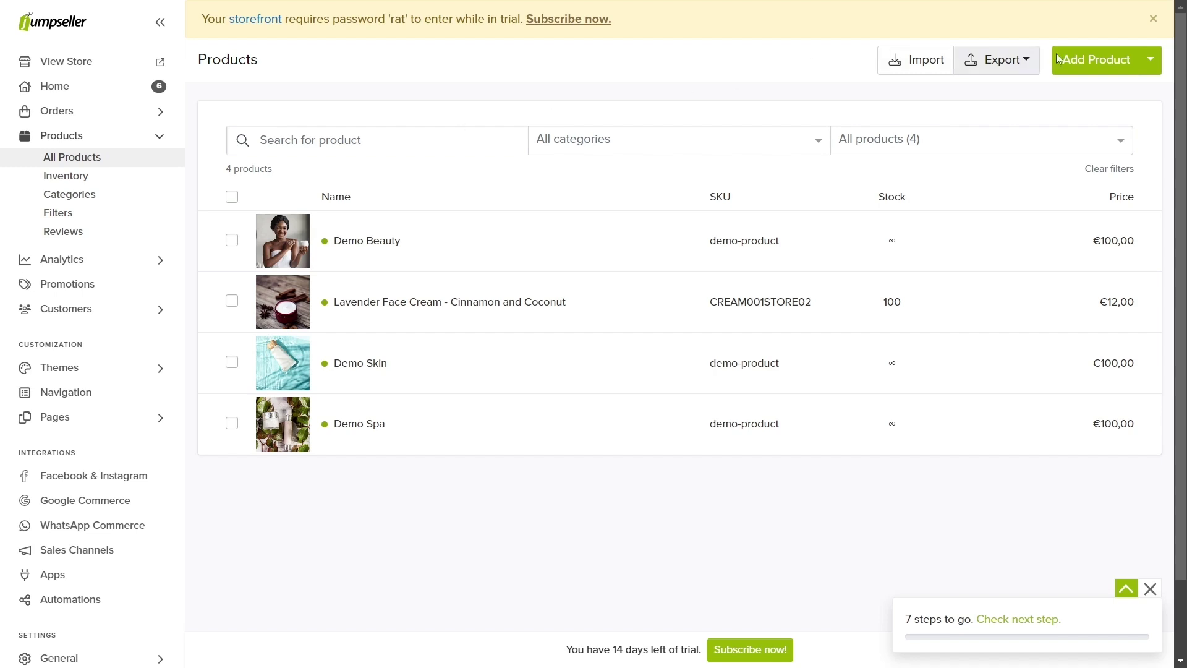
{"action": "left_click", "coordinate": [1082, 62]}
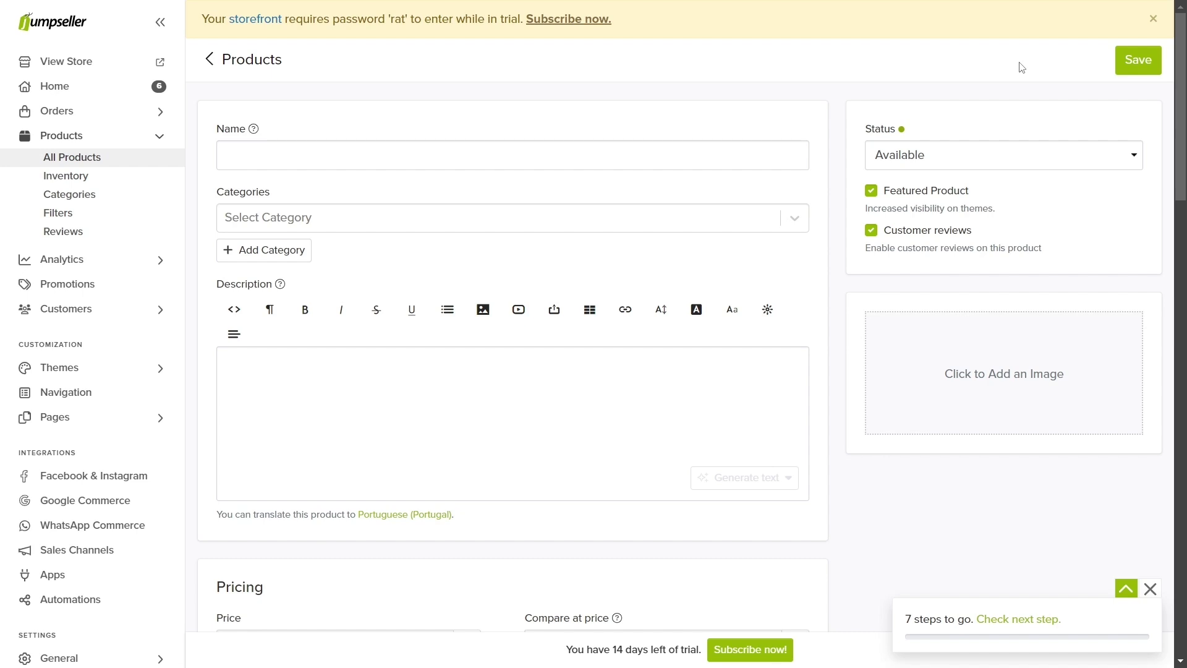
{"action": "left_click", "coordinate": [1018, 342]}
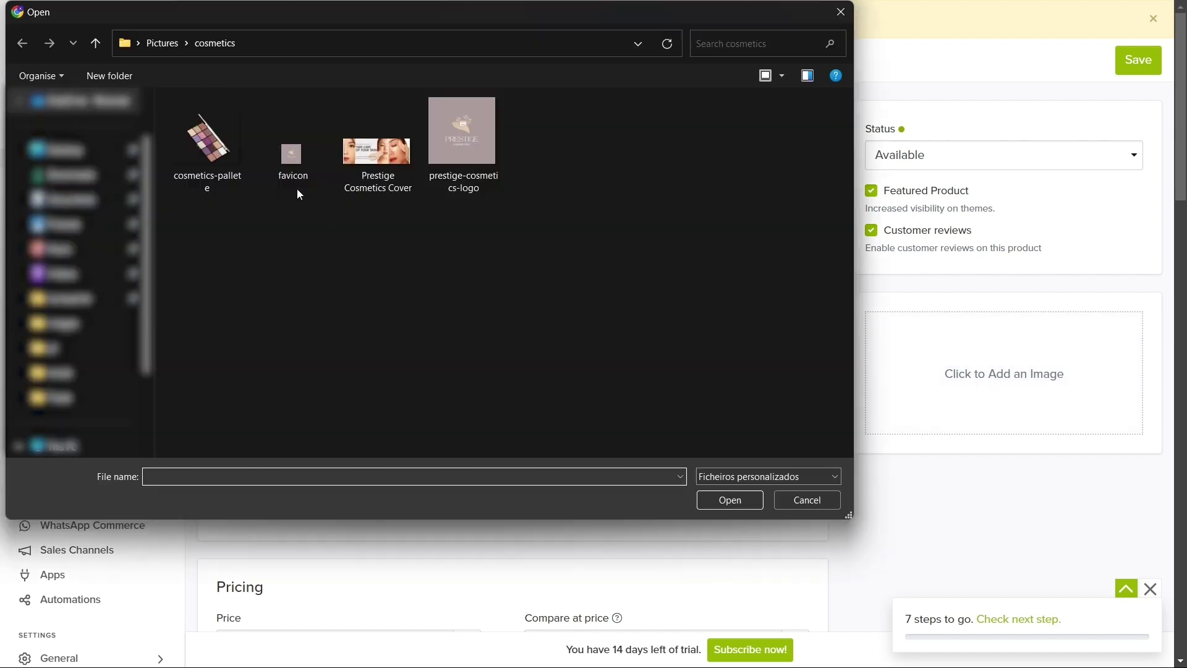
{"action": "double_click", "coordinate": [208, 145]}
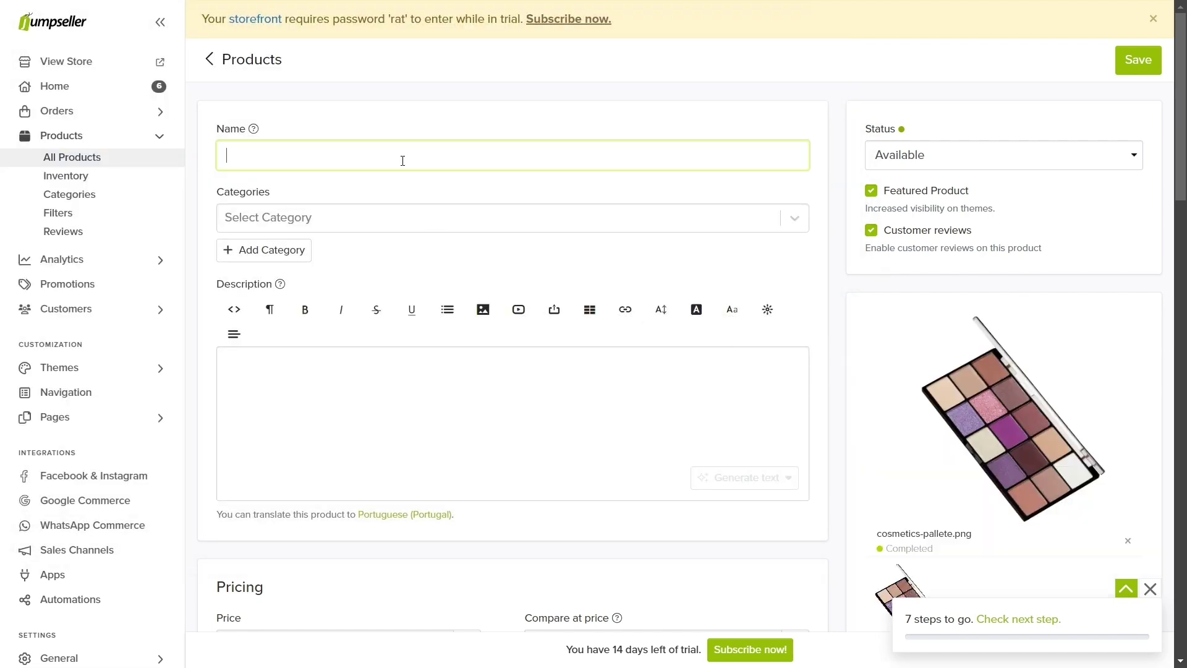
{"action": "type", "text": "Makeup P"}
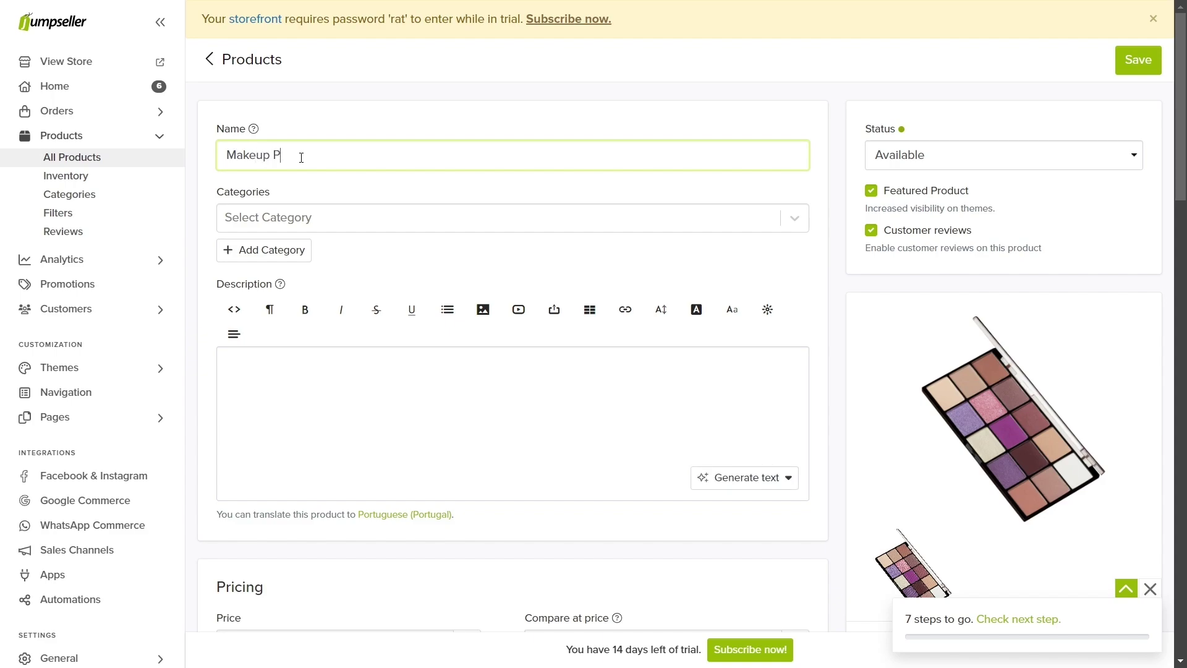
{"action": "type", "text": "allete"}
Step: Add a new Makeup category and describe it as '3 types of makeup pallettes: Earth, cold and shiny colors'
{"action": "left_click", "coordinate": [264, 250]}
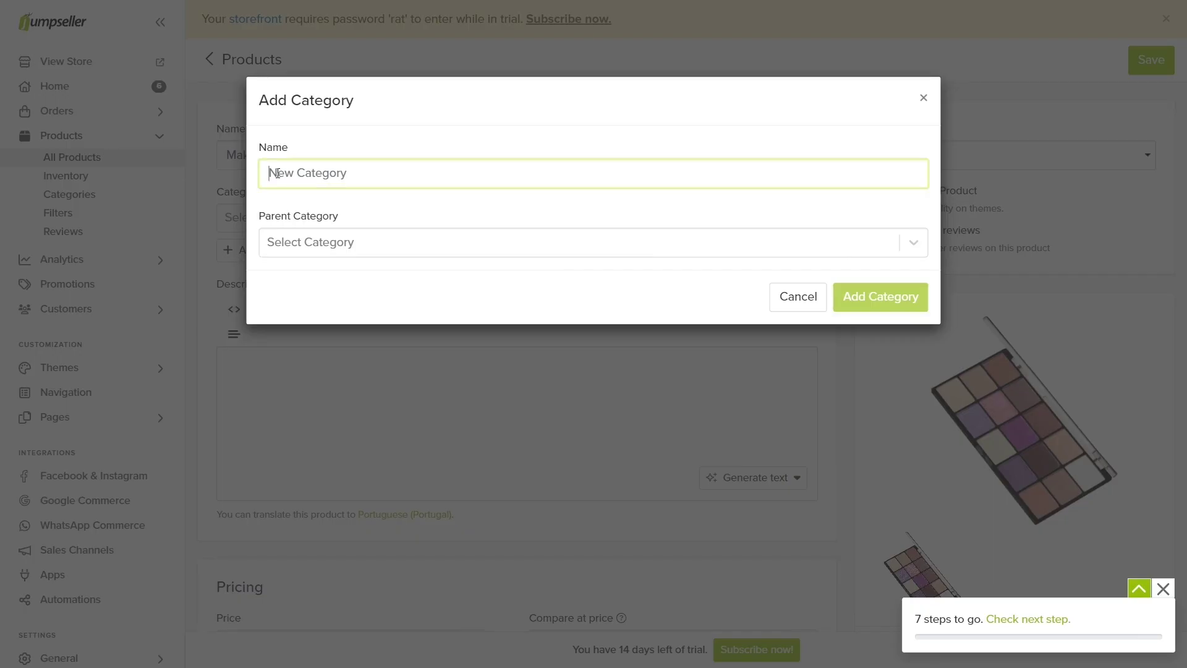
{"action": "type", "text": "Makeup"}
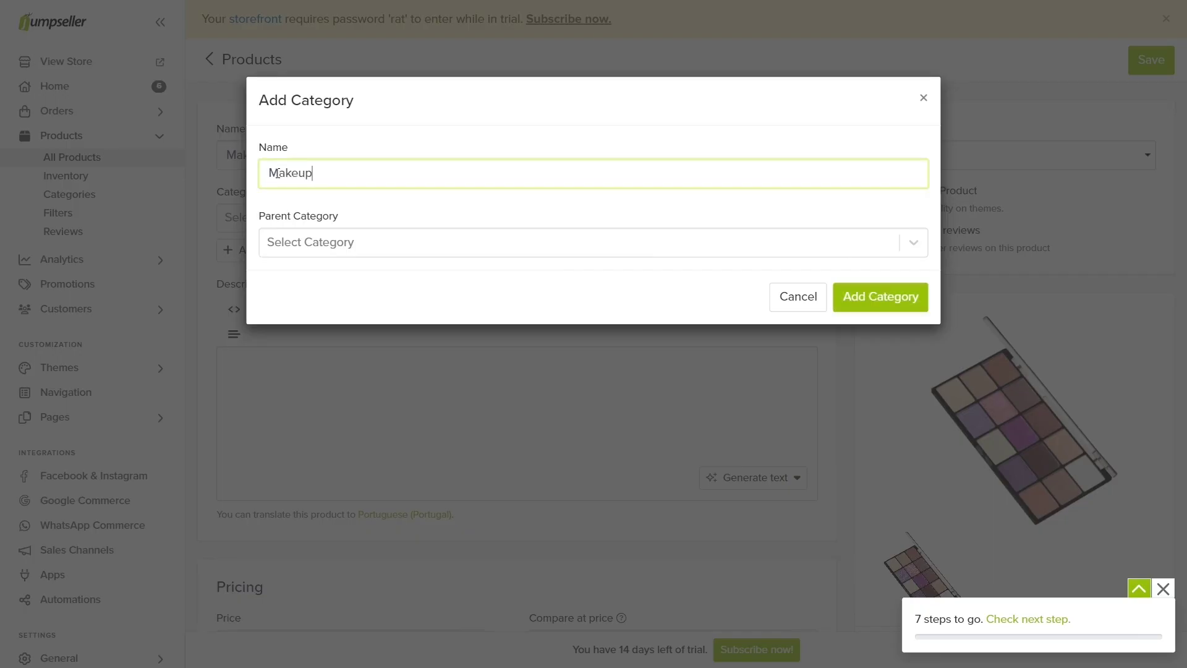
{"action": "left_click", "coordinate": [847, 303]}
{"action": "left_click", "coordinate": [296, 381]}
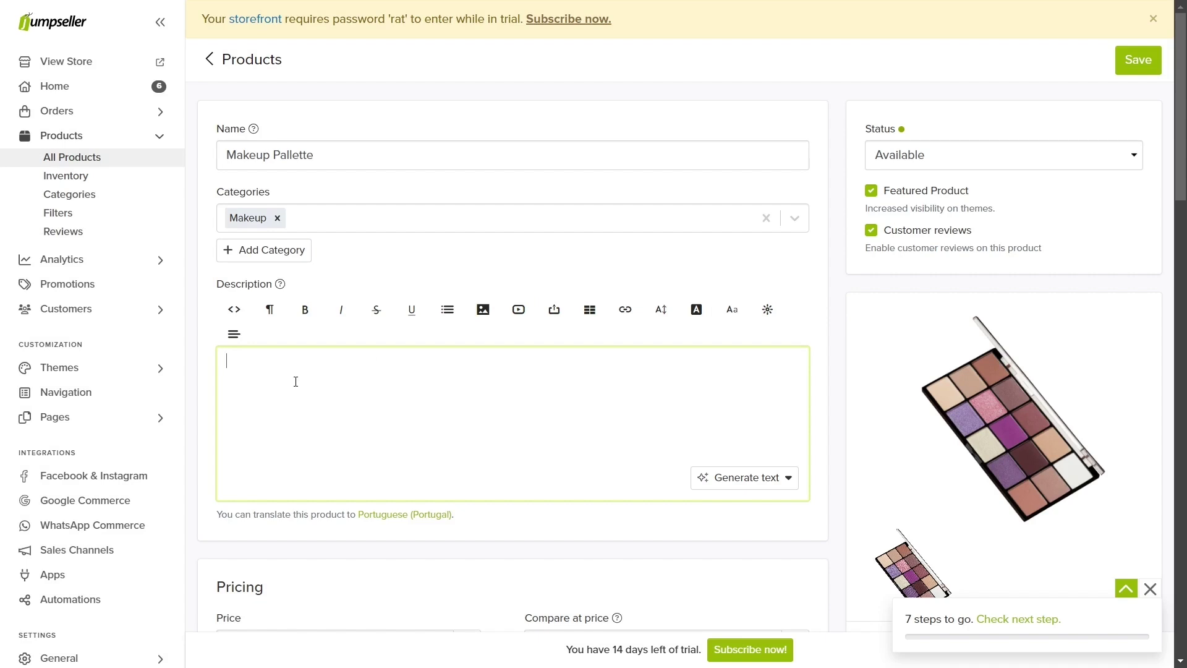
{"action": "type", "text": "3 types of makeup pallettes: Earth"}
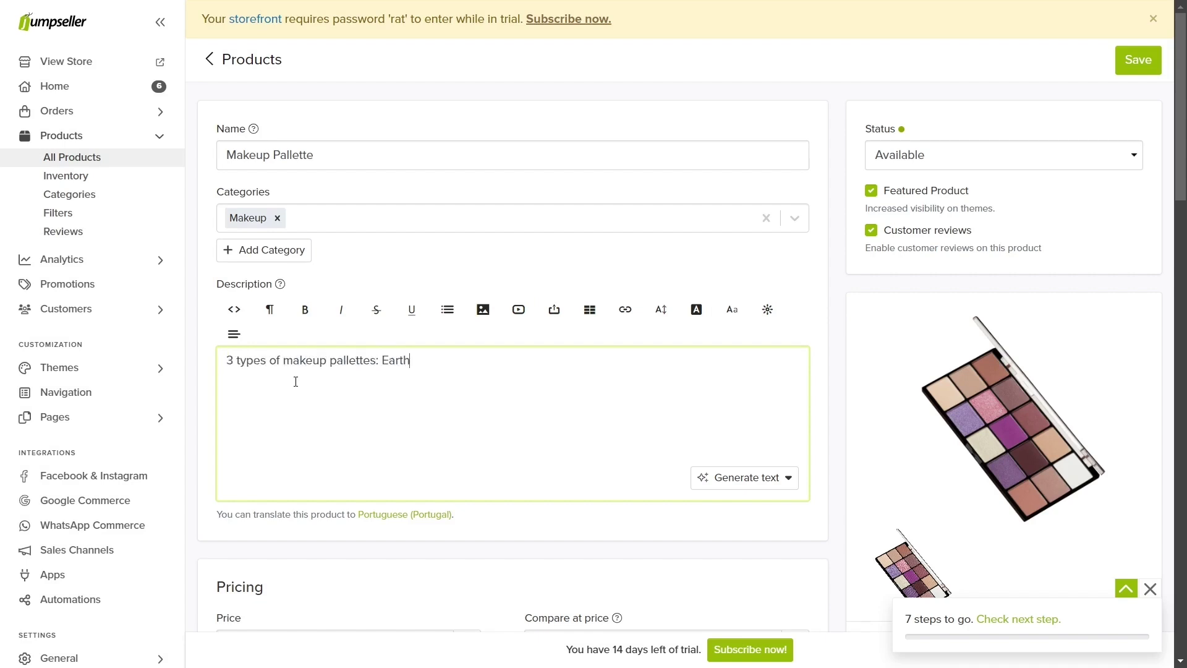
{"action": "type", "text": ", cold and shiny colors"}
Step: Generate an AI description from all product information and delete its title line
{"action": "left_click", "coordinate": [741, 478]}
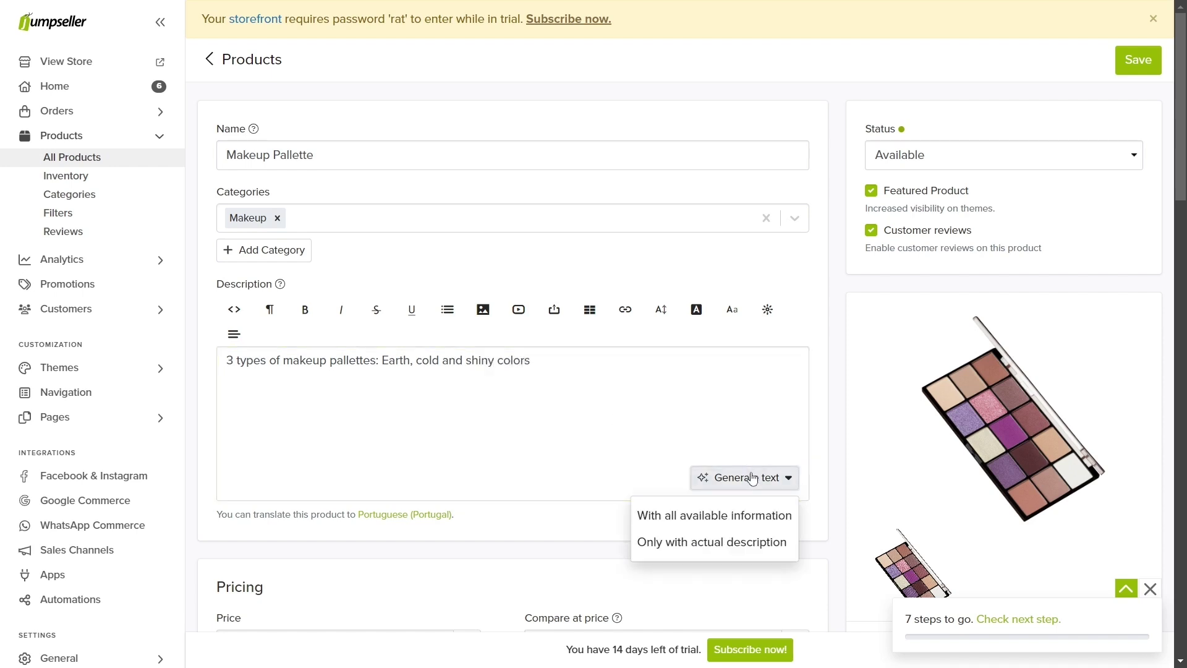
{"action": "left_click", "coordinate": [750, 514]}
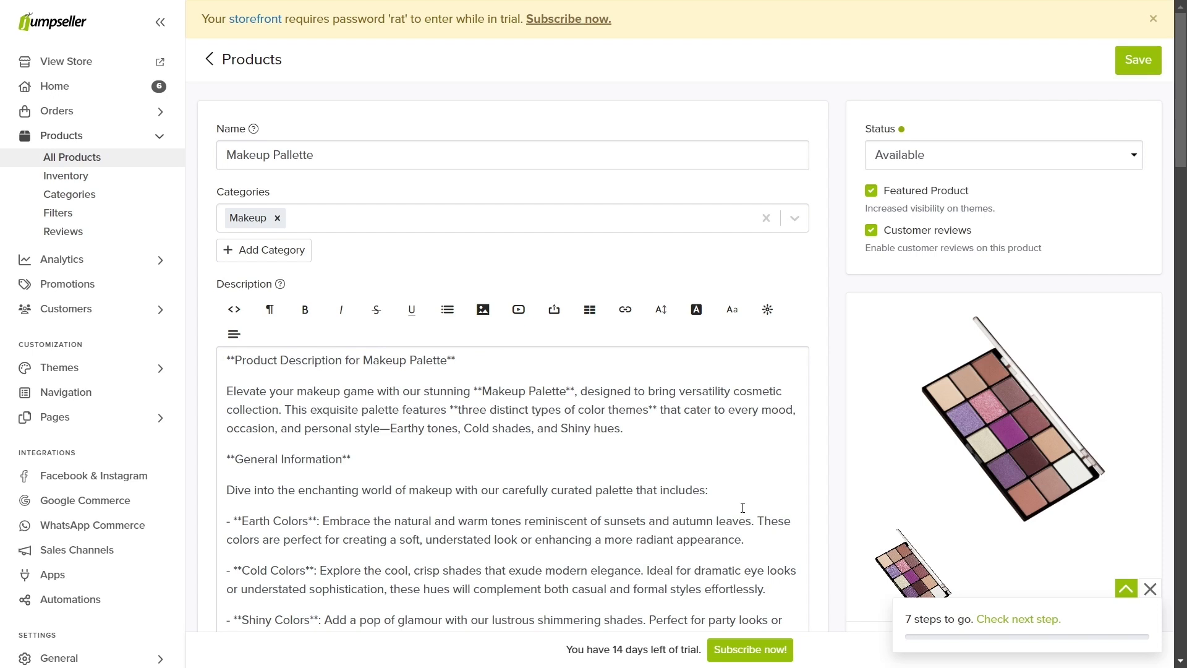
{"action": "left_click_drag", "start_coordinate": [462, 360], "coordinate": [226, 361]}
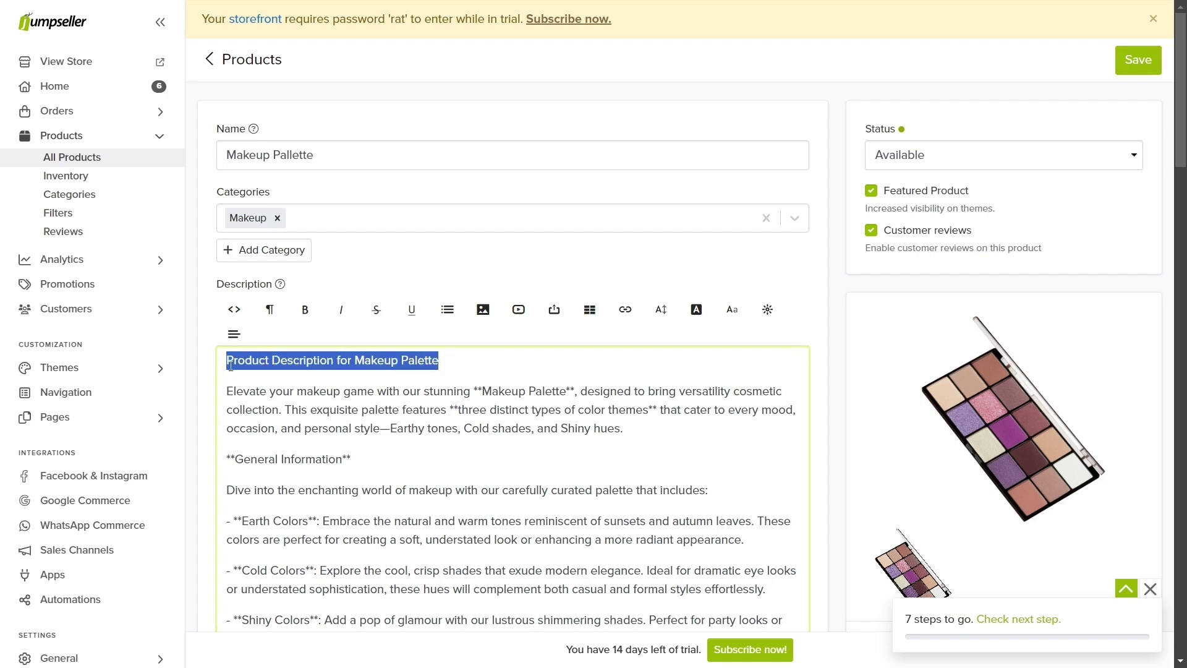
{"action": "key", "text": "Delete"}
{"action": "key", "text": "Delete"}
{"action": "key", "text": "Delete"}
{"action": "type", "text": "E"}
Step: Delete the generated SEO information block from the description
{"action": "left_click", "coordinate": [476, 361]}
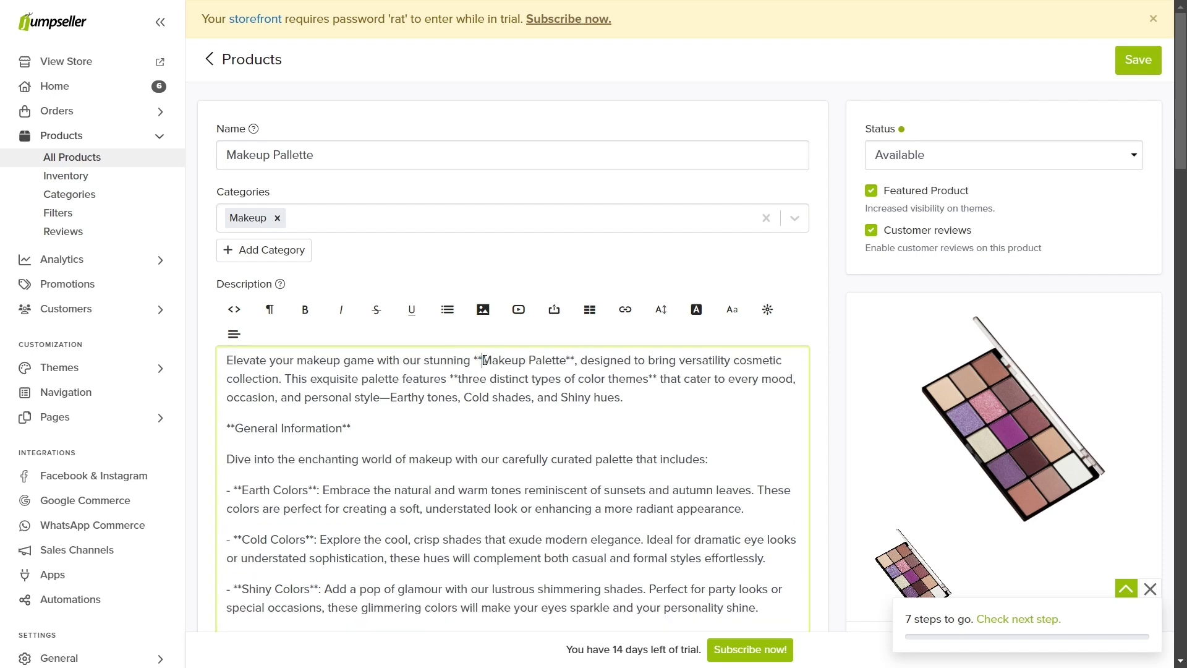
{"action": "key", "text": "Delete"}
{"action": "key", "text": "Delete"}
{"action": "left_click_drag", "start_coordinate": [562, 361], "coordinate": [568, 360]}
{"action": "left_click", "coordinate": [563, 361]}
{"action": "key", "text": "ctrl+z"}
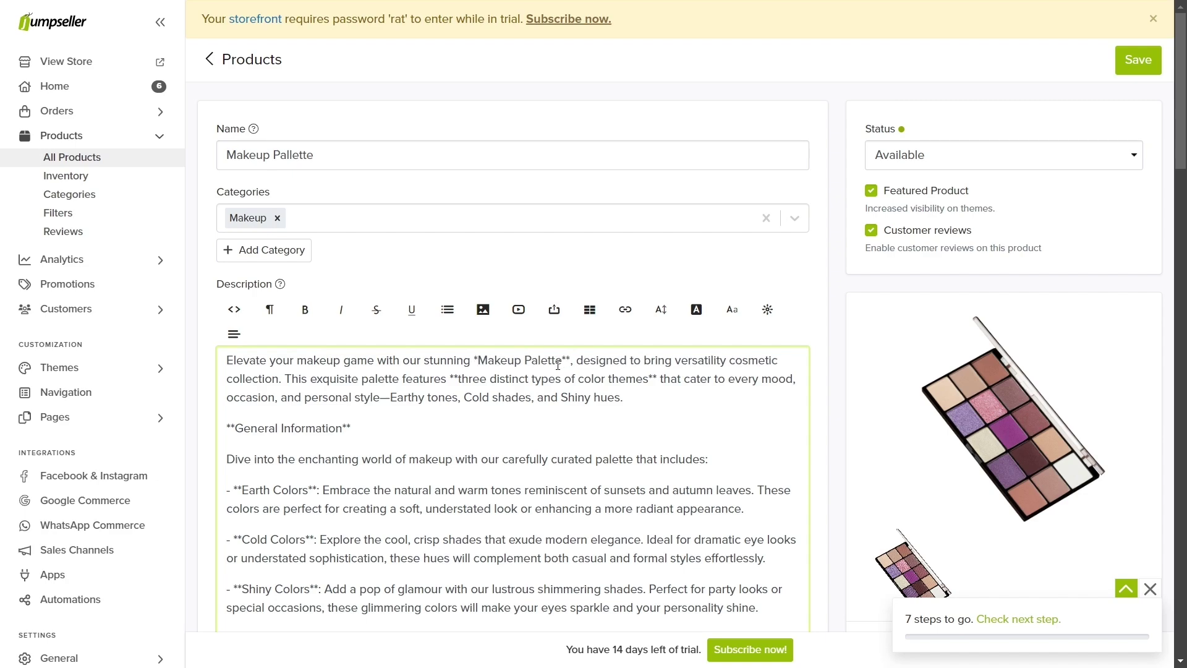
{"action": "scroll", "coordinate": [558, 365], "scroll_direction": "down", "scroll_amount": 6}
{"action": "left_click_drag", "start_coordinate": [788, 494], "coordinate": [229, 320]}
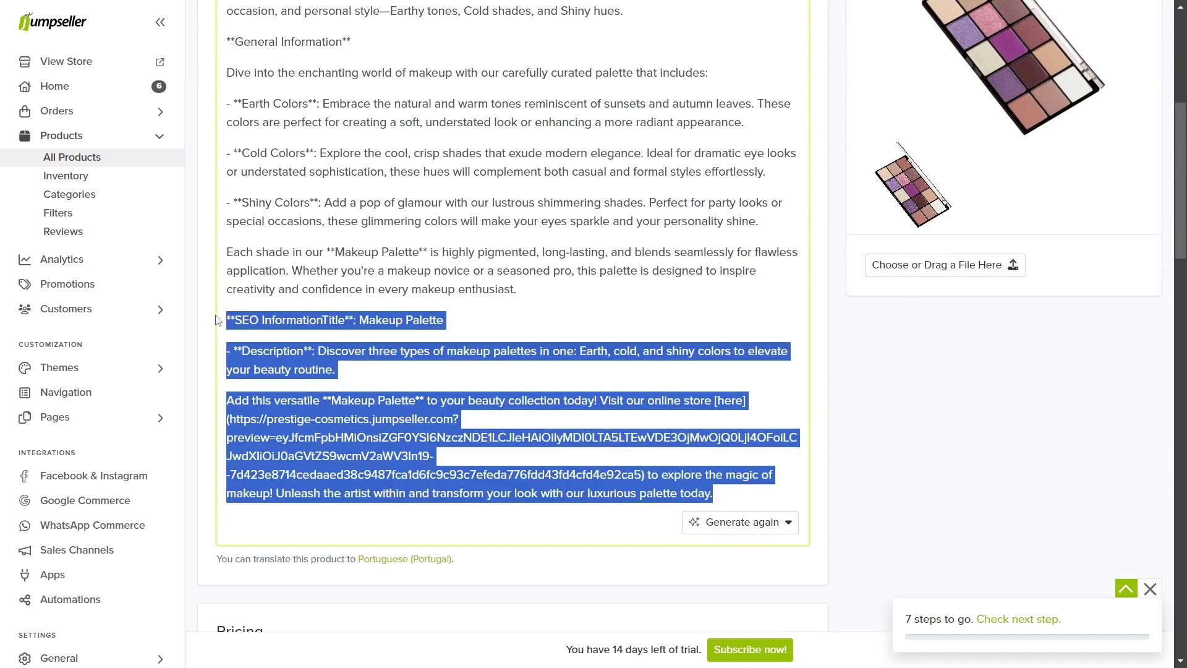
{"action": "key", "text": "Delete"}
{"action": "scroll", "coordinate": [229, 320], "scroll_direction": "up", "scroll_amount": 4}
Step: Replace the asterisks around Makeup Palette with bold and strip those in the color-themes line
{"action": "left_click", "coordinate": [480, 206]}
{"action": "key", "text": "BackSpace"}
{"action": "left_click", "coordinate": [565, 206]}
{"action": "key", "text": "BackSpace"}
{"action": "key", "text": "BackSpace"}
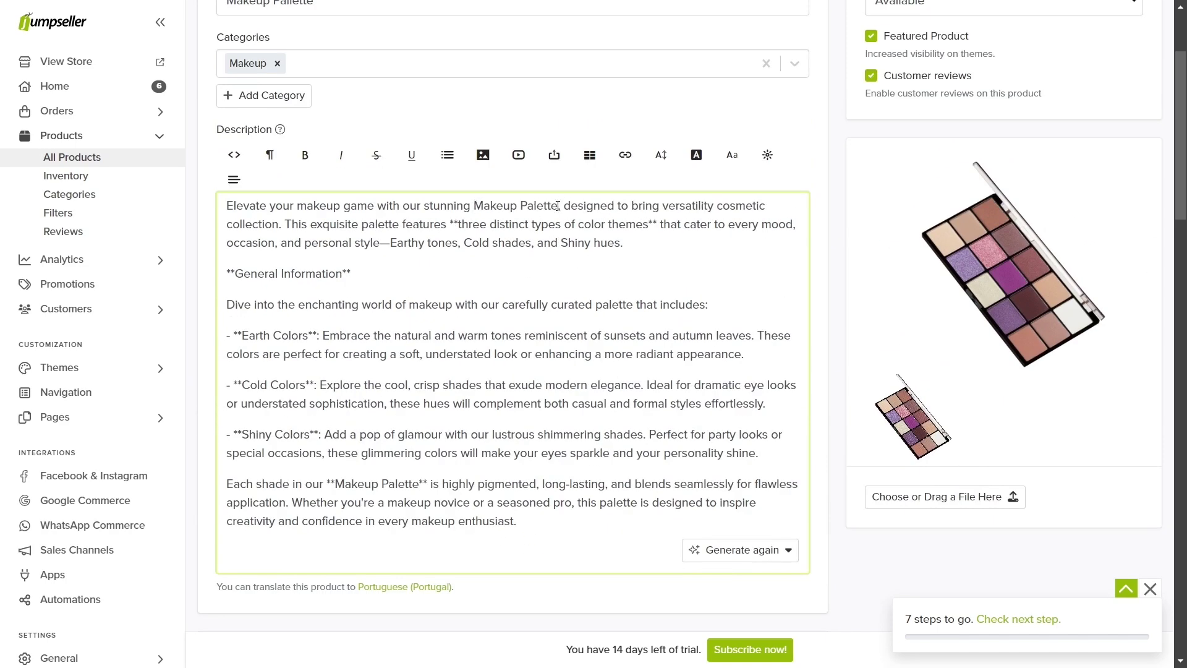
{"action": "left_click_drag", "start_coordinate": [559, 205], "coordinate": [478, 206]}
{"action": "left_click", "coordinate": [305, 155]}
{"action": "left_click", "coordinate": [658, 224]}
{"action": "key", "text": "BackSpace"}
{"action": "key", "text": "BackSpace"}
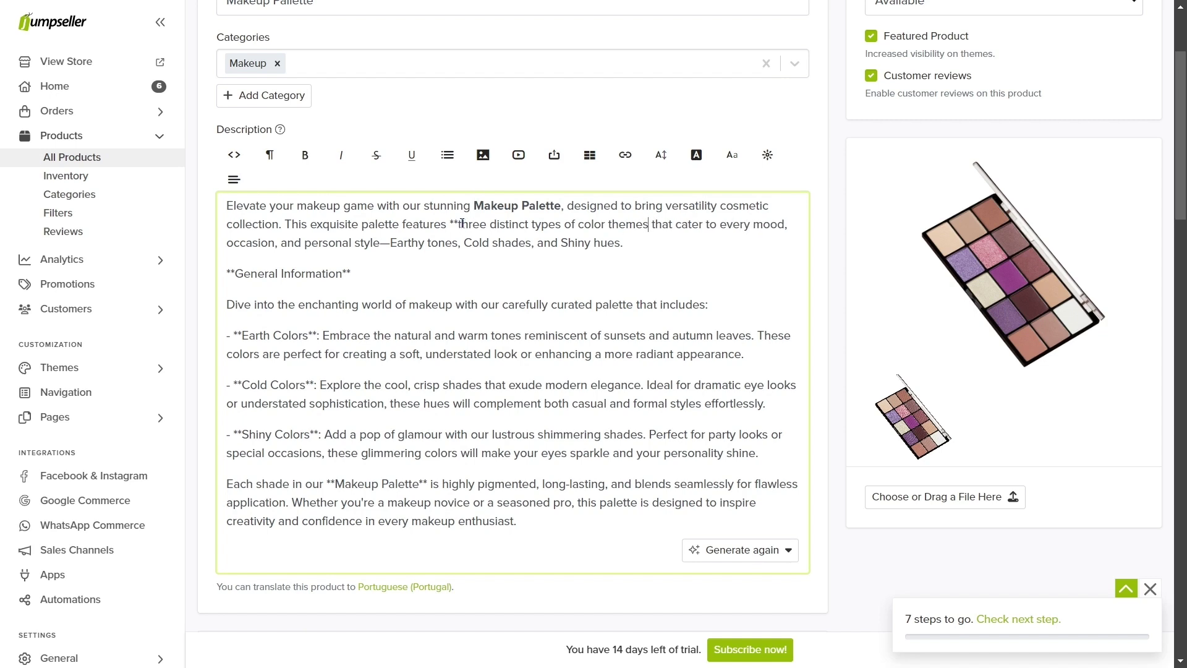
{"action": "left_click", "coordinate": [460, 223]}
{"action": "key", "text": "BackSpace"}
{"action": "key", "text": "BackSpace"}
Step: Remove the General Information heading and make Earth Colors bold without asterisks
{"action": "key", "text": "BackSpace"}
{"action": "left_click_drag", "start_coordinate": [351, 273], "coordinate": [300, 304]}
{"action": "key", "text": "BackSpace"}
{"action": "left_click", "coordinate": [320, 304]}
{"action": "key", "text": "BackSpace"}
{"action": "key", "text": "BackSpace"}
{"action": "left_click", "coordinate": [242, 304]}
Step: Strip the asterisks from Cold Colors and Shiny Colors and make both bold
{"action": "key", "text": "BackSpace"}
{"action": "key", "text": "BackSpace"}
{"action": "left_click", "coordinate": [305, 155]}
{"action": "left_click", "coordinate": [314, 353]}
{"action": "key", "text": "BackSpace"}
{"action": "key", "text": "BackSpace"}
{"action": "left_click", "coordinate": [242, 354]}
{"action": "key", "text": "BackSpace"}
{"action": "key", "text": "BackSpace"}
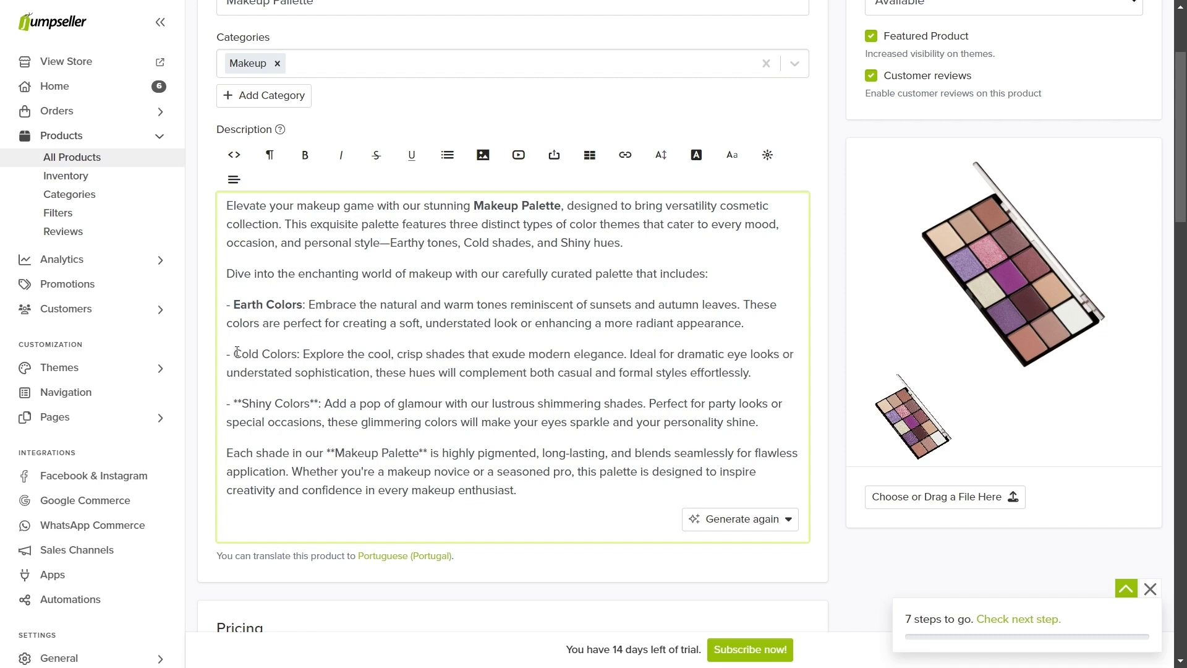
{"action": "left_click_drag", "start_coordinate": [233, 353], "coordinate": [297, 354]}
{"action": "left_click", "coordinate": [305, 155]}
{"action": "left_click", "coordinate": [242, 403]}
{"action": "key", "text": "BackSpace"}
{"action": "key", "text": "BackSpace"}
{"action": "left_click", "coordinate": [311, 403]}
Step: Replace the asterisks around Makeup Palette in the last paragraph with bold
{"action": "key", "text": "BackSpace"}
{"action": "key", "text": "BackSpace"}
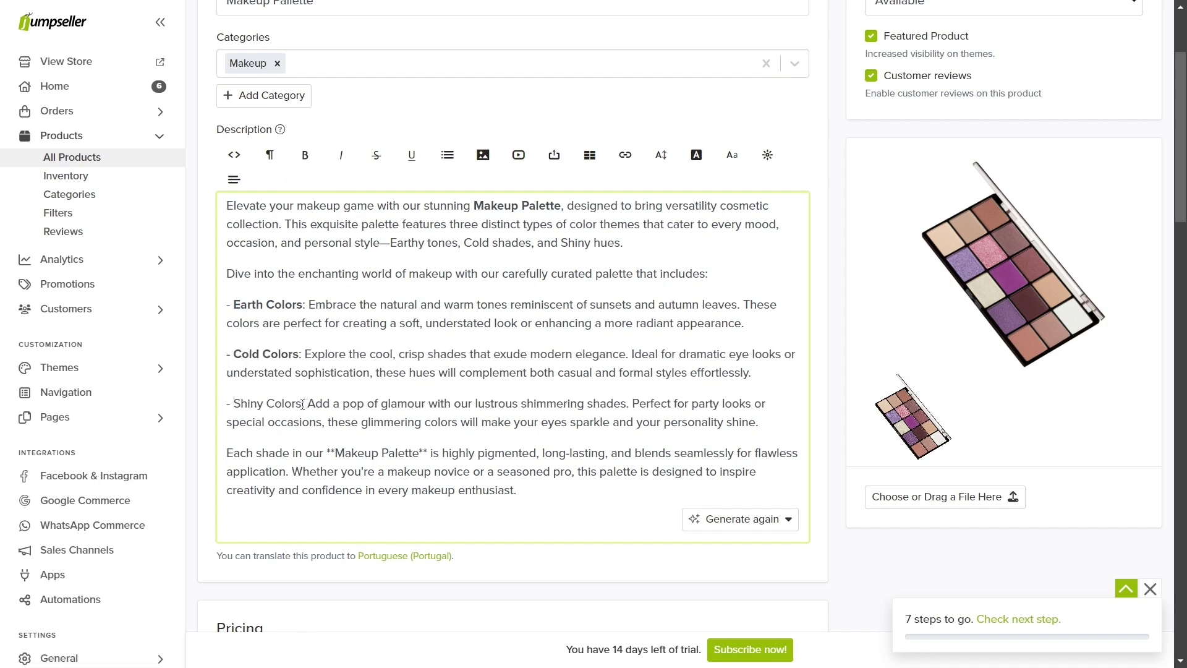
{"action": "left_click_drag", "start_coordinate": [233, 403], "coordinate": [301, 403]}
{"action": "left_click", "coordinate": [305, 155]}
{"action": "left_click", "coordinate": [334, 452]}
{"action": "key", "text": "BackSpace"}
{"action": "key", "text": "BackSpace"}
{"action": "left_click", "coordinate": [418, 453]}
{"action": "key", "text": "BackSpace"}
{"action": "key", "text": "BackSpace"}
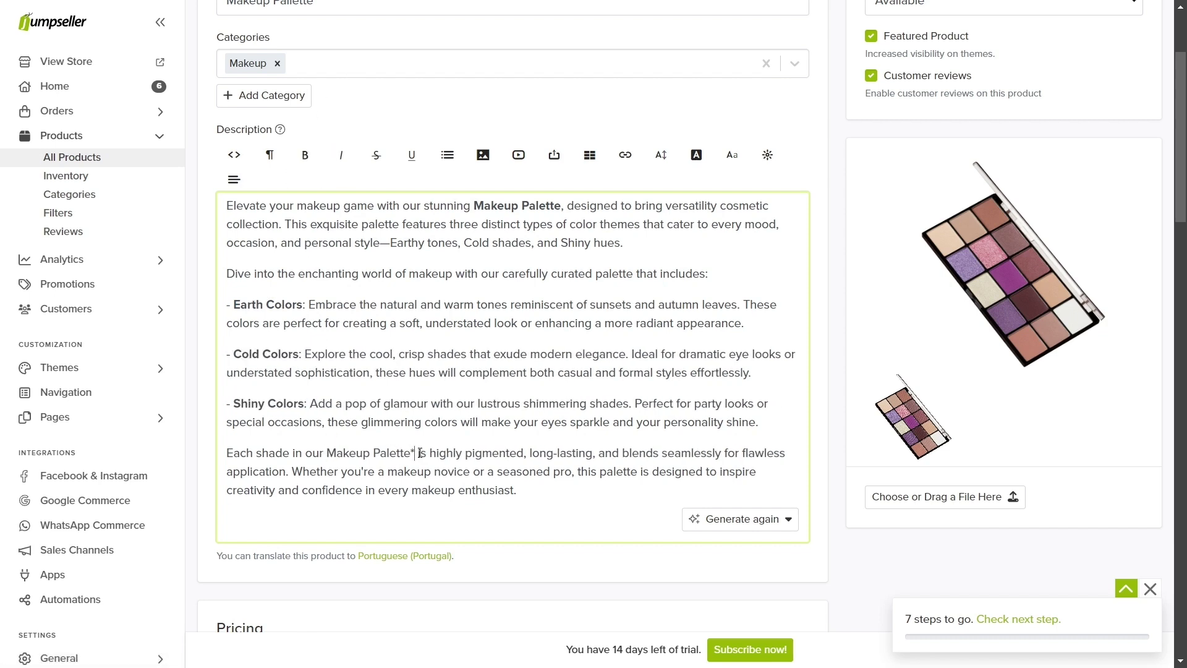
{"action": "left_click_drag", "start_coordinate": [413, 452], "coordinate": [326, 453]}
{"action": "left_click", "coordinate": [305, 154]}
{"action": "scroll", "coordinate": [578, 478], "scroll_direction": "up", "scroll_amount": 1}
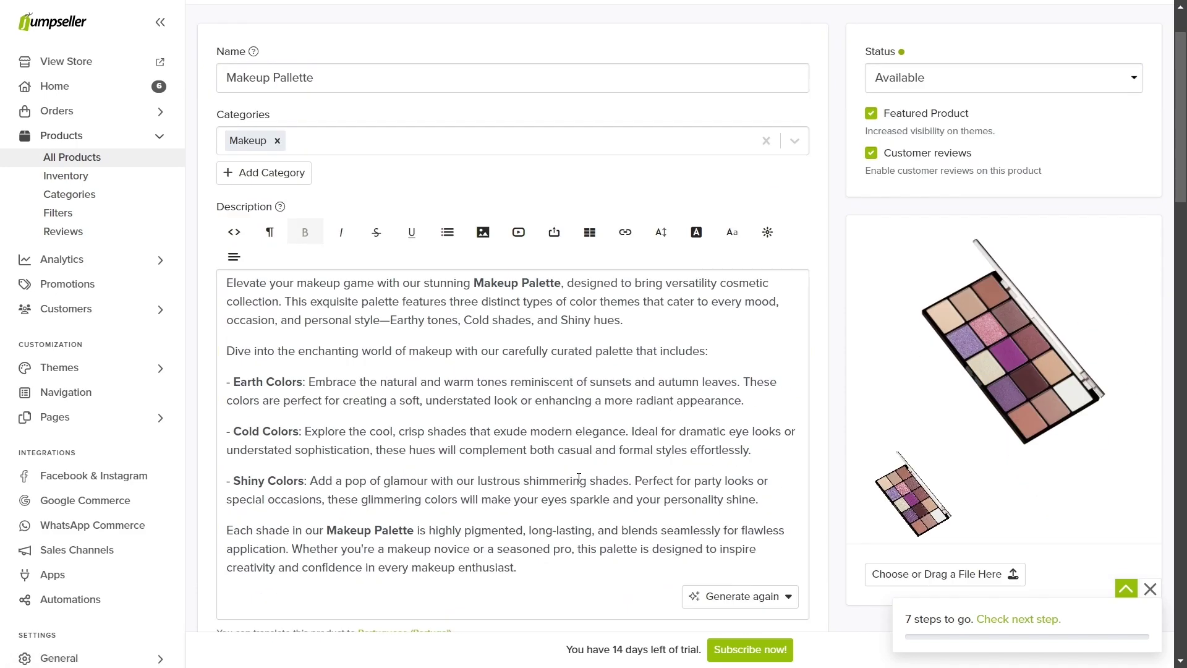
Step: Add a product option named Pallette Style
{"action": "scroll", "coordinate": [578, 478], "scroll_direction": "down", "scroll_amount": 5}
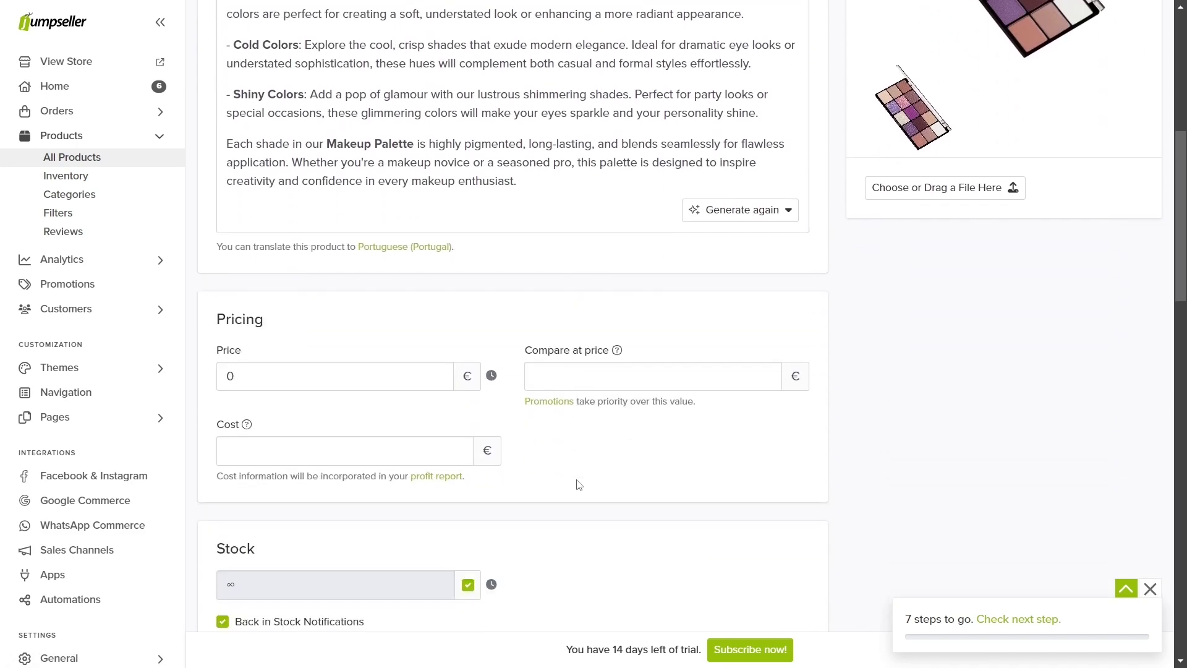
{"action": "scroll", "coordinate": [579, 485], "scroll_direction": "down", "scroll_amount": 5}
{"action": "scroll", "coordinate": [578, 484], "scroll_direction": "down", "scroll_amount": 8}
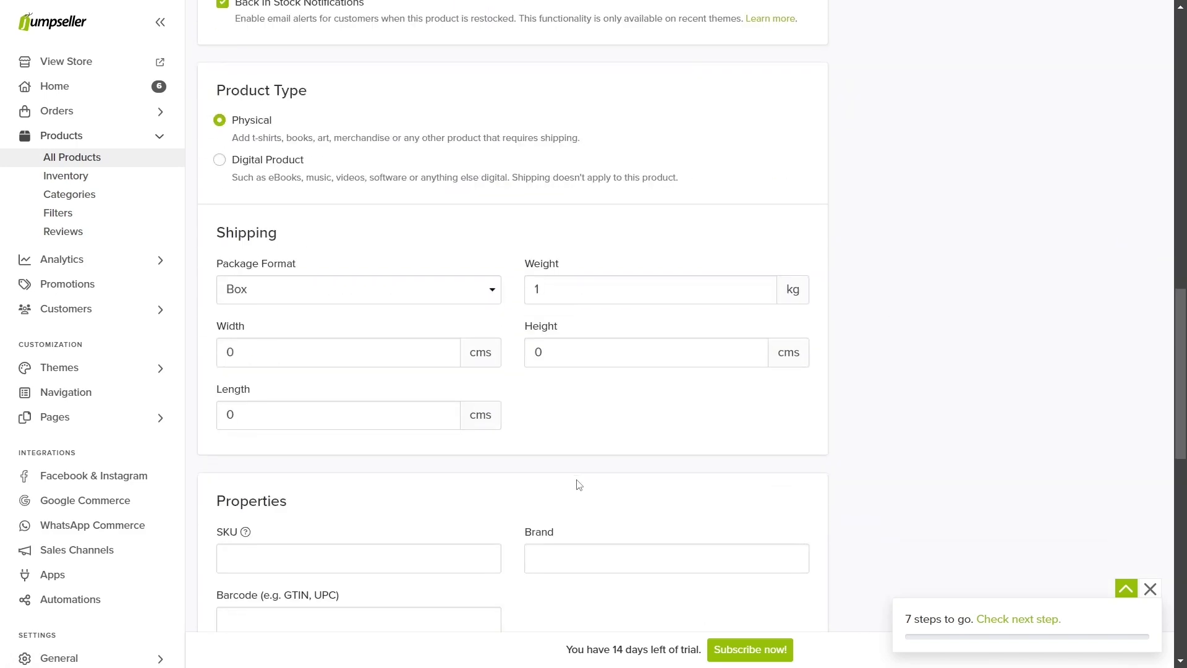
{"action": "left_click", "coordinate": [319, 446]}
{"action": "type", "text": "P"}
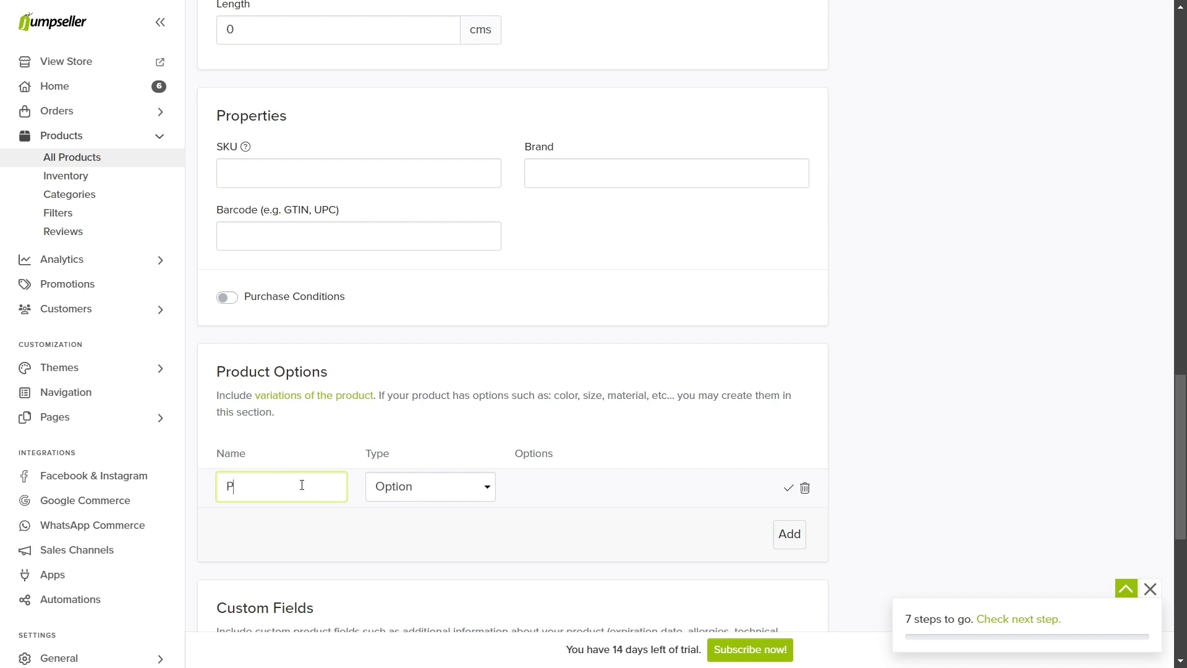
{"action": "type", "text": "allette Style"}
{"action": "left_click", "coordinate": [788, 488]}
Step: Give Pallette Style the values Earth Colors, Cold Colors and Shiny Colors
{"action": "left_click", "coordinate": [656, 489]}
{"action": "type", "text": "Earth Colors"}
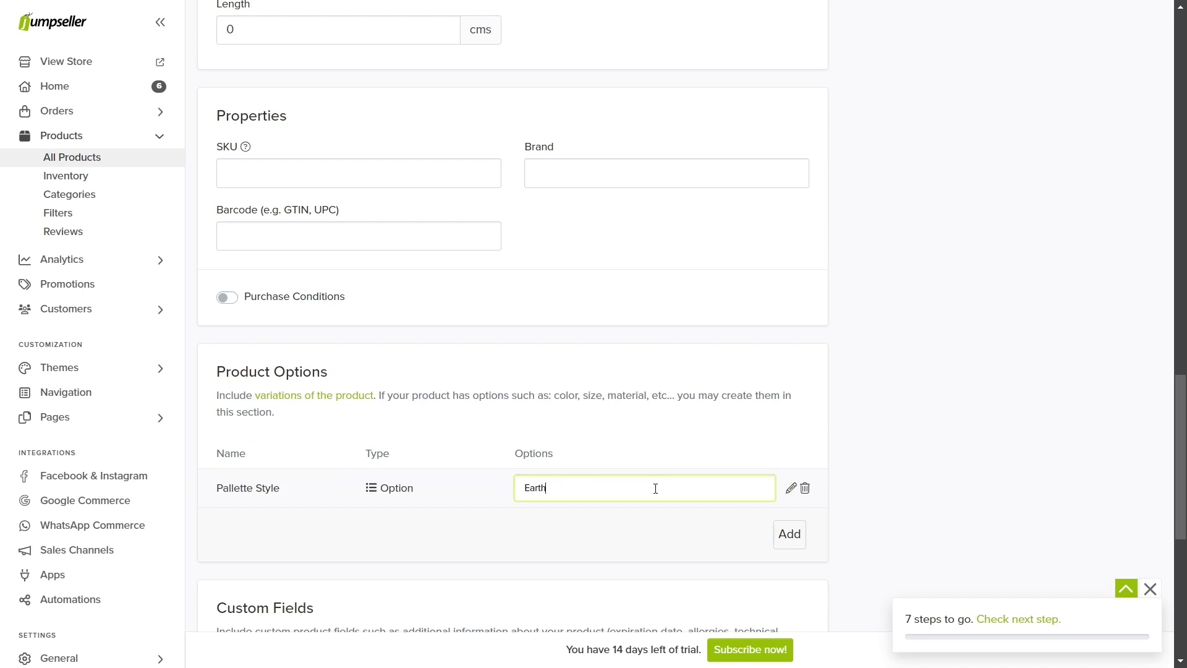
{"action": "key", "text": "Return"}
{"action": "type", "text": "Cold Colors"}
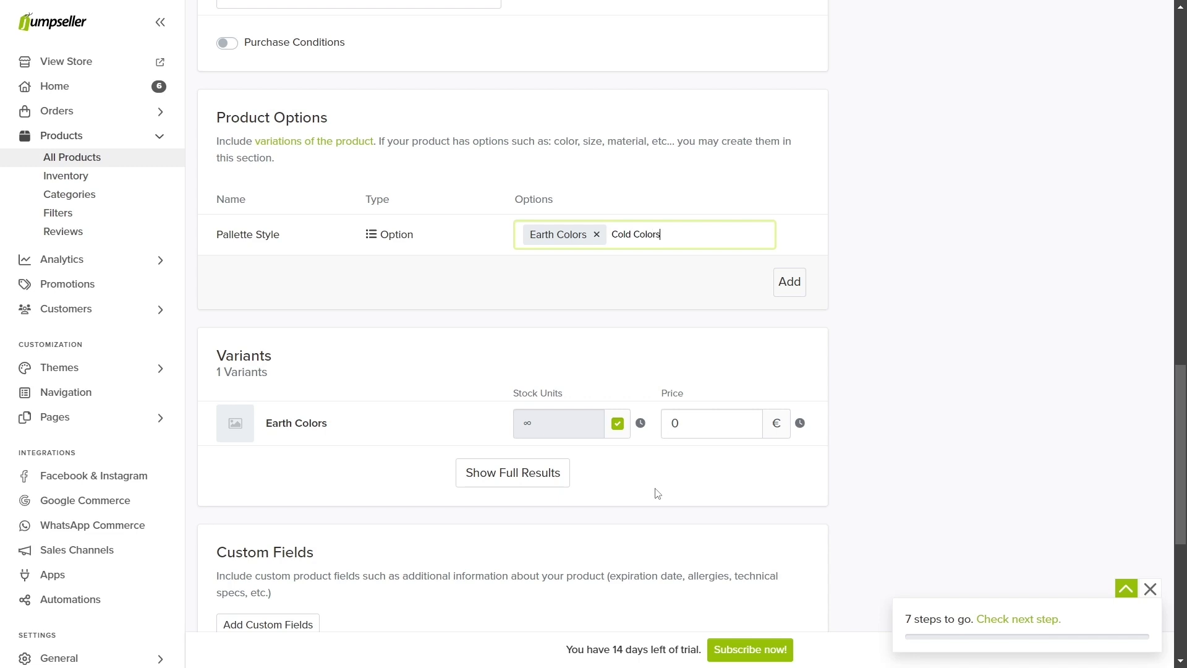
{"action": "key", "text": "Return"}
{"action": "type", "text": "Shiny C"}
{"action": "type", "text": "olors"}
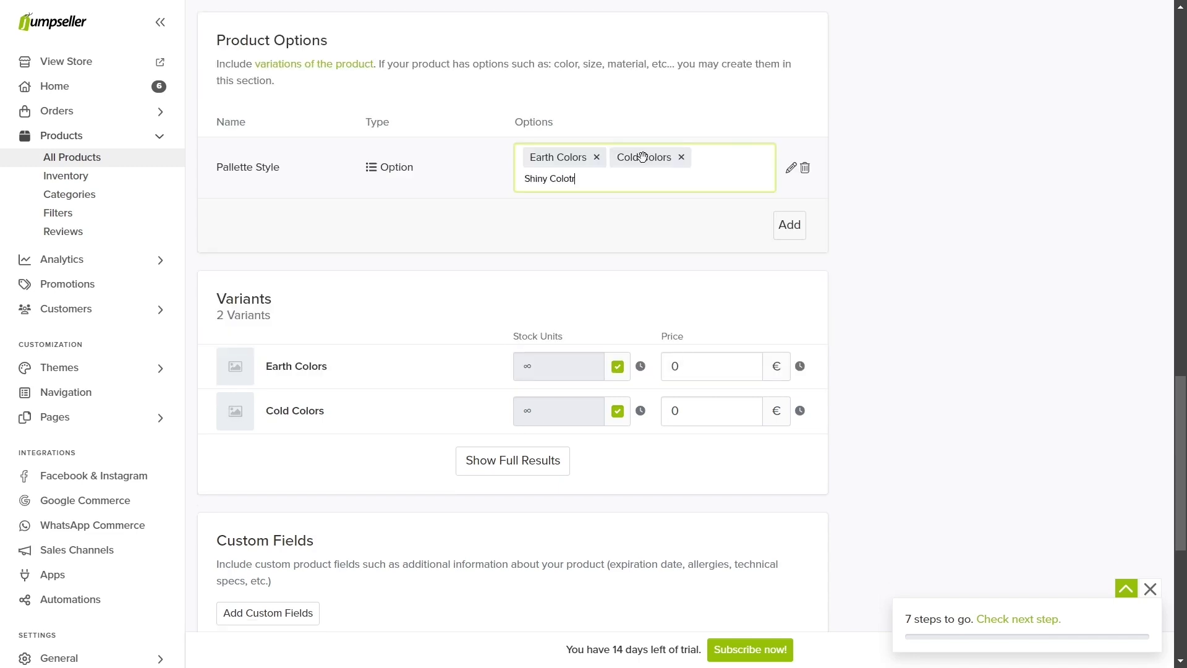
{"action": "key", "text": "Return"}
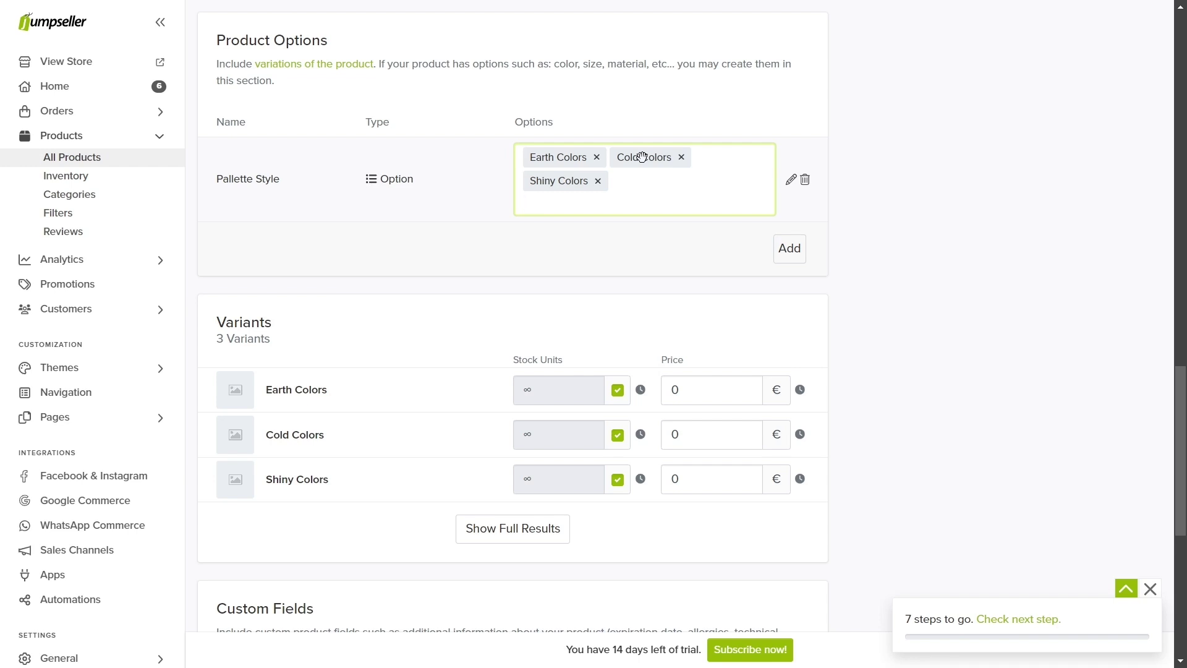
Step: Add a Size product option with the values Normal and XL to Makeup Pallette
{"action": "left_click", "coordinate": [789, 247]}
{"action": "type", "text": "Size"}
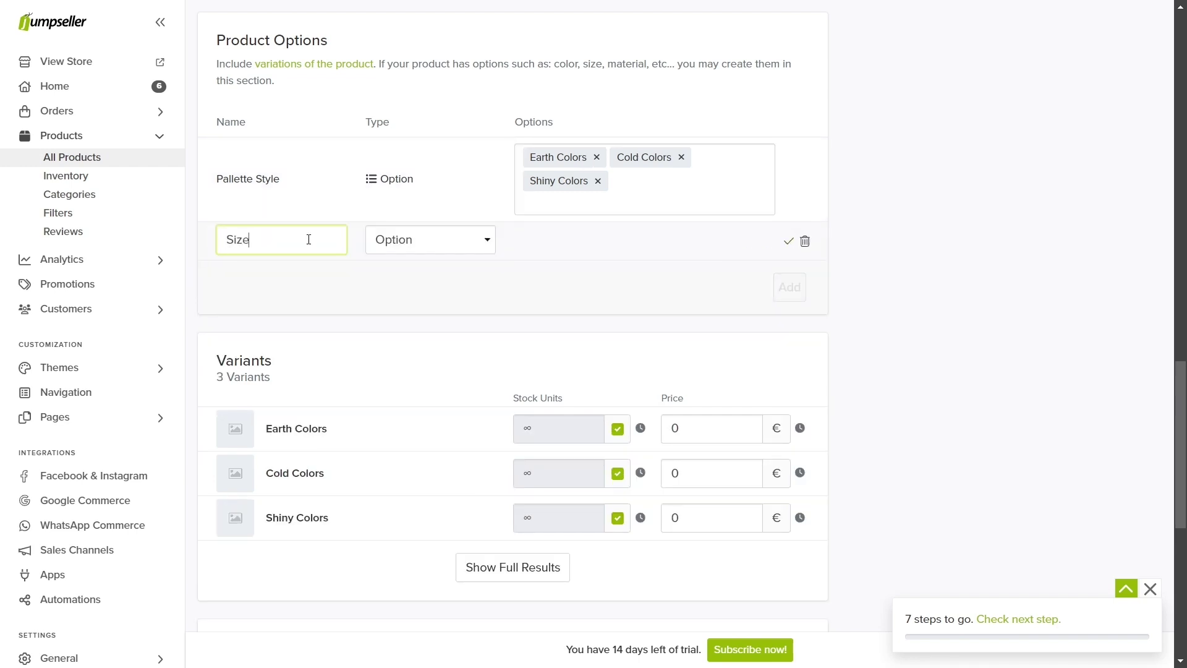
{"action": "left_click", "coordinate": [788, 241]}
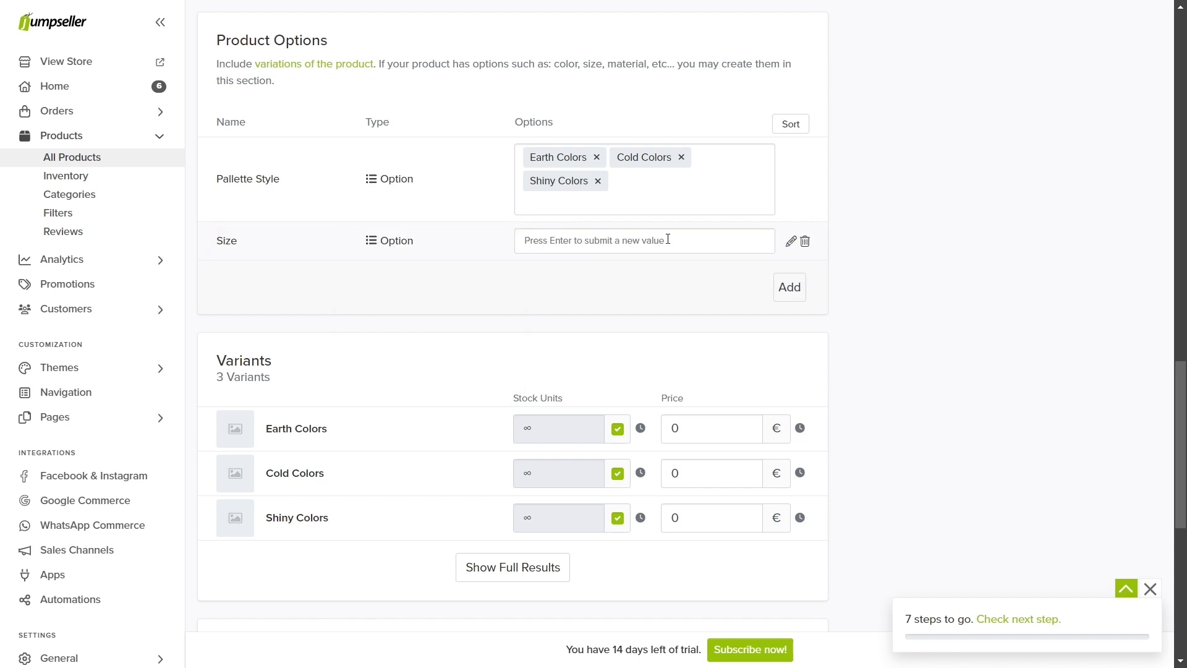
{"action": "type", "text": "Normal"}
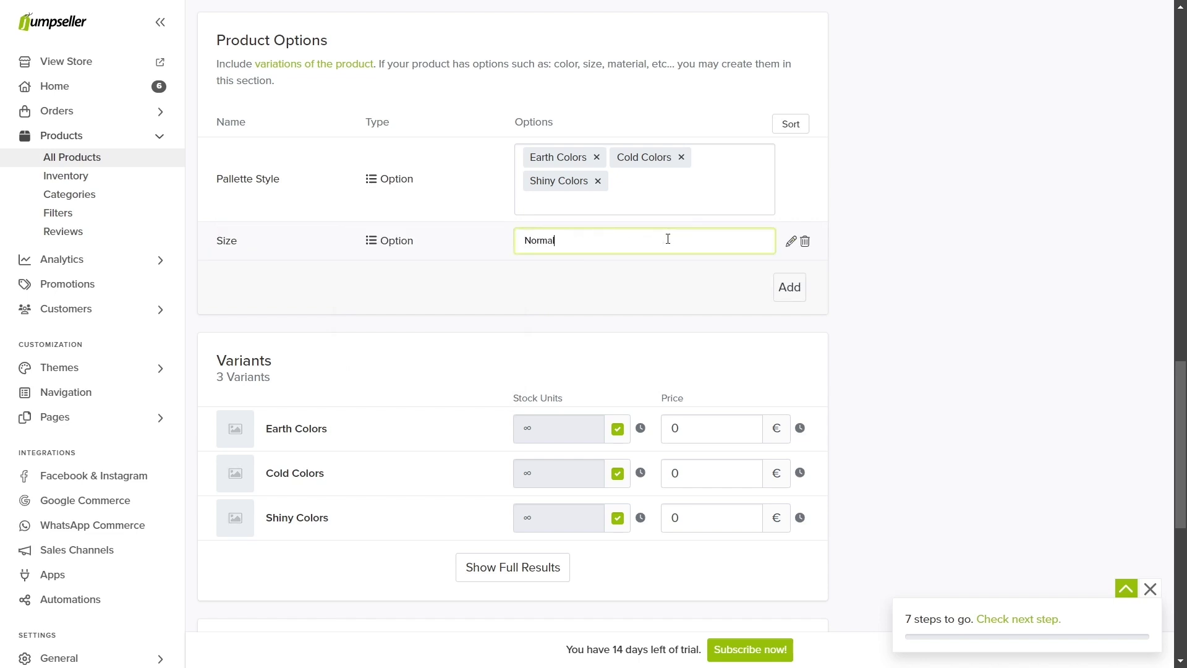
{"action": "key", "text": "Return"}
{"action": "type", "text": "XL"}
{"action": "key", "text": "Return"}
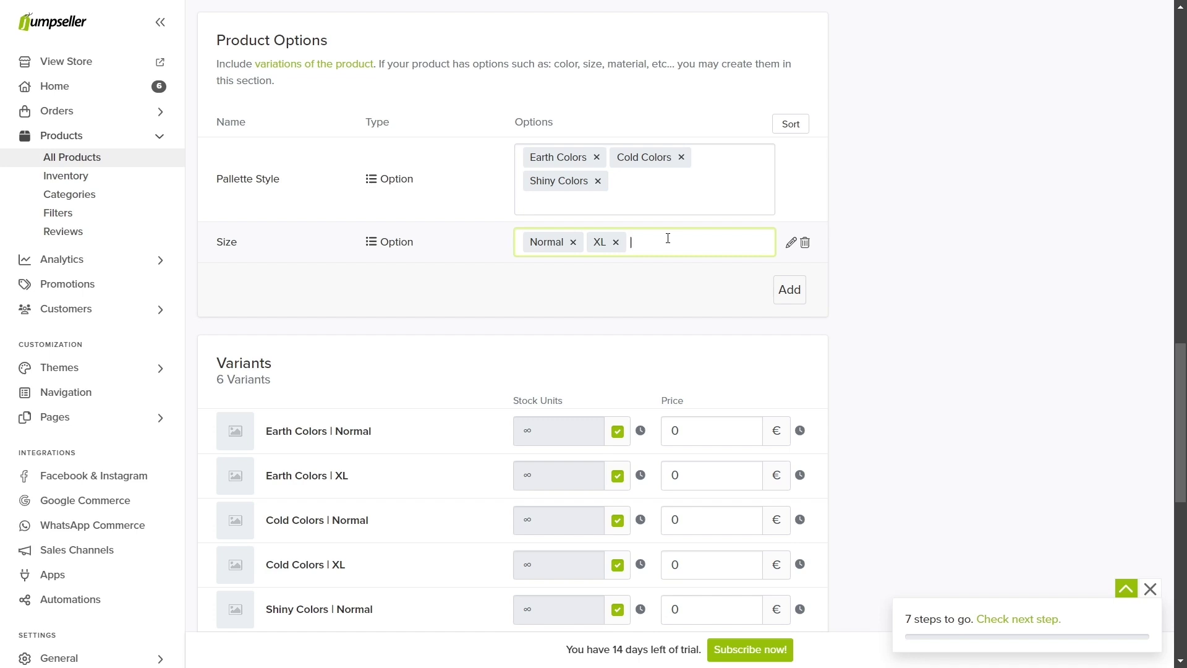
{"action": "scroll", "coordinate": [392, 353], "scroll_direction": "down", "scroll_amount": 3}
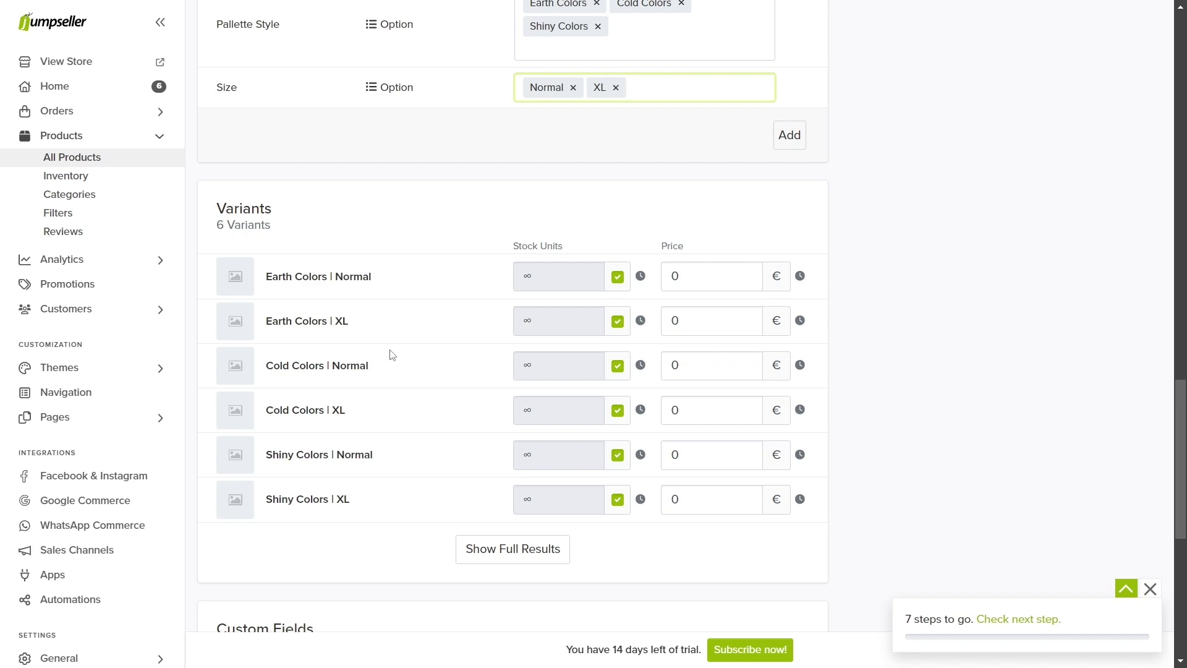
Step: Remove the Size option and turn off unlimited stock for Earth, Cold and Shiny Colors
{"action": "scroll", "coordinate": [391, 355], "scroll_direction": "up", "scroll_amount": 1}
{"action": "left_click", "coordinate": [804, 165]}
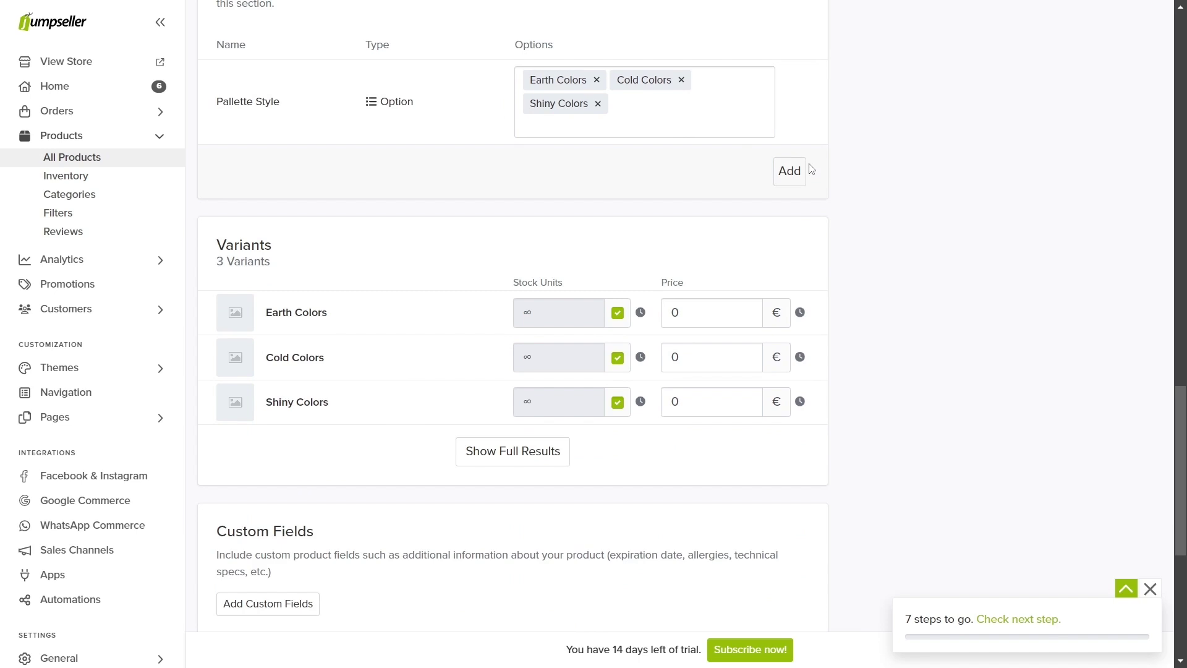
{"action": "left_click", "coordinate": [617, 313]}
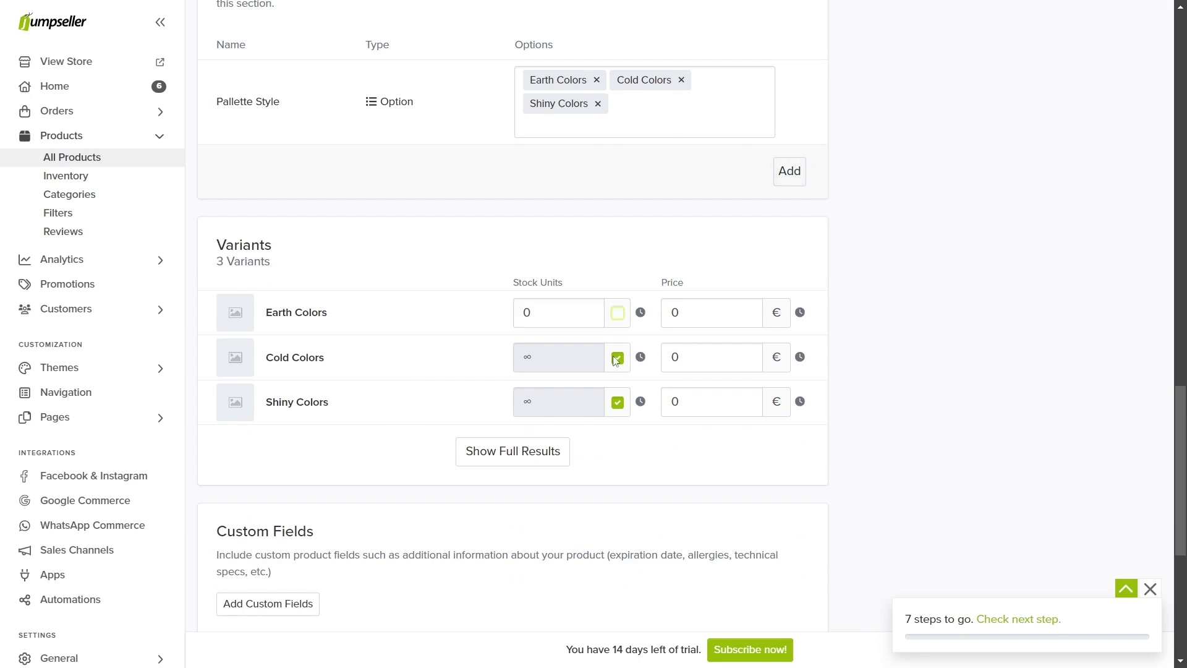
{"action": "left_click", "coordinate": [617, 358]}
{"action": "left_click", "coordinate": [617, 403]}
Step: Set the stock of each of the three palette variants to 100
{"action": "double_click", "coordinate": [529, 312]}
{"action": "type", "text": "100"}
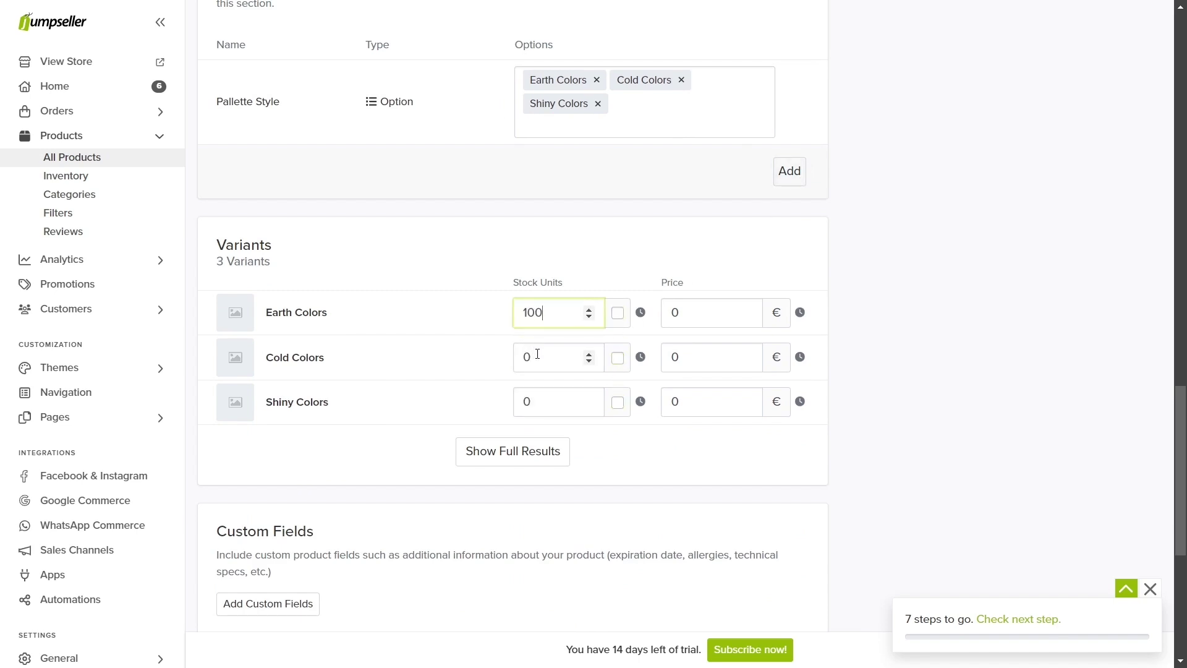
{"action": "double_click", "coordinate": [537, 356]}
{"action": "type", "text": "100"}
{"action": "double_click", "coordinate": [530, 402]}
{"action": "type", "text": "100"}
Step: Price Earth Colors at 10 € and Cold Colors at 11 €, then select the Shiny Colors price
{"action": "double_click", "coordinate": [675, 312]}
{"action": "type", "text": "10"}
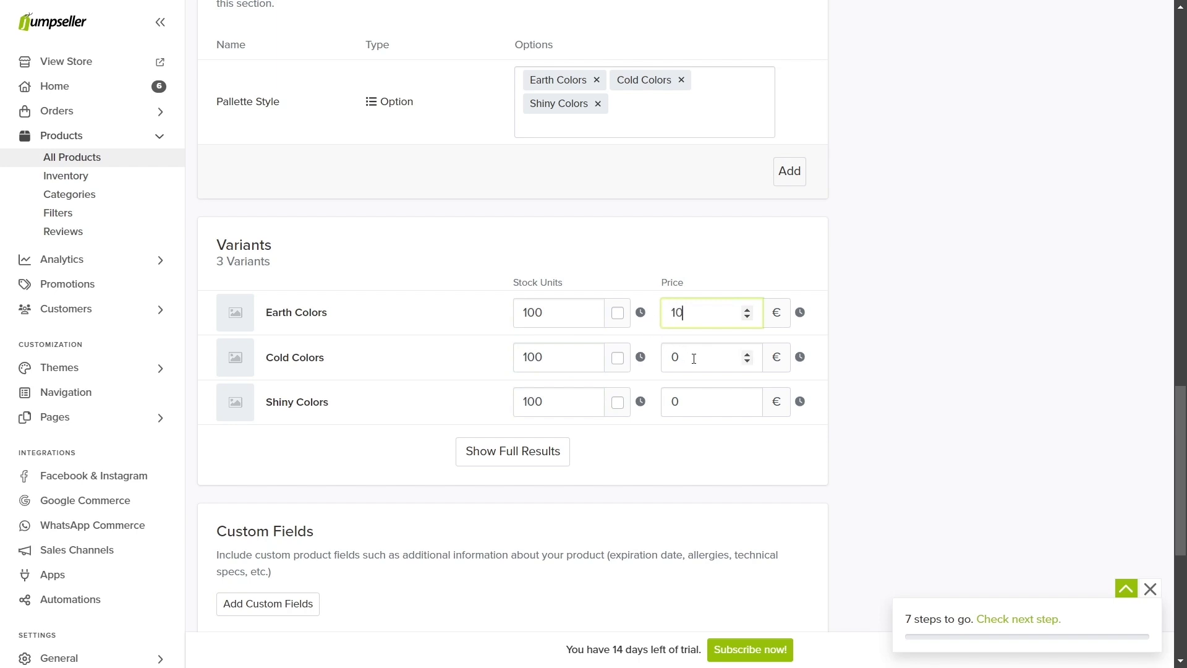
{"action": "double_click", "coordinate": [694, 358]}
{"action": "type", "text": "11"}
{"action": "double_click", "coordinate": [685, 399]}
Step: Price Shiny Colors at 20 € and give Earth and Cold Colors compare-at prices of 11 and 18 €
{"action": "type", "text": "20"}
{"action": "left_click", "coordinate": [535, 450]}
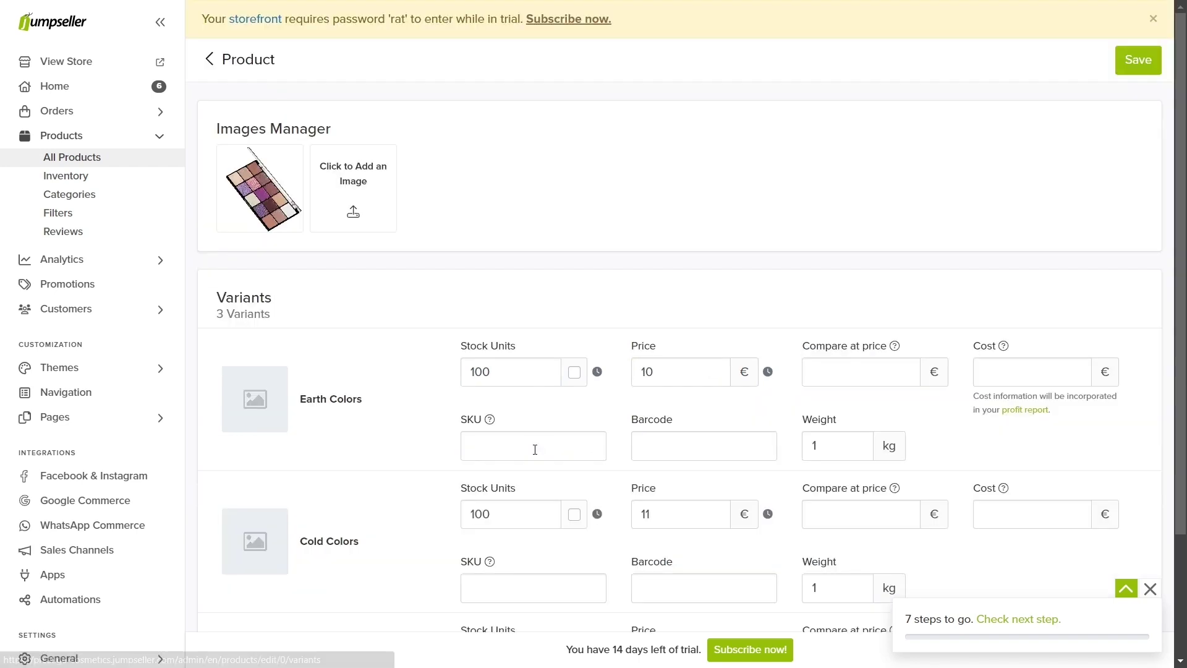
{"action": "left_click", "coordinate": [821, 376]}
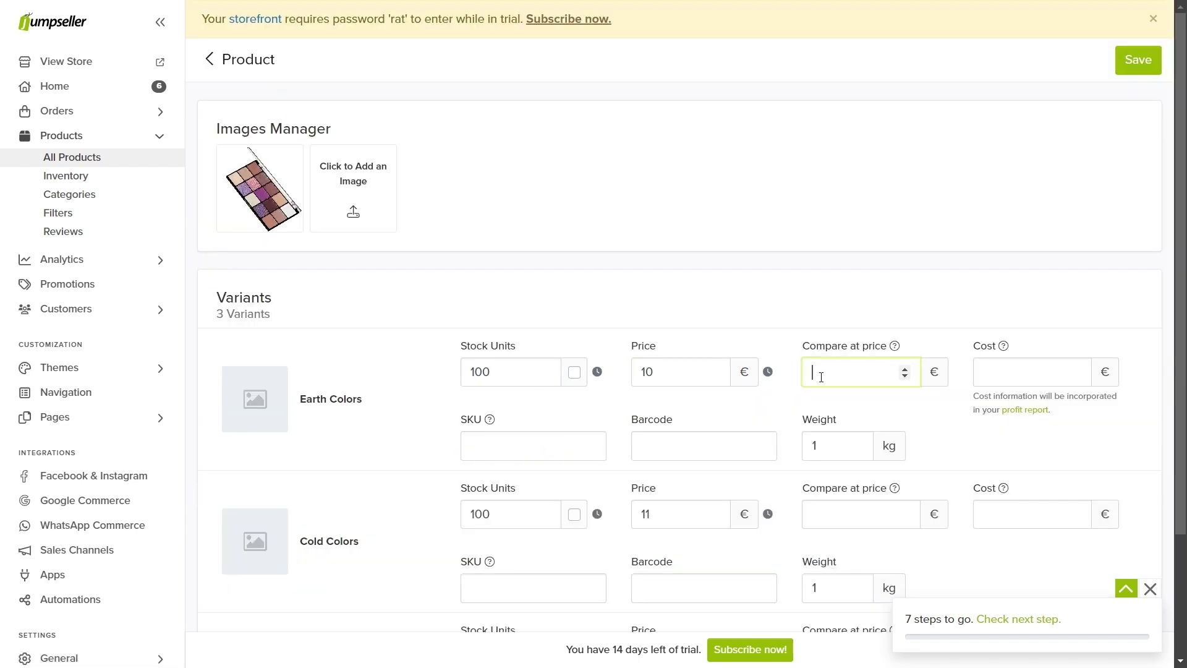
{"action": "type", "text": "12"}
{"action": "scroll", "coordinate": [821, 376], "scroll_direction": "down", "scroll_amount": 2}
{"action": "left_click", "coordinate": [832, 433]}
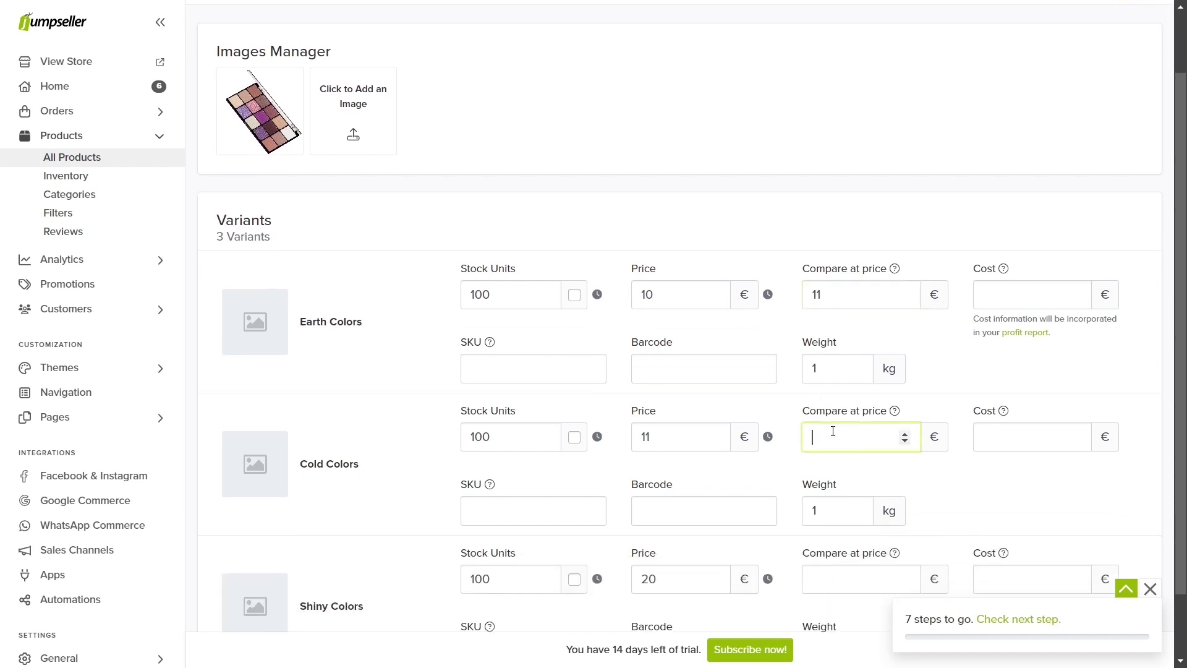
{"action": "type", "text": "18"}
Step: Give Shiny Colors a 30 € compare-at price and save the product
{"action": "scroll", "coordinate": [778, 435], "scroll_direction": "down", "scroll_amount": 2}
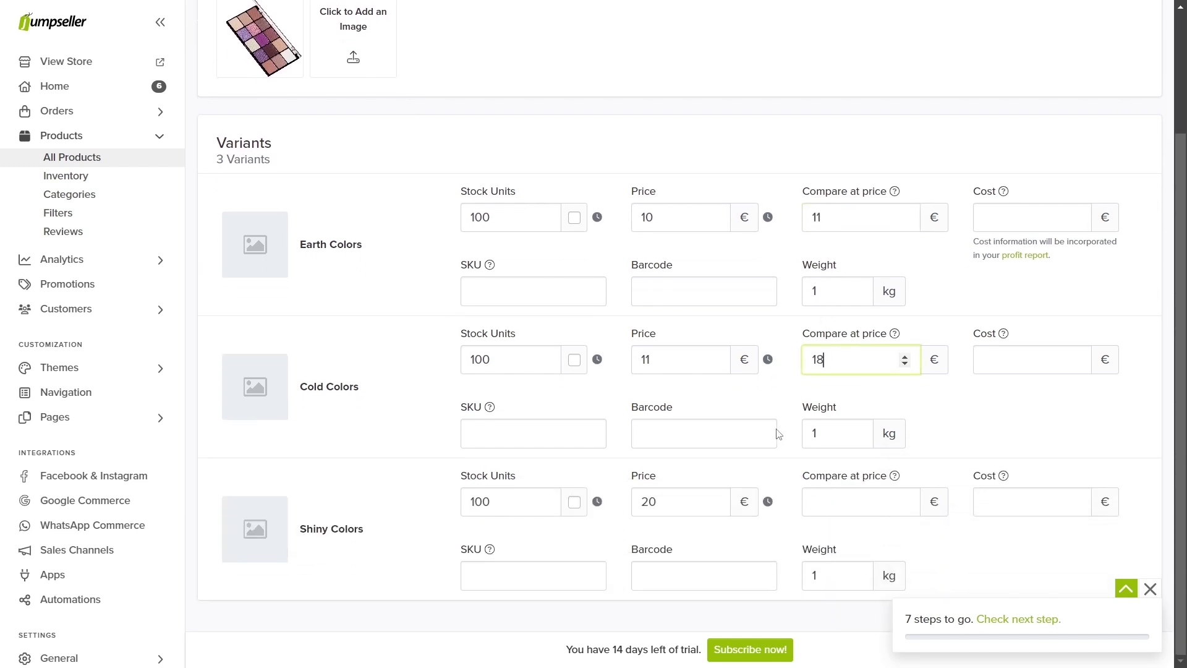
{"action": "left_click", "coordinate": [841, 489]}
{"action": "type", "text": "30"}
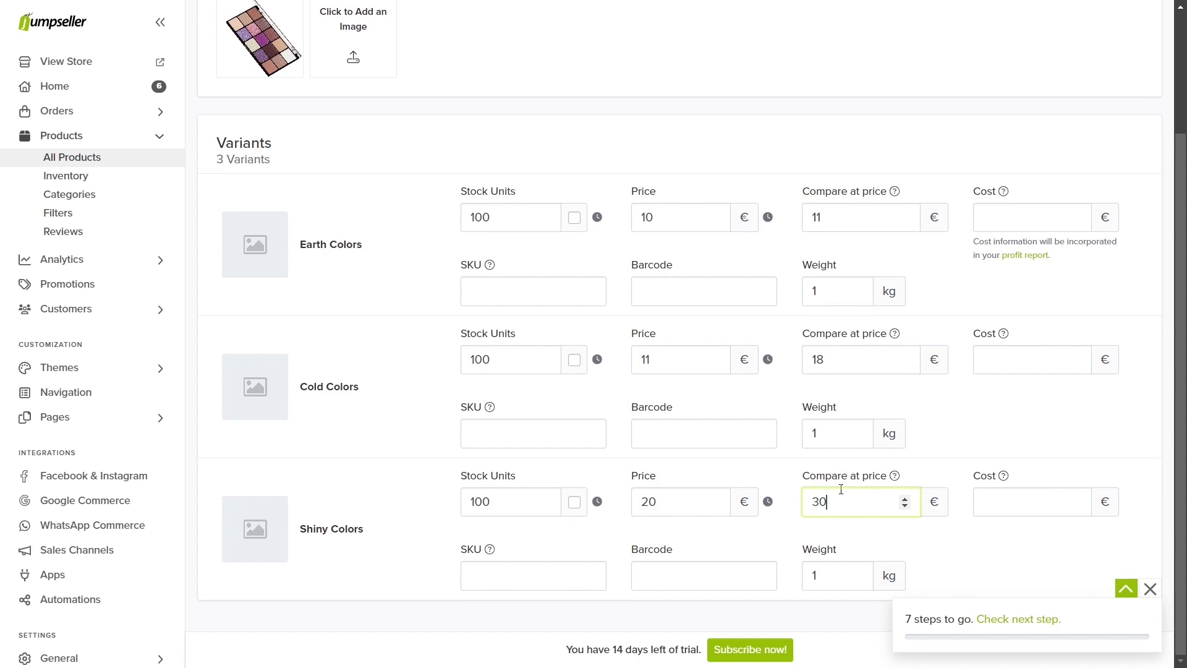
{"action": "left_click", "coordinate": [980, 217]}
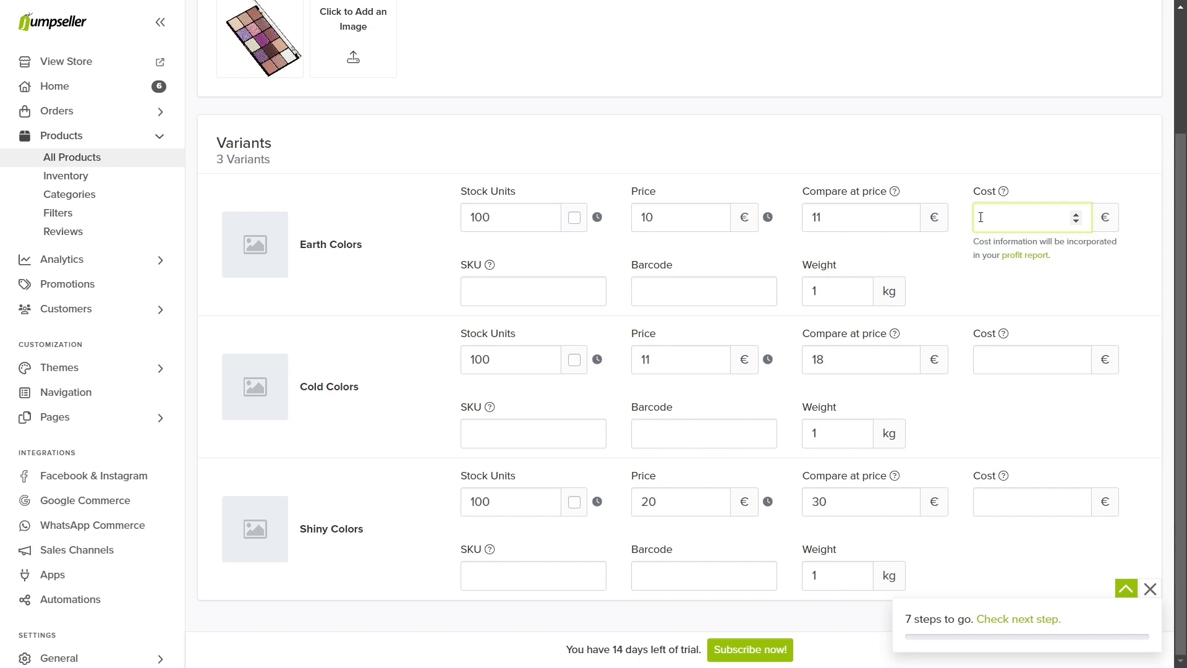
{"action": "scroll", "coordinate": [421, 74], "scroll_direction": "up", "scroll_amount": 3}
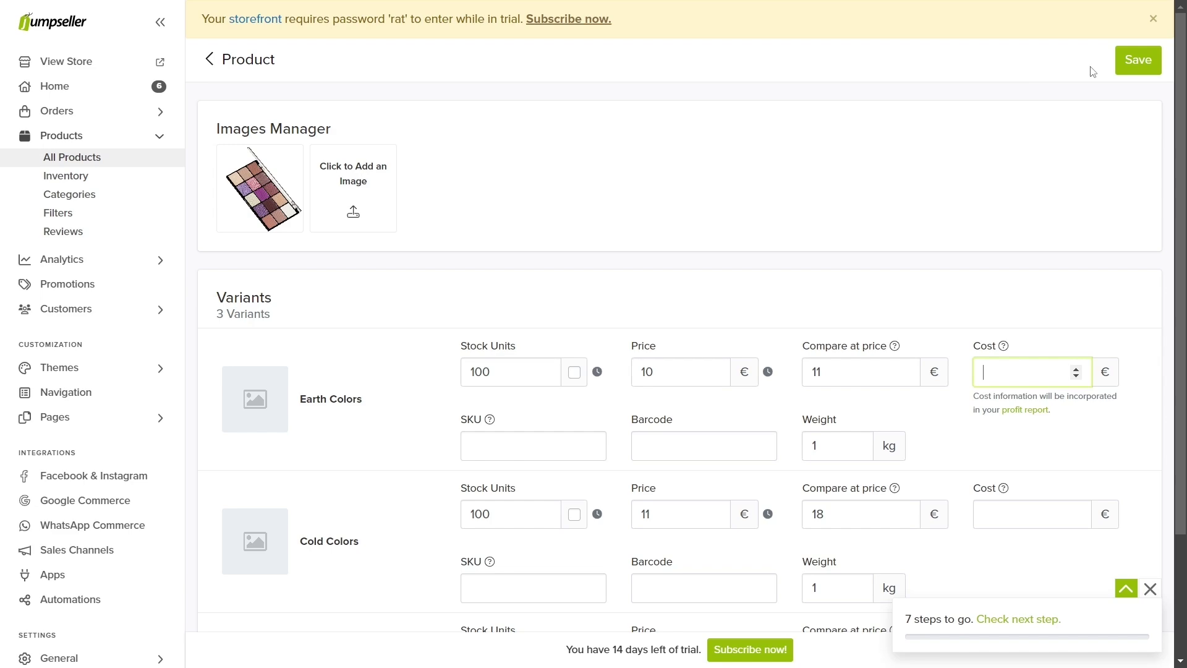
{"action": "left_click", "coordinate": [1122, 68]}
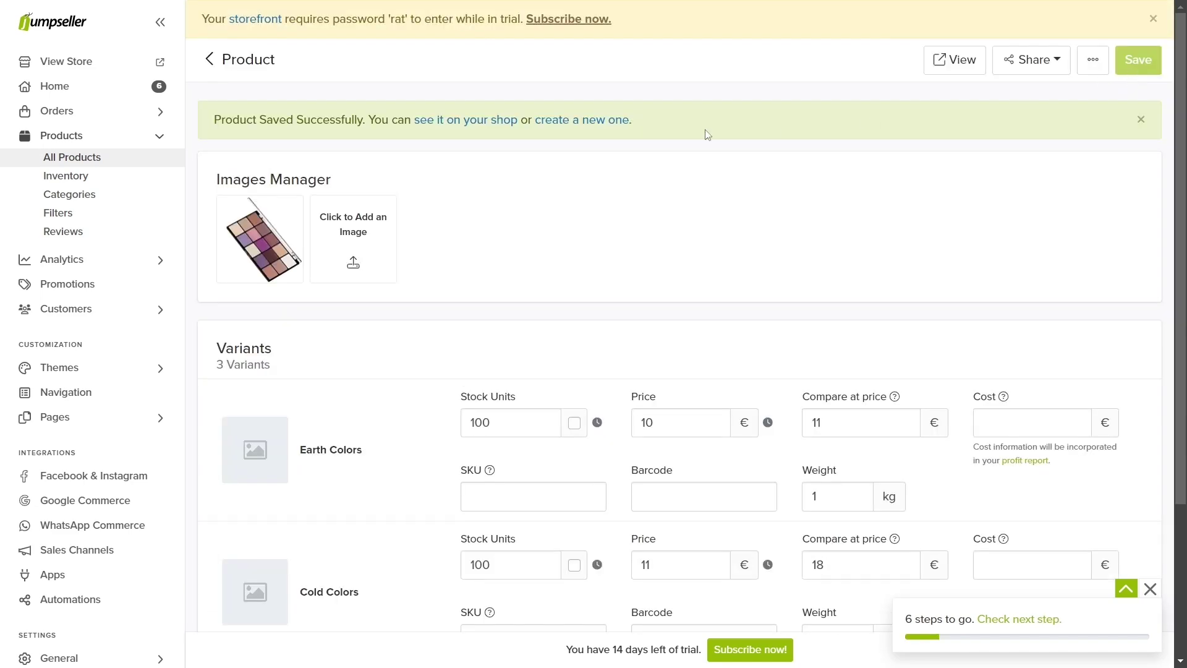
Step: Check the Makeup Pallette storefront page's Cold and Shiny Colors prices, then close that tab
{"action": "left_click", "coordinate": [488, 120]}
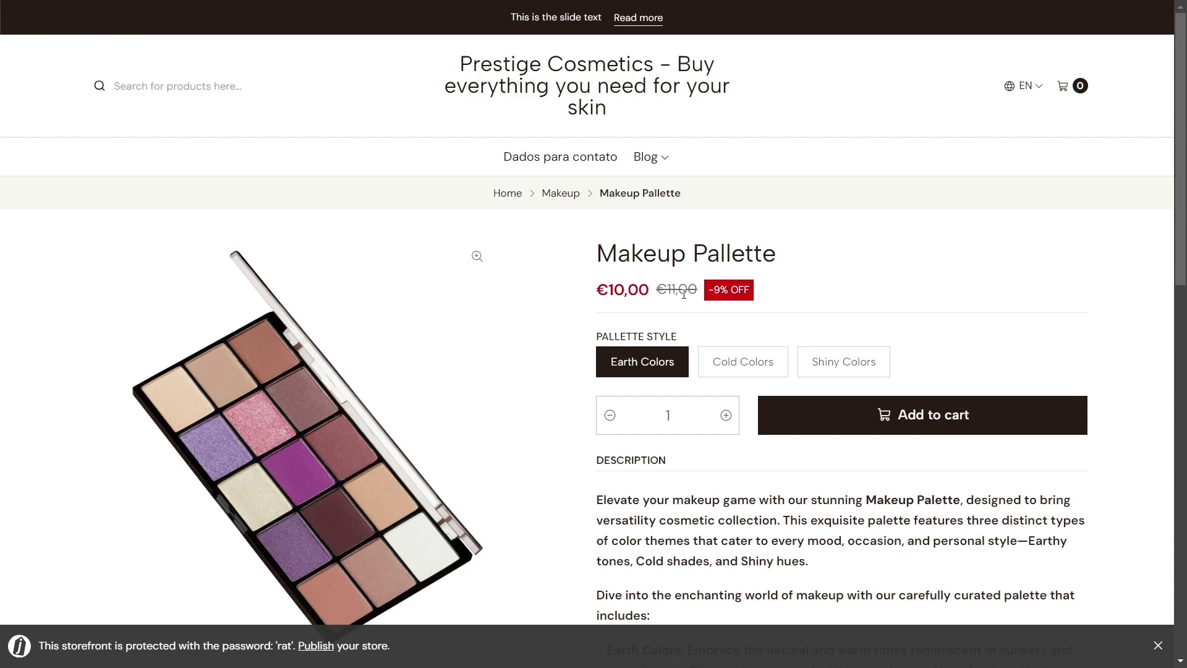
{"action": "left_click", "coordinate": [734, 364]}
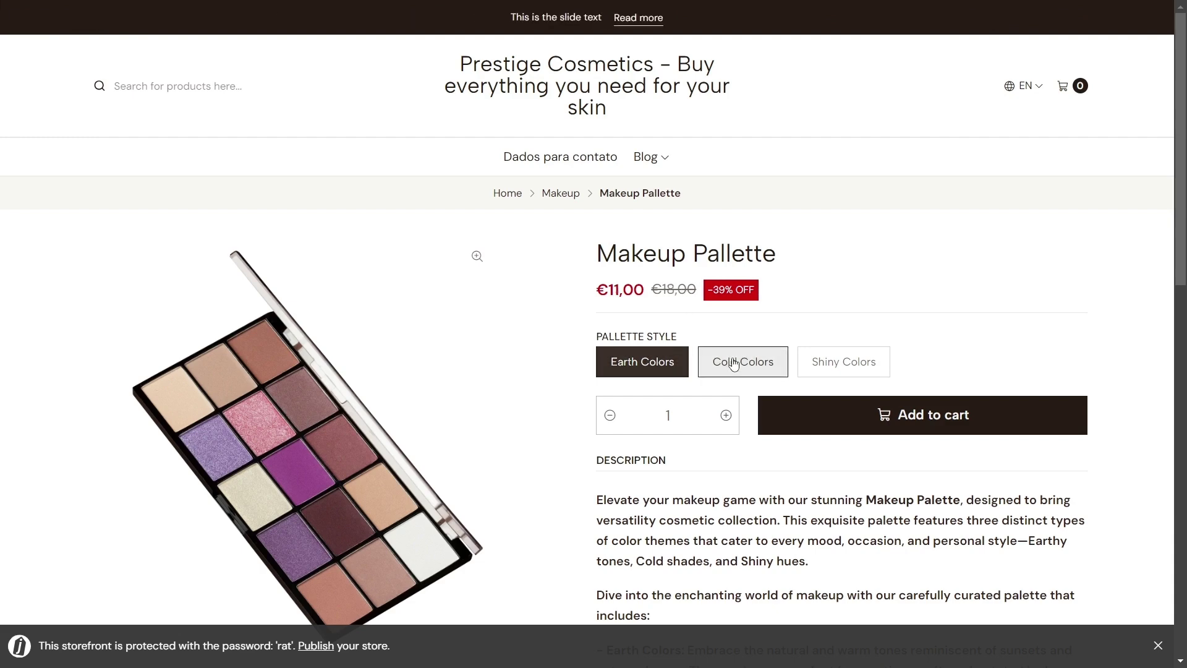
{"action": "left_click", "coordinate": [811, 366]}
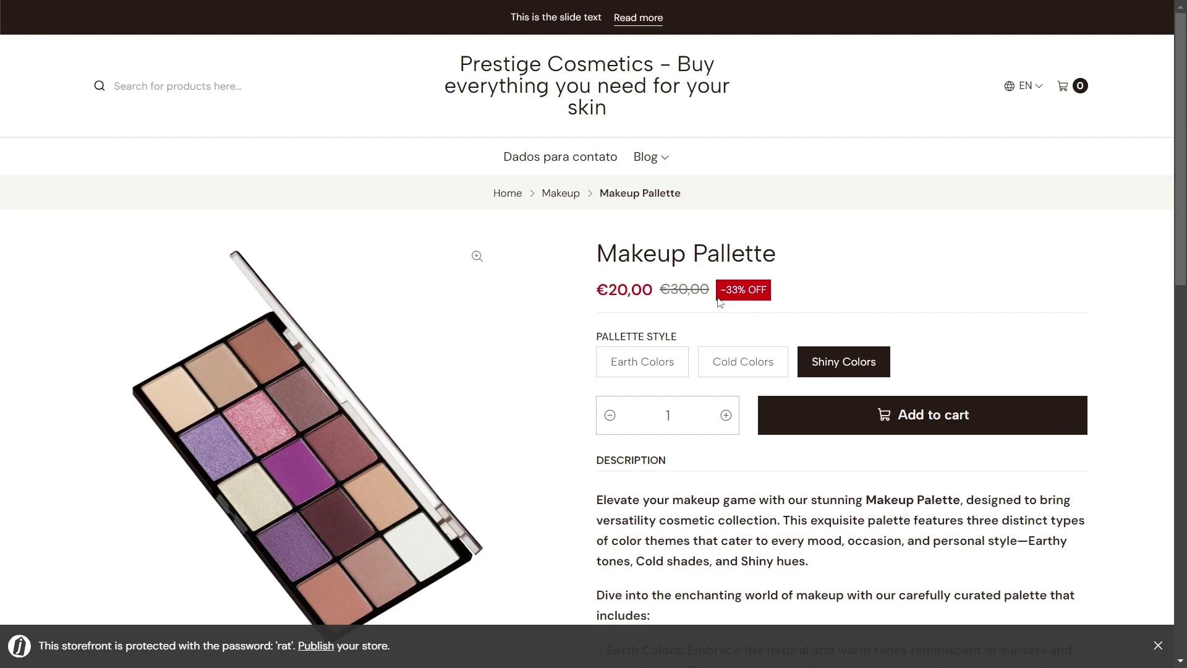
{"action": "scroll", "coordinate": [719, 302], "scroll_direction": "down", "scroll_amount": 8}
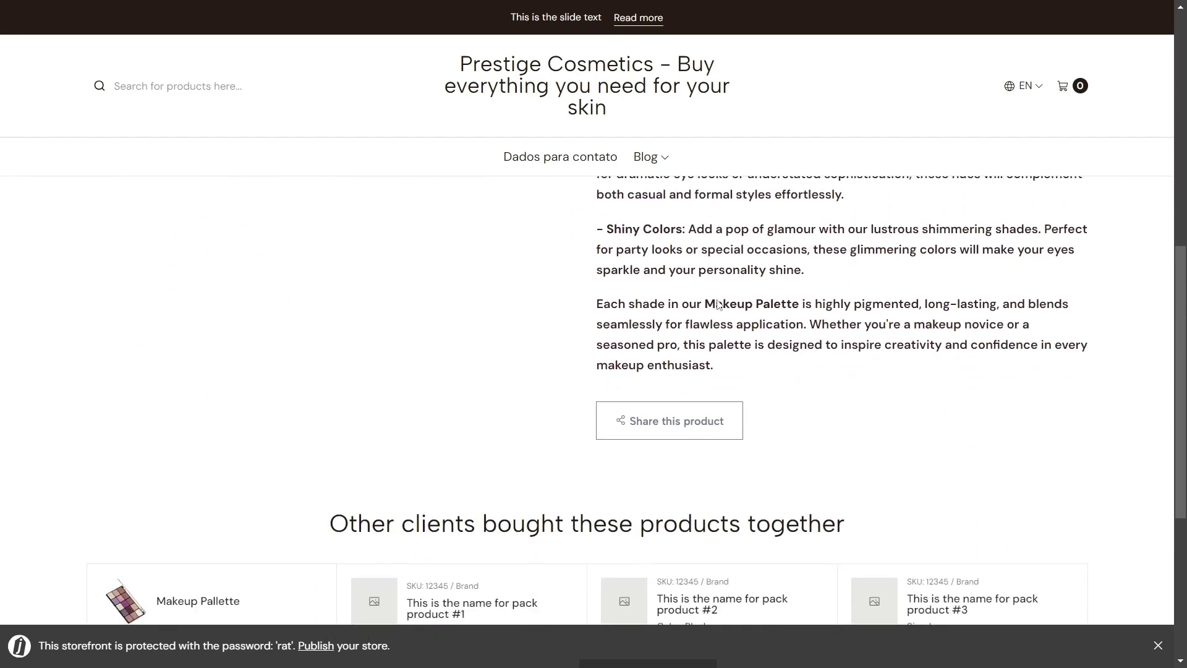
{"action": "scroll", "coordinate": [717, 303], "scroll_direction": "down", "scroll_amount": 2}
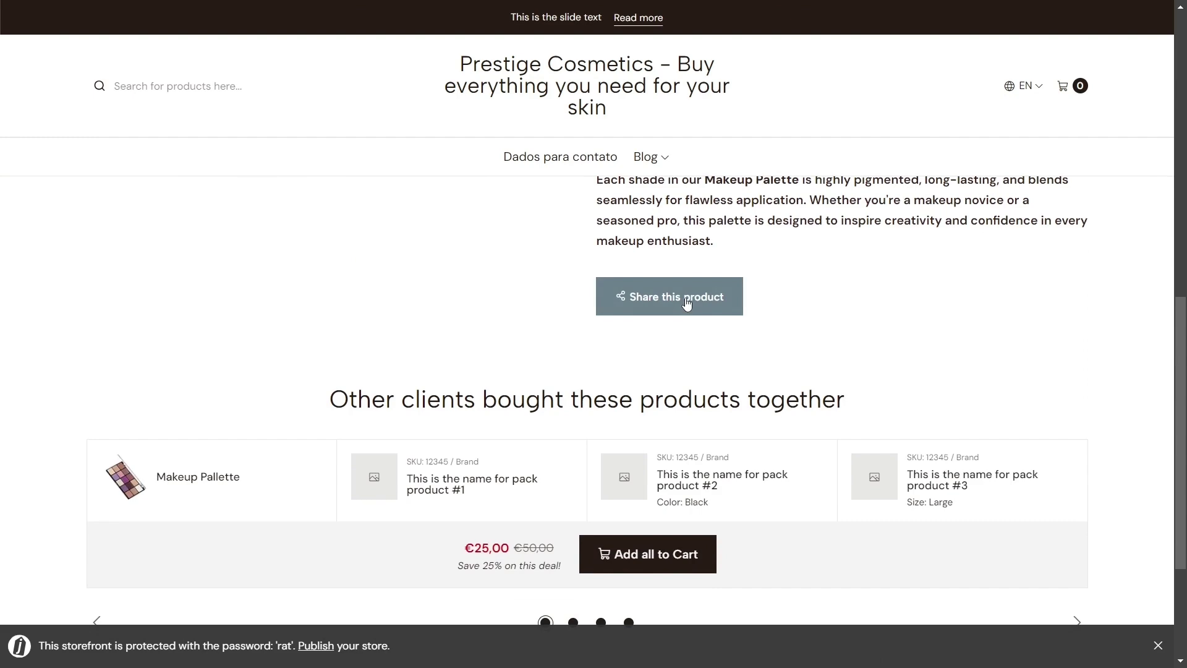
{"action": "key", "text": "ctrl+w"}
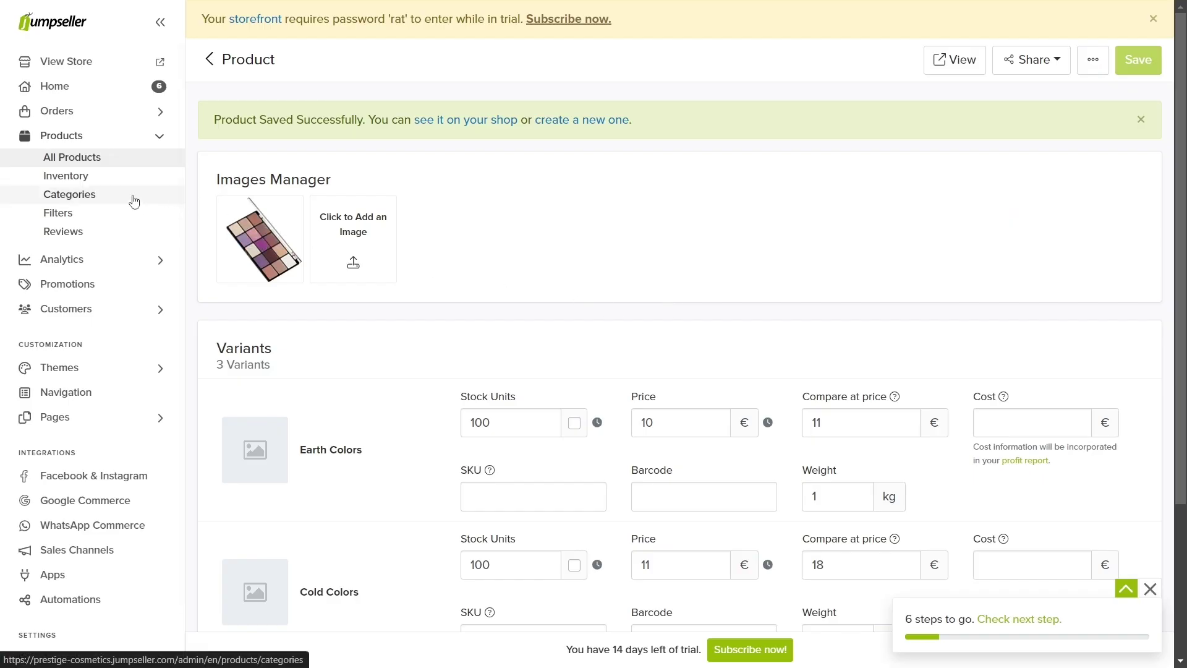
Step: Look through the Face and Makeup categories and open the Makeup category's more-options menu
{"action": "left_click", "coordinate": [134, 201]}
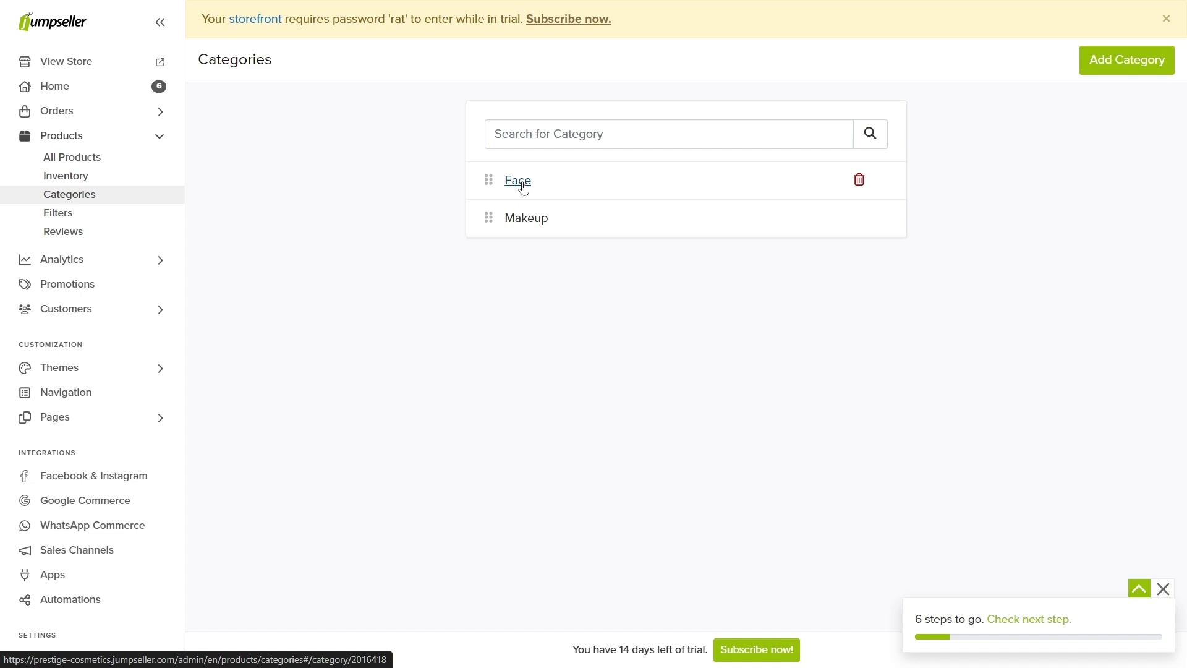
{"action": "left_click", "coordinate": [524, 188]}
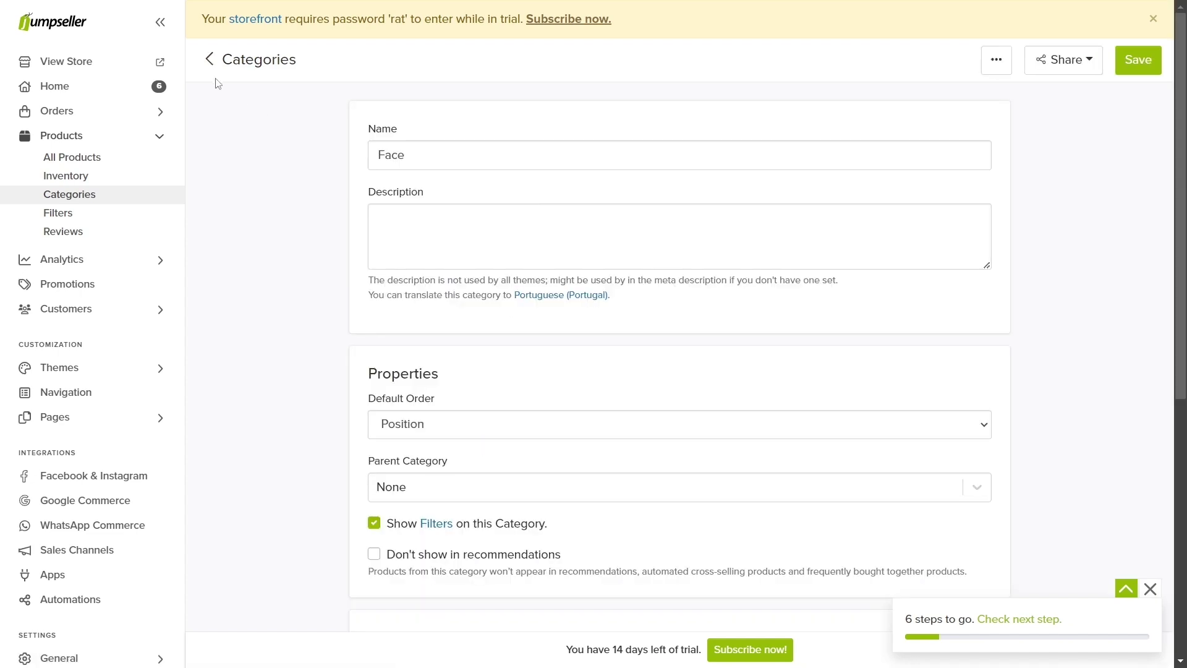
{"action": "left_click", "coordinate": [210, 60]}
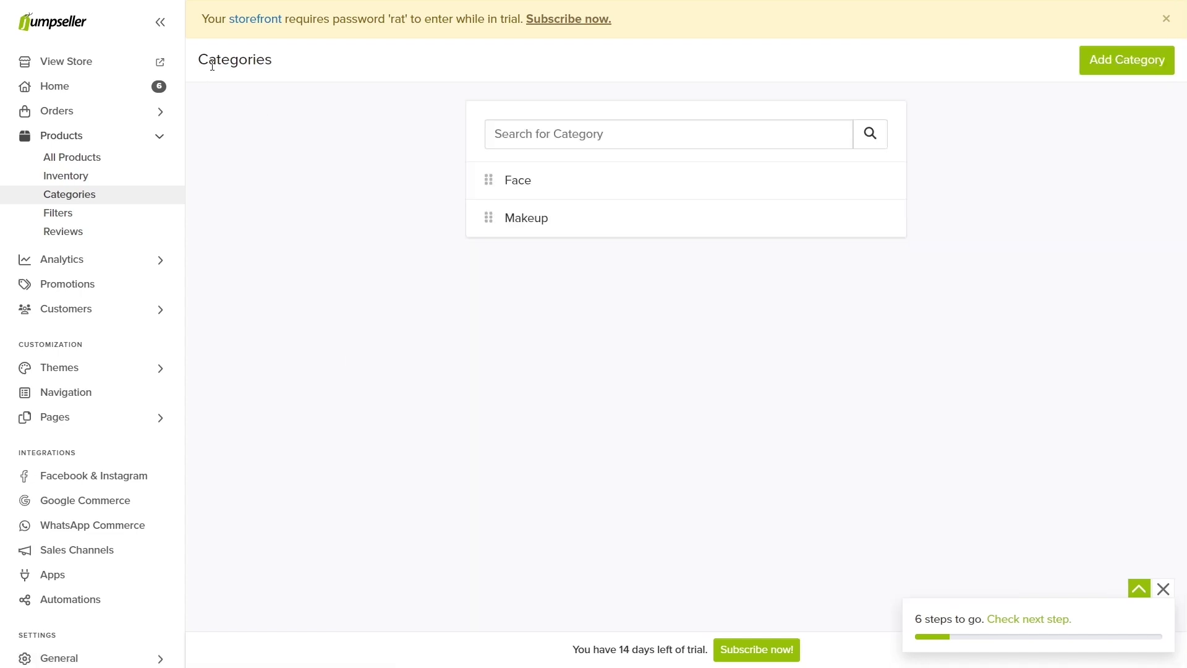
{"action": "left_click", "coordinate": [545, 223]}
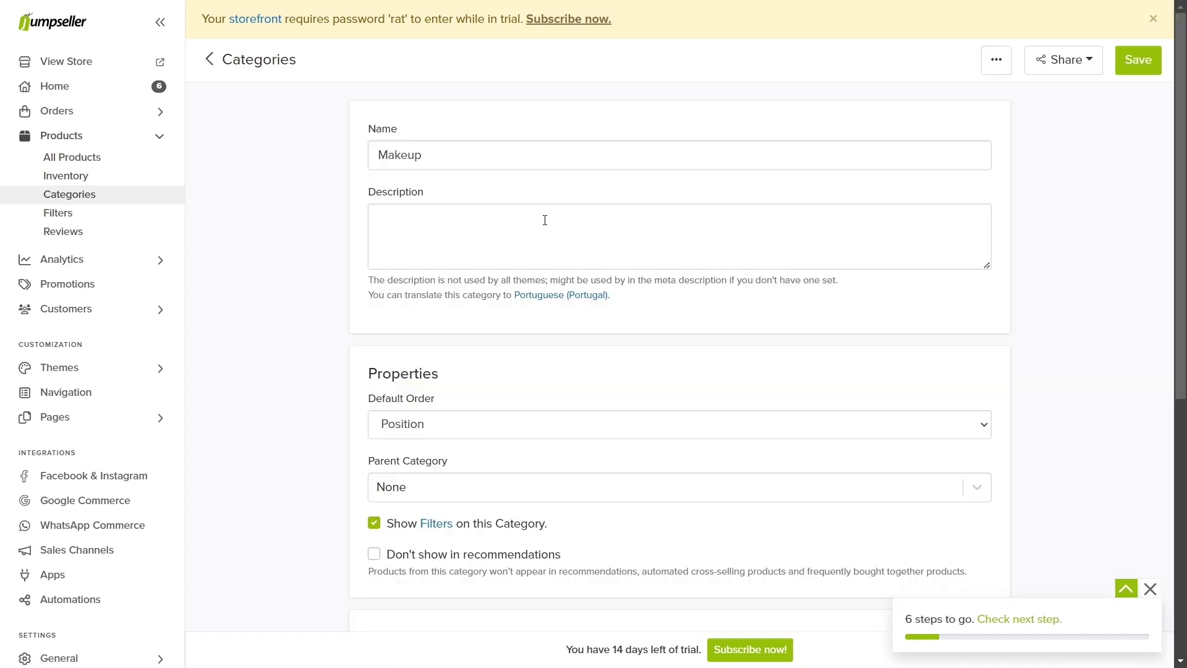
{"action": "left_click", "coordinate": [994, 59]}
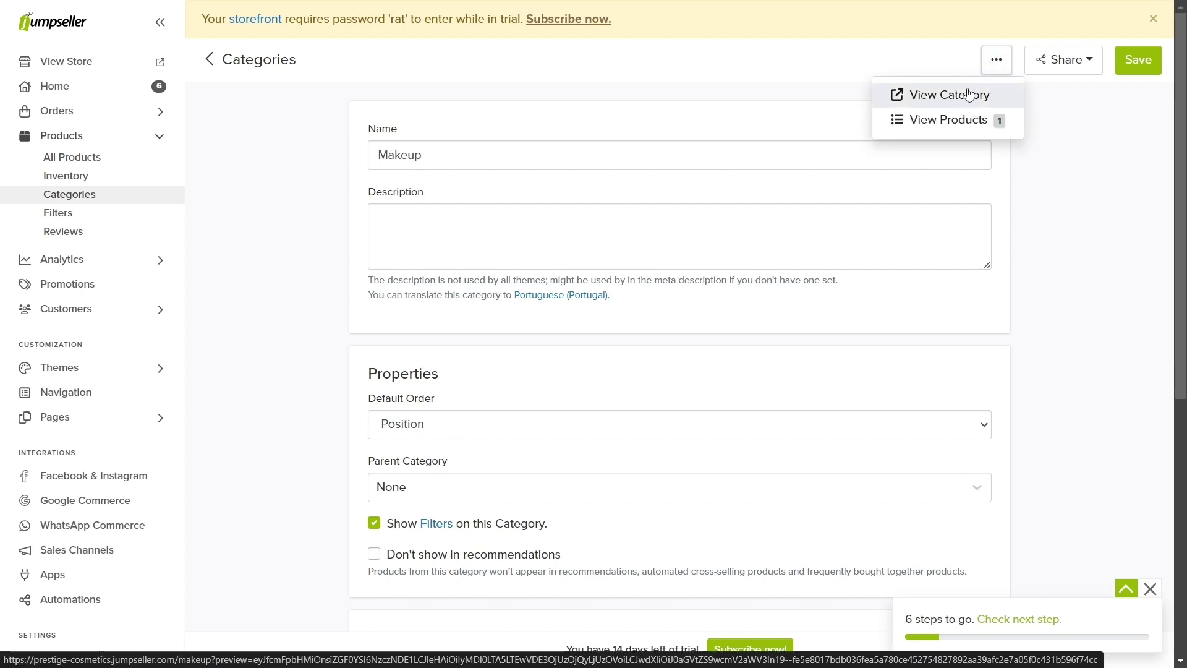
{"action": "left_click", "coordinate": [968, 95]}
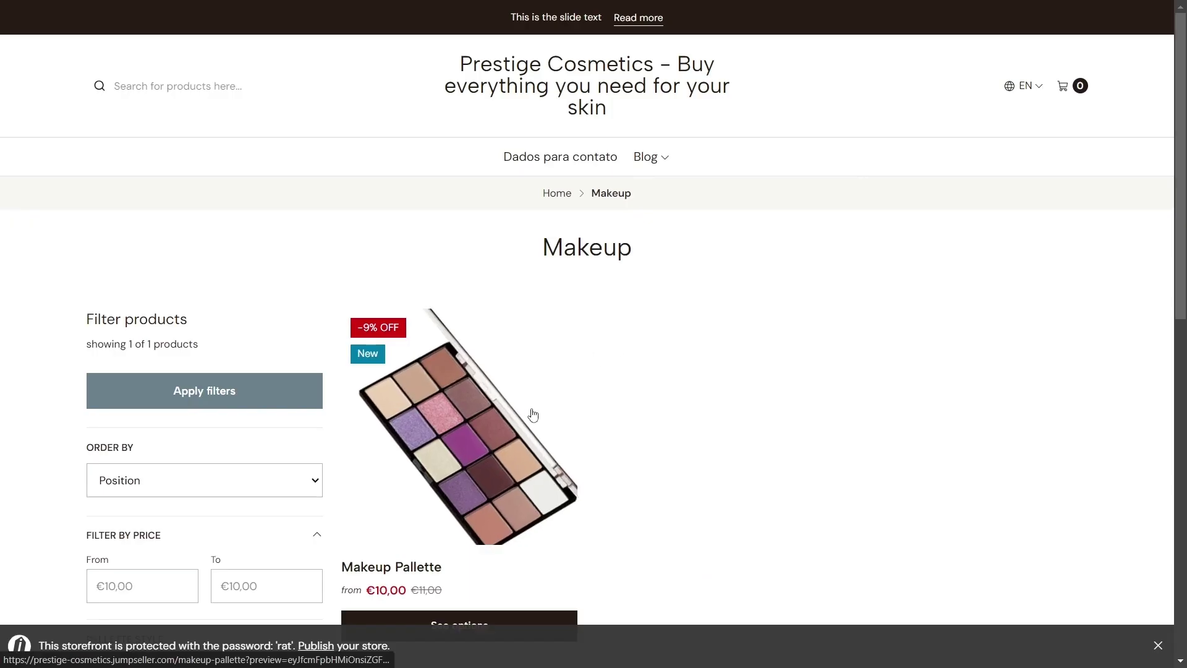
{"action": "scroll", "coordinate": [530, 418], "scroll_direction": "down", "scroll_amount": 1}
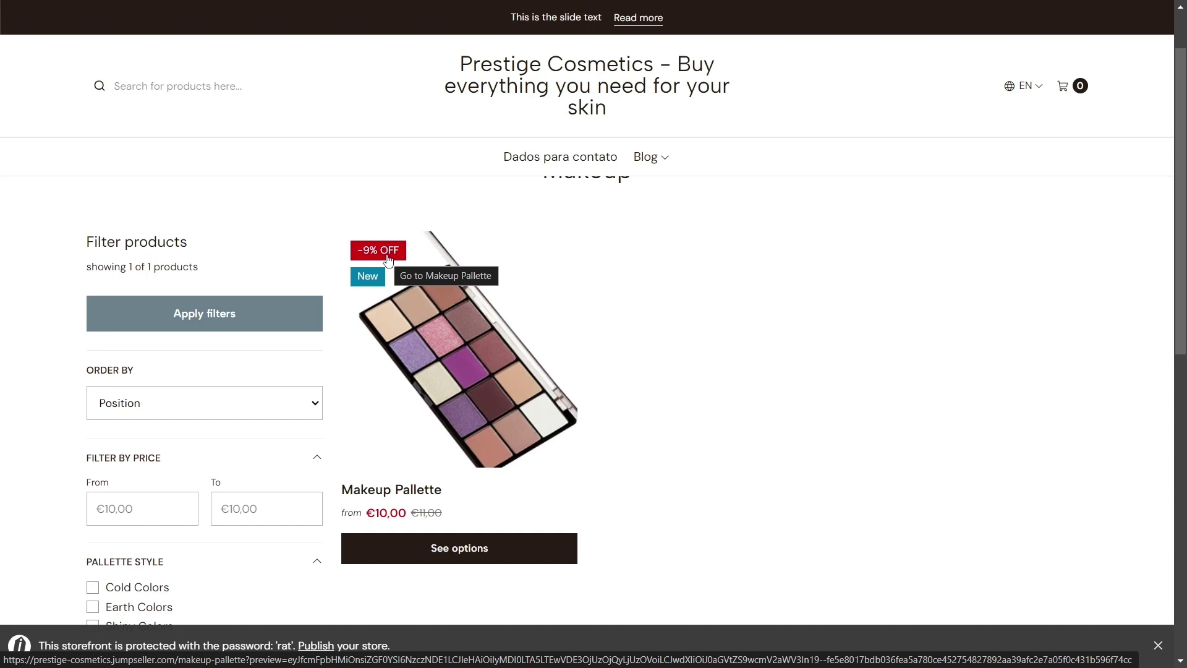
{"action": "key", "text": "ctrl+Tab"}
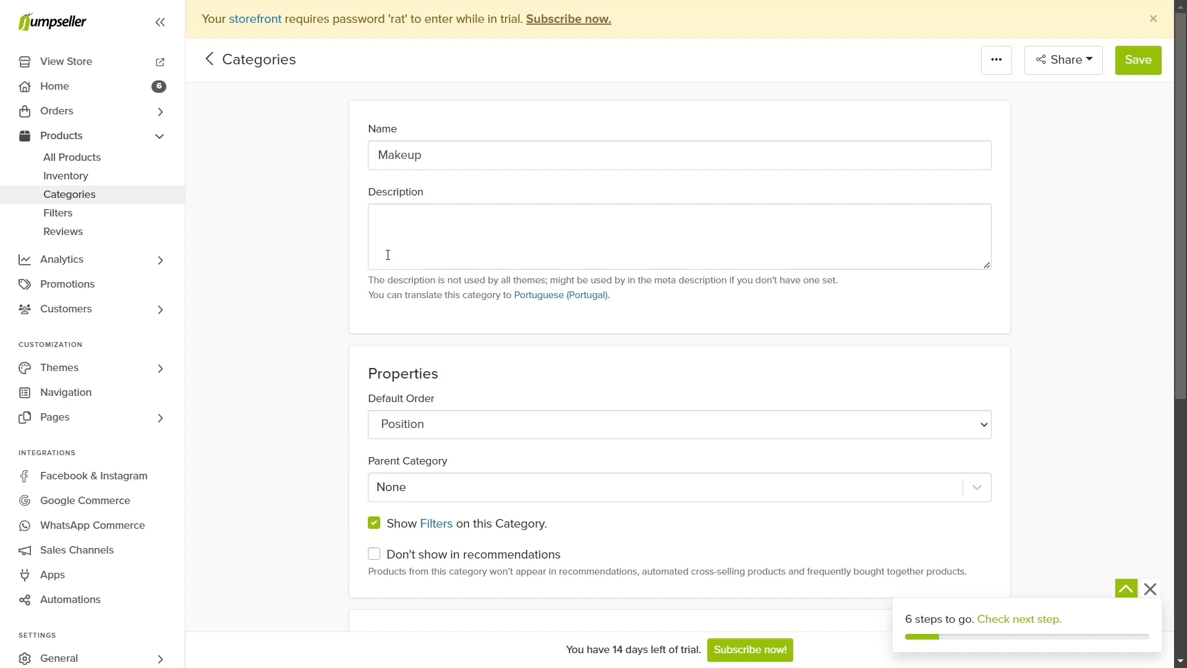
Step: Open the Main Menu in Navigation, check the storefront menu, and delete the Blog item
{"action": "left_click", "coordinate": [107, 392]}
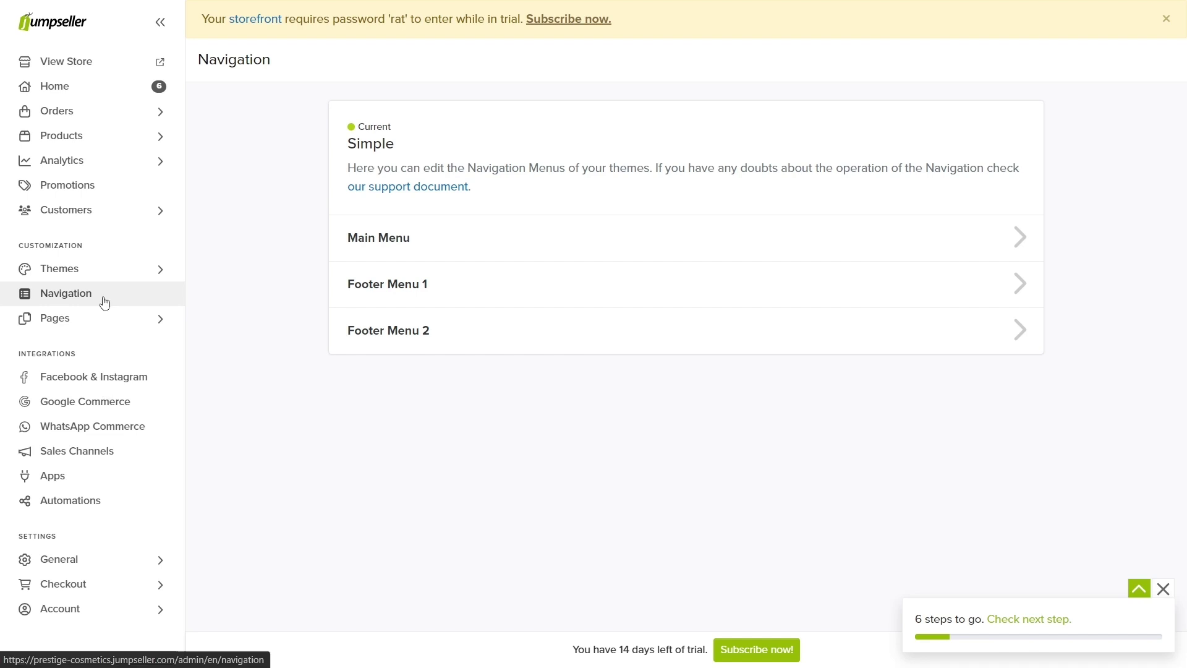
{"action": "left_click", "coordinate": [437, 241]}
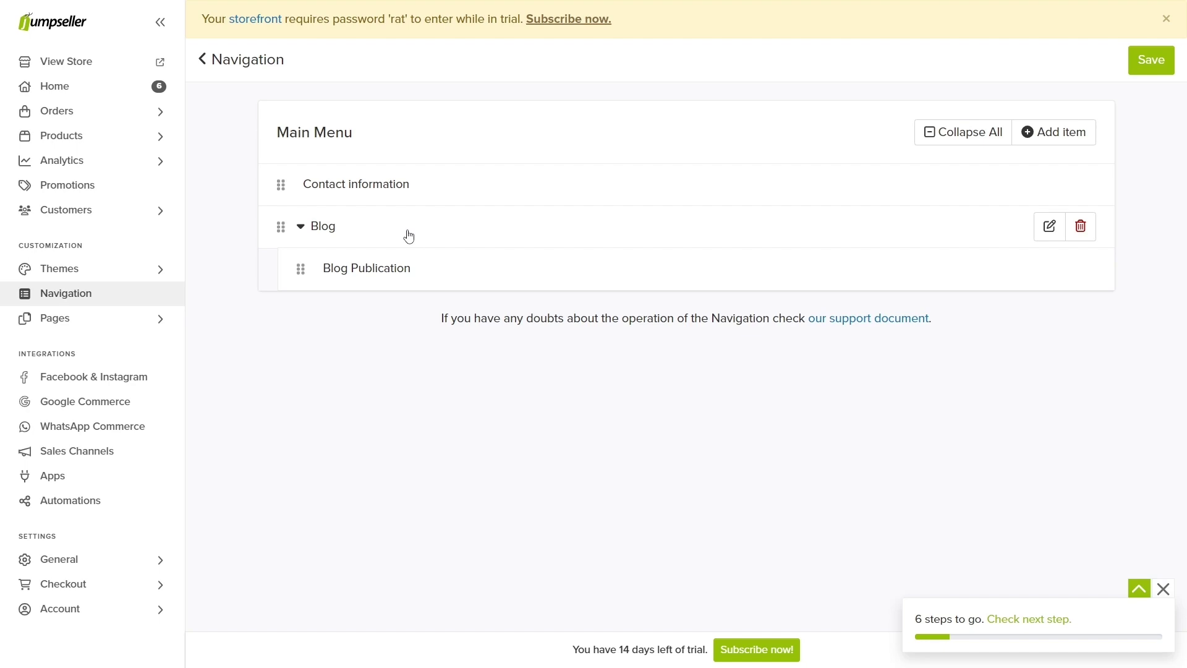
{"action": "left_click", "coordinate": [148, 62]}
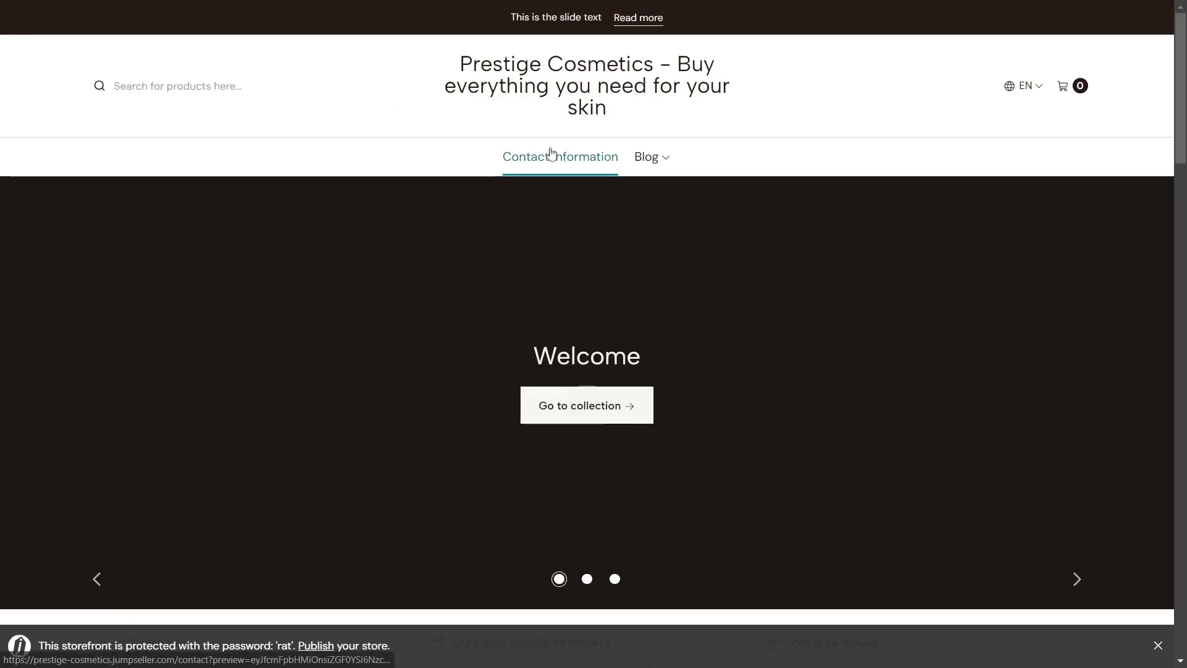
{"action": "mouse_move", "coordinate": [647, 164]}
{"action": "key", "text": "ctrl+w"}
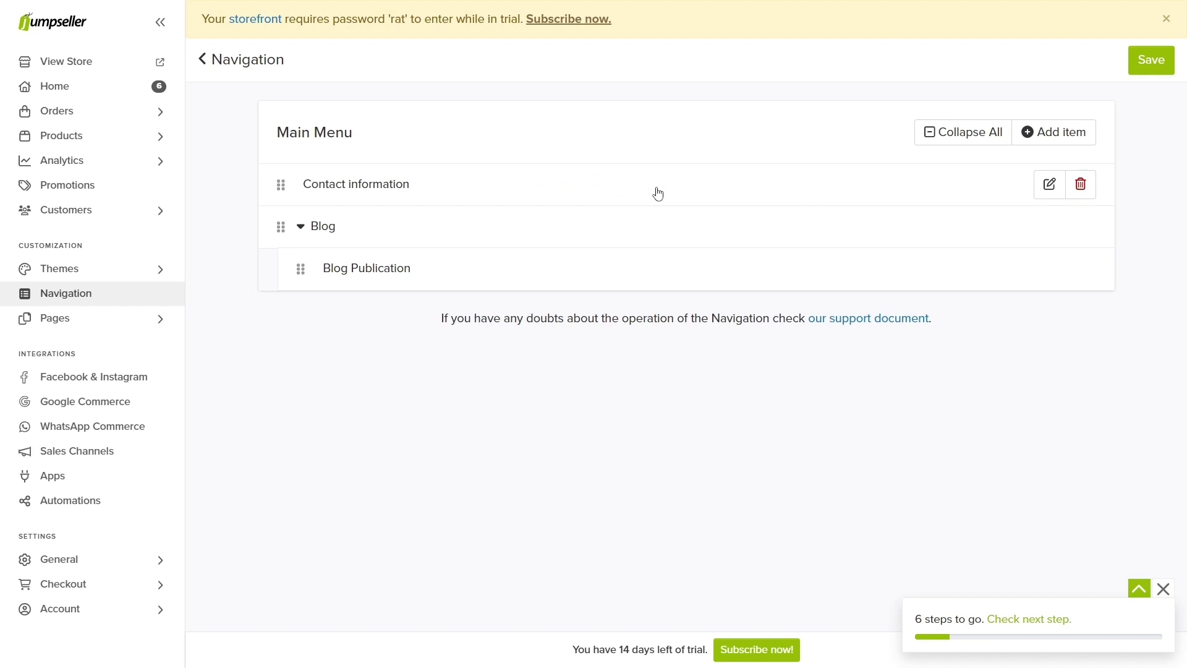
{"action": "left_click", "coordinate": [1083, 230]}
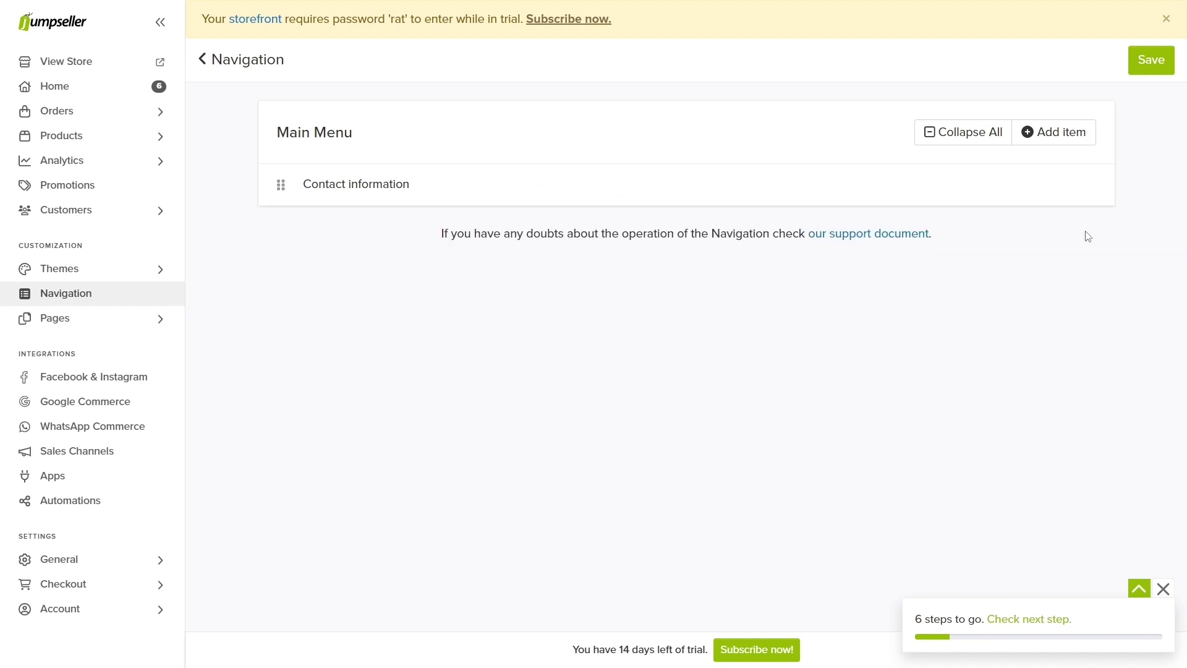
Step: Add a Main Menu item linking to the Face category
{"action": "left_click", "coordinate": [1065, 141]}
{"action": "left_click", "coordinate": [409, 230]}
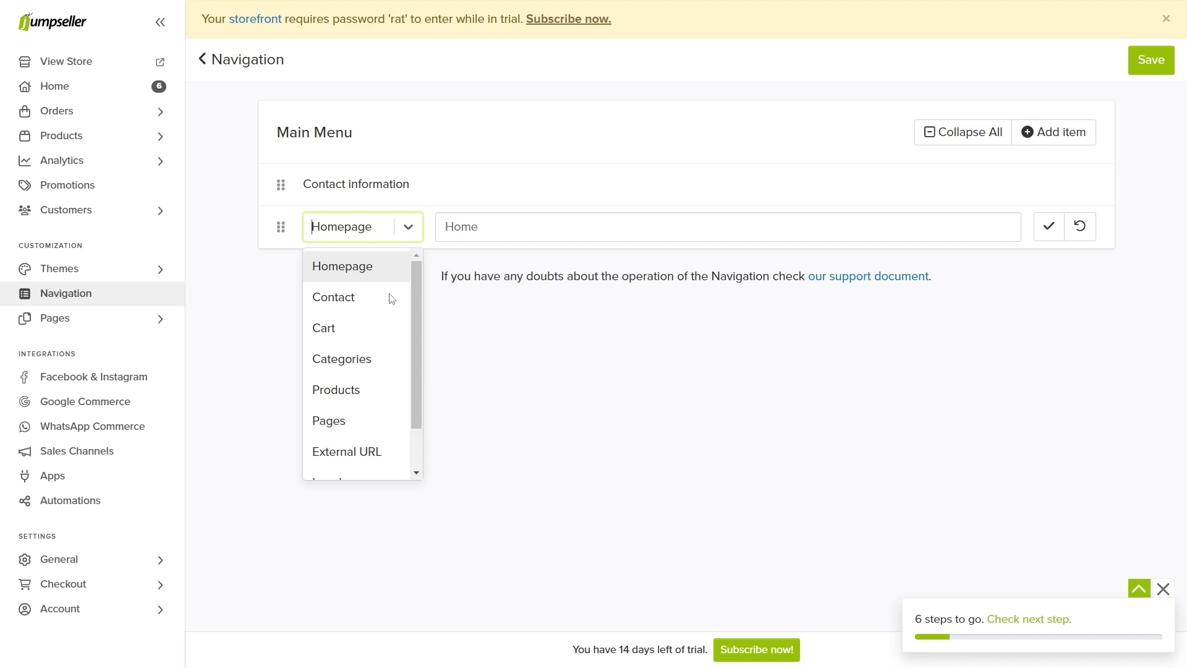
{"action": "left_click", "coordinate": [368, 358]}
{"action": "type", "text": "face"}
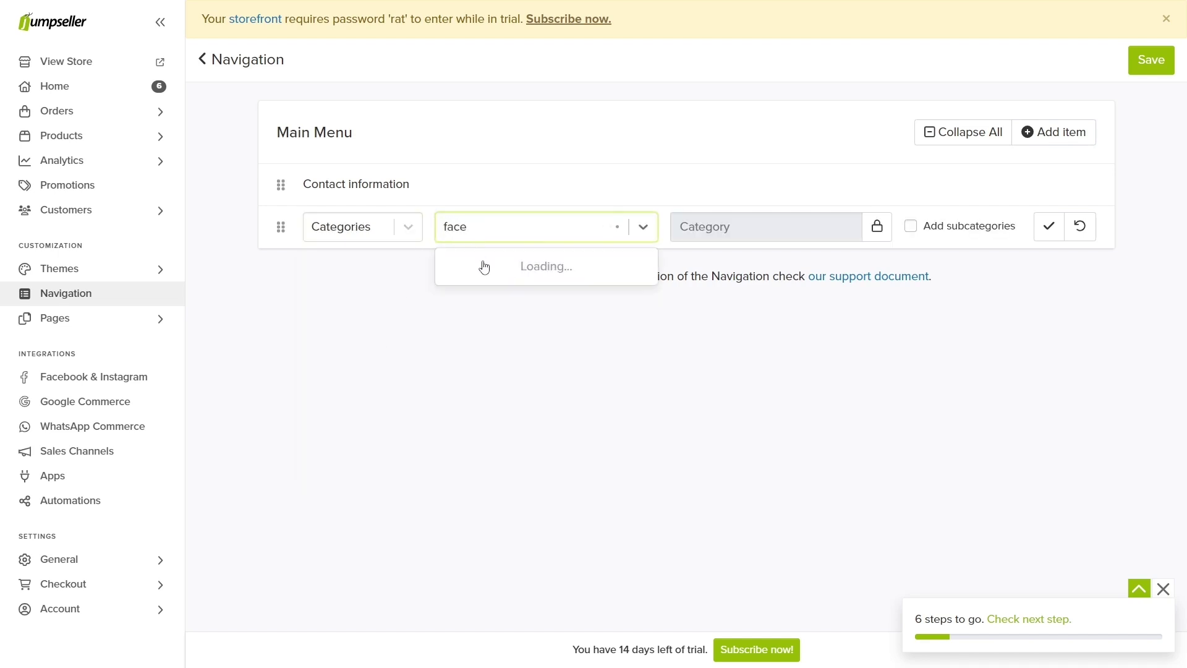
{"action": "left_click", "coordinate": [484, 265]}
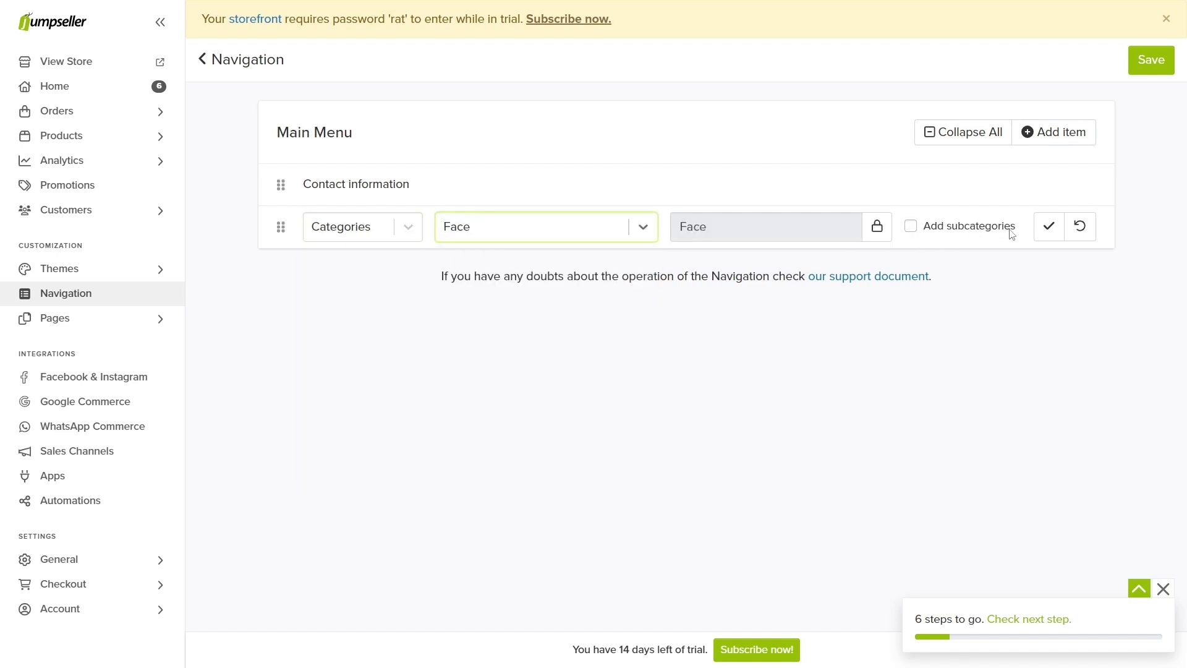
{"action": "left_click", "coordinate": [1048, 226]}
Step: Add a Makeup category item, save the Main Menu, and view the storefront
{"action": "left_click", "coordinate": [1021, 139]}
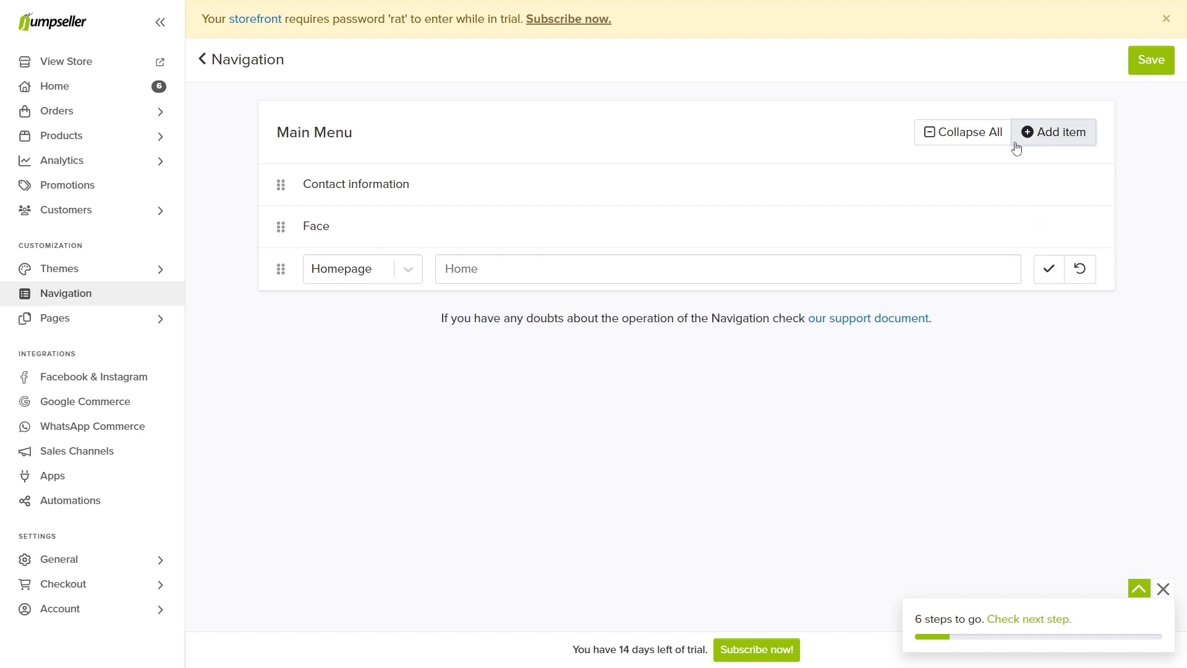
{"action": "left_click", "coordinate": [406, 268]}
{"action": "left_click", "coordinate": [362, 405]}
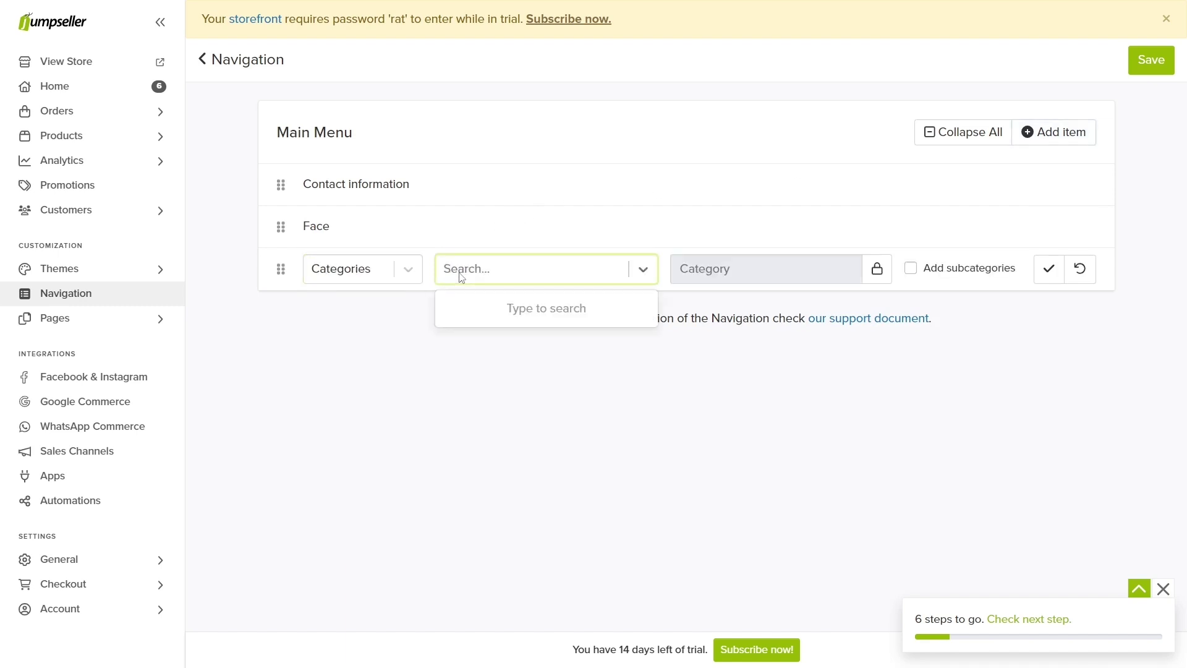
{"action": "type", "text": "make"}
{"action": "left_click", "coordinate": [470, 308]}
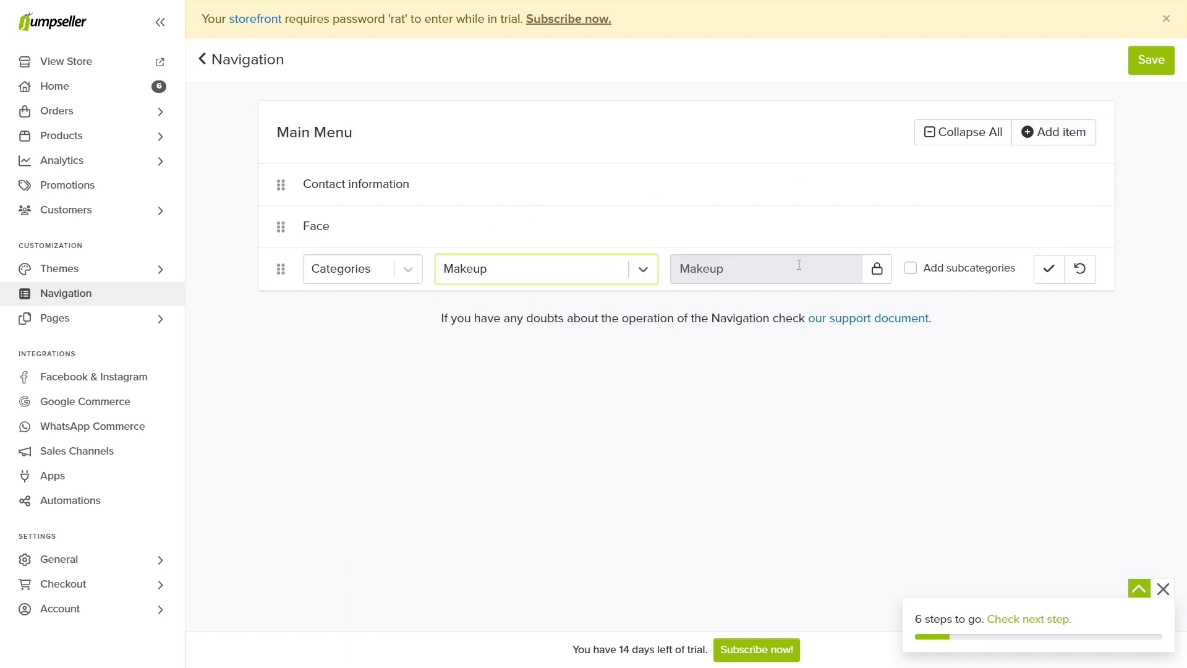
{"action": "left_click", "coordinate": [1049, 269]}
{"action": "left_click", "coordinate": [1147, 60]}
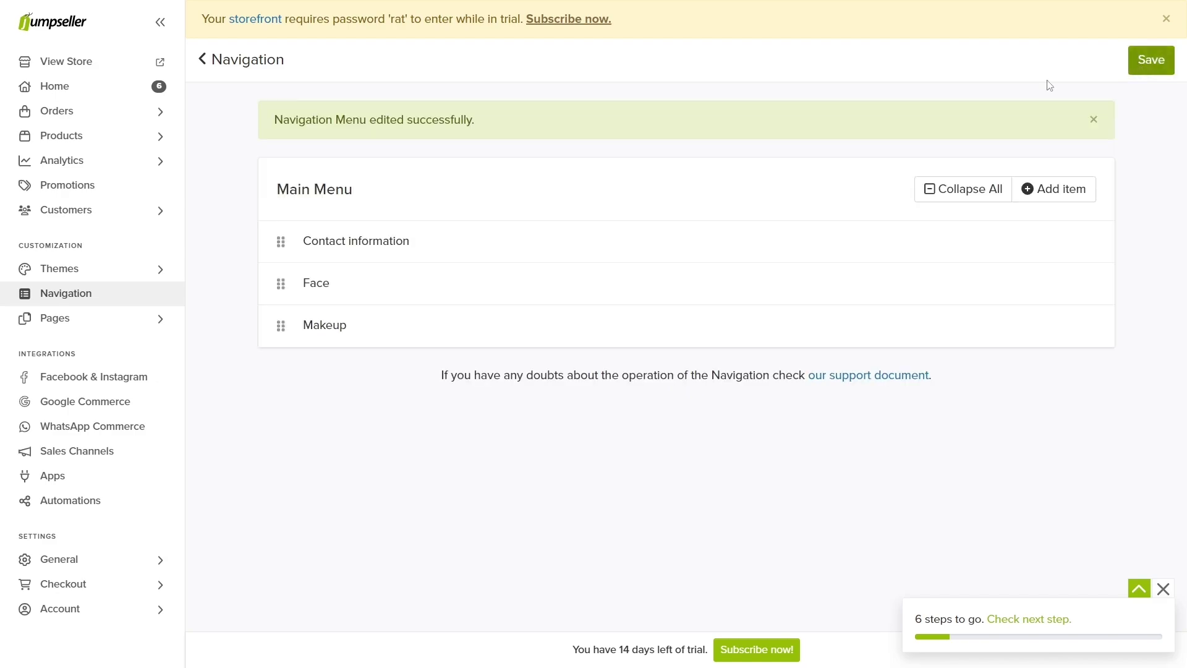
{"action": "left_click", "coordinate": [167, 65]}
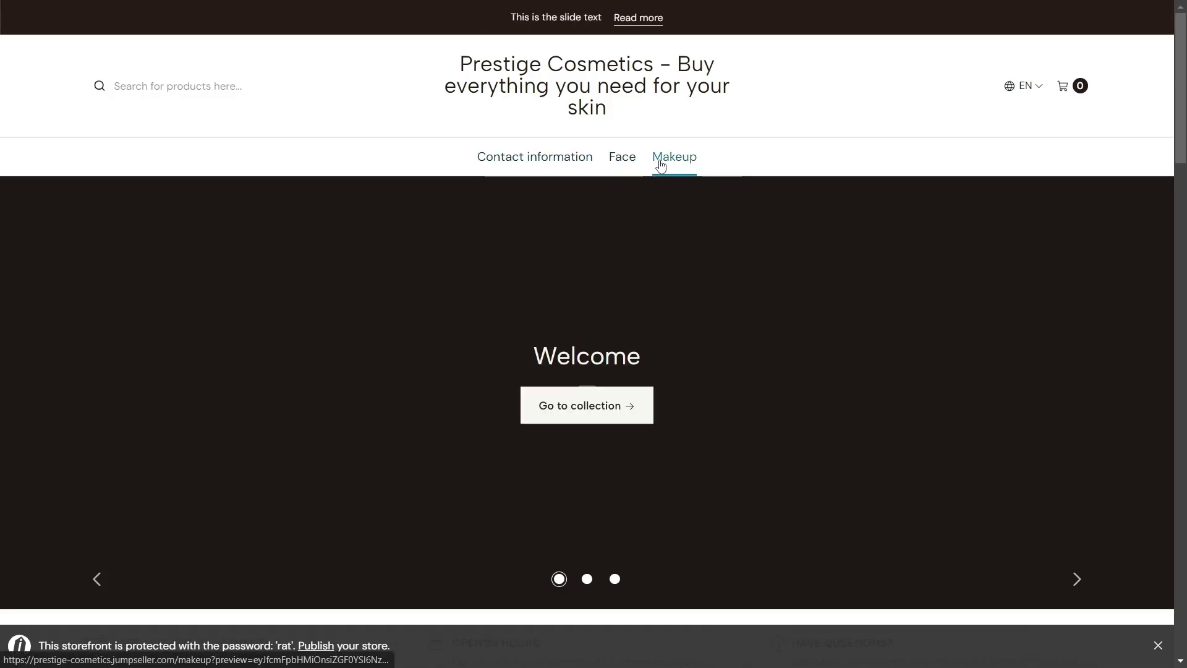
Step: Reorder the Main Menu to Makeup, Face, Contact information and save it
{"action": "key", "text": "ctrl+w"}
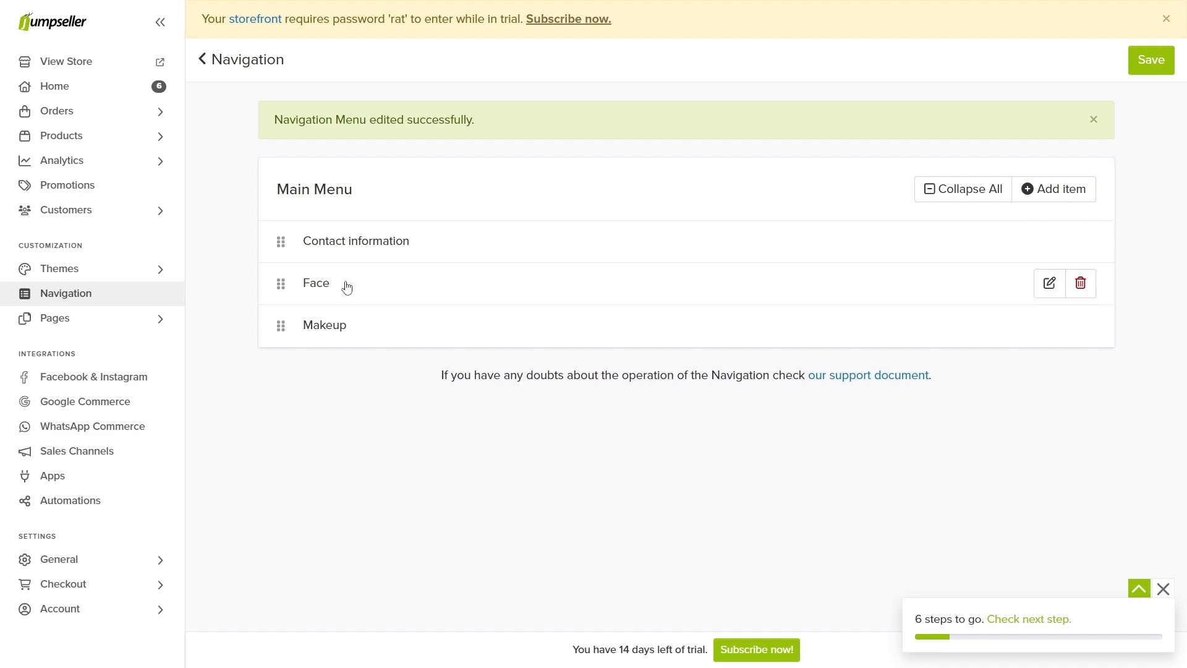
{"action": "left_click_drag", "start_coordinate": [281, 324], "coordinate": [276, 247]}
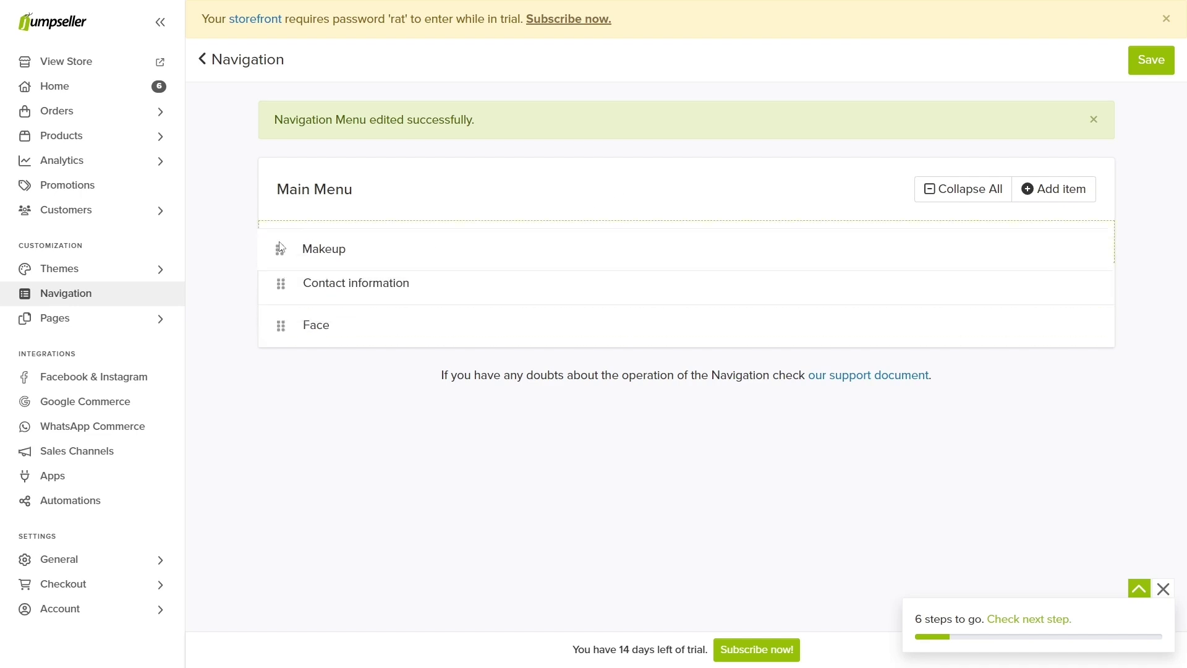
{"action": "left_click_drag", "start_coordinate": [272, 322], "coordinate": [279, 285]}
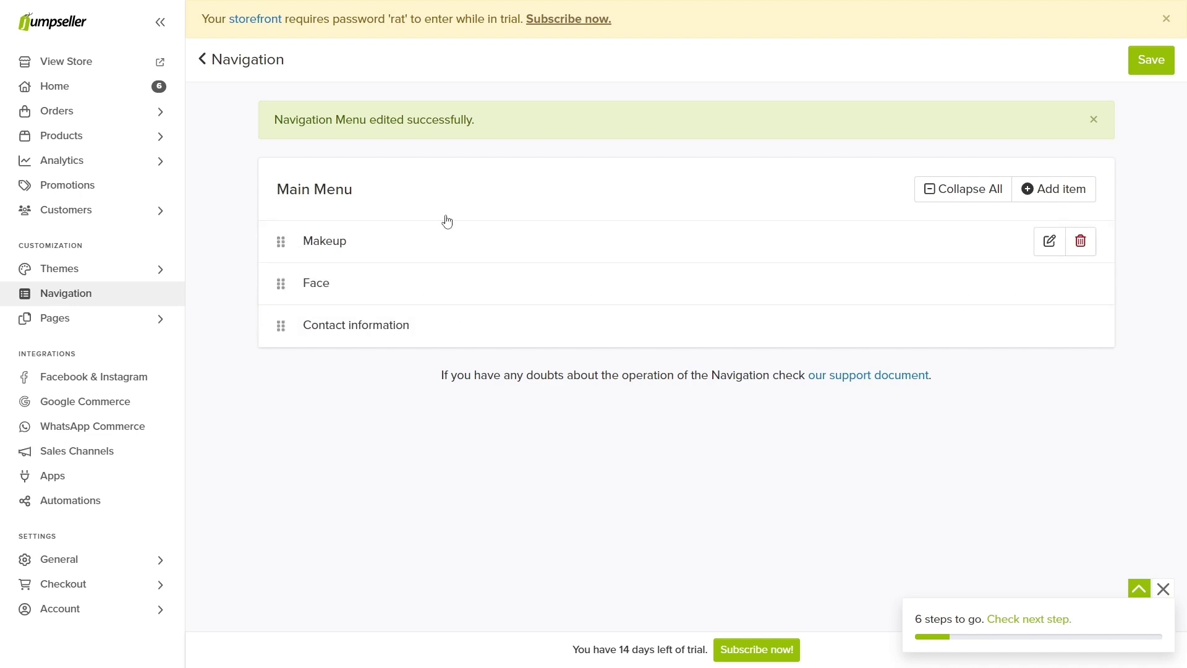
{"action": "left_click", "coordinate": [1150, 59]}
Step: Test the storefront's Makeup, Face and contact header links, then expand General settings in admin
{"action": "left_click", "coordinate": [172, 66]}
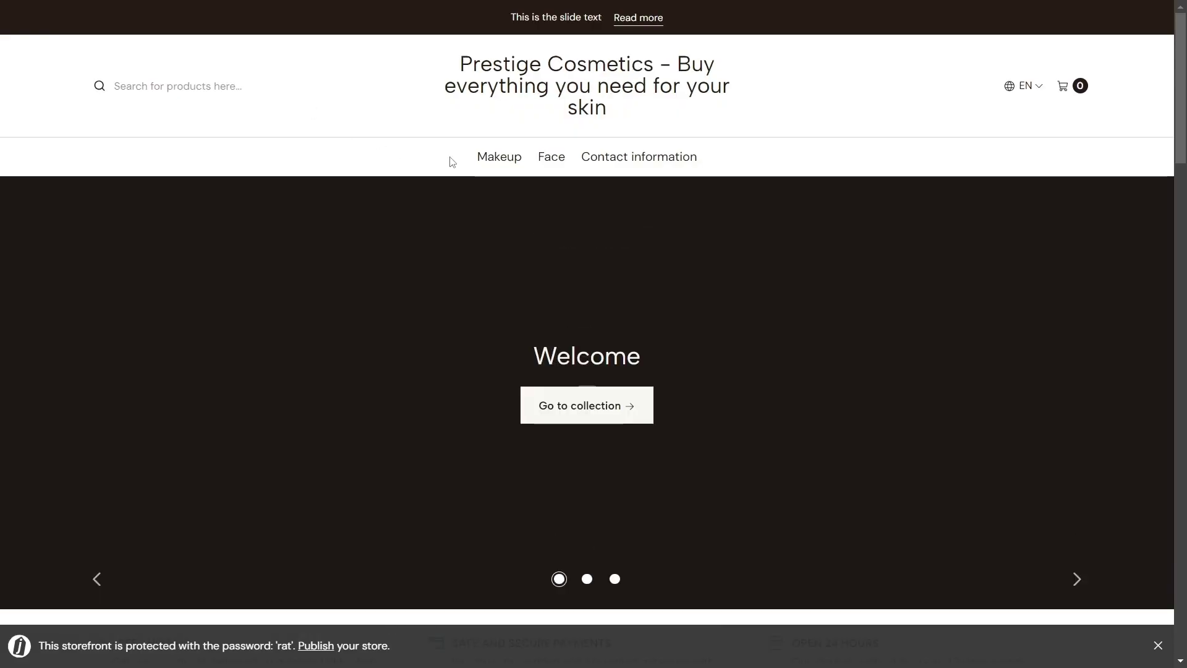
{"action": "left_click", "coordinate": [521, 163]}
{"action": "left_click", "coordinate": [551, 163]}
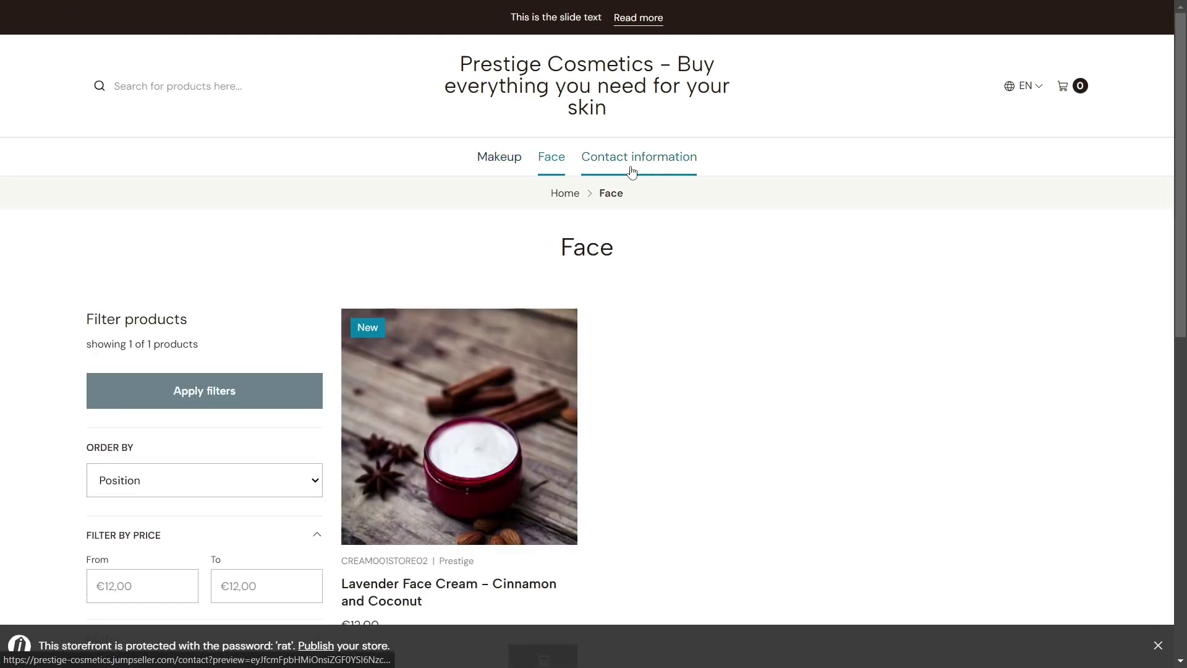
{"action": "left_click", "coordinate": [632, 162]}
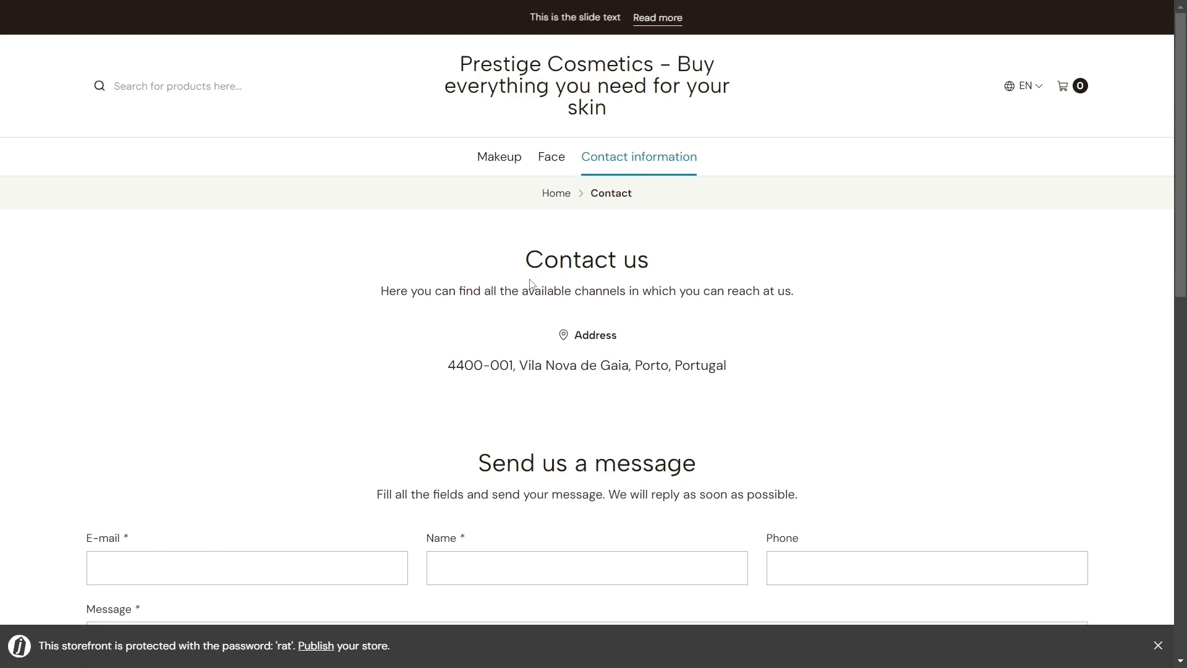
{"action": "scroll", "coordinate": [530, 288], "scroll_direction": "down", "scroll_amount": 4}
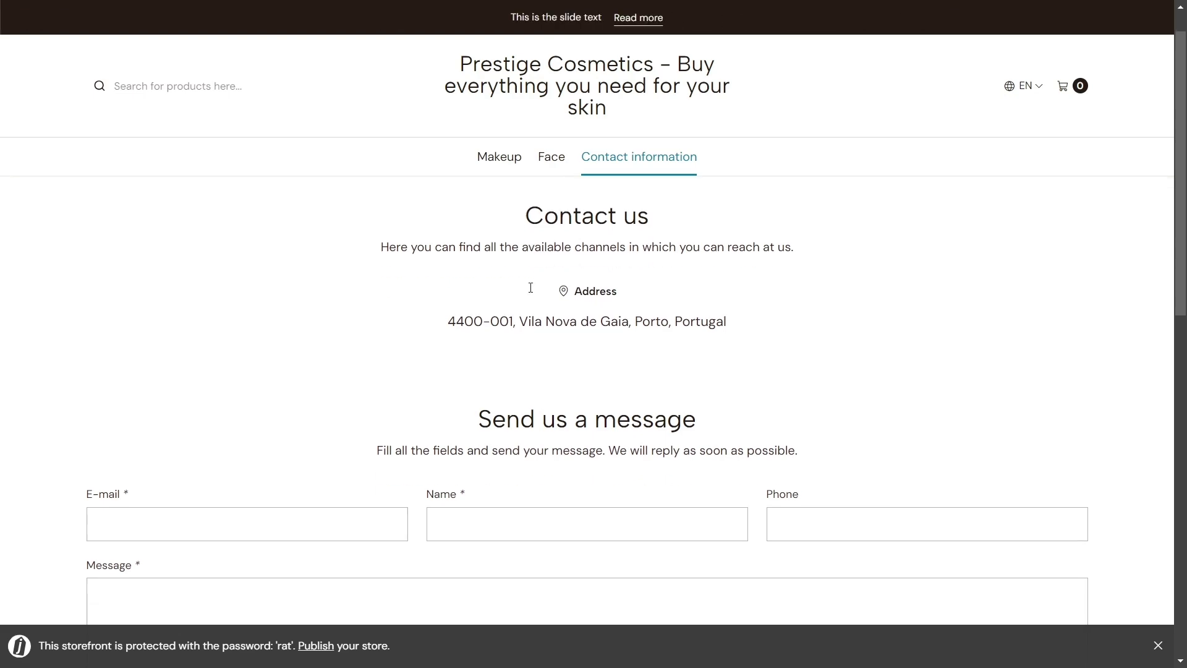
{"action": "key", "text": "ctrl+Tab"}
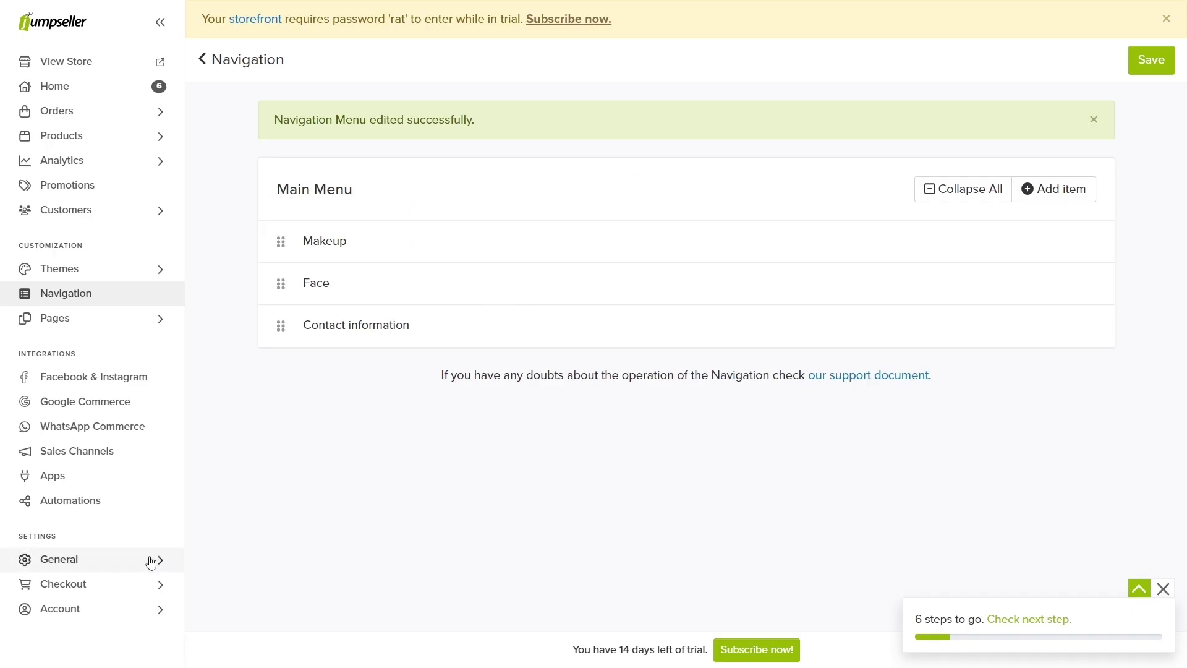
{"action": "left_click", "coordinate": [148, 560]}
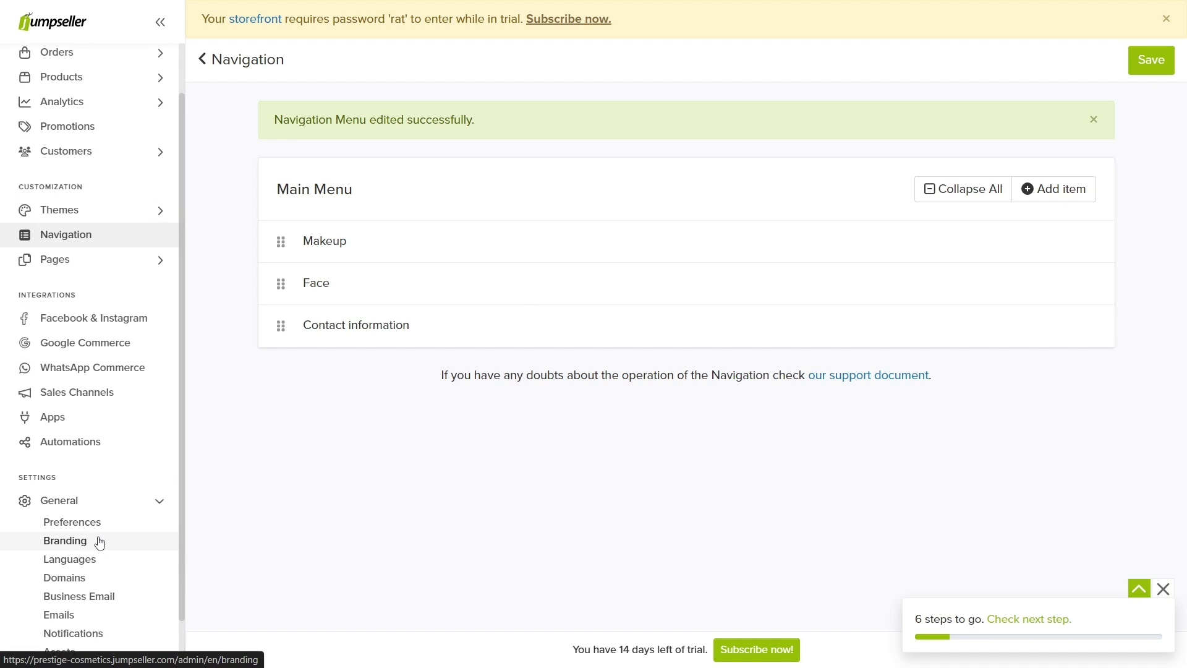
Step: Open Branding and preview the review form, order email and checkout at desktop and phone widths
{"action": "left_click", "coordinate": [98, 541]}
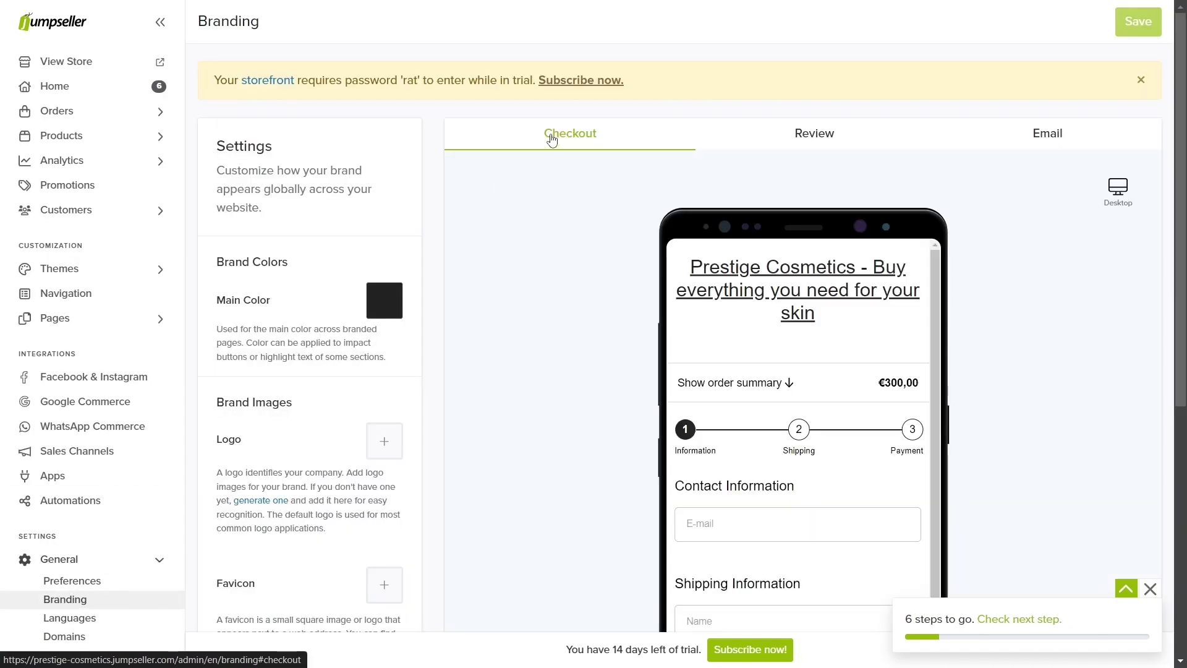
{"action": "left_click", "coordinate": [803, 138]}
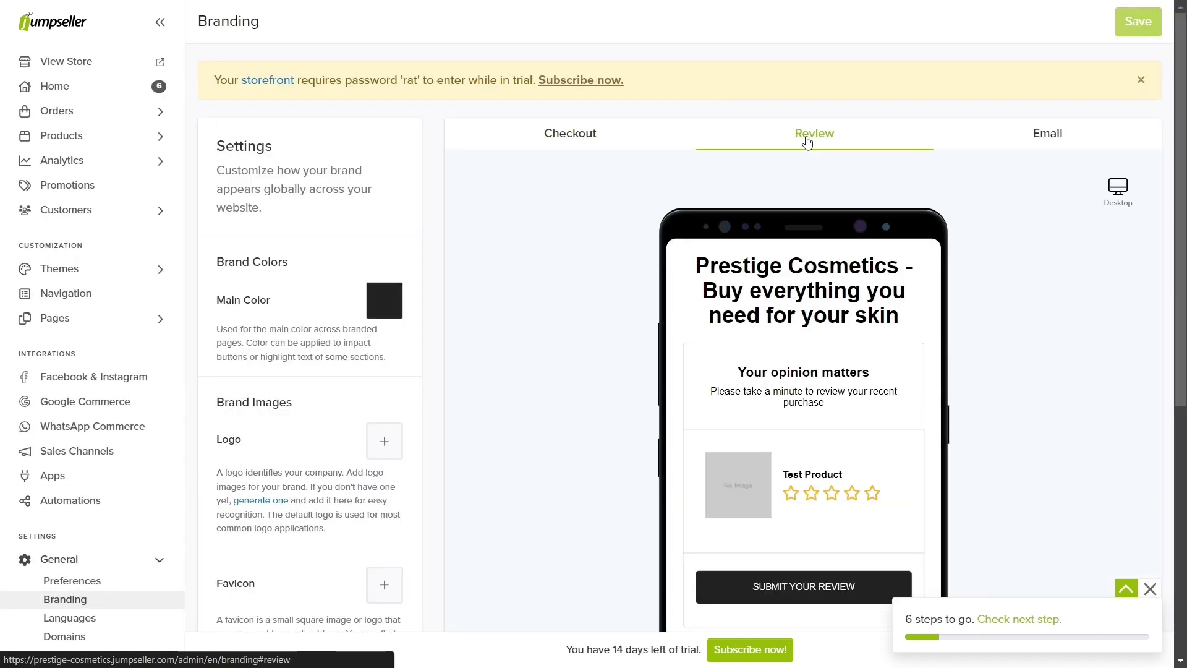
{"action": "left_click", "coordinate": [1017, 140]}
{"action": "left_click", "coordinate": [609, 137]}
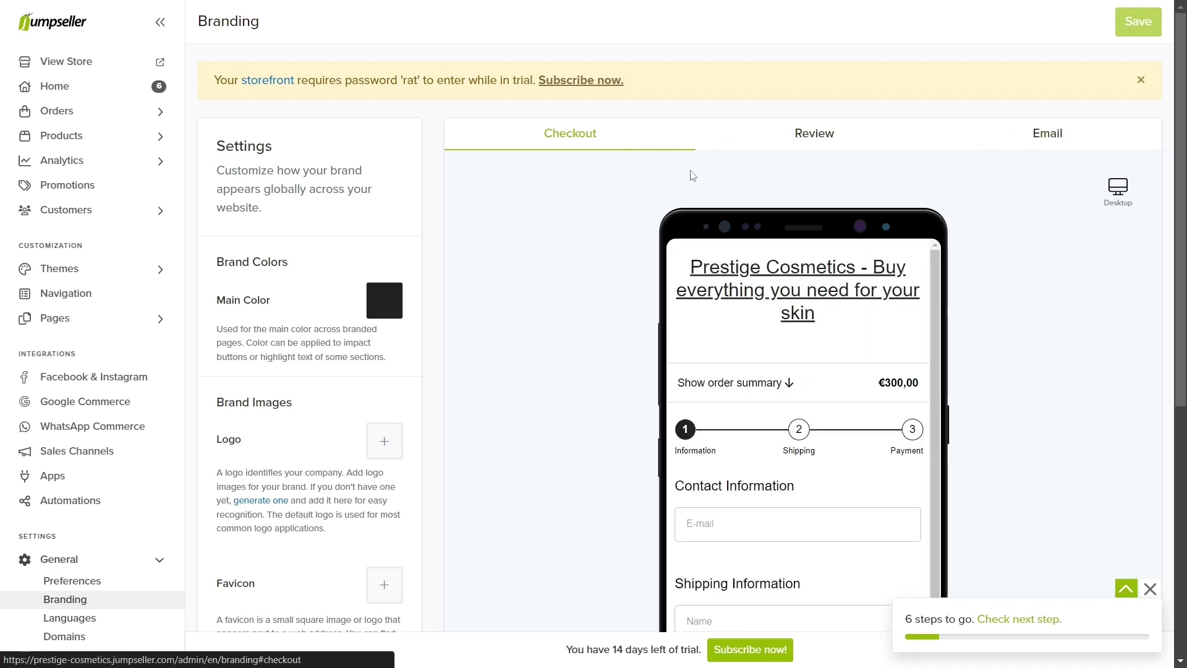
{"action": "left_click", "coordinate": [1120, 195]}
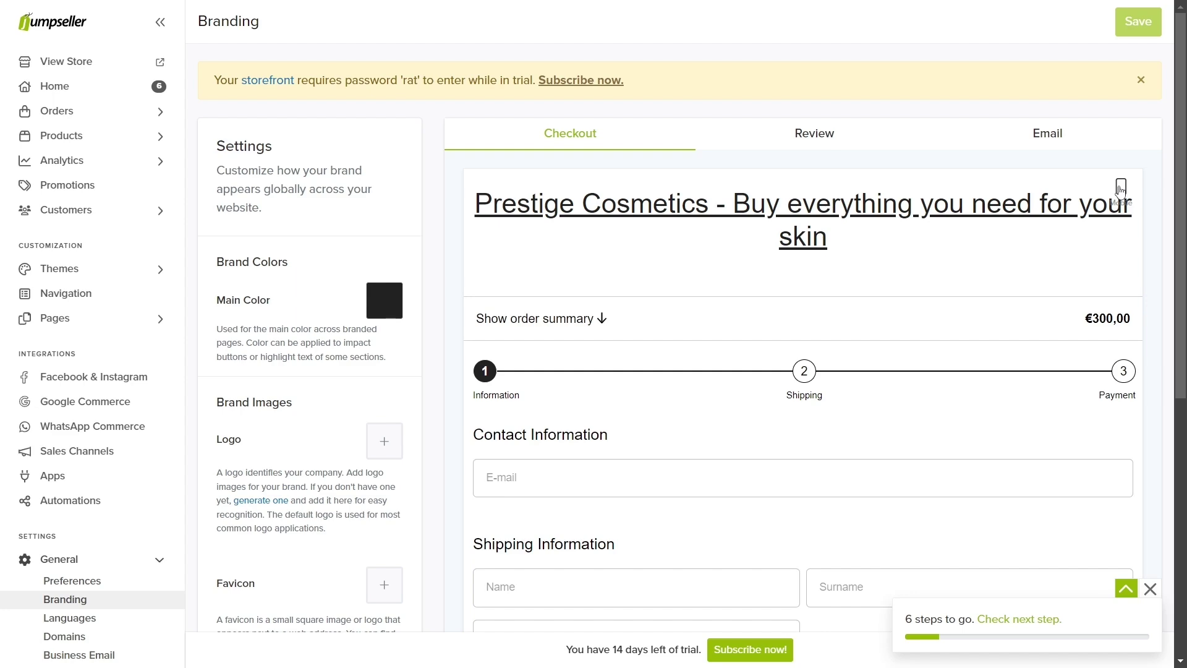
{"action": "left_click", "coordinate": [1121, 191]}
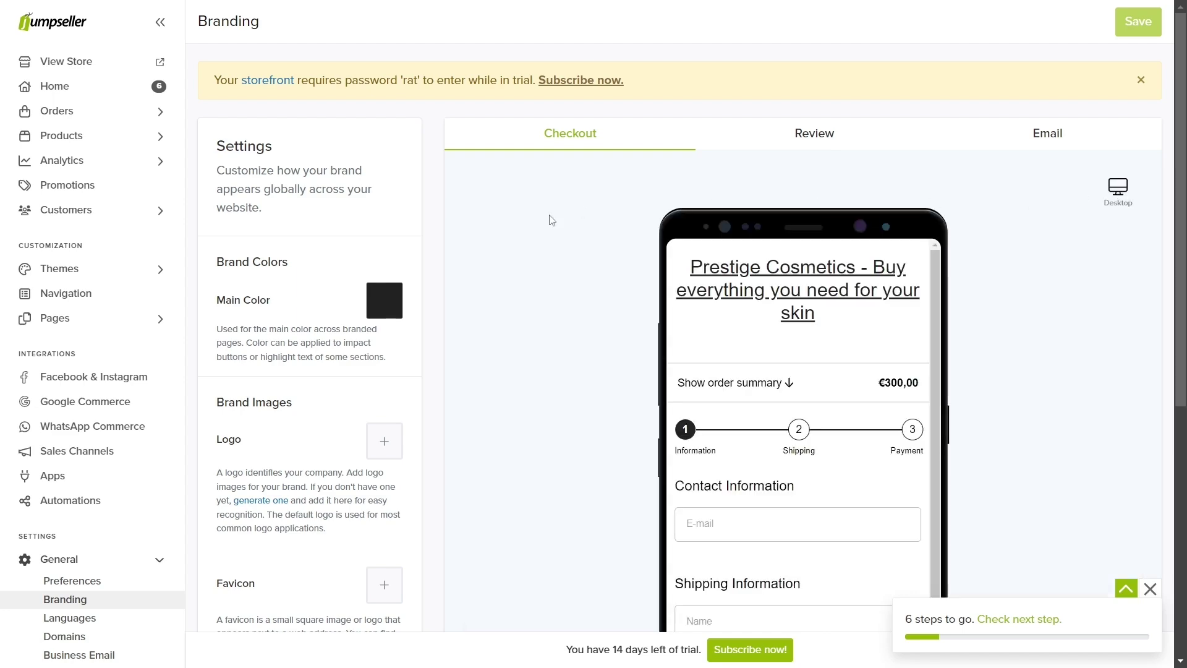
Step: Set the main brand colour to dark grey 3F3F3F, replacing a first red choice
{"action": "left_click", "coordinate": [387, 297]}
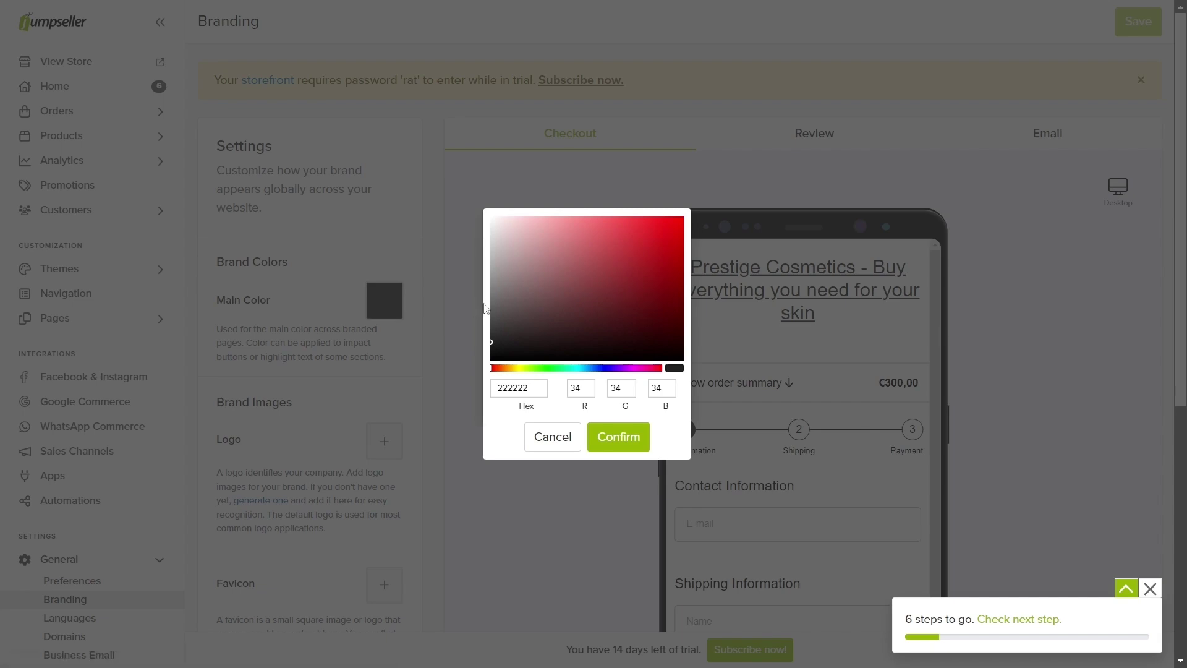
{"action": "left_click", "coordinate": [676, 218]}
{"action": "left_click", "coordinate": [618, 433]}
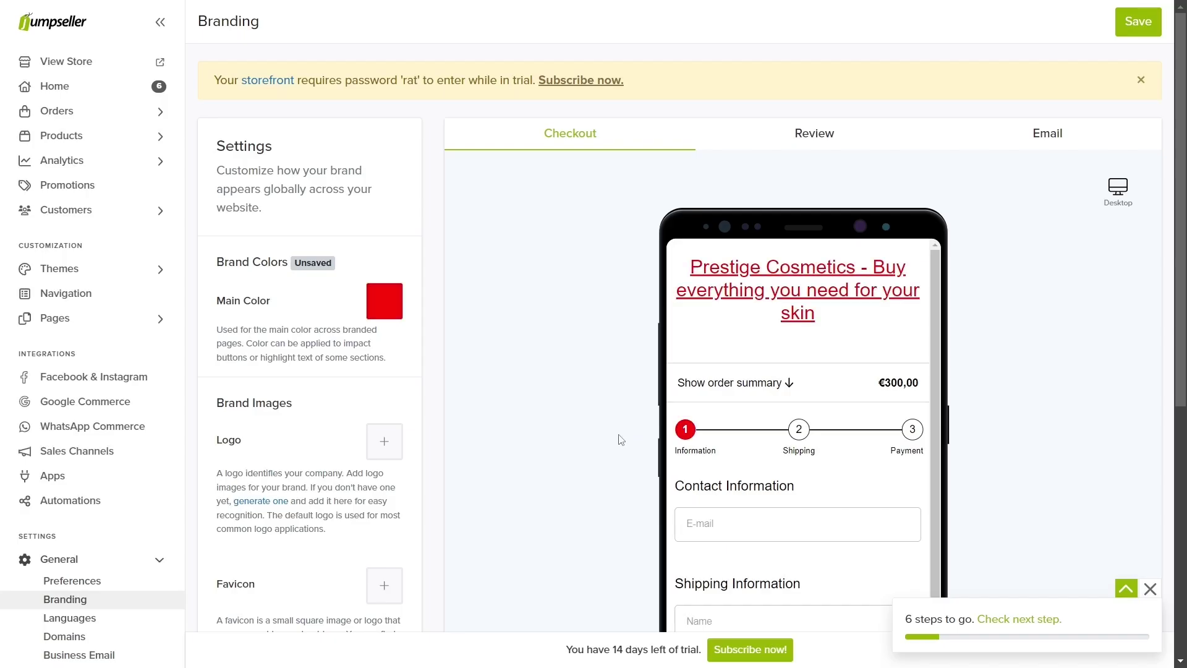
{"action": "left_click", "coordinate": [396, 315]}
{"action": "left_click", "coordinate": [492, 330]}
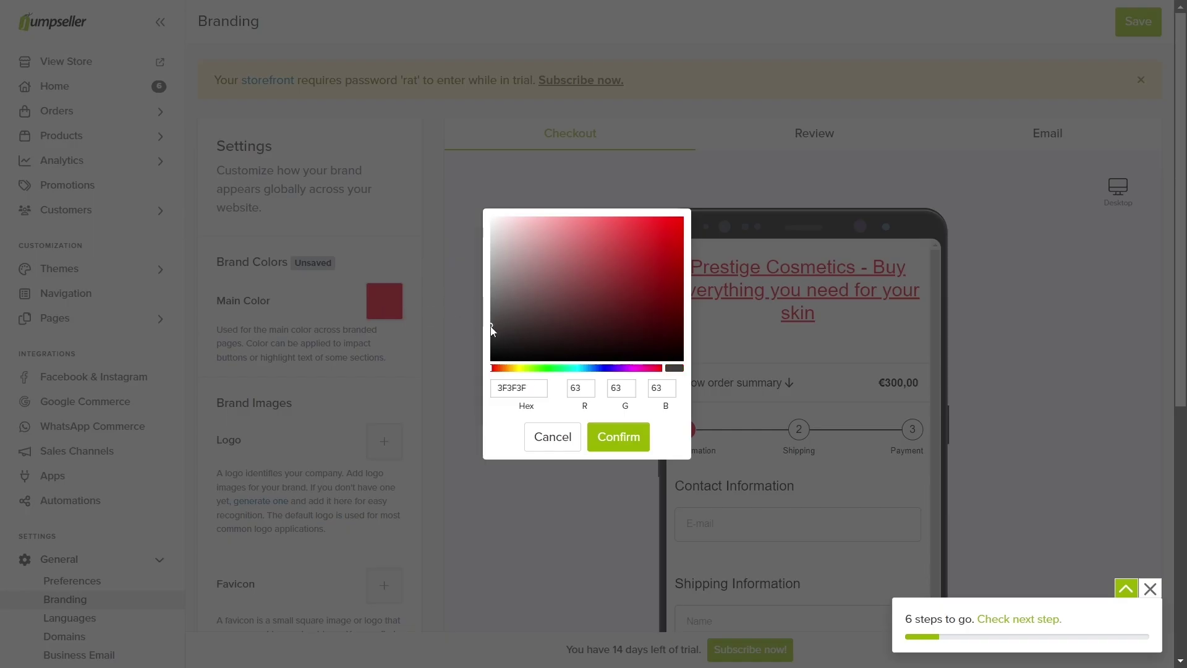
{"action": "left_click", "coordinate": [612, 437]}
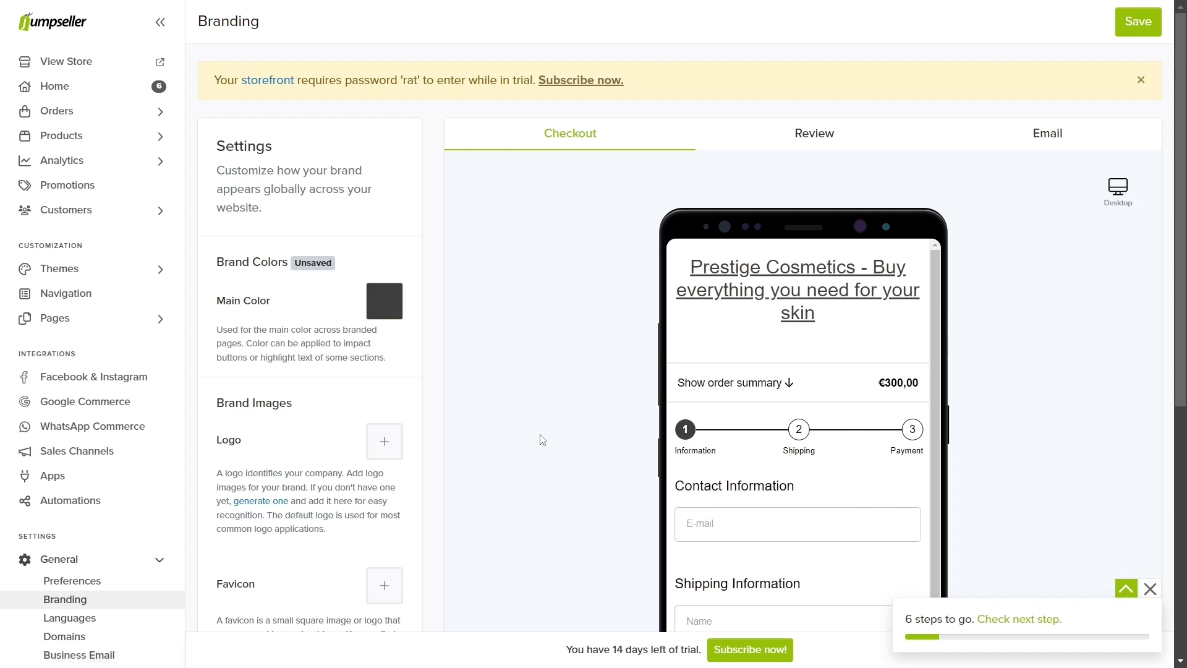
Step: Upload the prestige-cosmetics-logo as logo, a favicon, and the Prestige Cosmetics Cover image, then save
{"action": "left_click", "coordinate": [389, 445]}
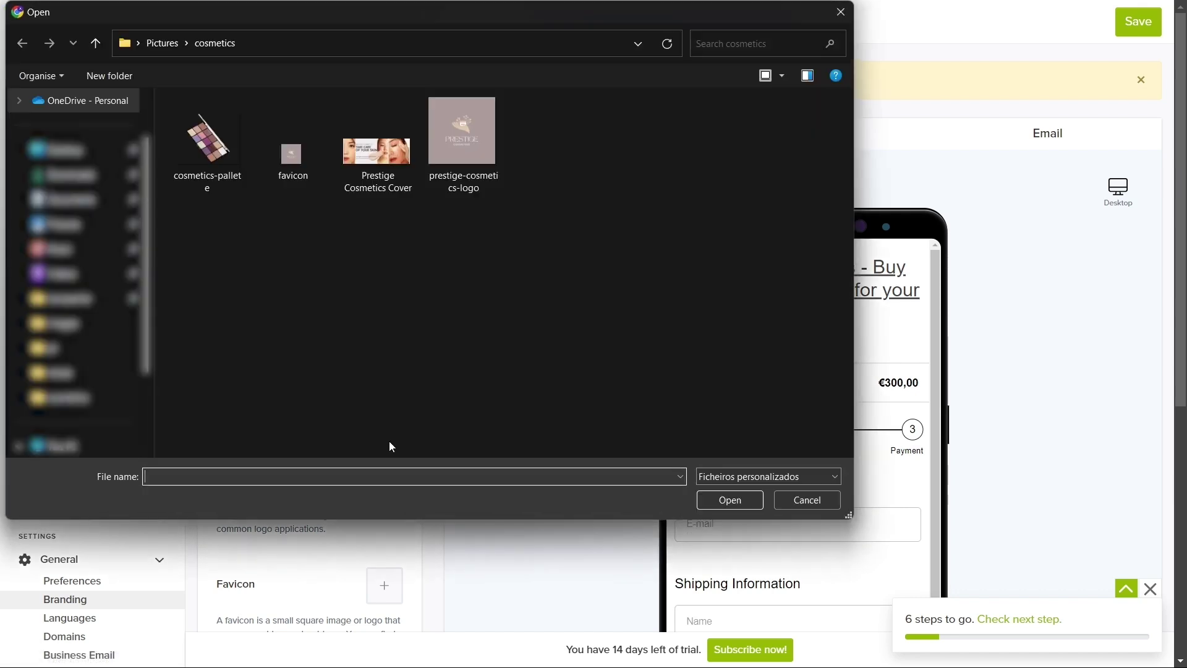
{"action": "double_click", "coordinate": [453, 165]}
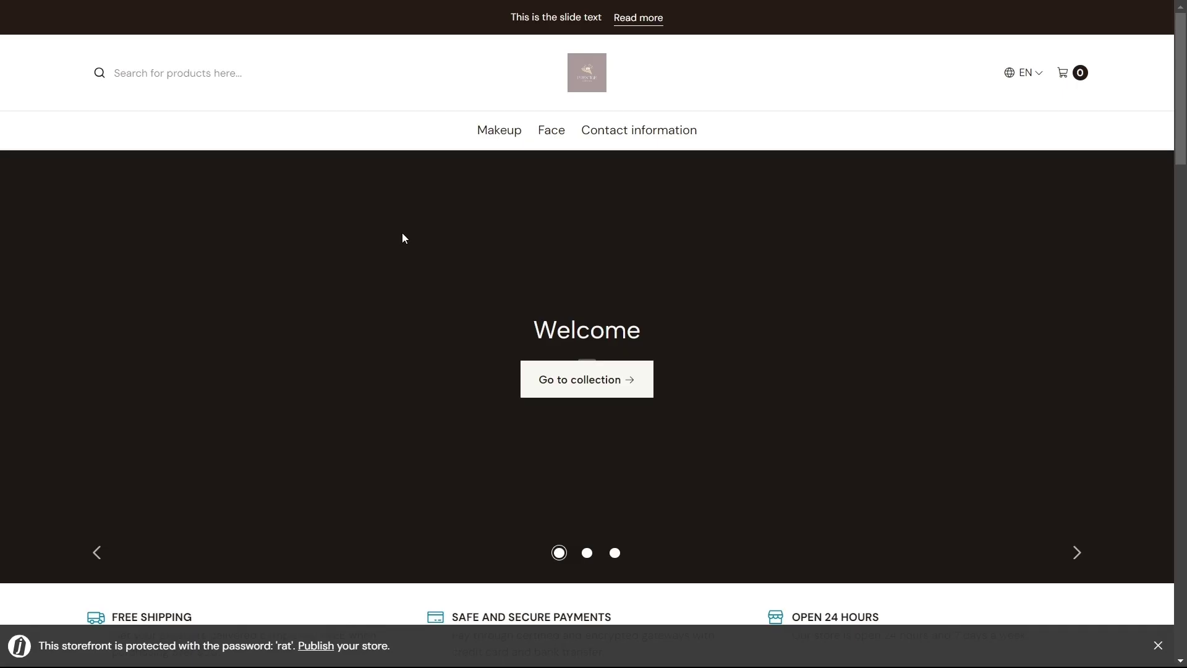
{"action": "key", "text": "F11"}
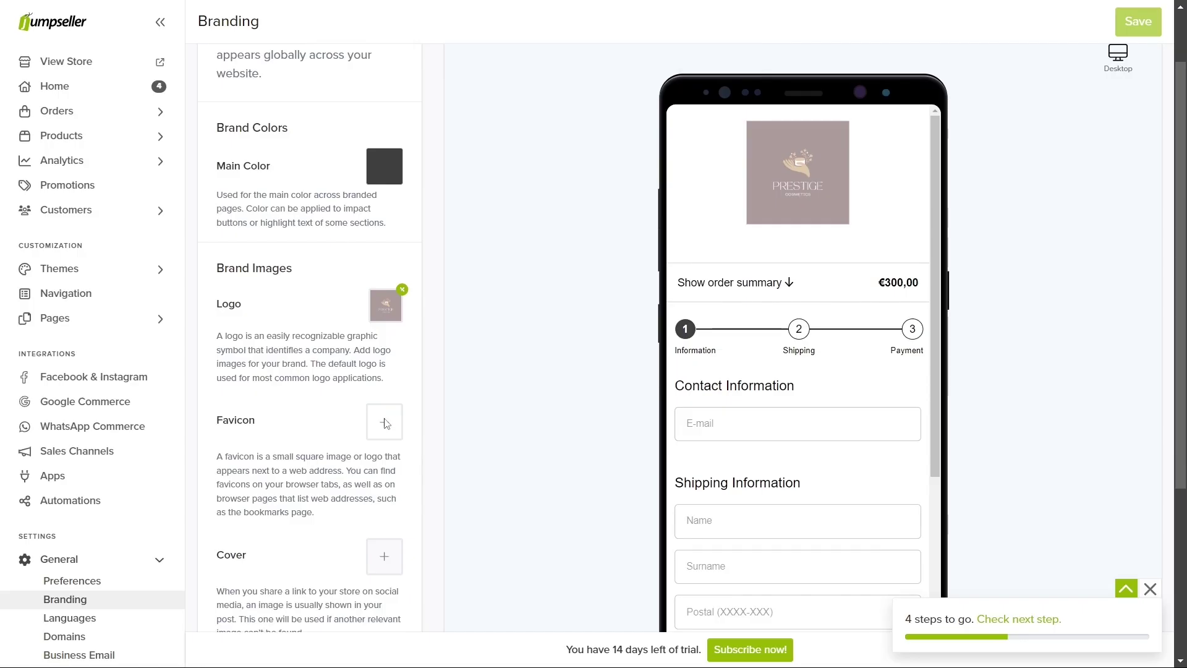
{"action": "left_click", "coordinate": [388, 418]}
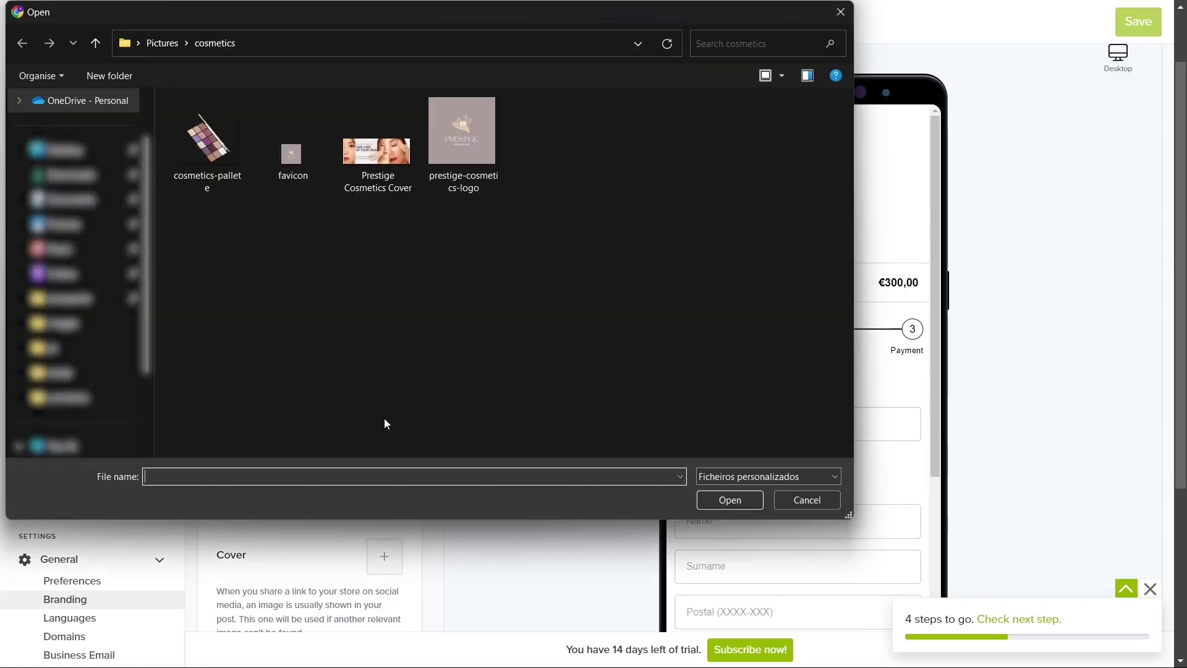
{"action": "double_click", "coordinate": [307, 176]}
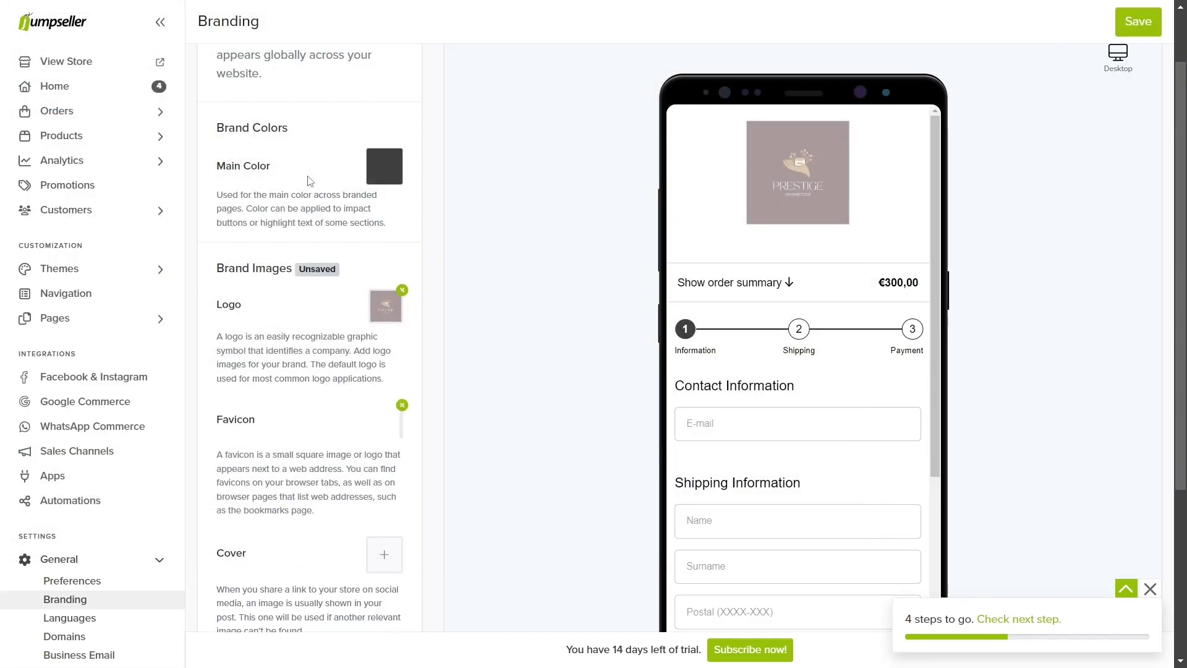
{"action": "scroll", "coordinate": [310, 195], "scroll_direction": "down", "scroll_amount": 3}
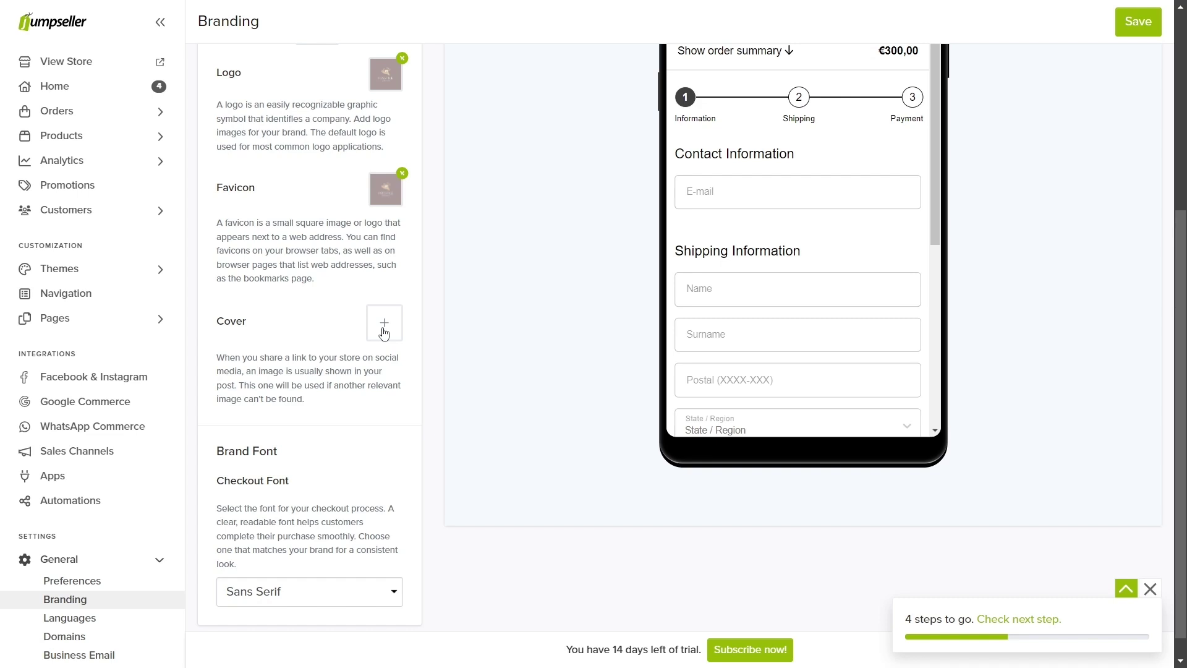
{"action": "left_click", "coordinate": [383, 332]}
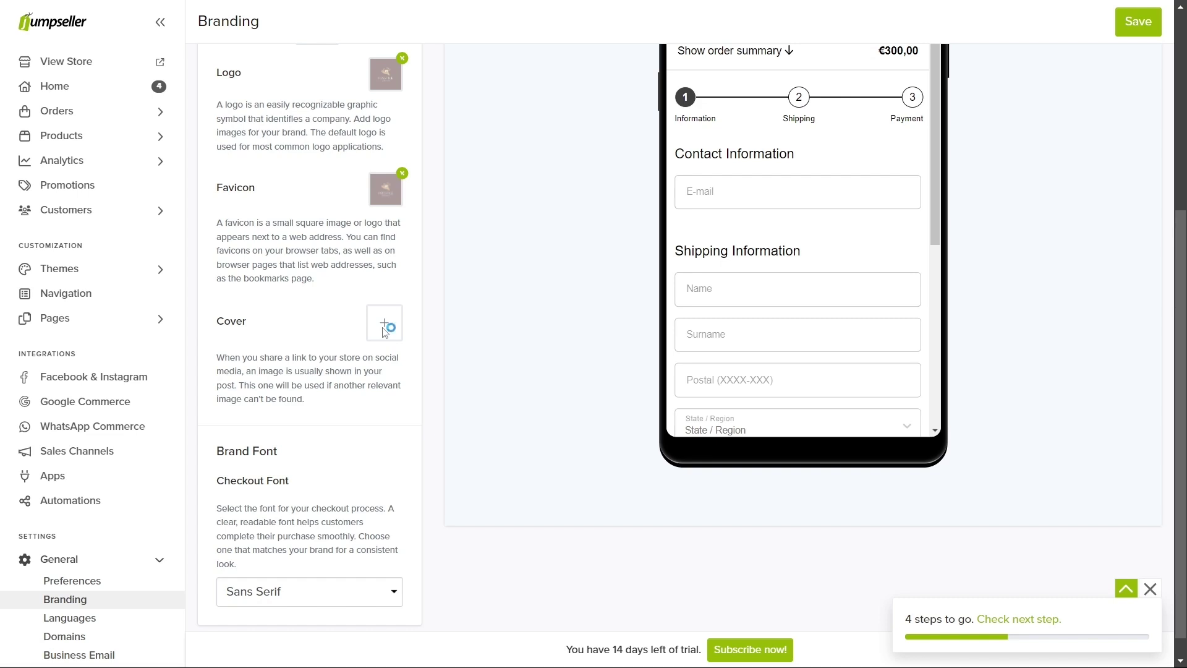
{"action": "double_click", "coordinate": [366, 170]}
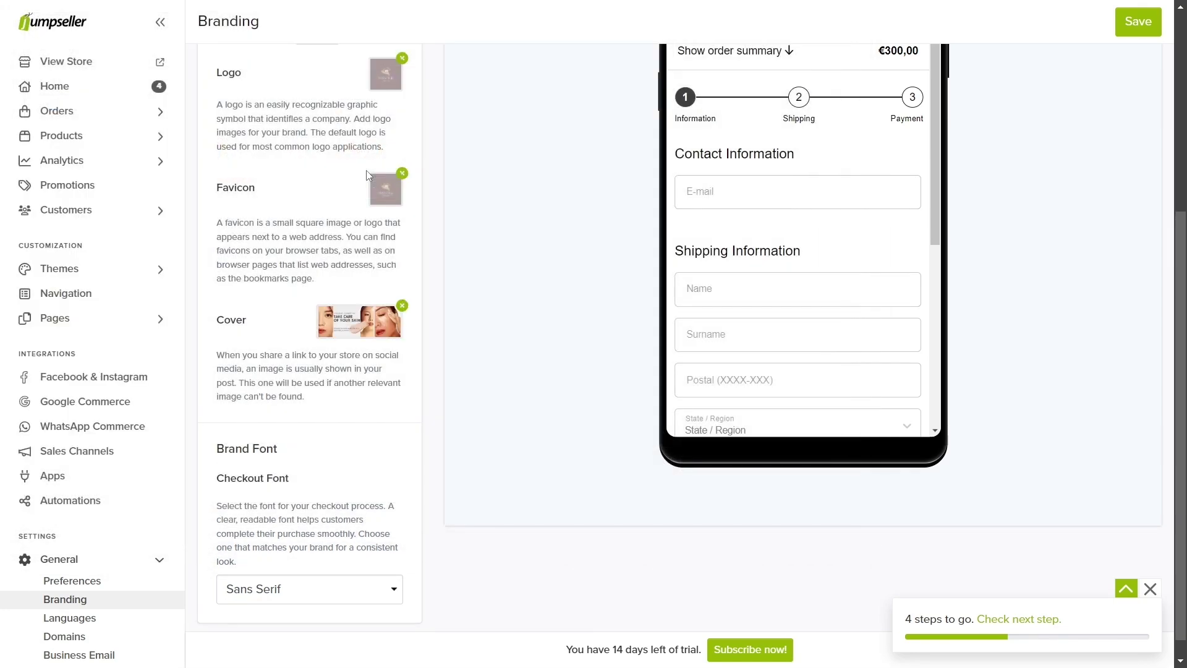
{"action": "left_click", "coordinate": [1126, 24]}
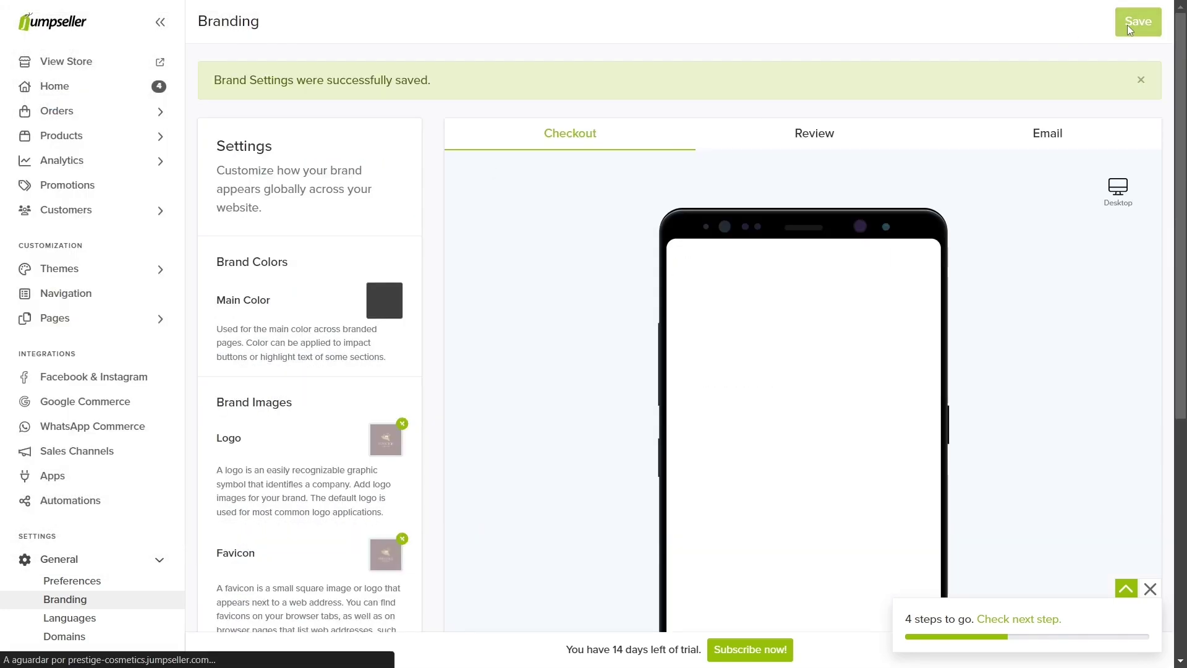
Step: View the live store, then set the checkout font to Poppins in Branding
{"action": "left_click", "coordinate": [165, 61]}
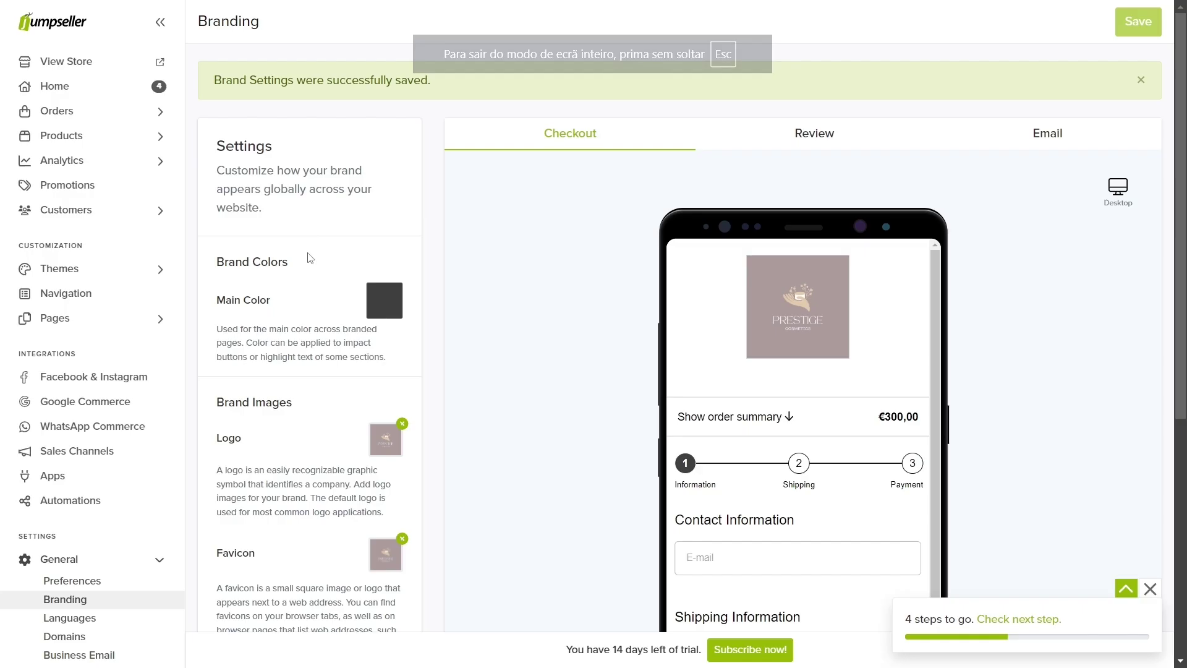
{"action": "scroll", "coordinate": [292, 555], "scroll_direction": "down", "scroll_amount": 5}
{"action": "left_click", "coordinate": [292, 556]}
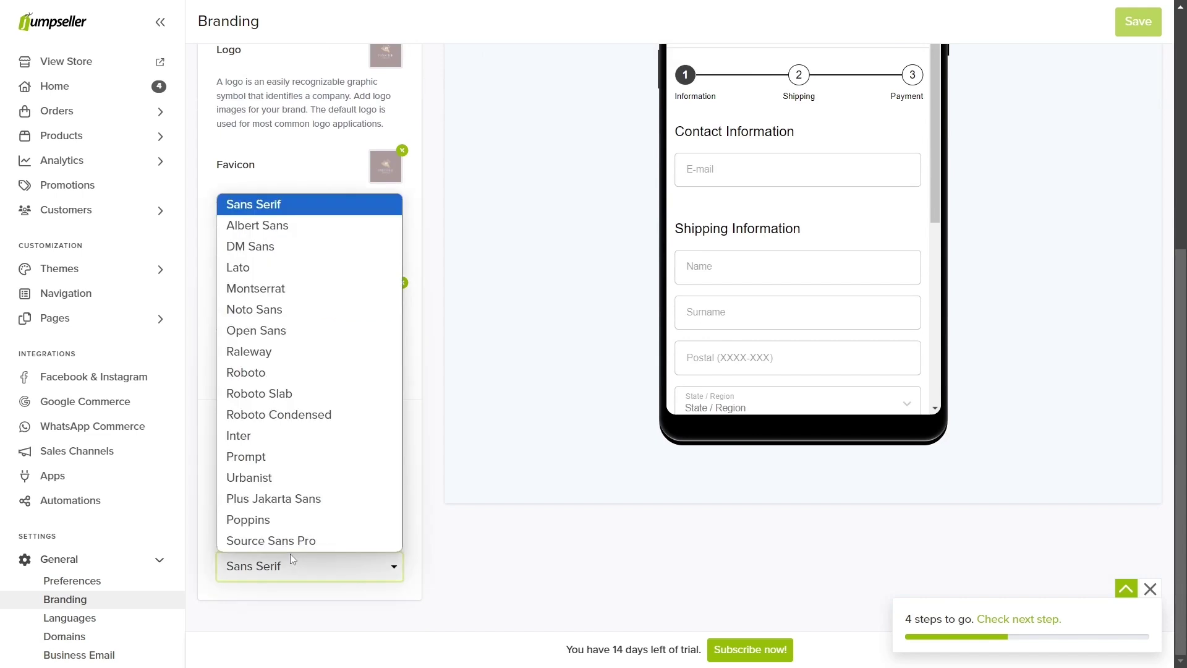
{"action": "left_click", "coordinate": [305, 518]}
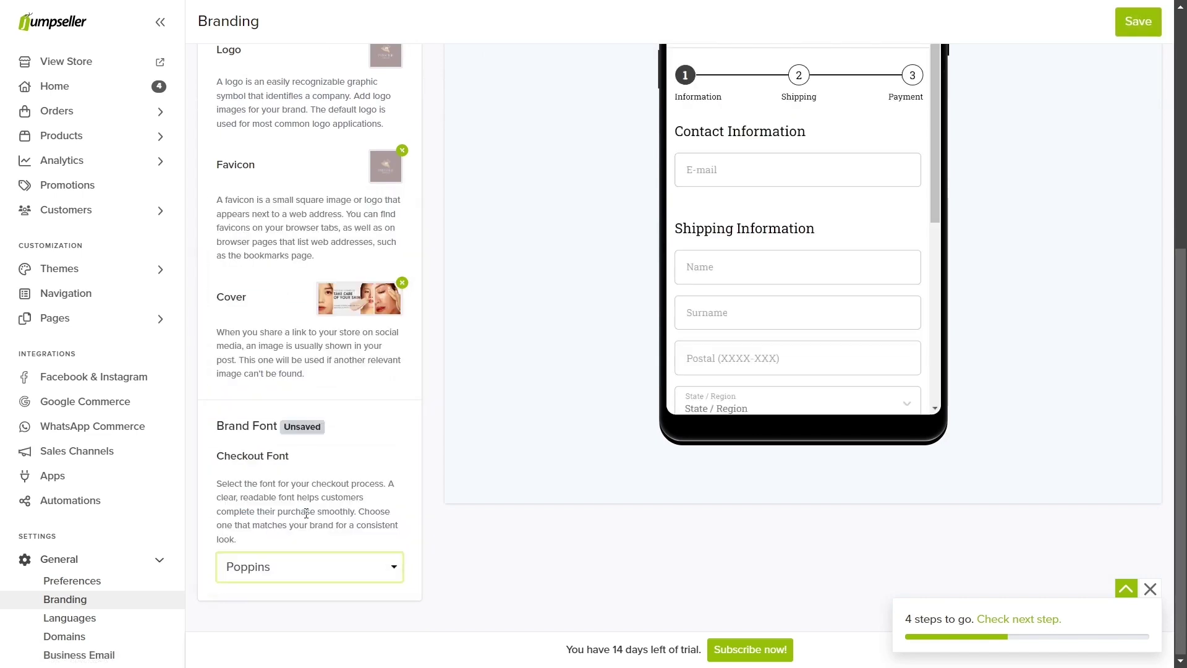
{"action": "left_click", "coordinate": [298, 555]}
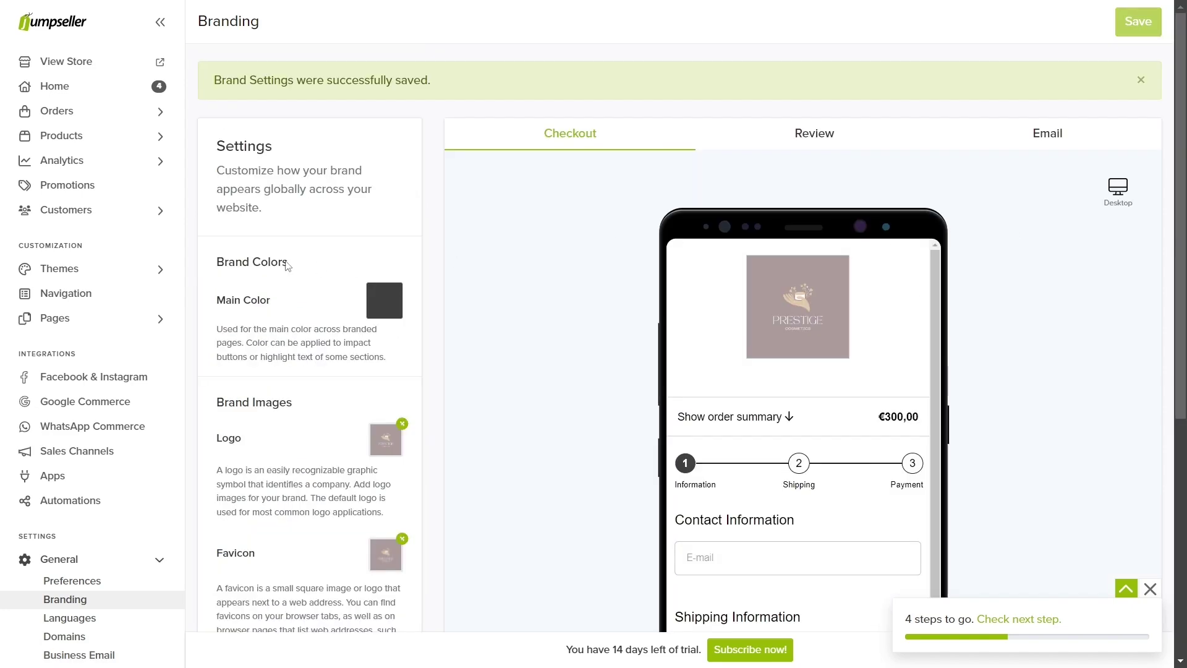
{"action": "left_click", "coordinate": [154, 266]}
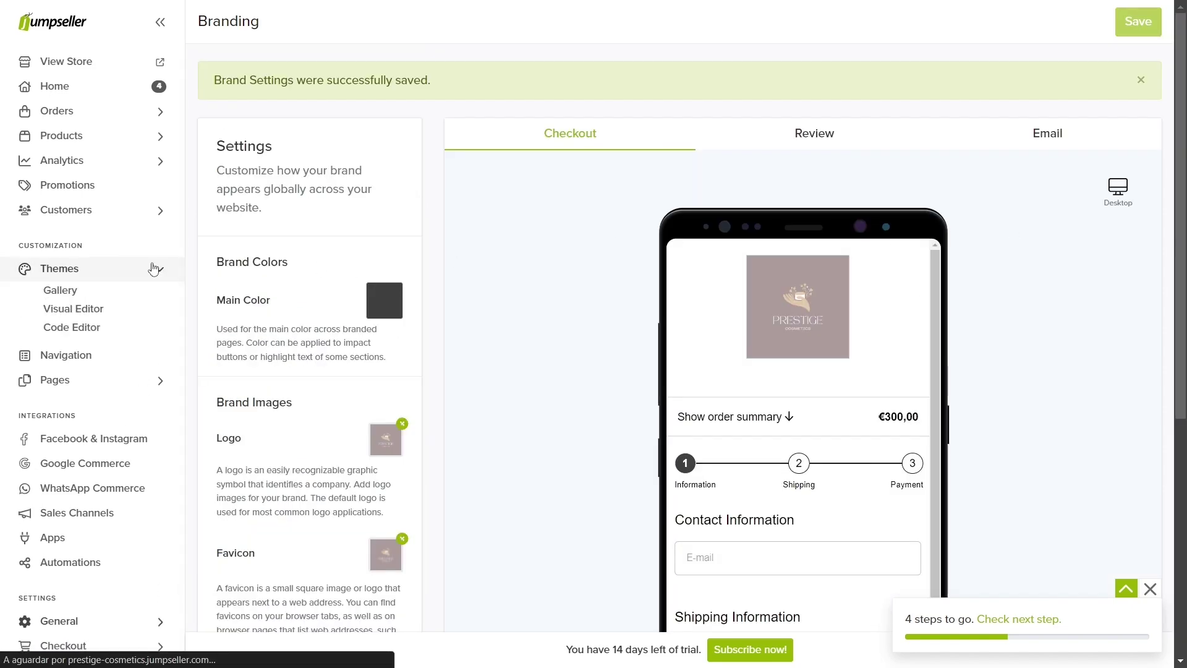
Step: Install the Organic theme from the Theme Library, apply it, and preview the live storefront
{"action": "left_click", "coordinate": [128, 303]}
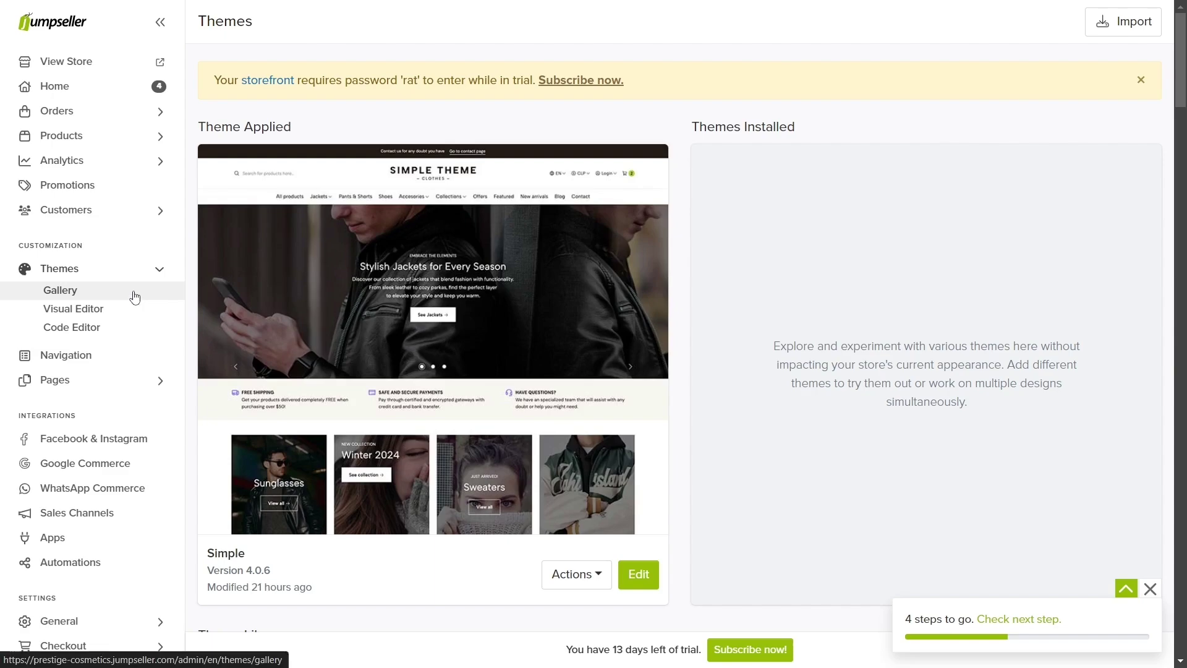
{"action": "scroll", "coordinate": [594, 287], "scroll_direction": "down", "scroll_amount": 15}
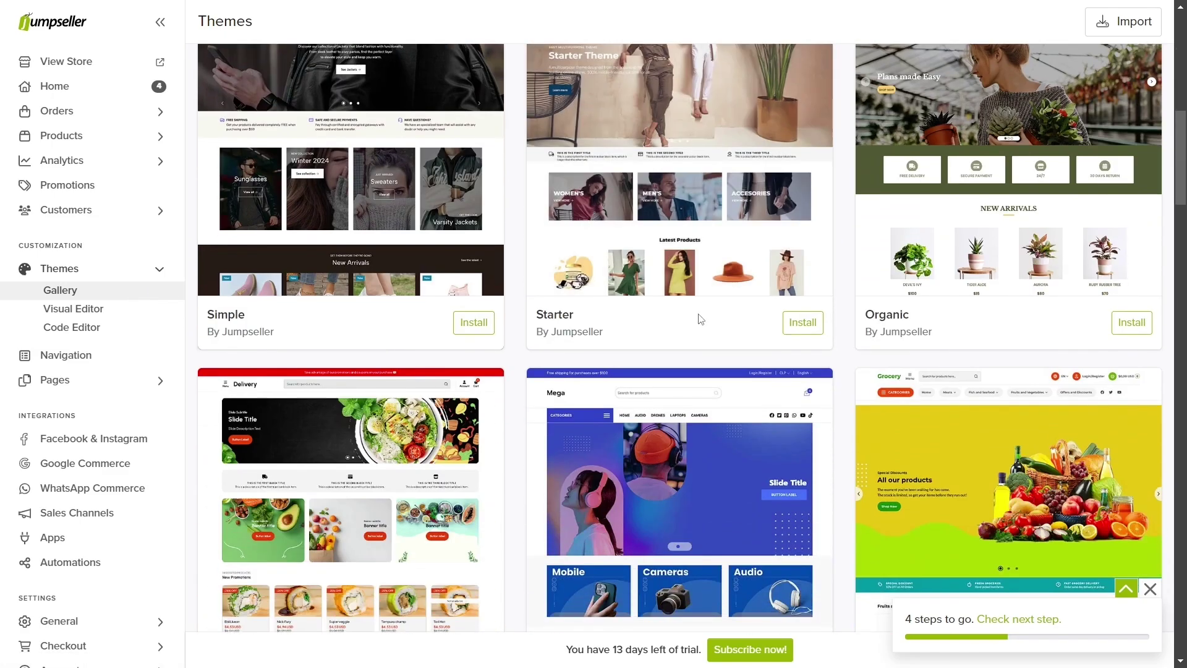
{"action": "scroll", "coordinate": [700, 318], "scroll_direction": "down", "scroll_amount": 7}
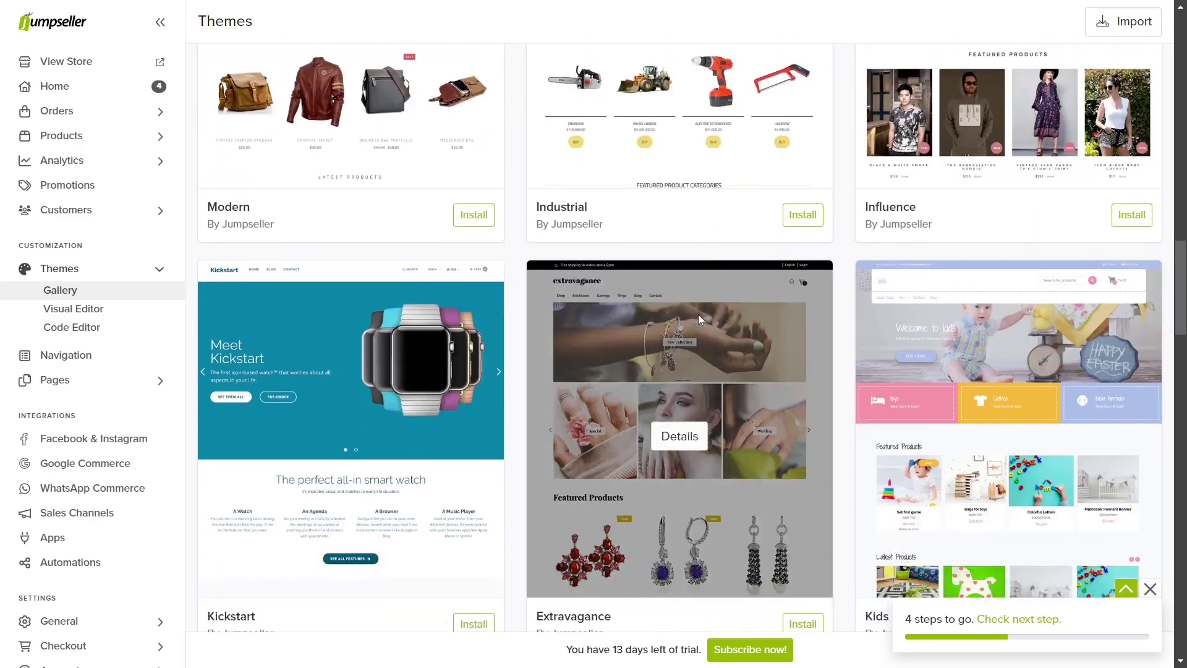
{"action": "scroll", "coordinate": [700, 318], "scroll_direction": "up", "scroll_amount": 6}
{"action": "scroll", "coordinate": [698, 314], "scroll_direction": "up", "scroll_amount": 6}
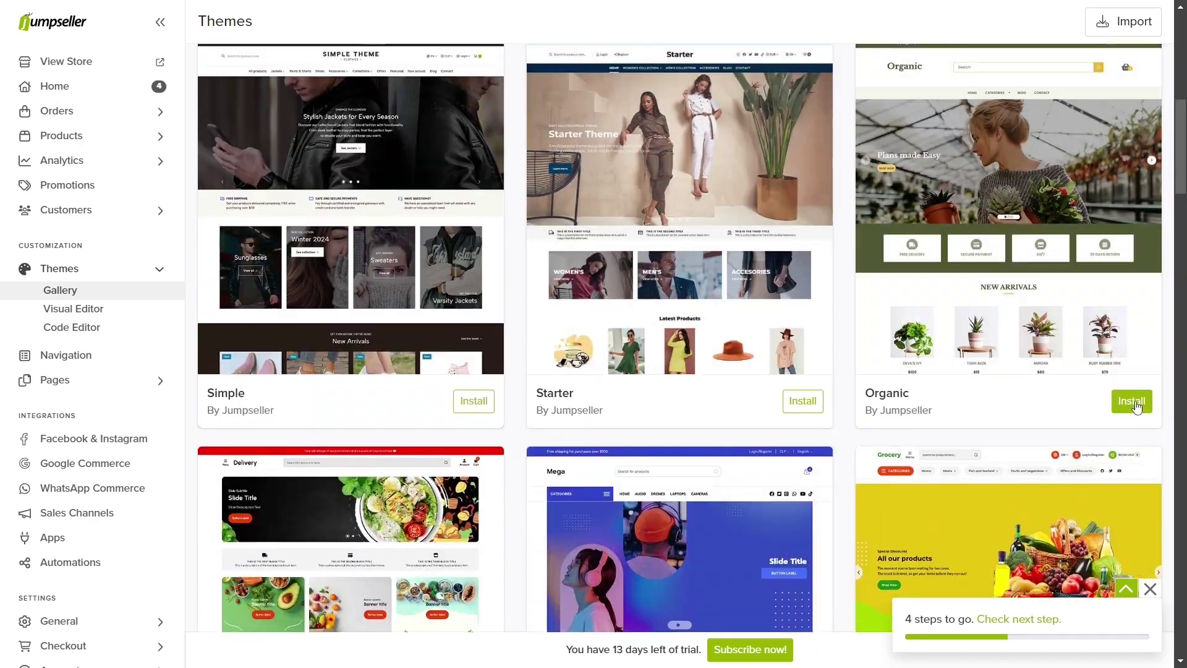
{"action": "left_click", "coordinate": [1134, 403]}
{"action": "left_click", "coordinate": [839, 440]}
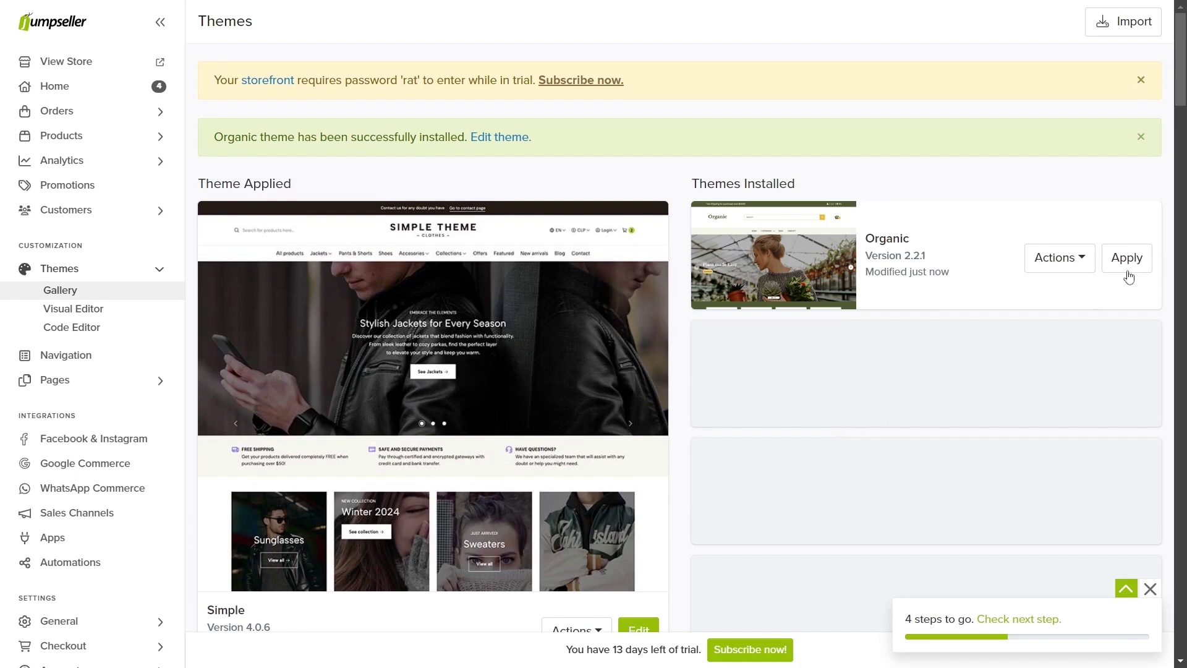
{"action": "left_click", "coordinate": [1128, 272]}
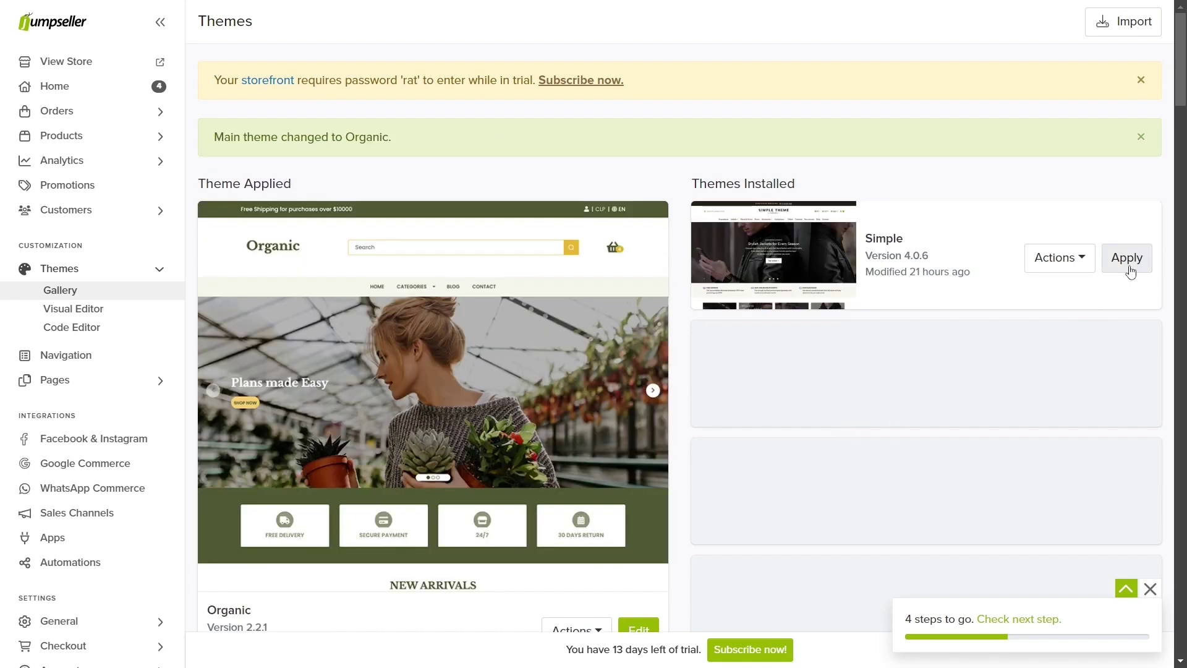
{"action": "left_click", "coordinate": [144, 63]}
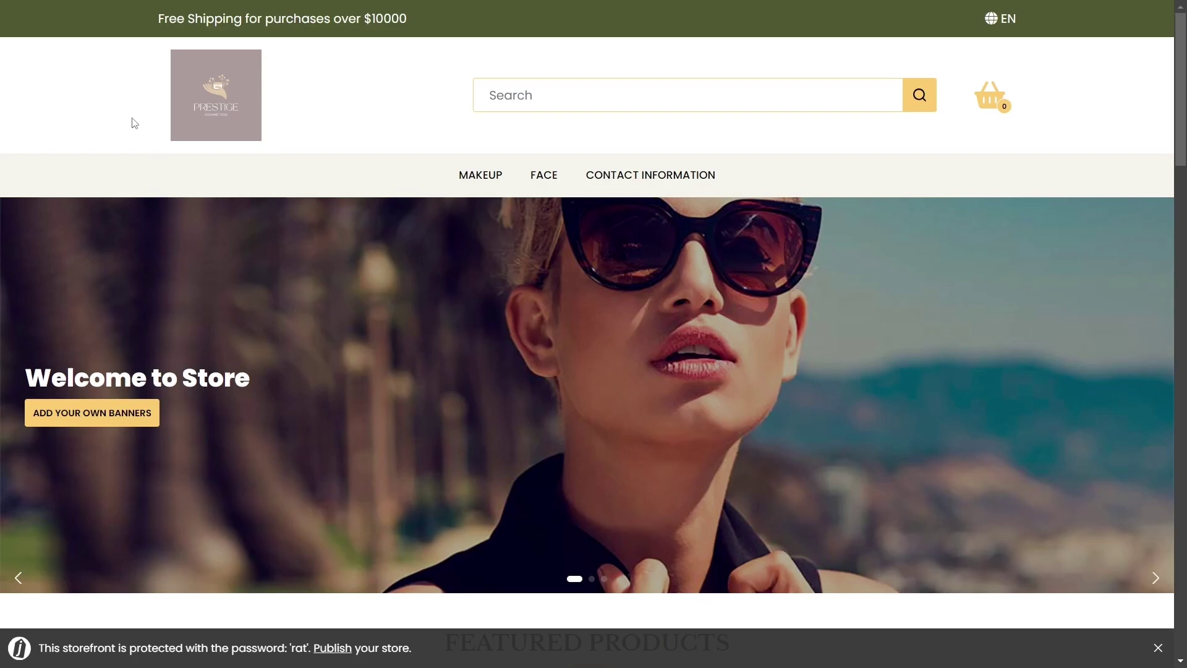
{"action": "key", "text": "ctrl+w"}
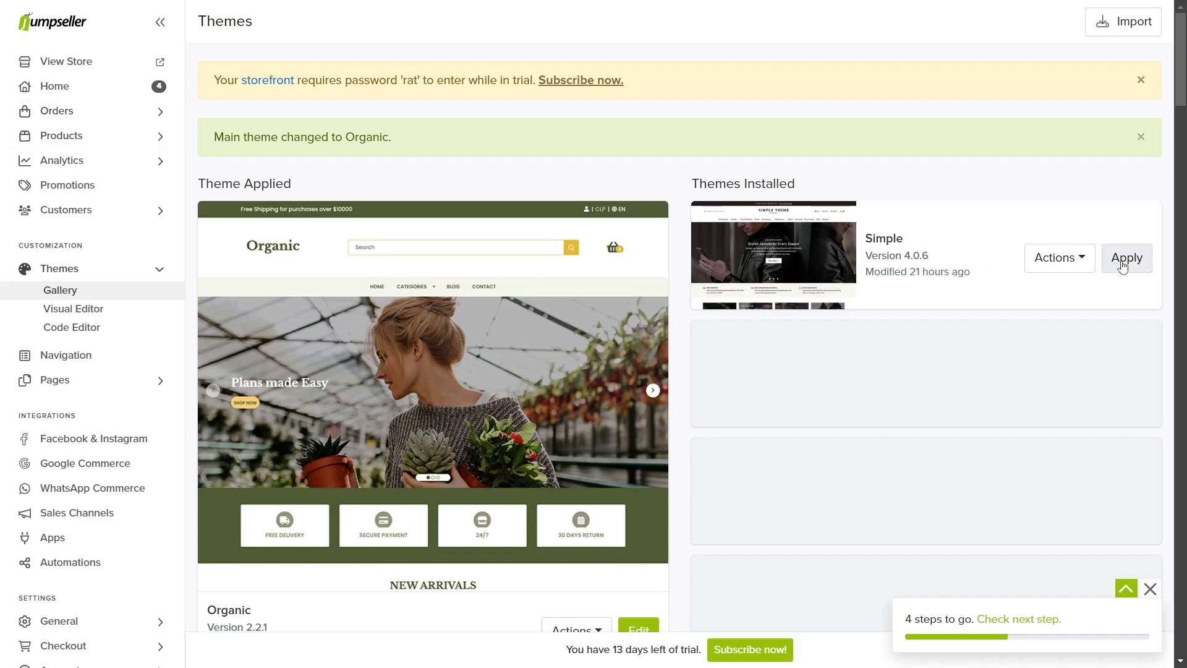
Step: Make Simple the main theme again and open it in the visual editor
{"action": "left_click", "coordinate": [1124, 261]}
{"action": "scroll", "coordinate": [620, 352], "scroll_direction": "down", "scroll_amount": 1}
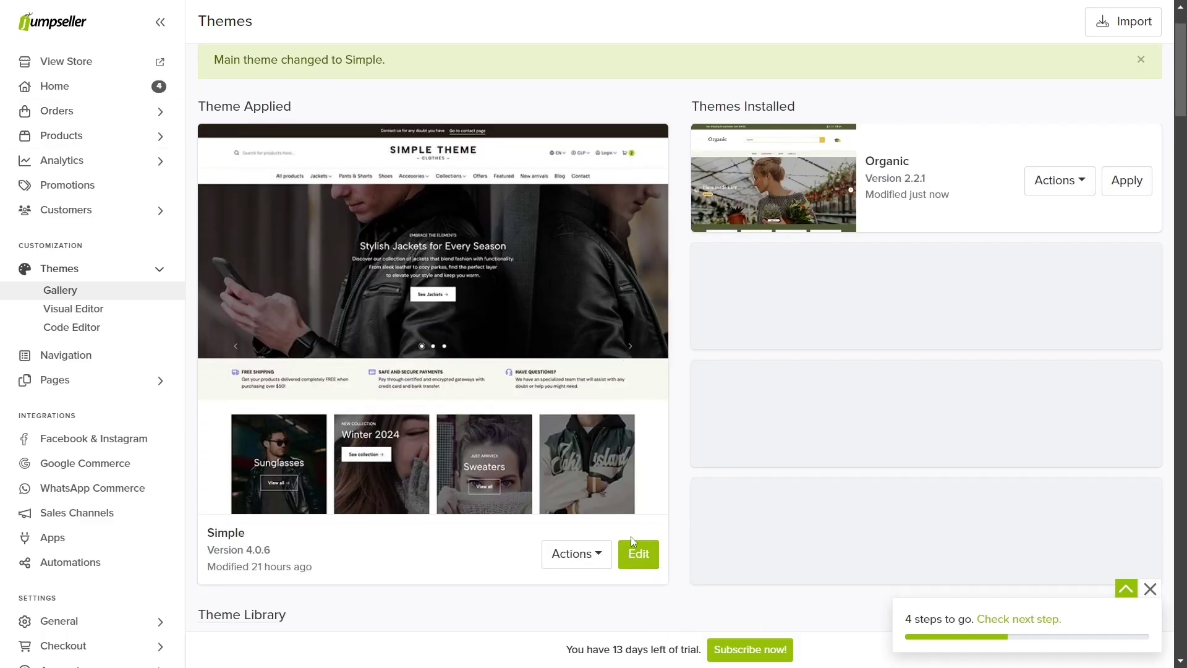
{"action": "left_click", "coordinate": [642, 553]}
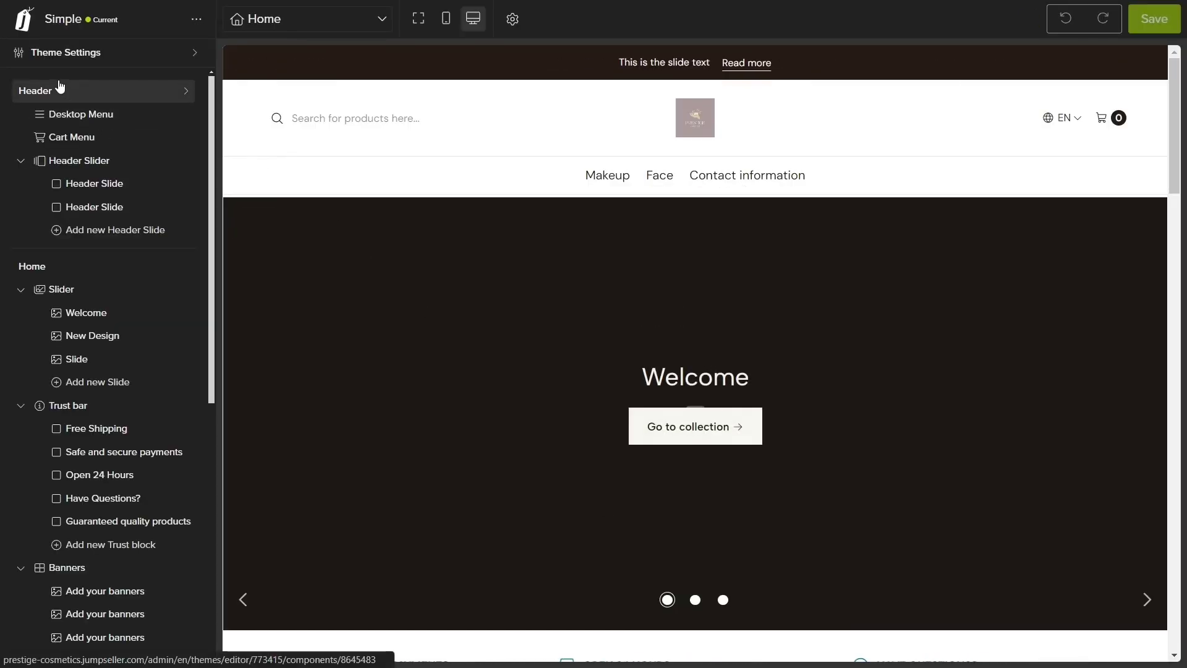
Step: Add a Testimonials component from the New list to the Simple theme's Home page
{"action": "scroll", "coordinate": [45, 264], "scroll_direction": "down", "scroll_amount": 8}
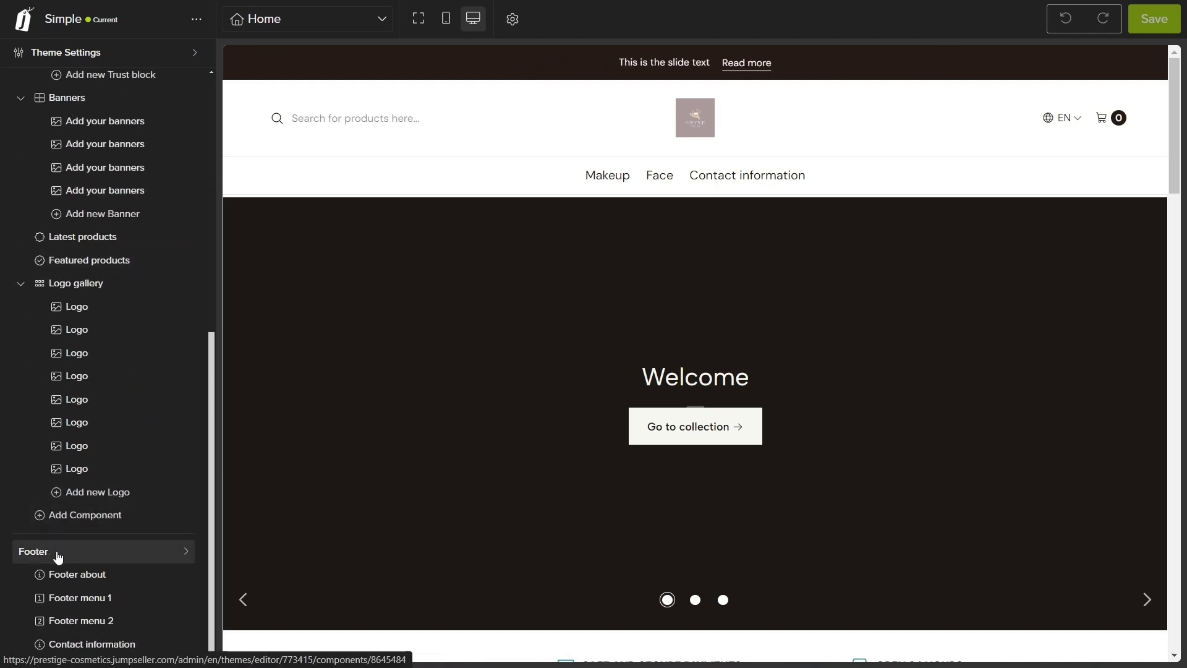
{"action": "left_click", "coordinate": [76, 521]}
{"action": "scroll", "coordinate": [74, 521], "scroll_direction": "down", "scroll_amount": 1}
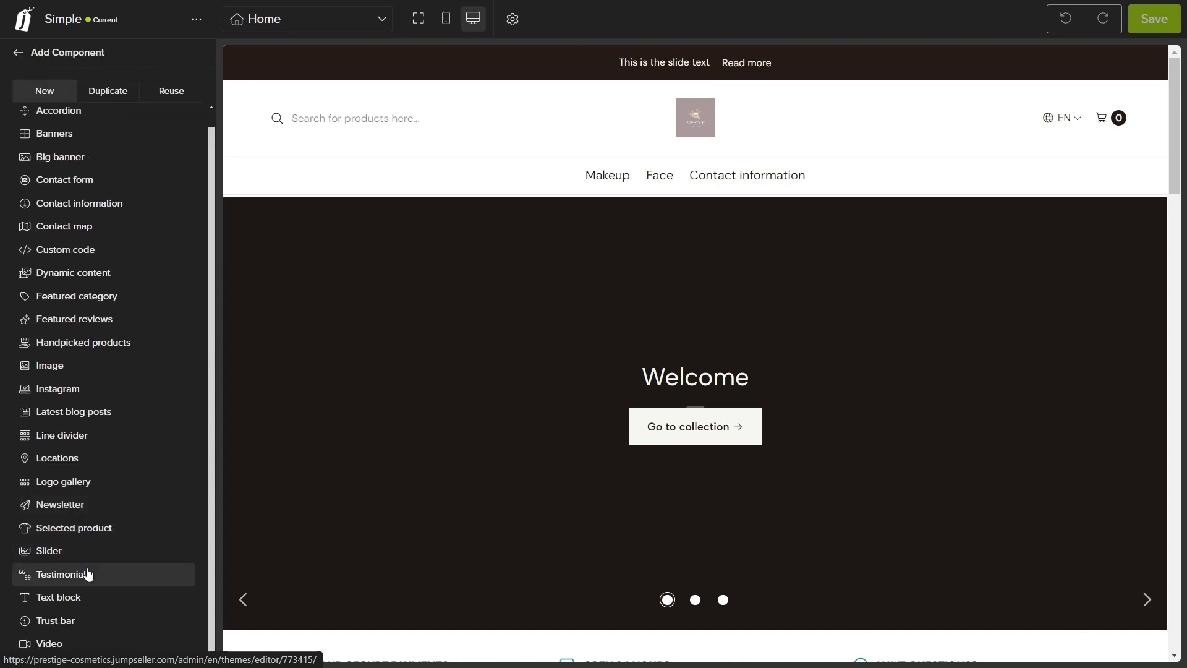
{"action": "left_click", "coordinate": [88, 574]}
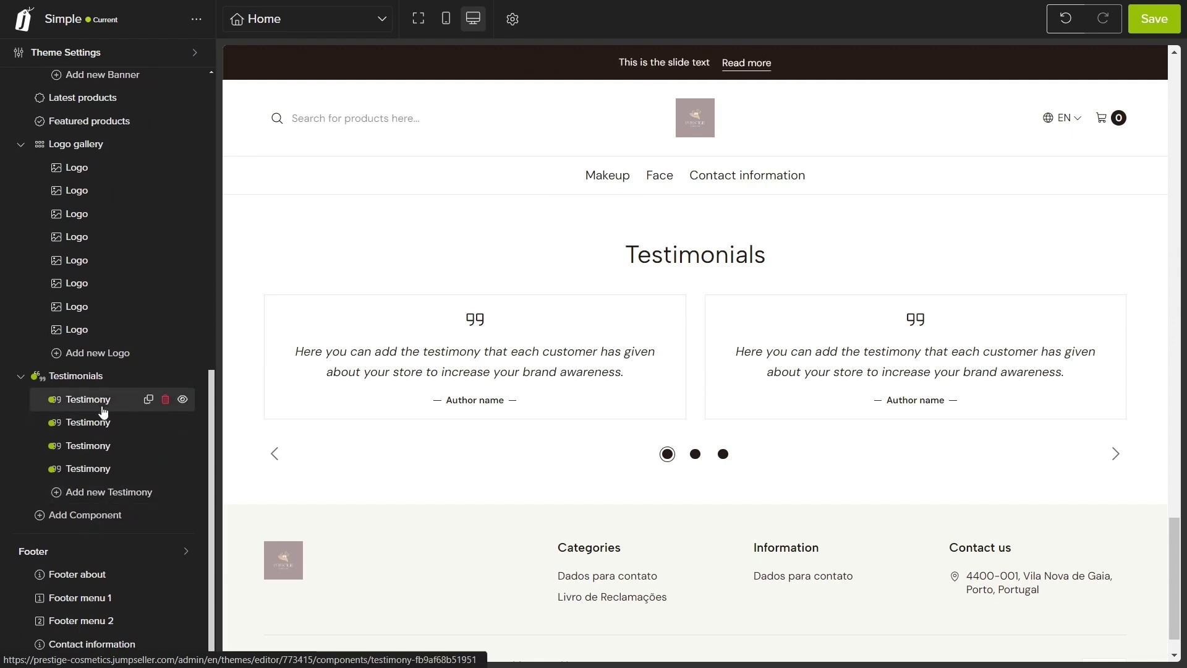
Step: Give the first testimony the quote 'Trustworthy products, no complaints.', an author name, and the cosmetics-pallete image
{"action": "left_click", "coordinate": [102, 402]}
{"action": "type", "text": "Trustworthy"}
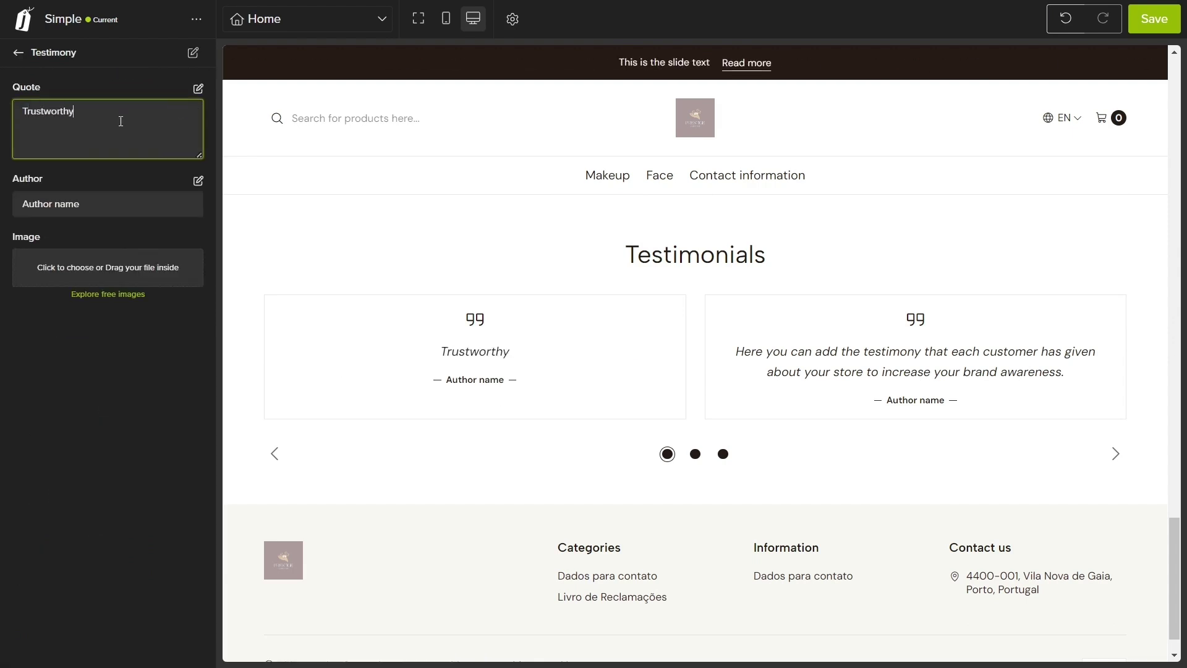
{"action": "type", "text": " products, no com,"}
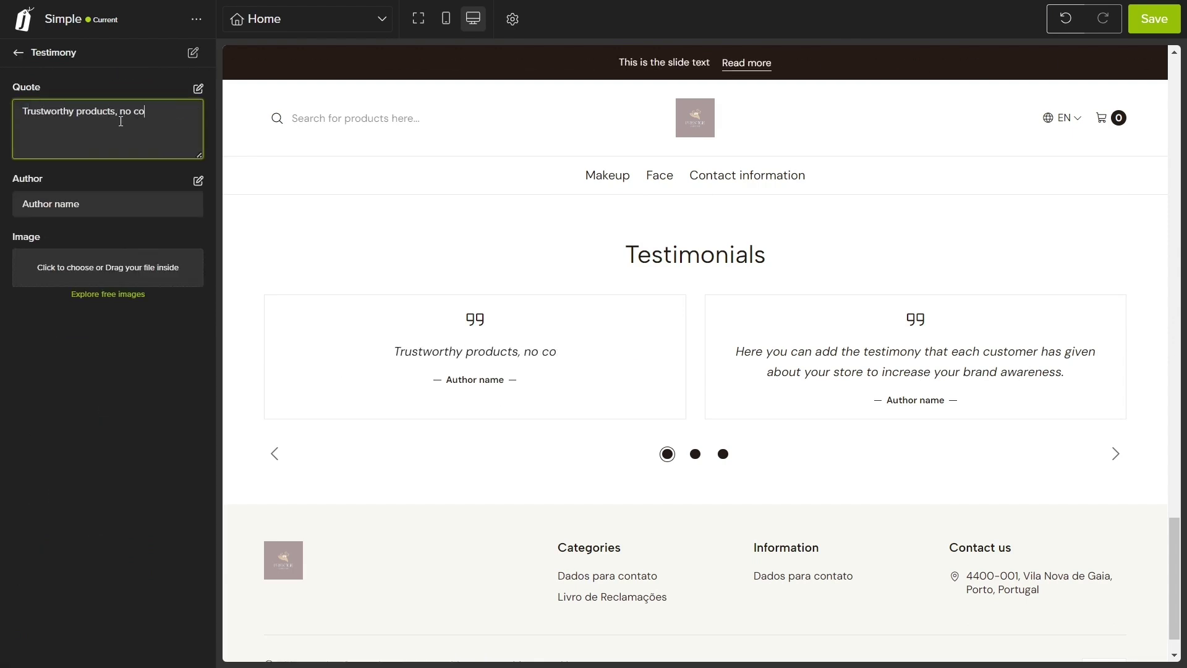
{"action": "key", "text": "BackSpace"}
{"action": "type", "text": "plaints."}
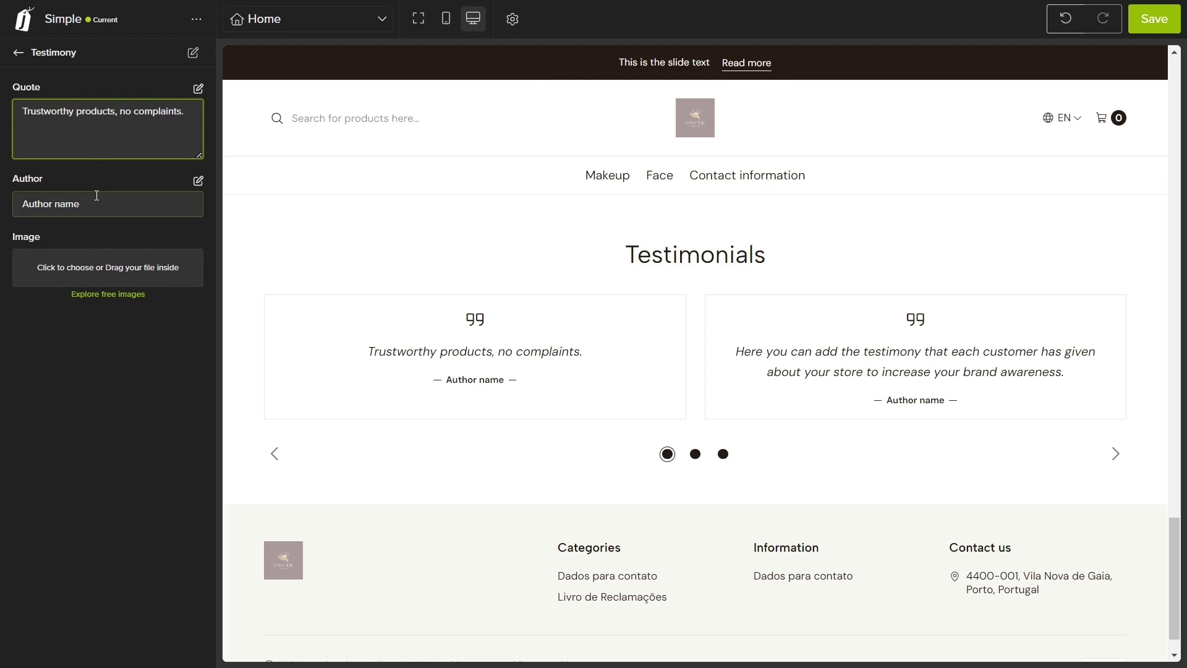
{"action": "left_click_drag", "start_coordinate": [93, 203], "coordinate": [23, 201]}
{"action": "type", "text": "Mary Jane"}
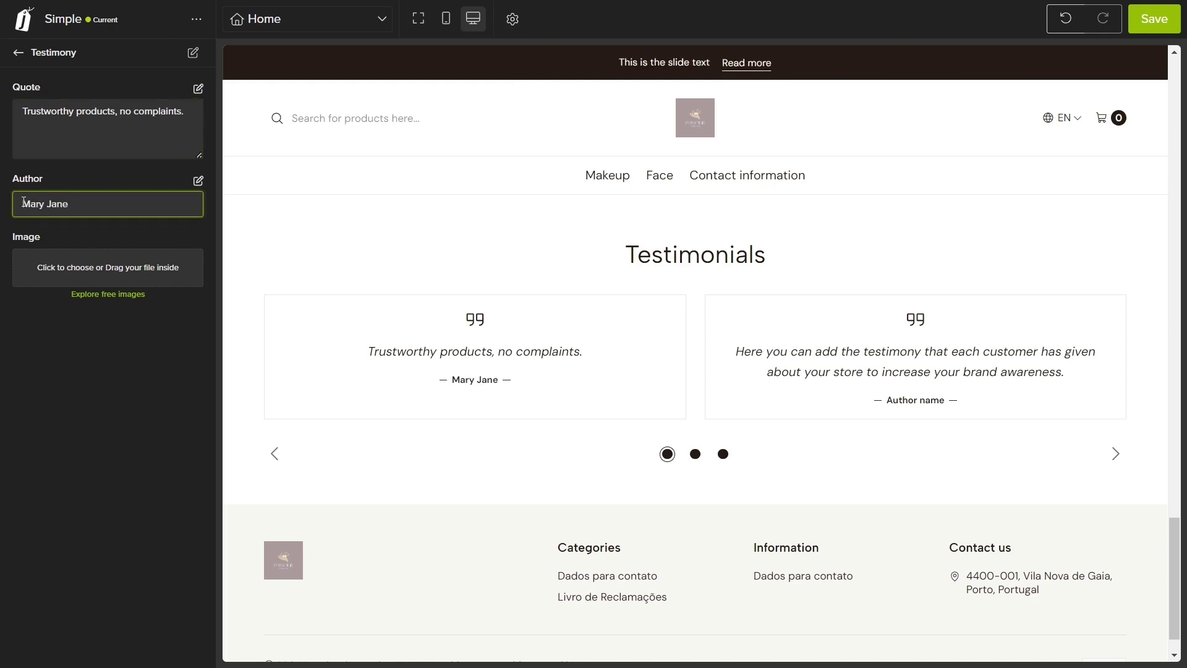
{"action": "left_click", "coordinate": [43, 266]}
{"action": "double_click", "coordinate": [228, 165]}
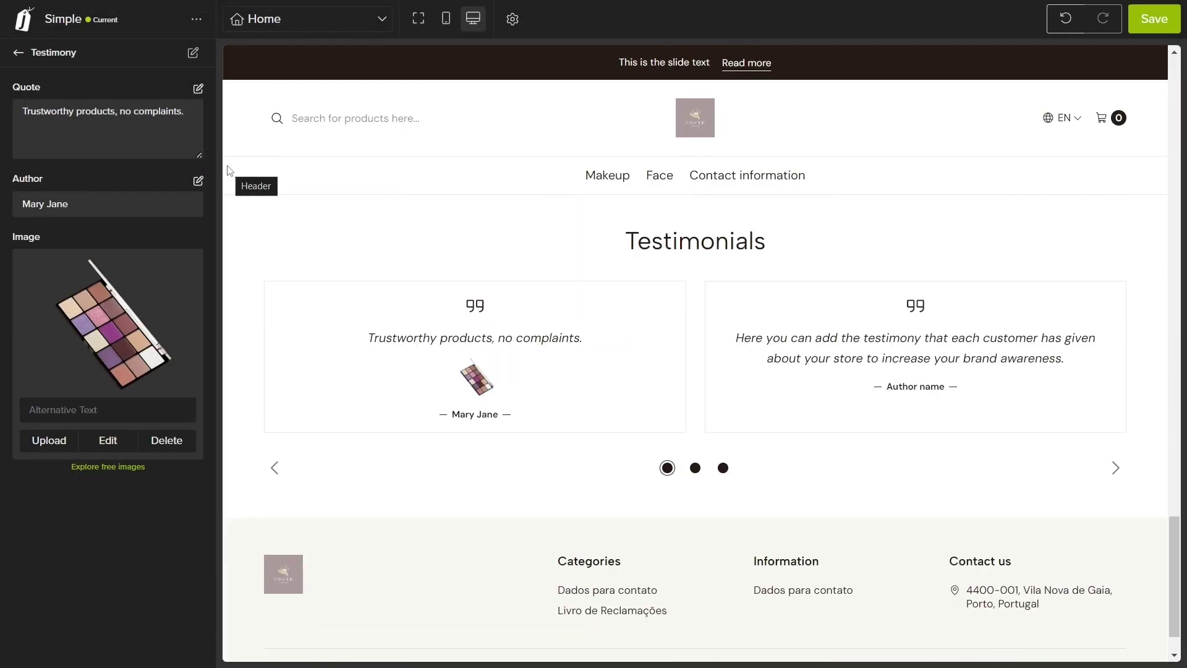
Step: Retitle the Testimonials section 'Our customers comments' and show three columns on desktop
{"action": "left_click", "coordinate": [19, 52]}
{"action": "scroll", "coordinate": [59, 248], "scroll_direction": "down", "scroll_amount": 8}
{"action": "left_click", "coordinate": [101, 437]}
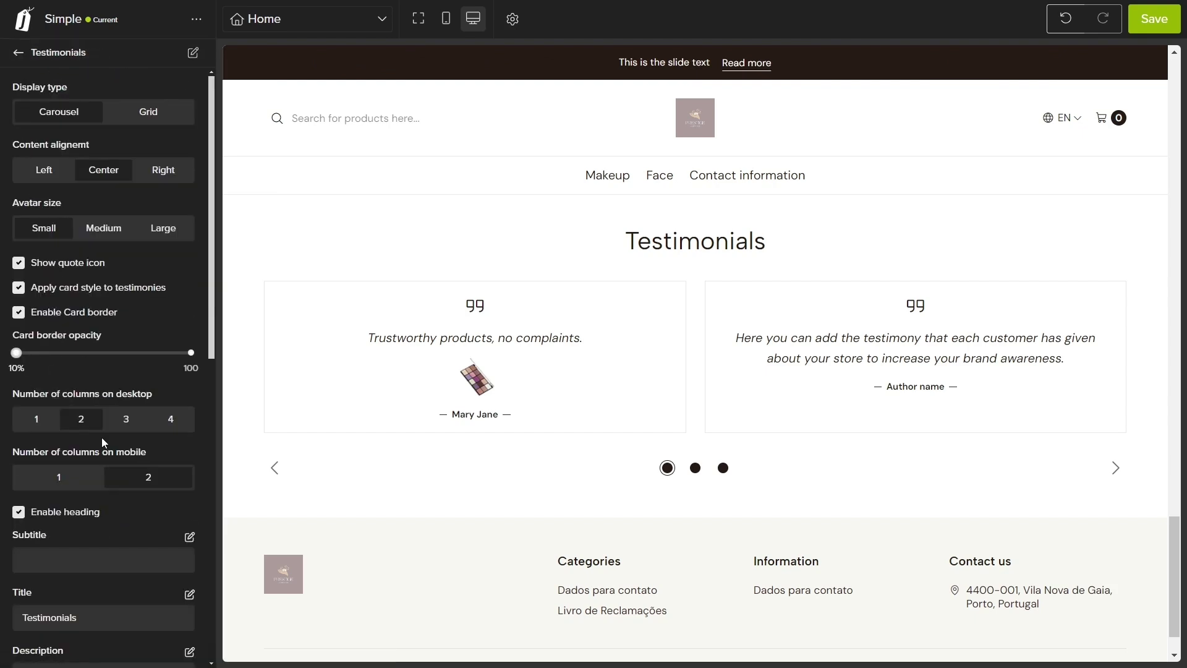
{"action": "scroll", "coordinate": [102, 436], "scroll_direction": "down", "scroll_amount": 3}
{"action": "double_click", "coordinate": [96, 465]}
{"action": "type", "text": "Our c"}
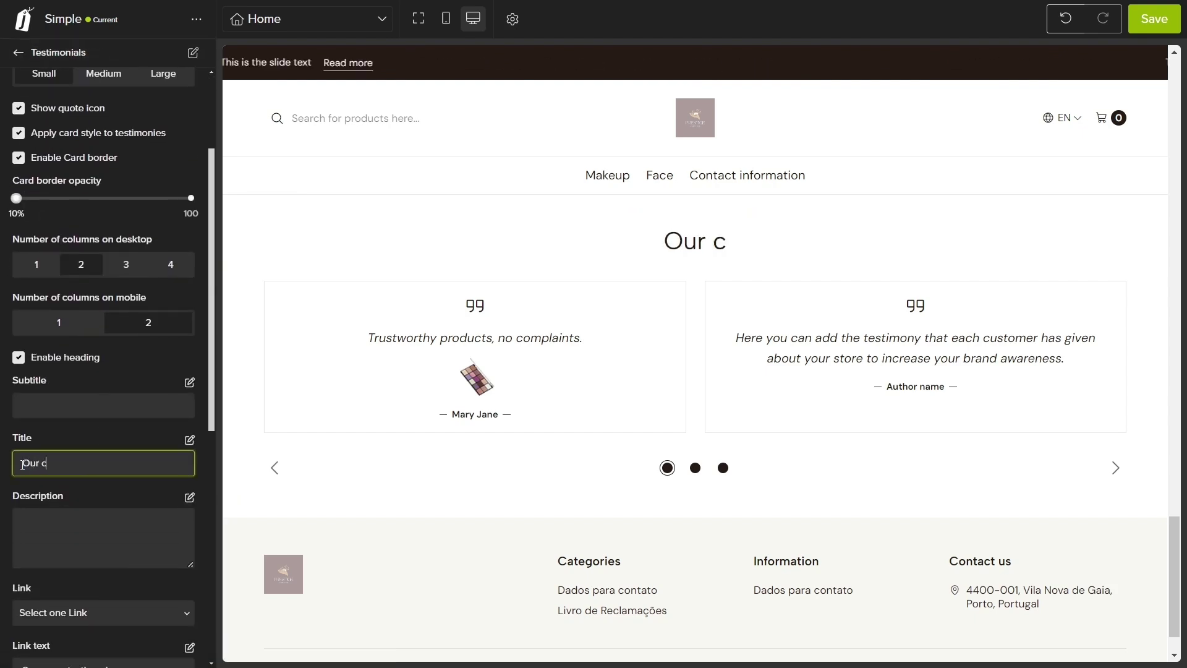
{"action": "type", "text": "ustomers comments"}
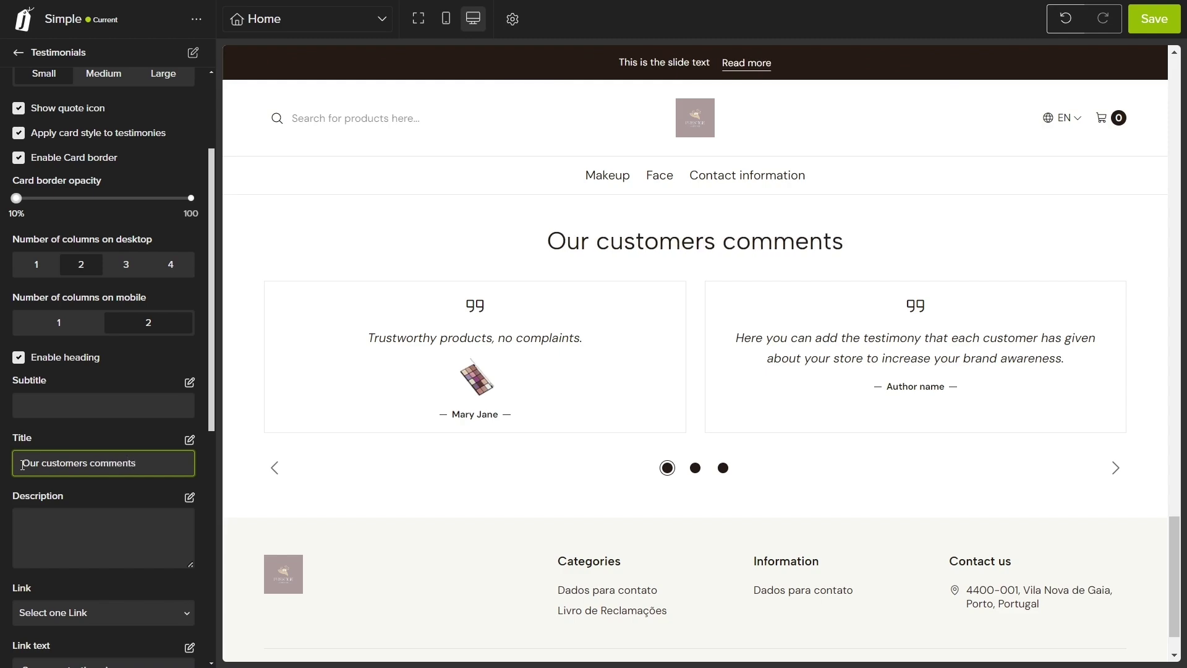
{"action": "left_click", "coordinate": [119, 270]}
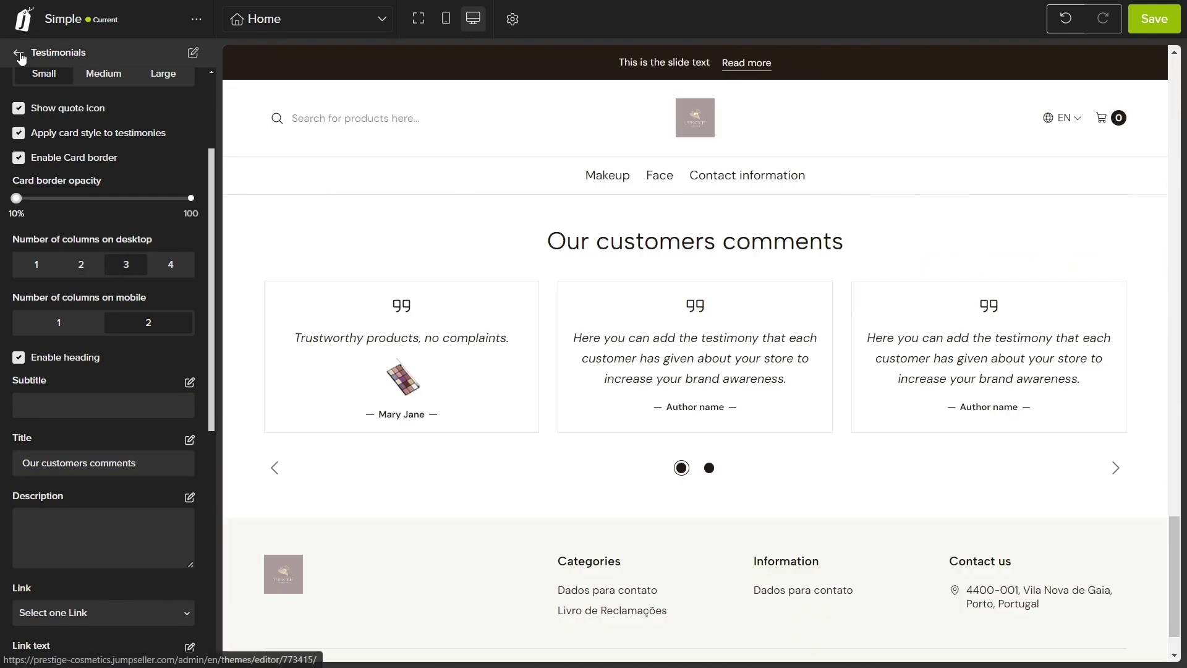
{"action": "left_click", "coordinate": [19, 54]}
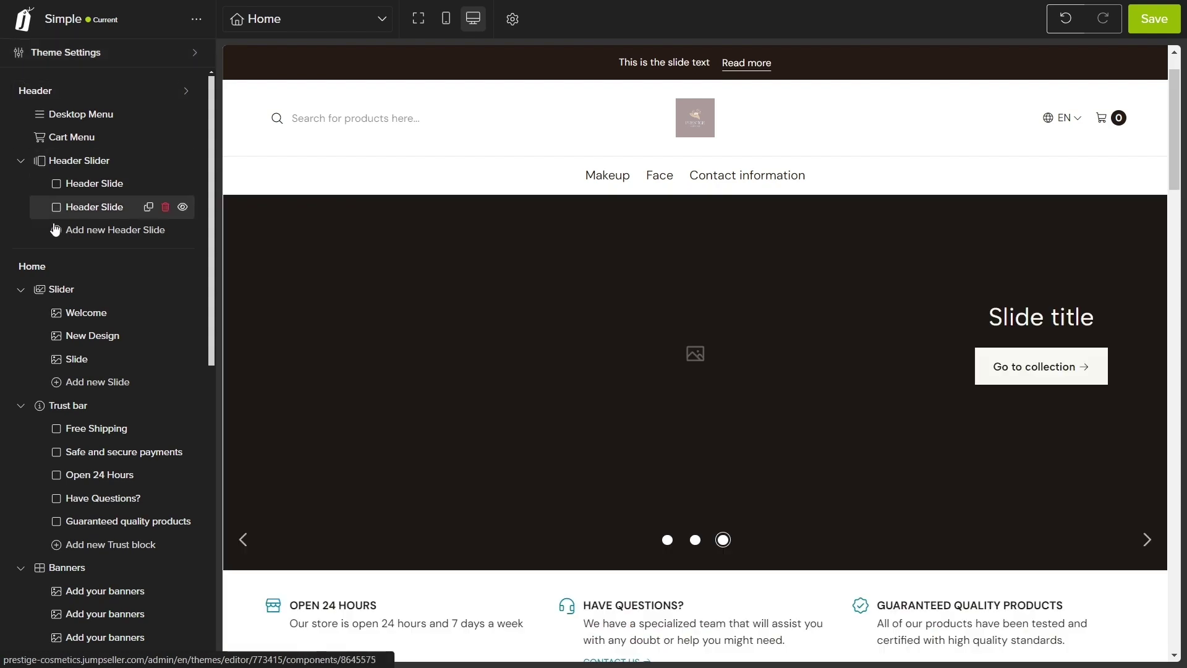
Step: Set the hero slide's desktop image to Prestige Cosmetics Cover with alt text 'Brand cover'
{"action": "left_click", "coordinate": [91, 321]}
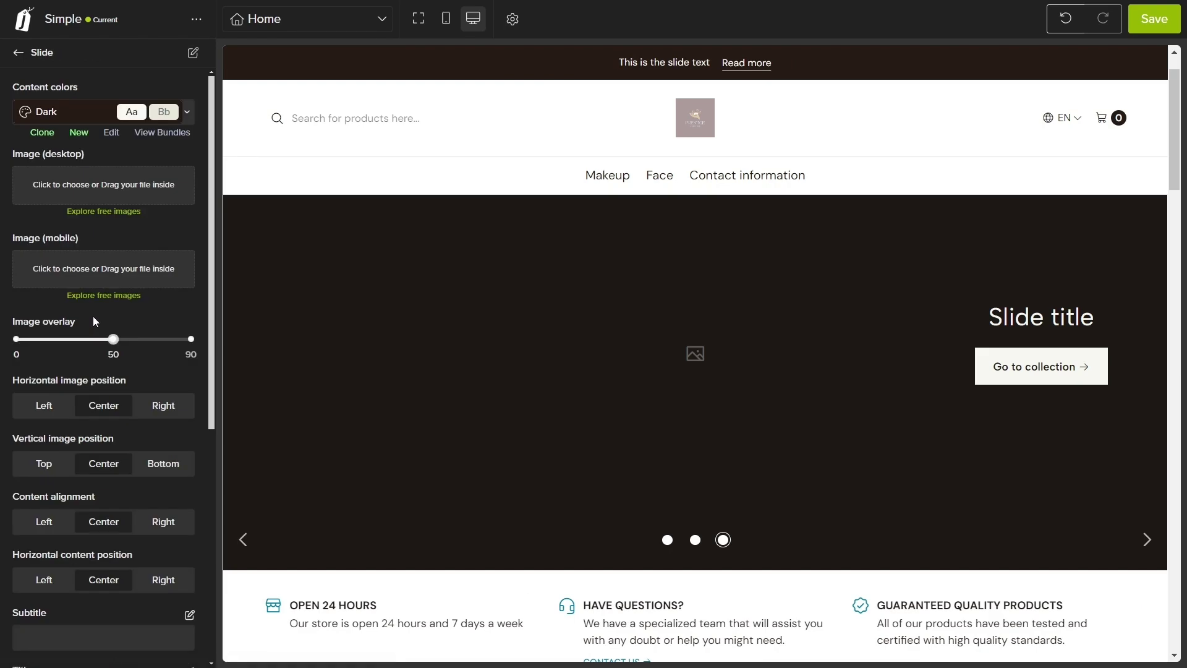
{"action": "left_click", "coordinate": [101, 187]}
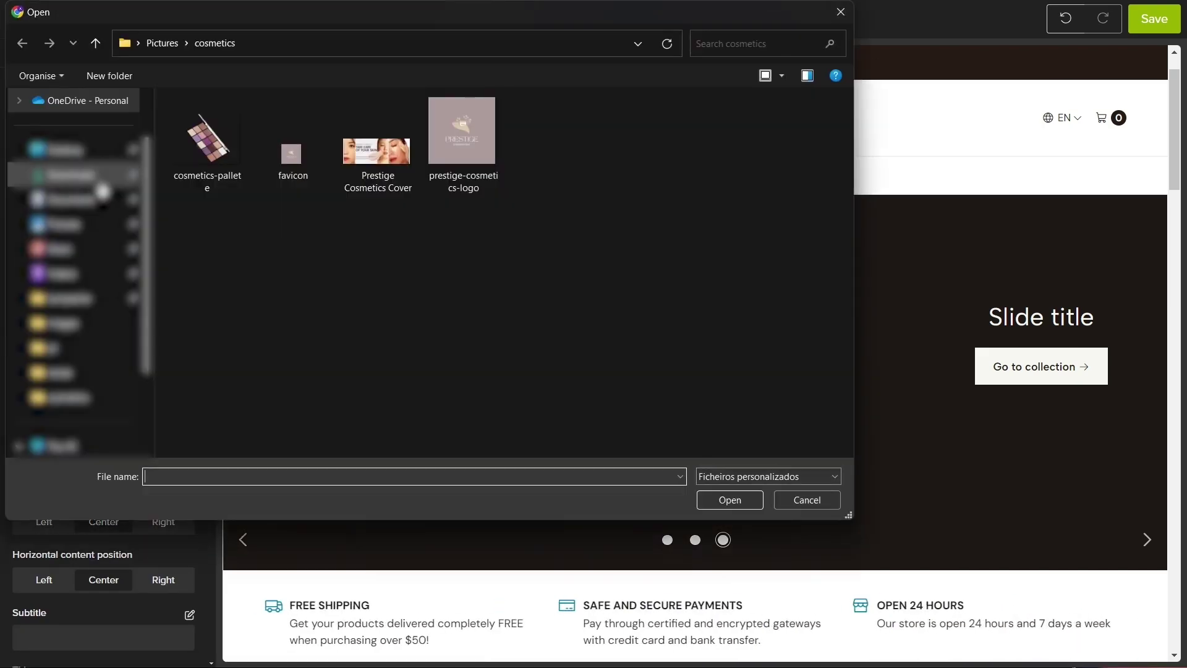
{"action": "left_click", "coordinate": [363, 172]}
{"action": "double_click", "coordinate": [361, 167]}
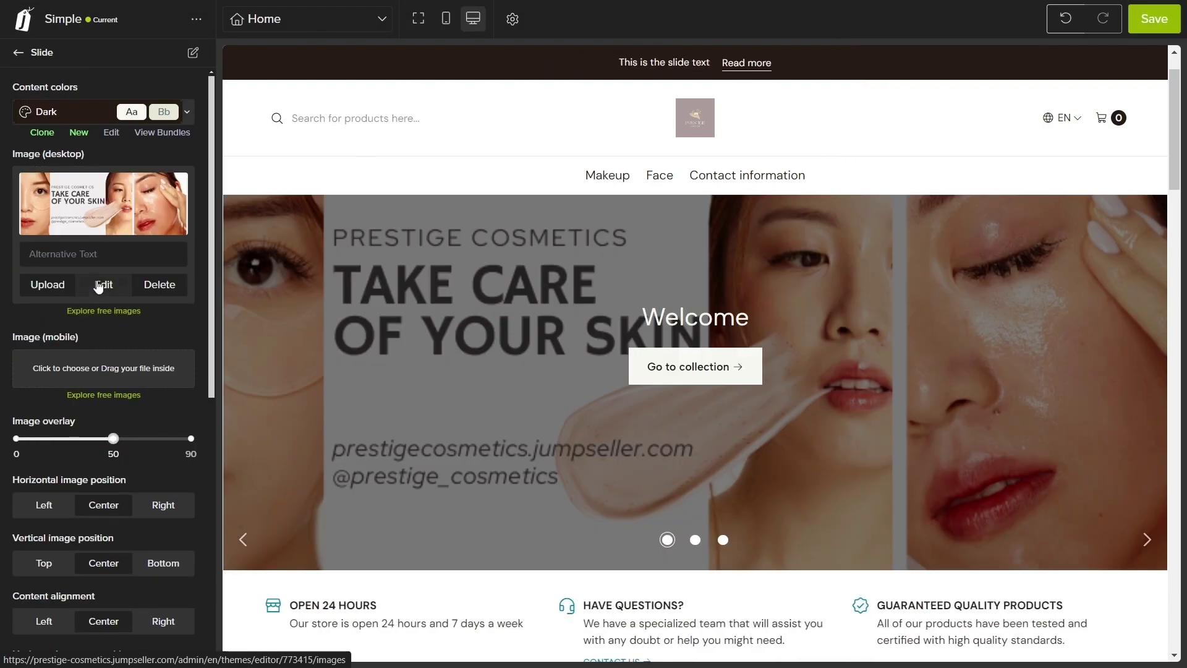
{"action": "left_click", "coordinate": [91, 259]}
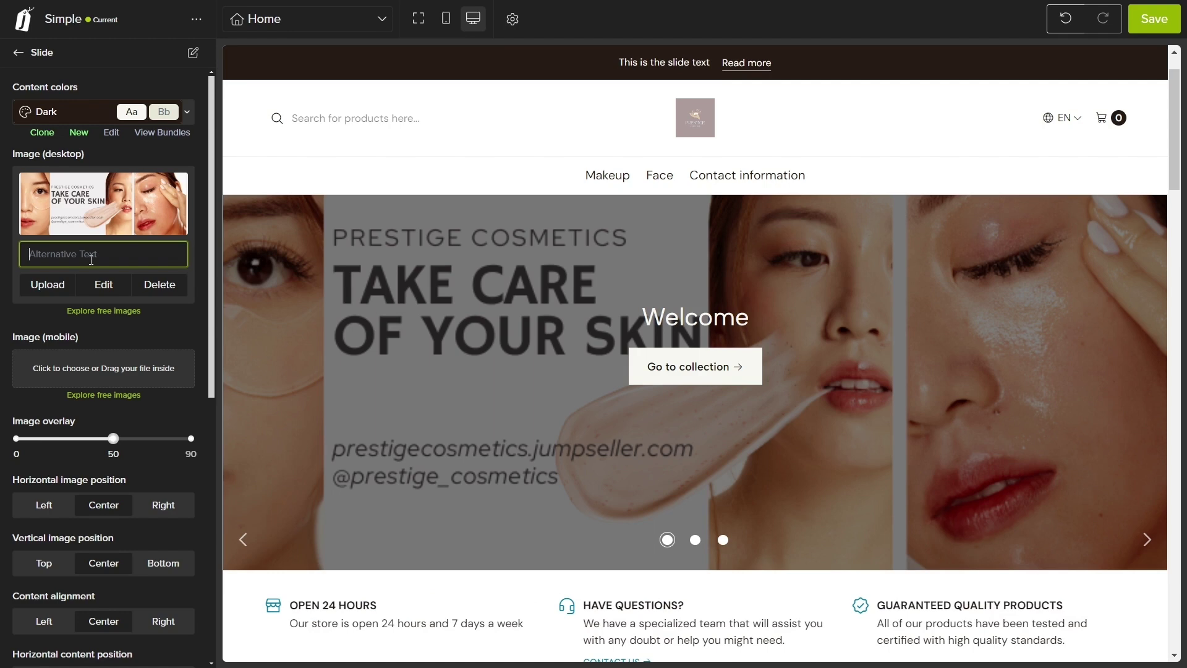
{"action": "type", "text": "Brand cover"}
Step: Change the hero slide's title to 'Welcome to your own spa'
{"action": "scroll", "coordinate": [89, 303], "scroll_direction": "down", "scroll_amount": 5}
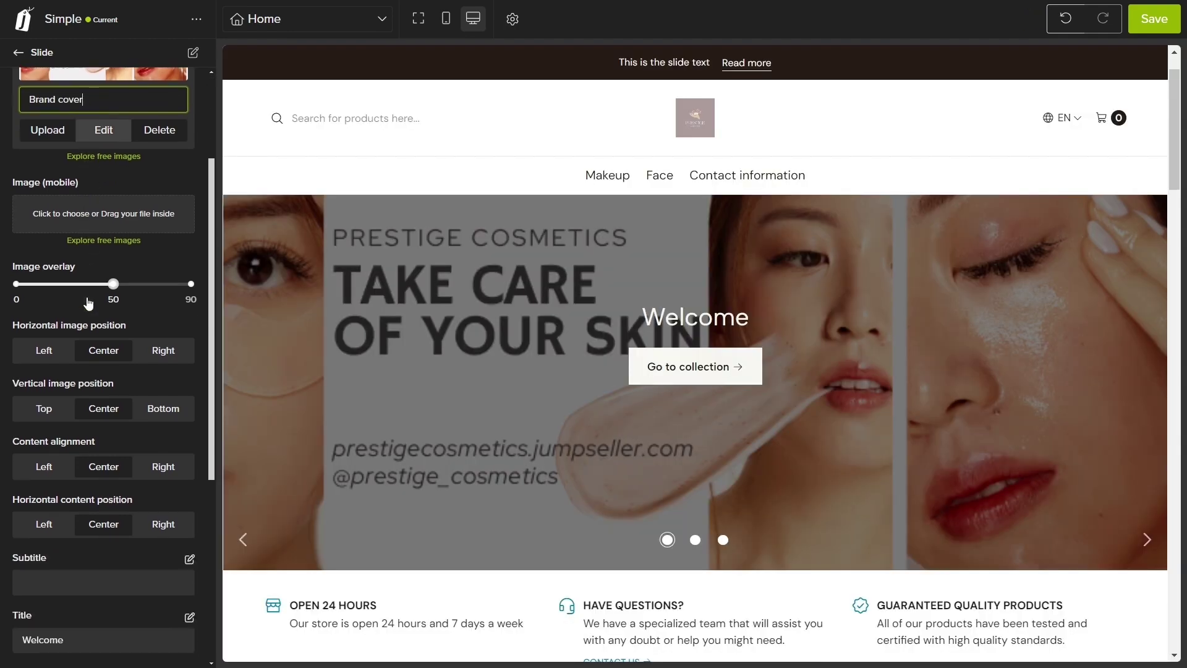
{"action": "scroll", "coordinate": [88, 304], "scroll_direction": "down", "scroll_amount": 1}
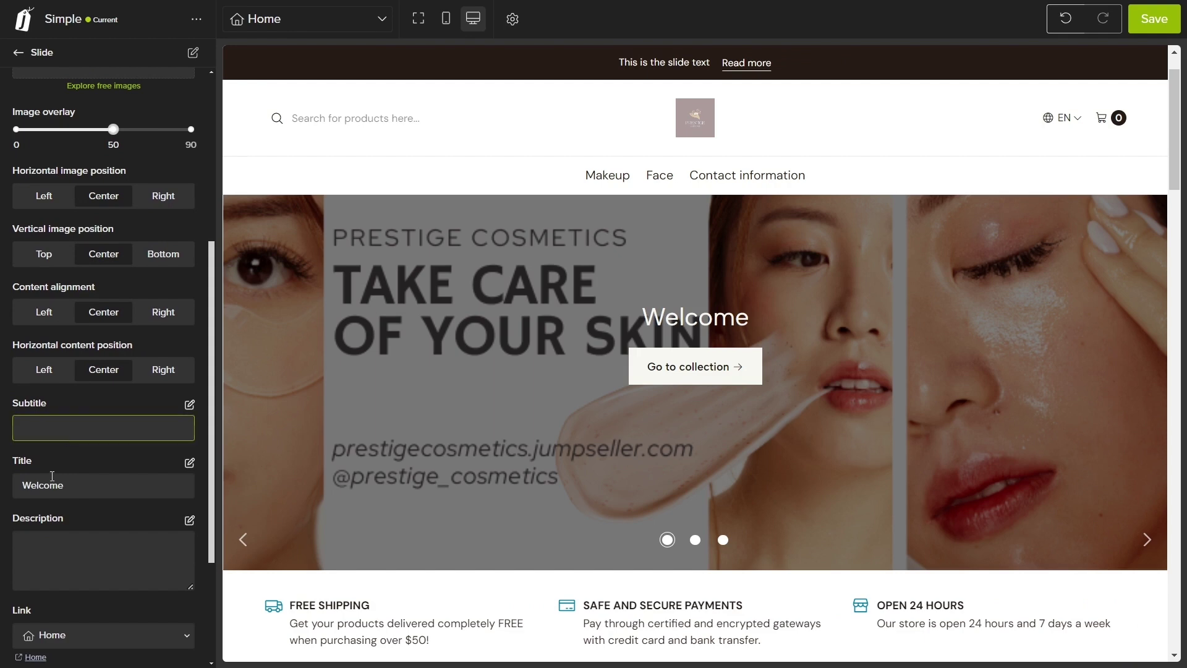
{"action": "left_click", "coordinate": [72, 484]}
{"action": "type", "text": "to your own "}
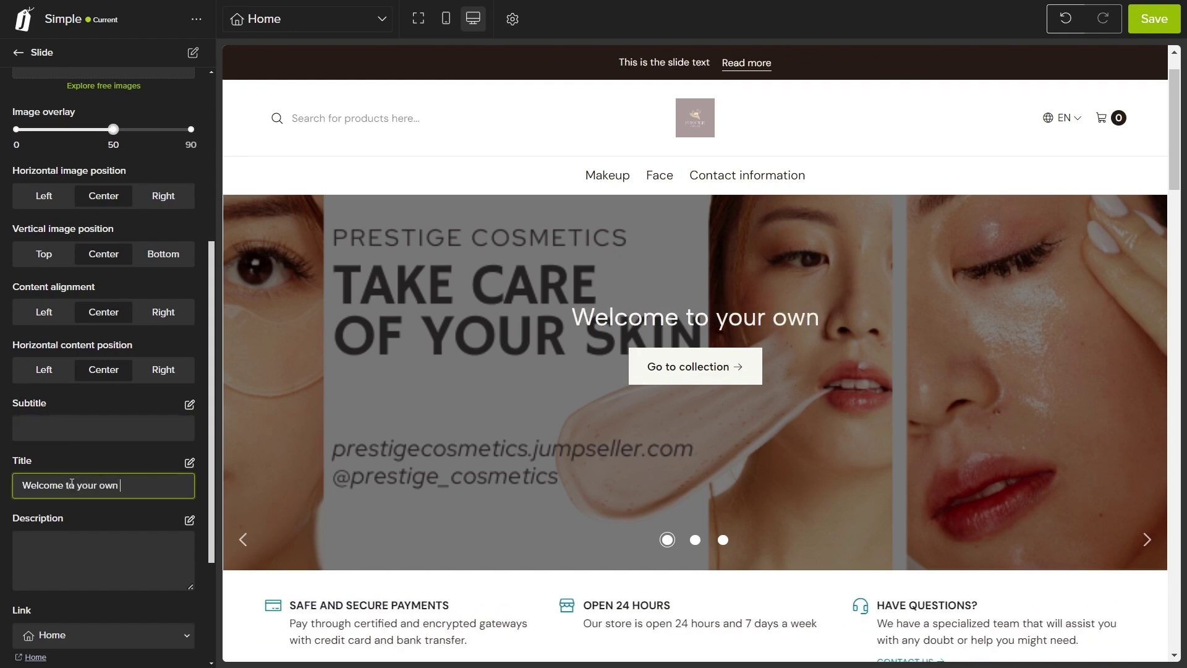
{"action": "type", "text": "spa"}
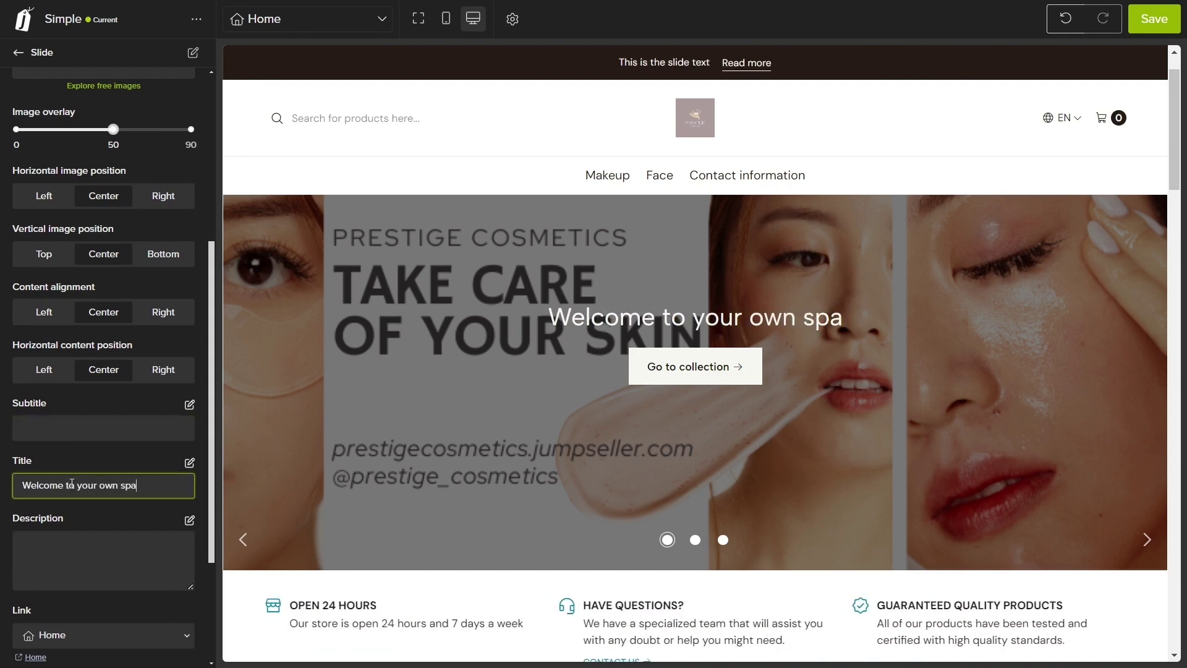
{"action": "scroll", "coordinate": [71, 482], "scroll_direction": "up", "scroll_amount": 5}
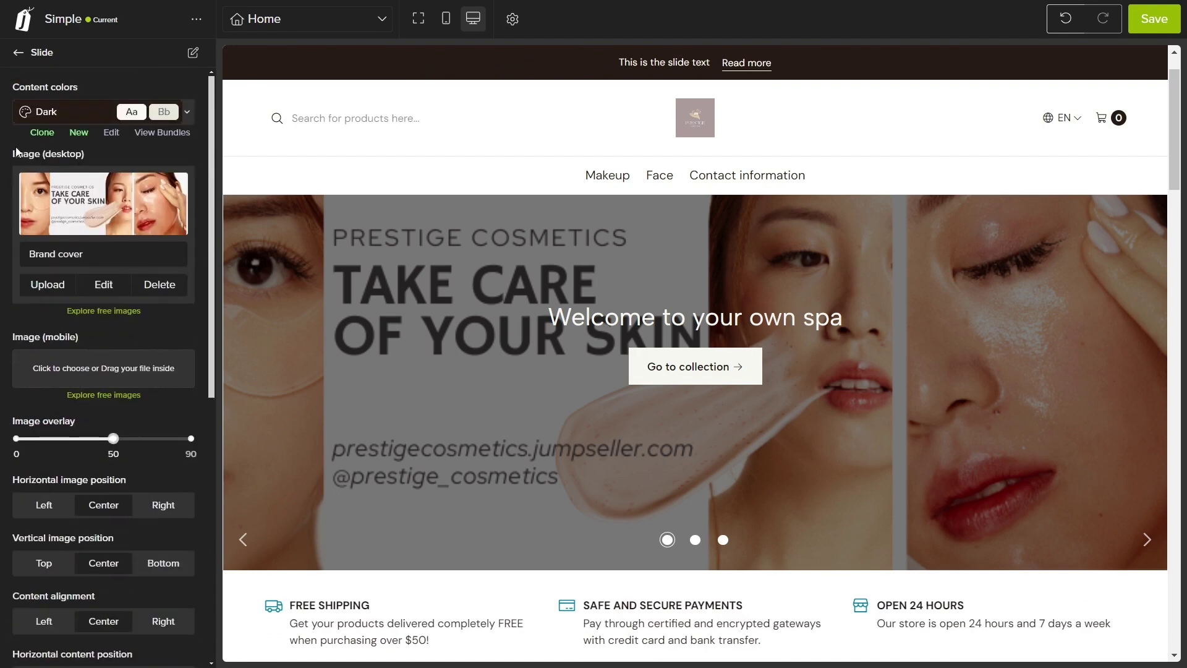
{"action": "left_click", "coordinate": [22, 55]}
Step: Give another slide the flower-and-face stock portrait found by searching 'face'
{"action": "left_click", "coordinate": [107, 337]}
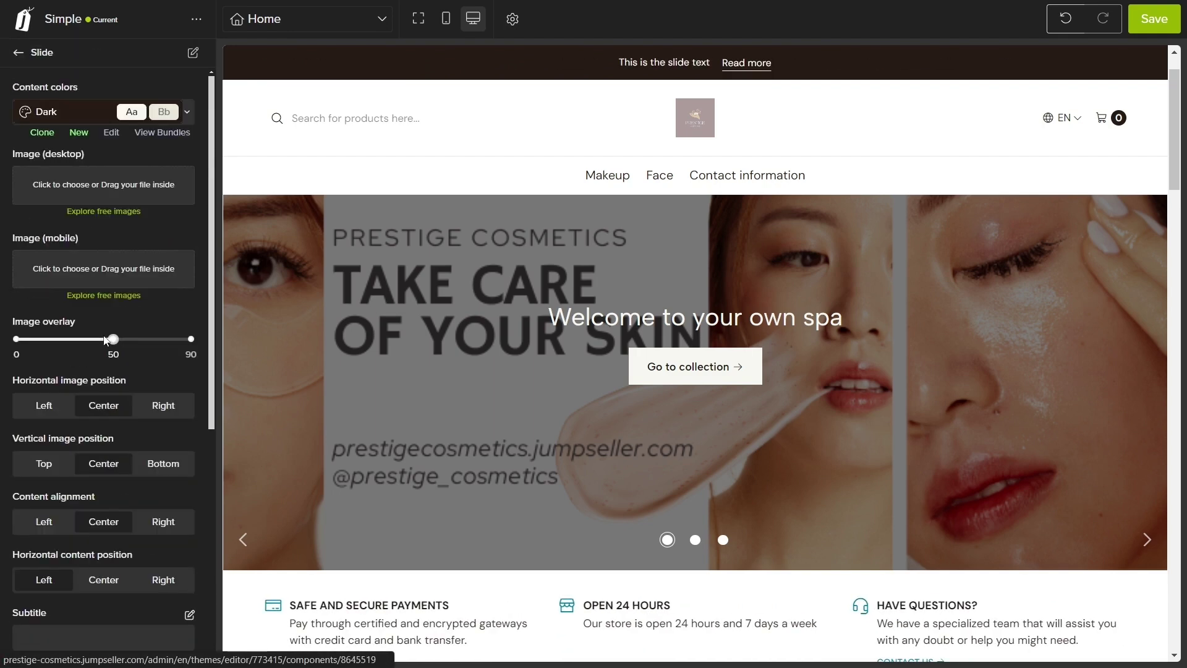
{"action": "left_click", "coordinate": [99, 212]}
{"action": "type", "text": "face"}
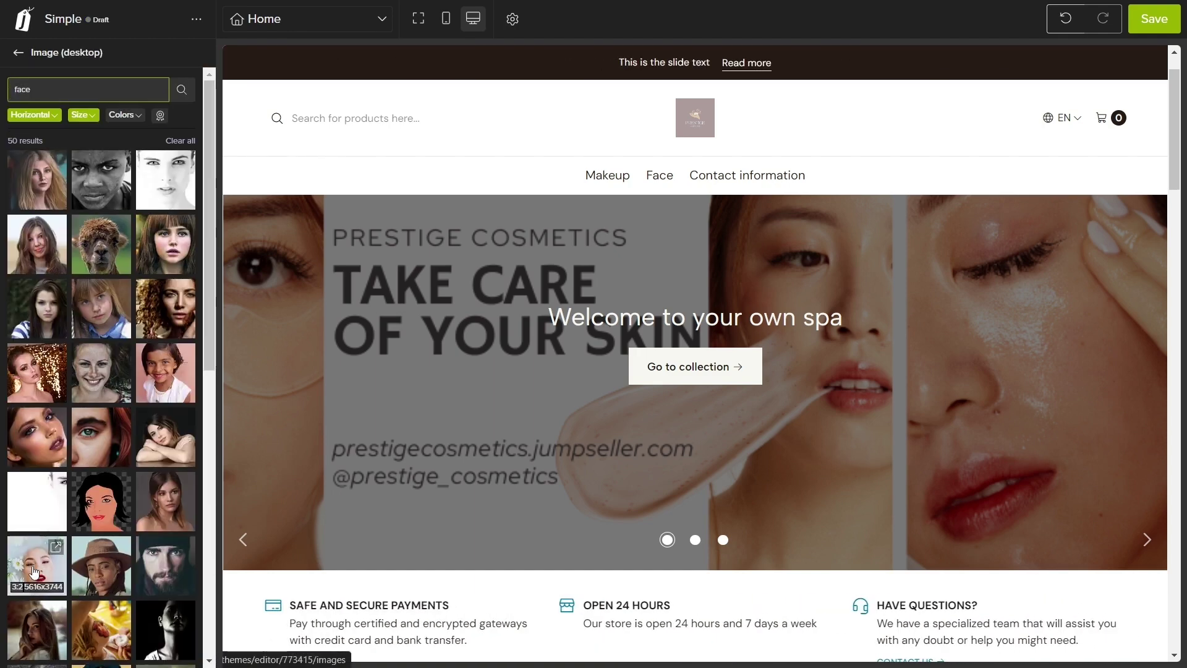
{"action": "left_click", "coordinate": [34, 572]}
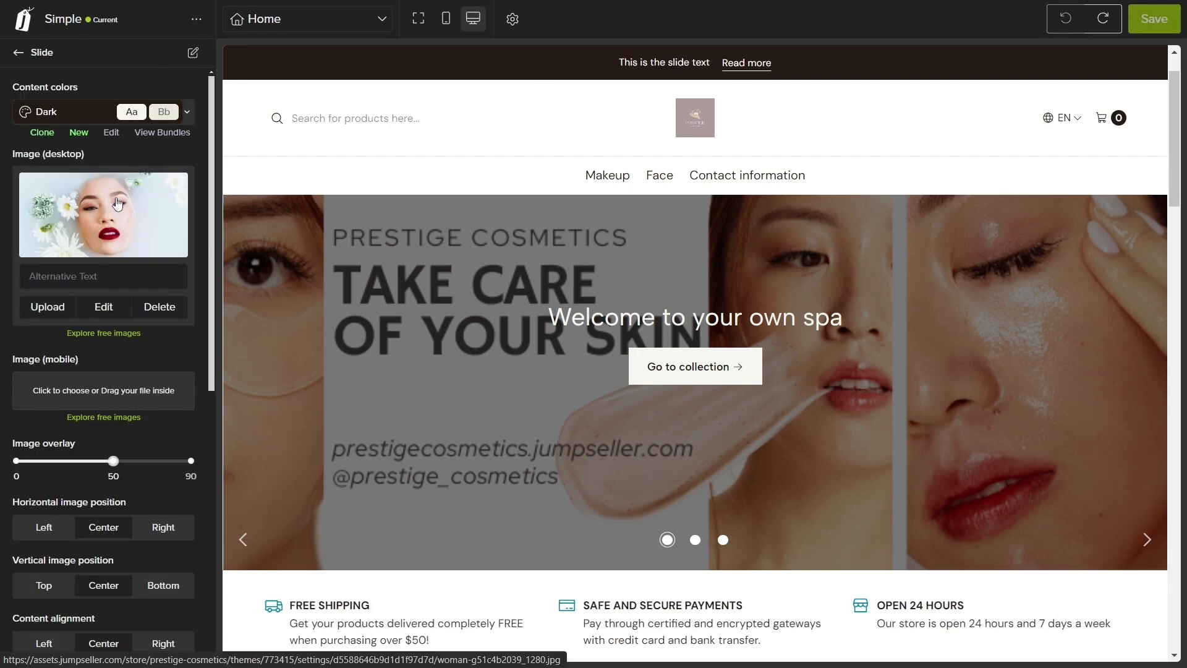
Step: Delete the third home slide and hide the second one
{"action": "left_click", "coordinate": [17, 54]}
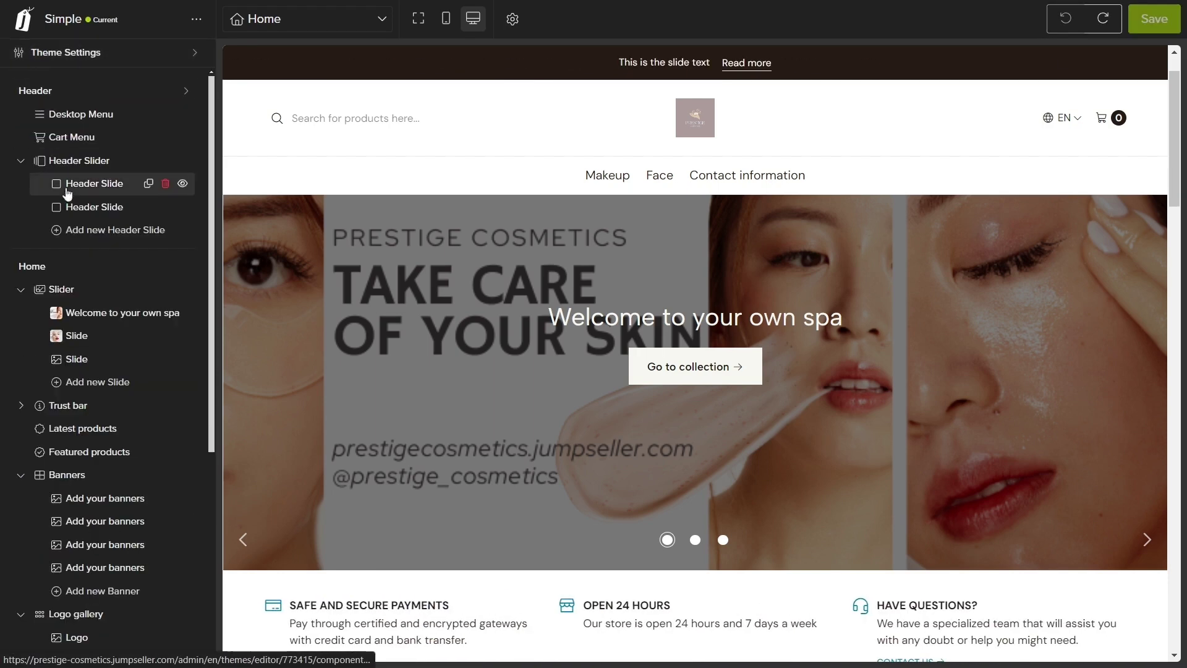
{"action": "left_click", "coordinate": [165, 360]}
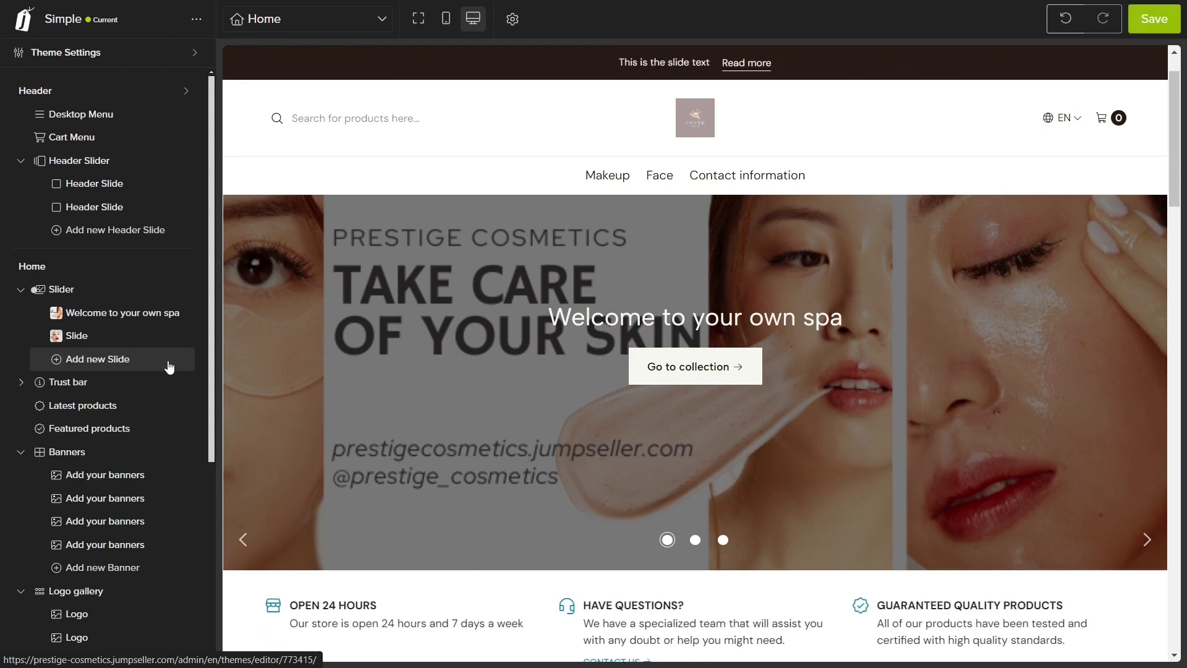
{"action": "left_click", "coordinate": [181, 337]}
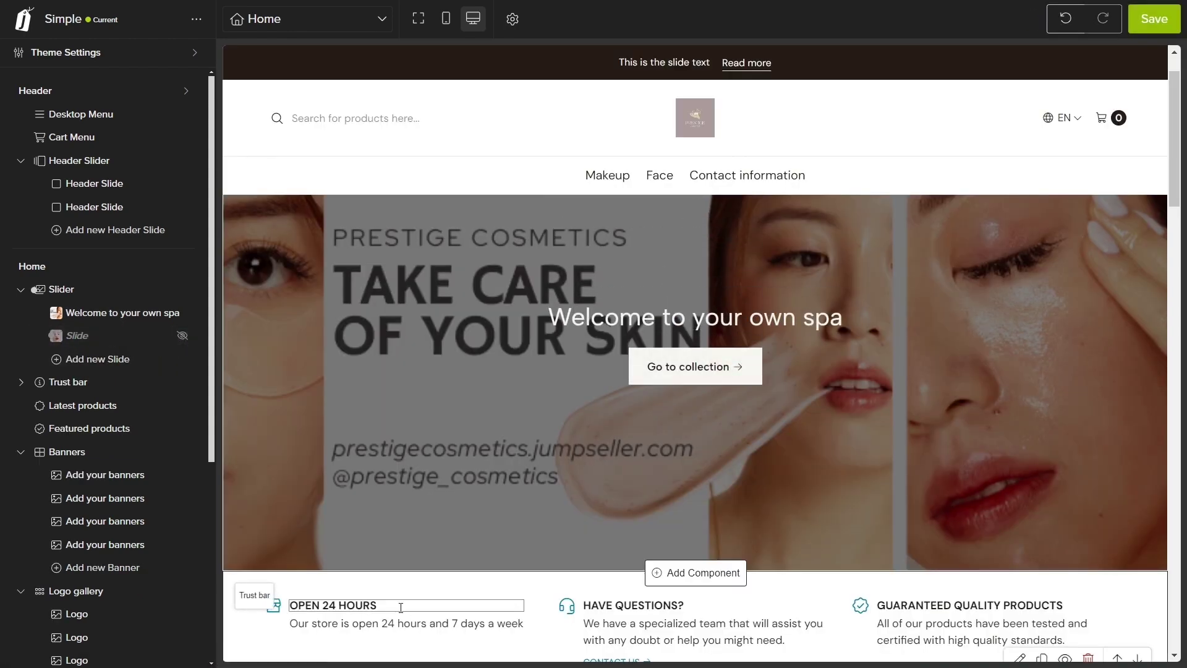
Step: Change the Free Shipping trust block to title 'Nationwide Shipping' and text 'Via CTT and DPD'
{"action": "left_click", "coordinate": [269, 598]}
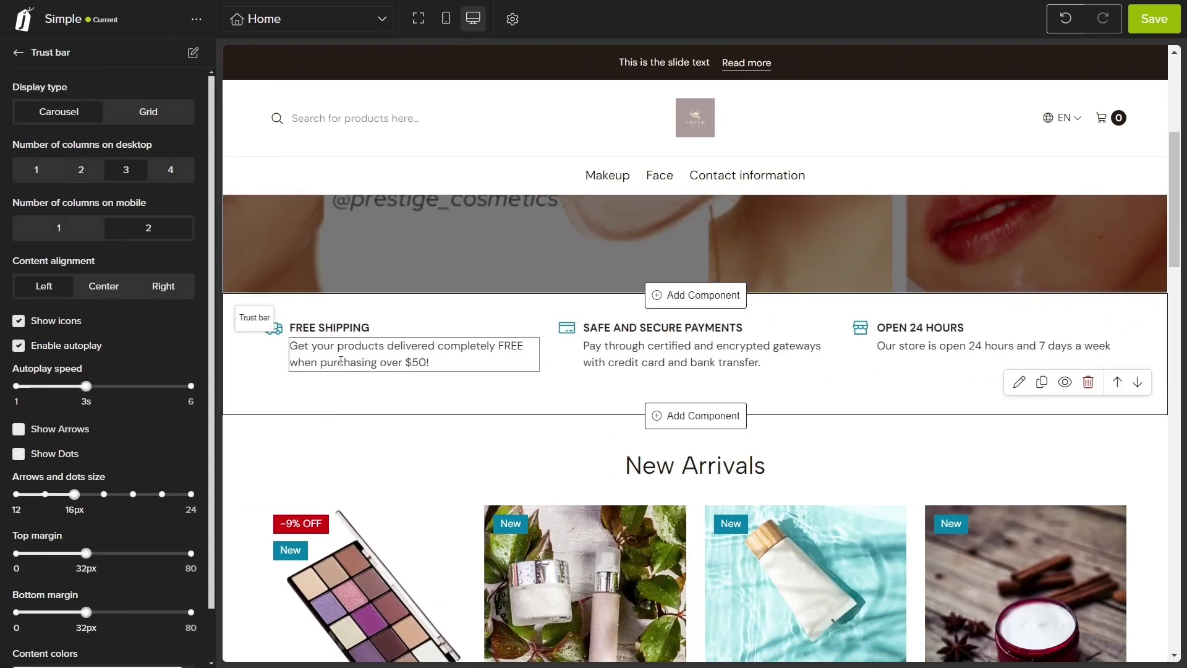
{"action": "left_click", "coordinate": [340, 362]}
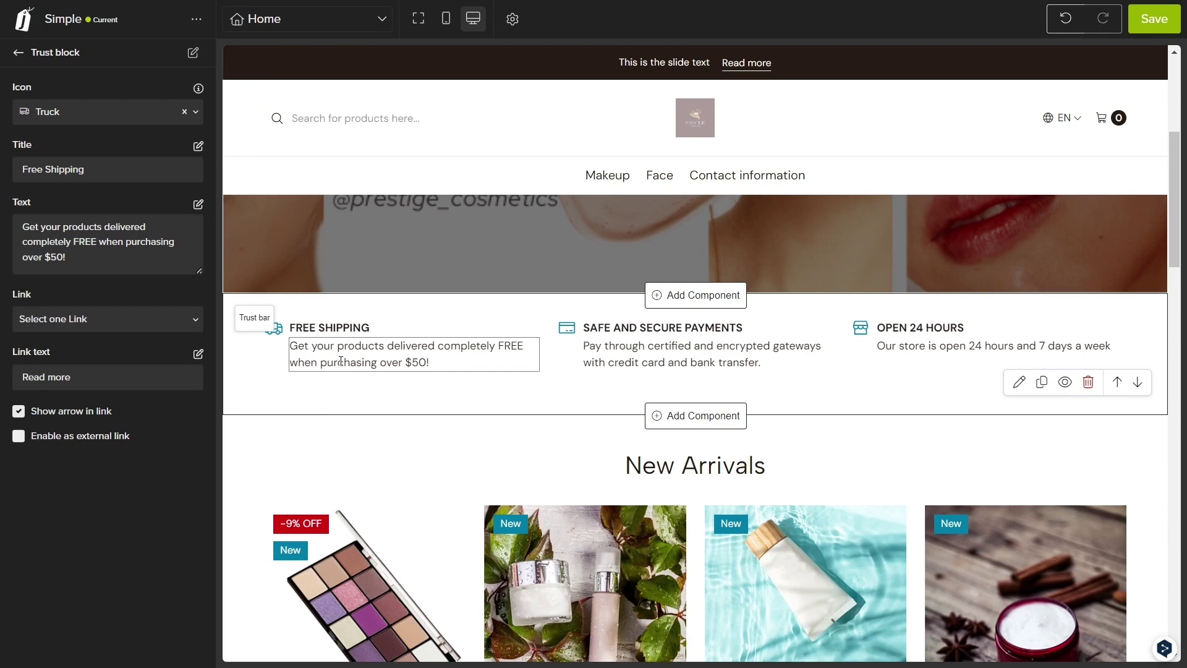
{"action": "left_click", "coordinate": [82, 173]}
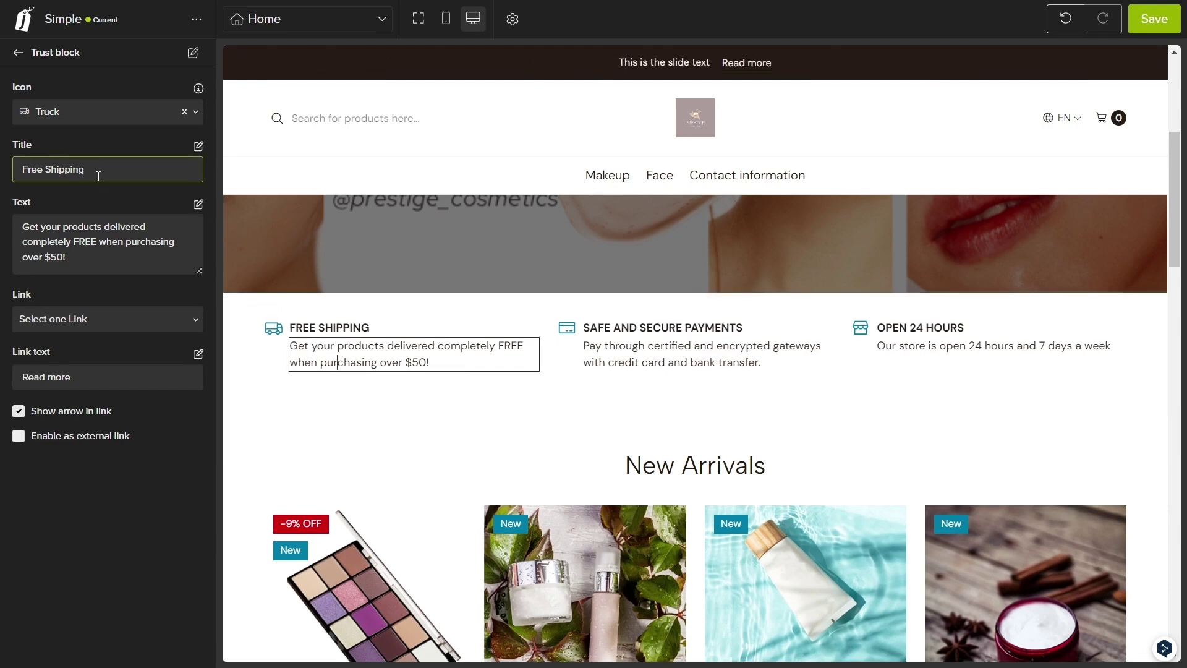
{"action": "left_click_drag", "start_coordinate": [82, 170], "coordinate": [22, 167]}
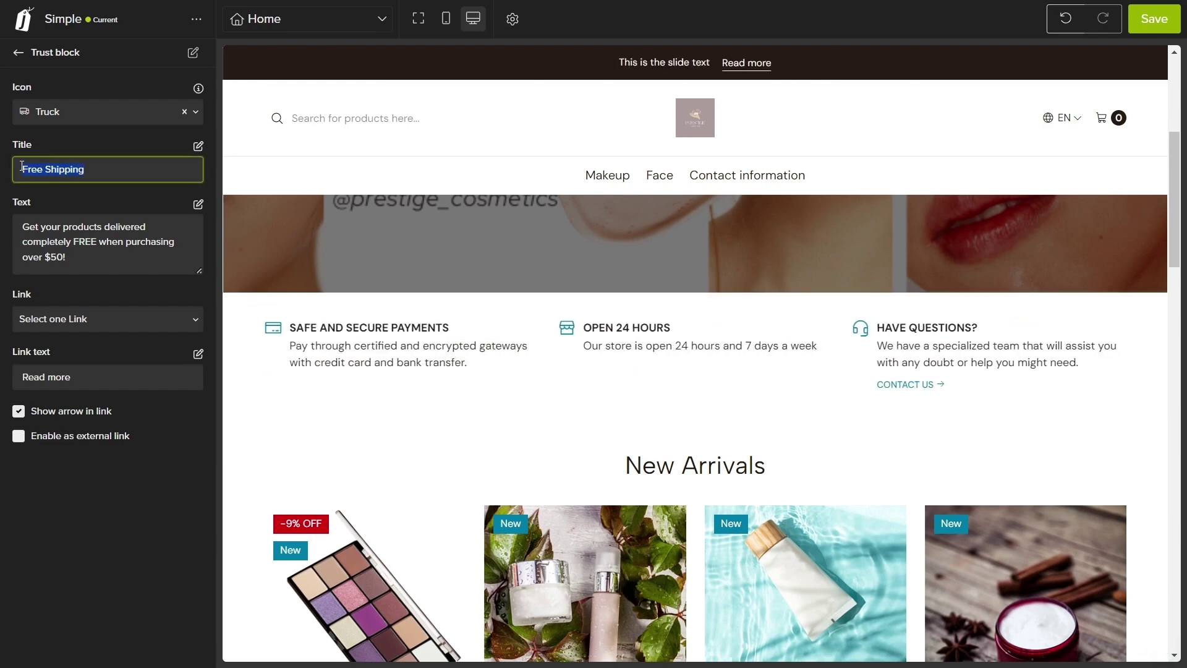
{"action": "type", "text": "Nationwide Shippin"}
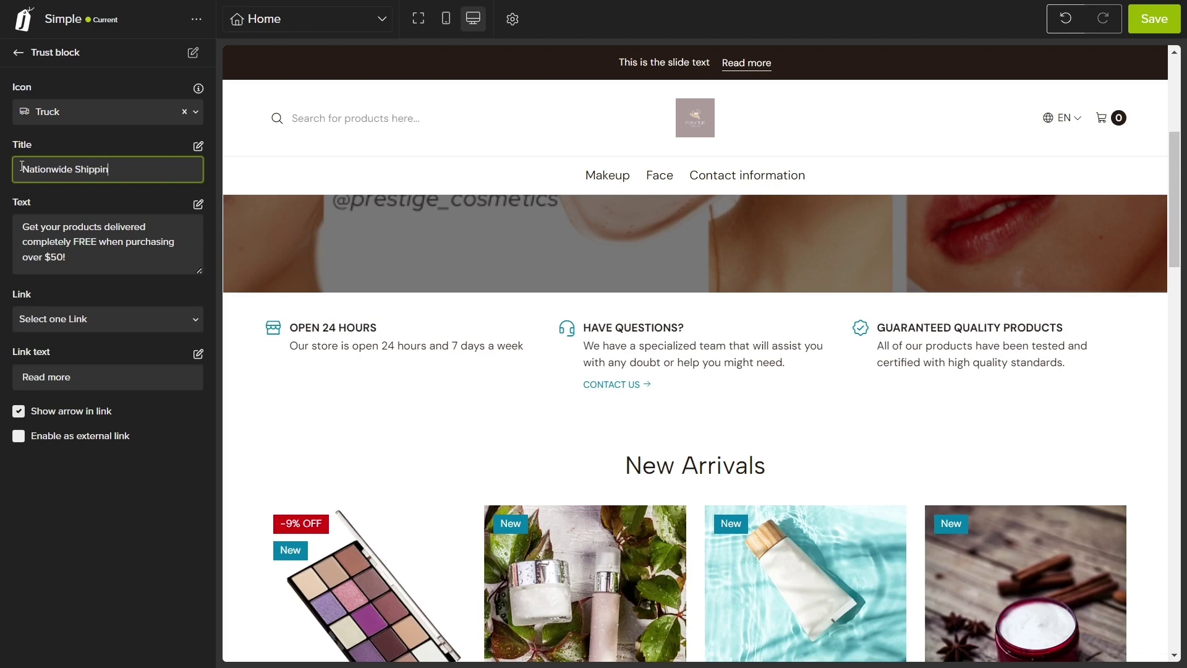
{"action": "type", "text": "g"}
{"action": "left_click_drag", "start_coordinate": [88, 257], "coordinate": [10, 229]}
{"action": "type", "text": "Via "}
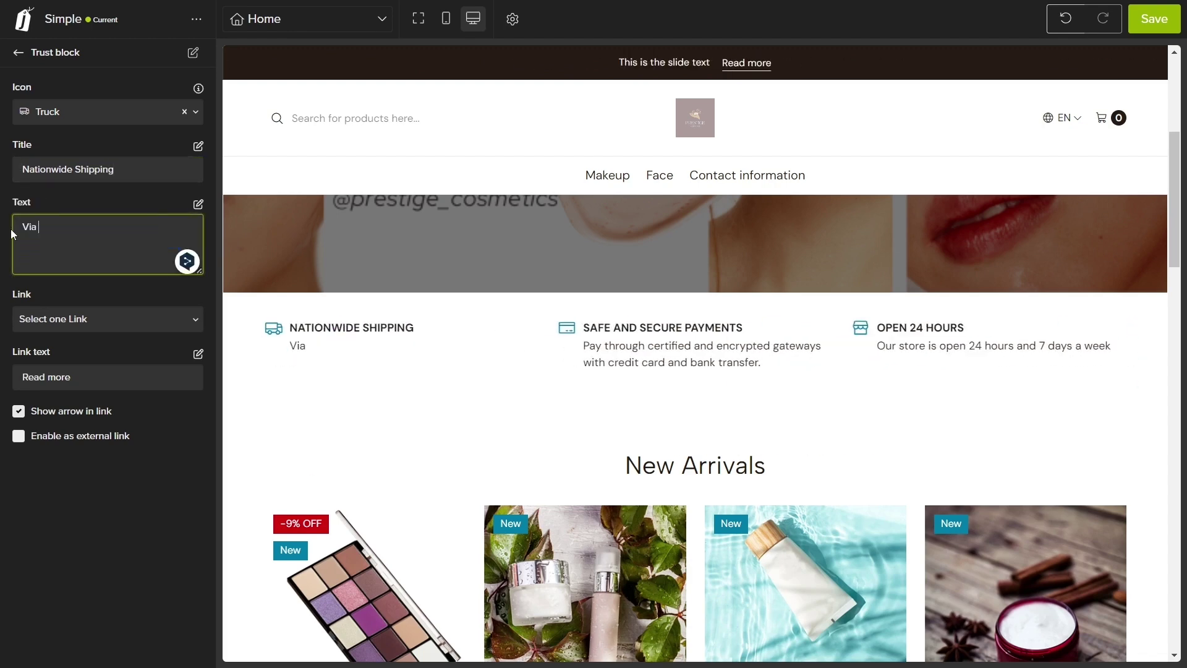
{"action": "type", "text": "CTT and DPD"}
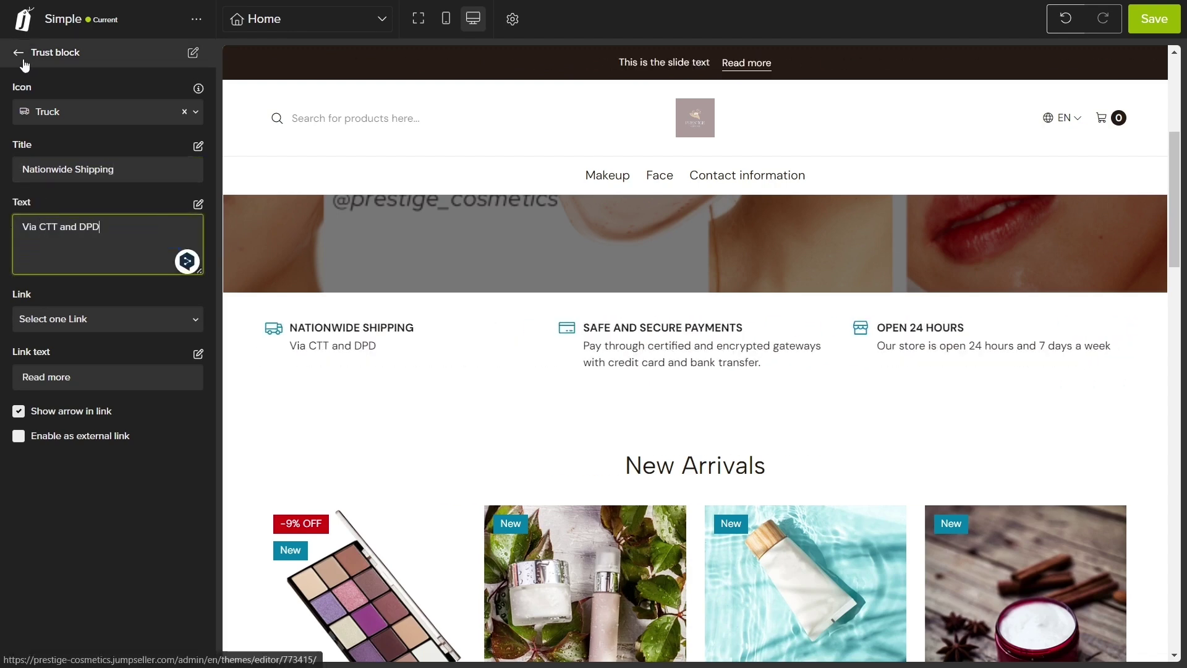
Step: Hide the Open 24 Hours and Have Questions trust bar blocks
{"action": "left_click", "coordinate": [23, 58]}
{"action": "left_click", "coordinate": [20, 382]}
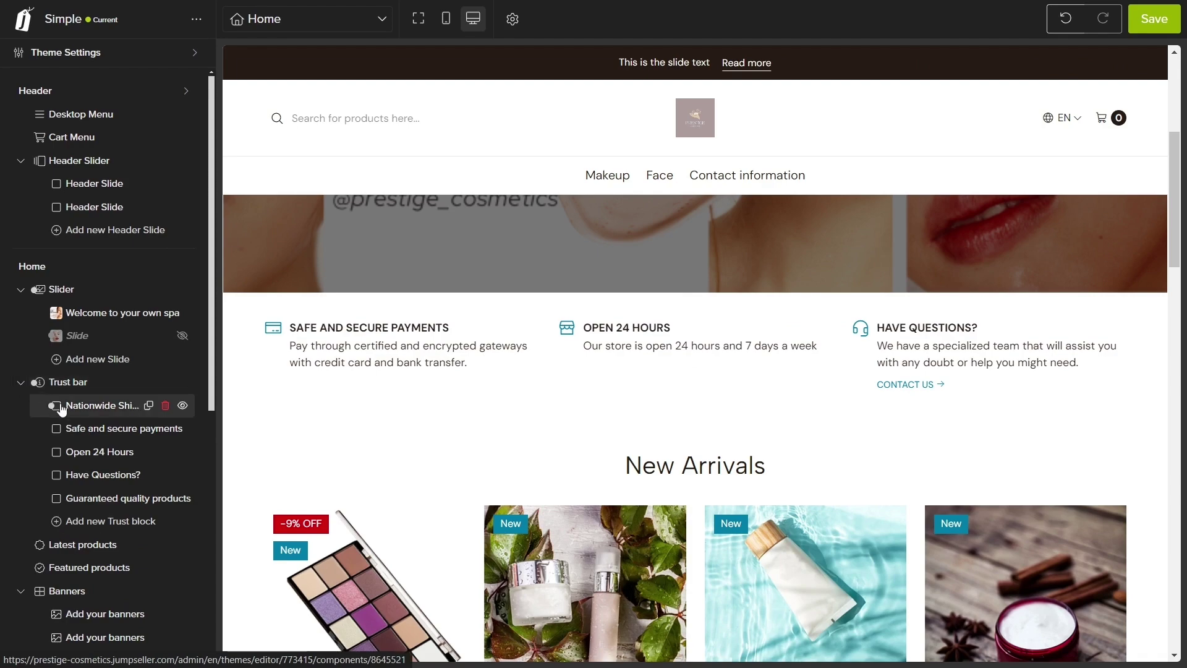
{"action": "left_click", "coordinate": [182, 451]}
{"action": "left_click", "coordinate": [181, 475]}
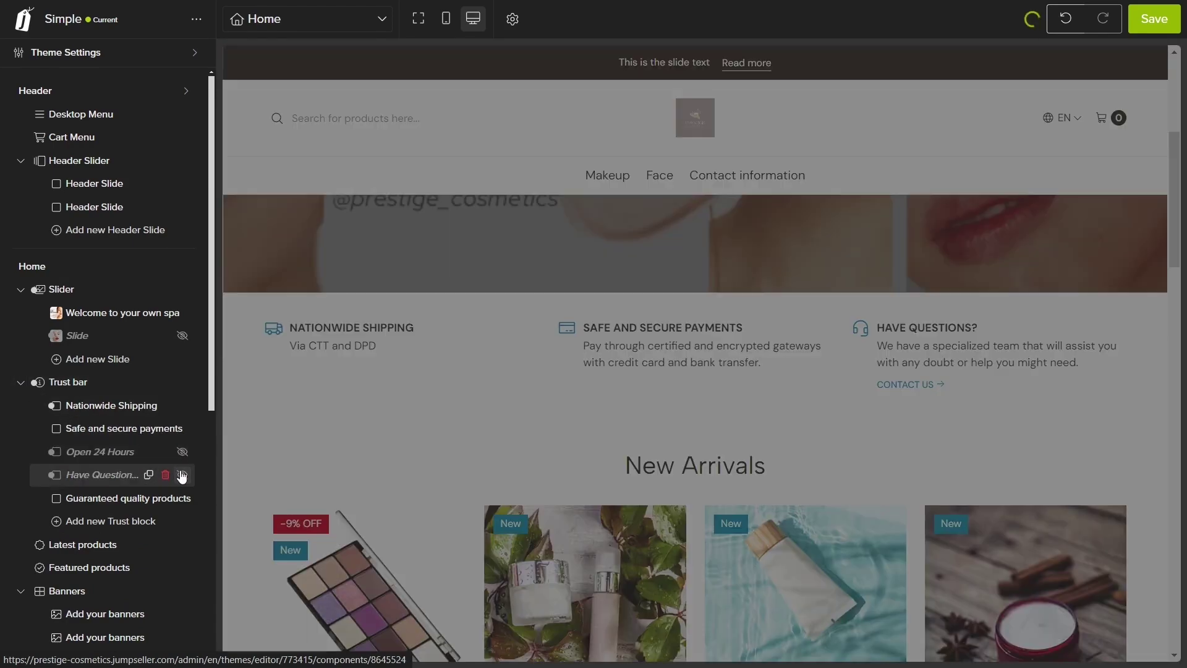
{"action": "left_click", "coordinate": [20, 382]}
{"action": "left_click", "coordinate": [21, 289]}
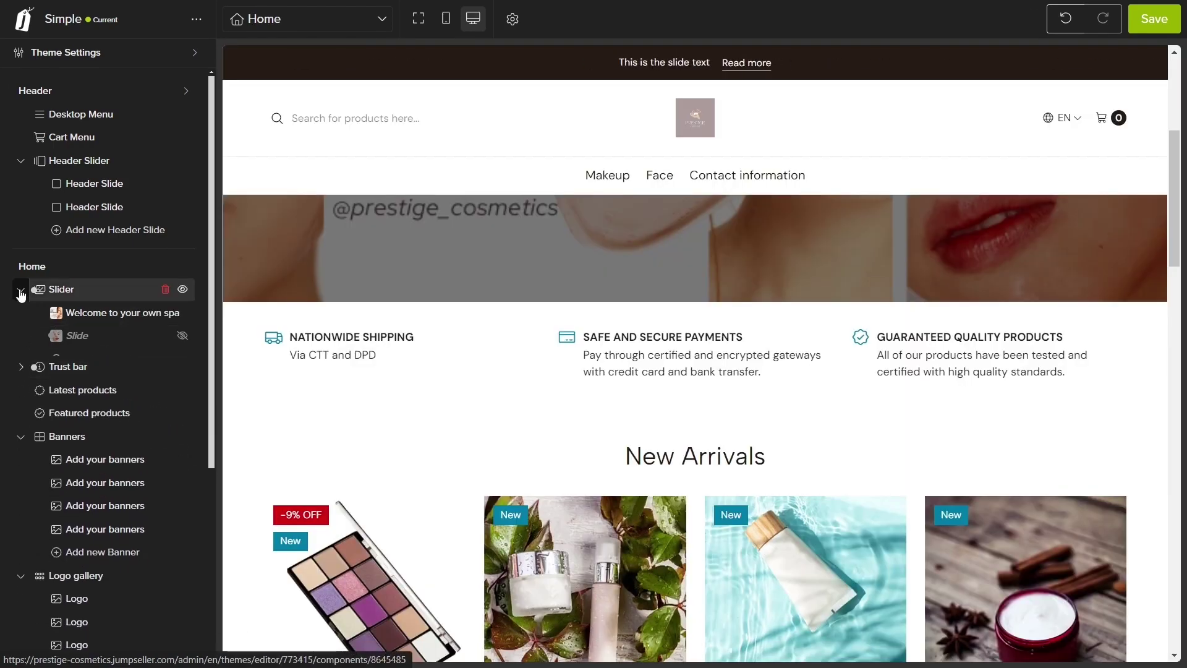
Step: Drag the trust bar above the slider in the Home section tree and save the theme
{"action": "left_click_drag", "start_coordinate": [50, 314], "coordinate": [54, 292]}
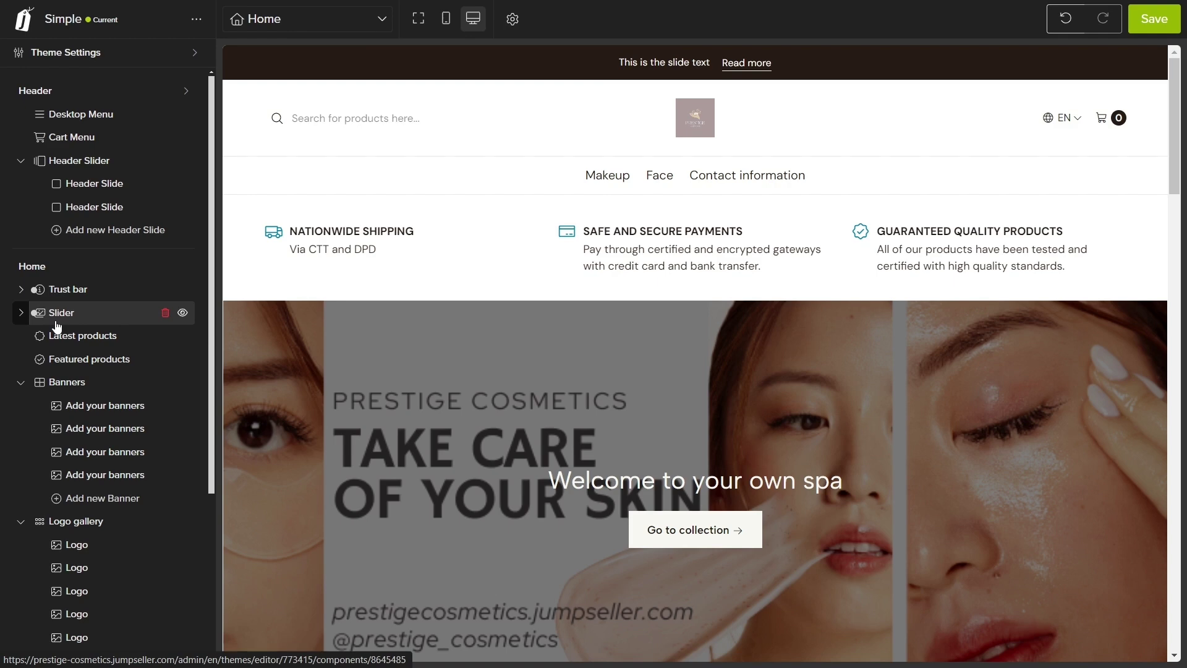
{"action": "left_click", "coordinate": [21, 312]}
{"action": "left_click", "coordinate": [21, 312]}
{"action": "left_click", "coordinate": [21, 382]}
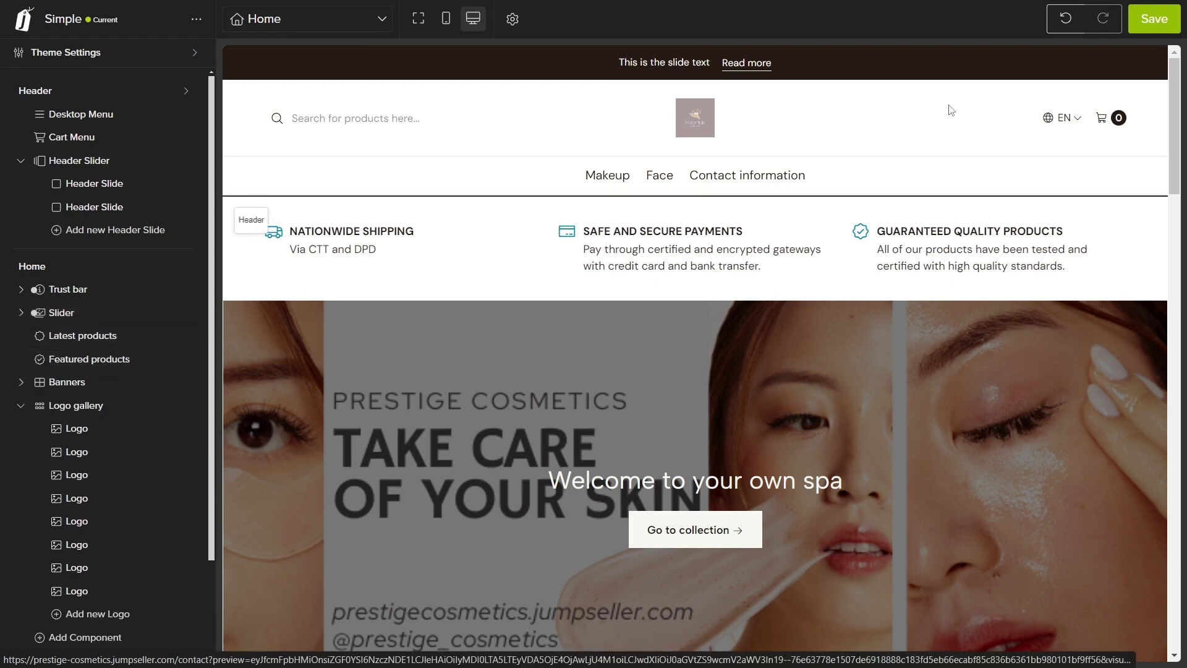
{"action": "left_click", "coordinate": [1138, 23]}
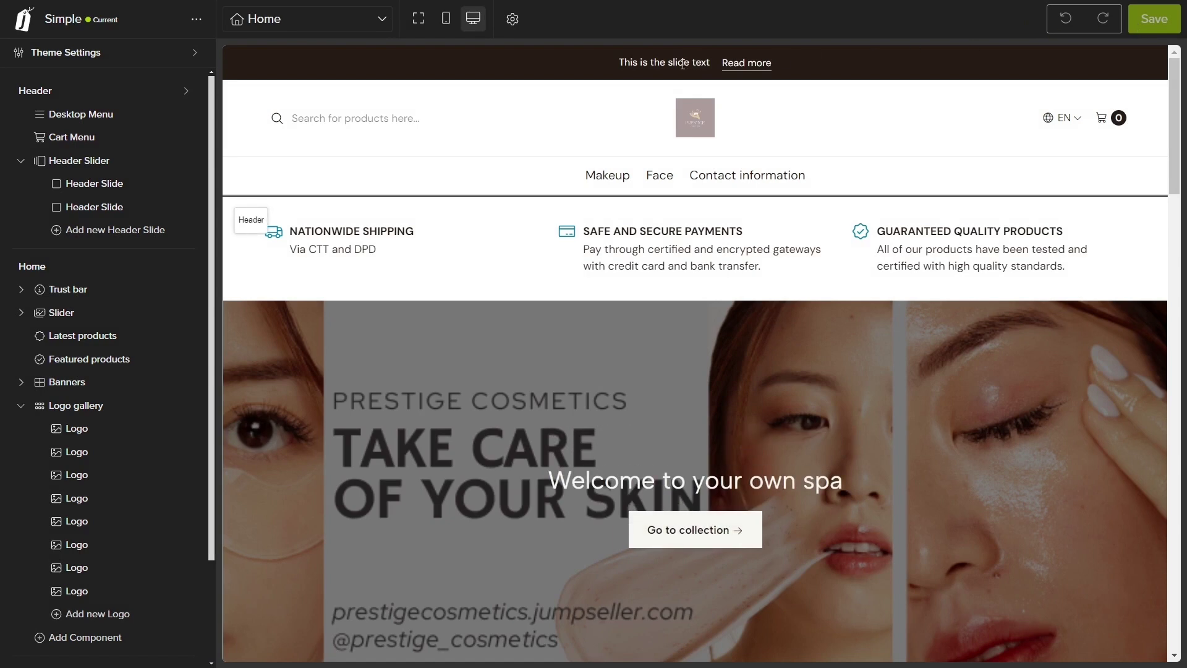
Step: Replace the header announcement text with 'Our products are 100% organic' and save
{"action": "left_click", "coordinate": [682, 64]}
{"action": "left_click_drag", "start_coordinate": [110, 170], "coordinate": [19, 170]}
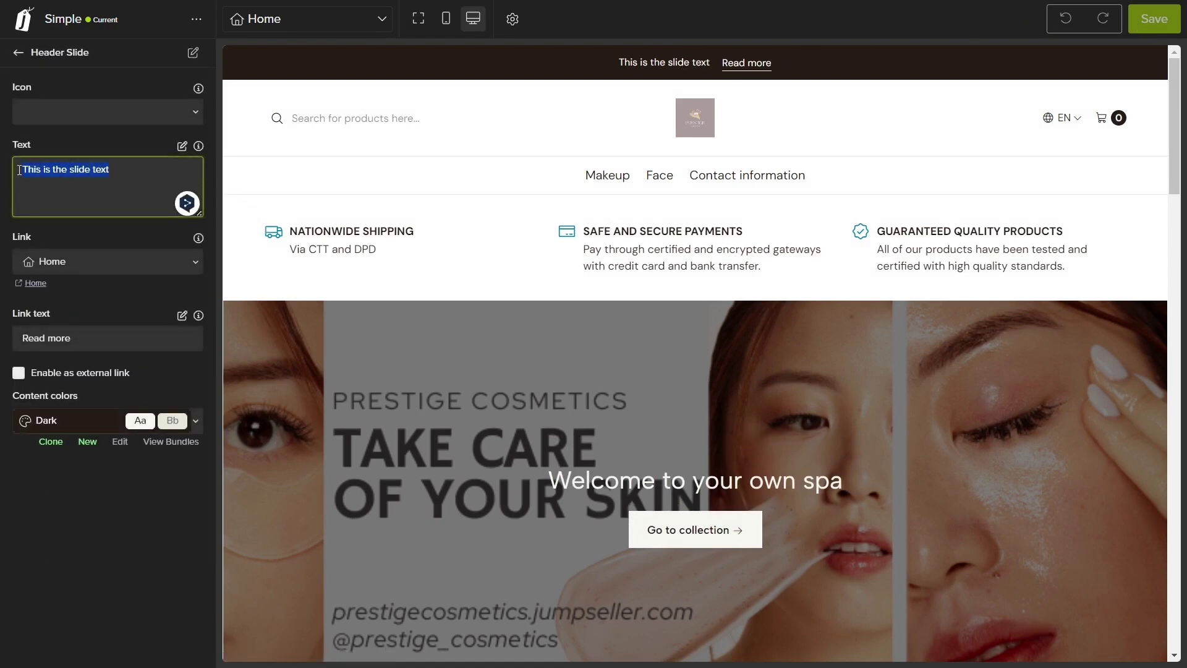
{"action": "type", "text": "Our products are 100%"}
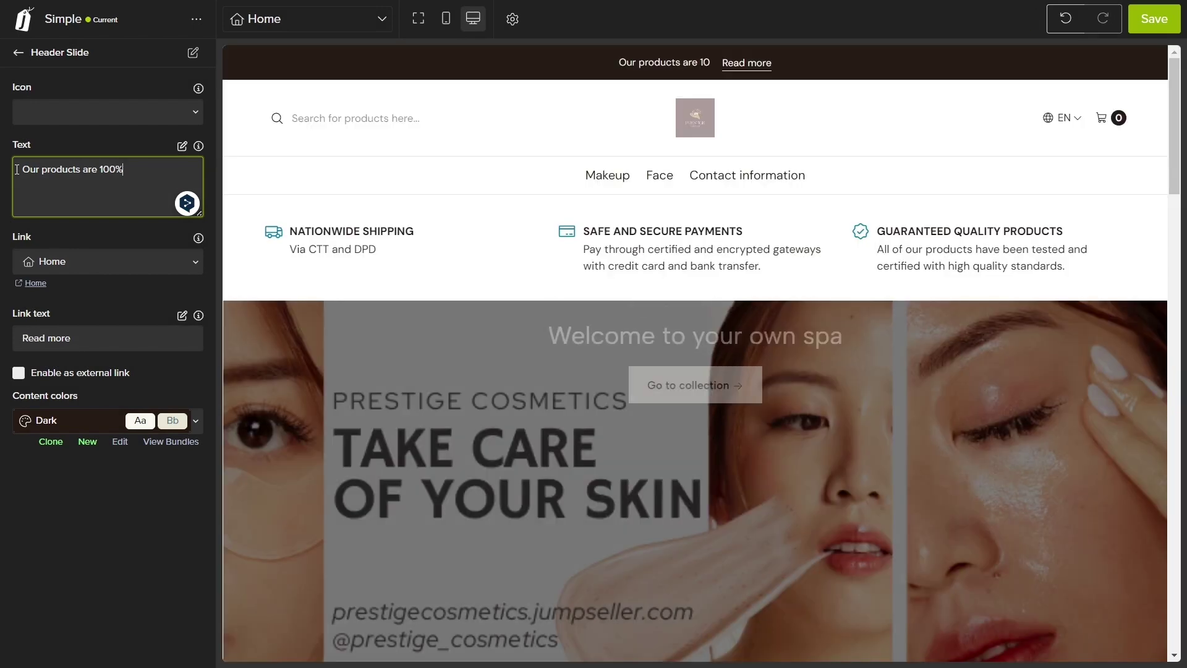
{"action": "type", "text": " organic"}
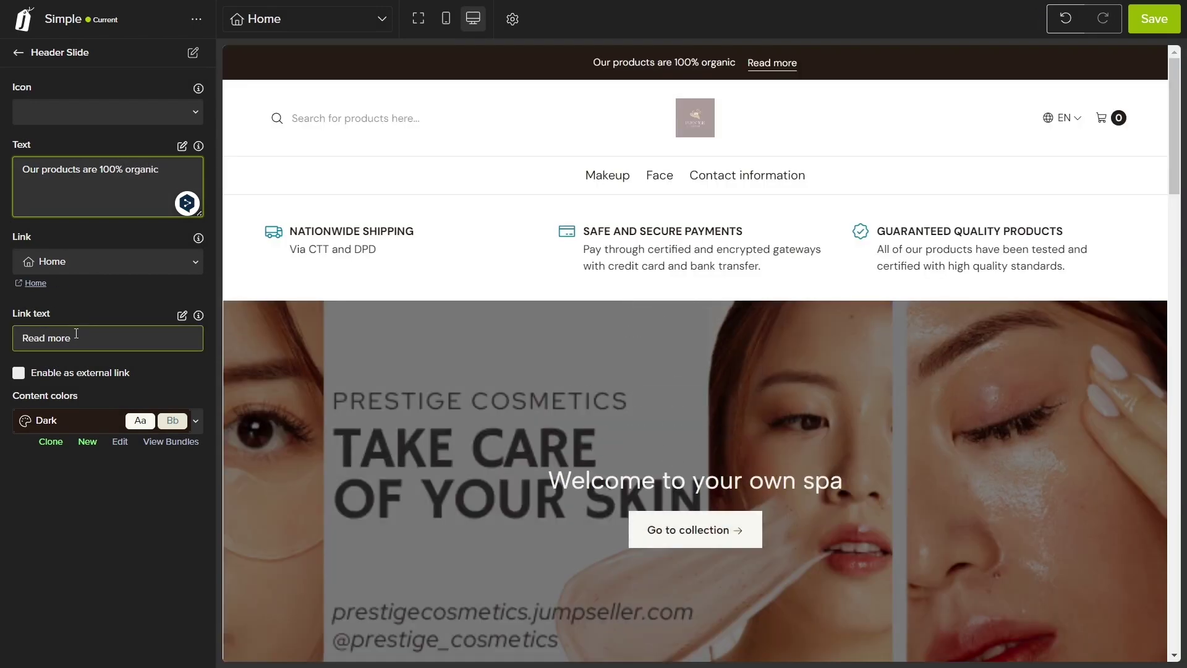
{"action": "left_click", "coordinate": [1139, 20]}
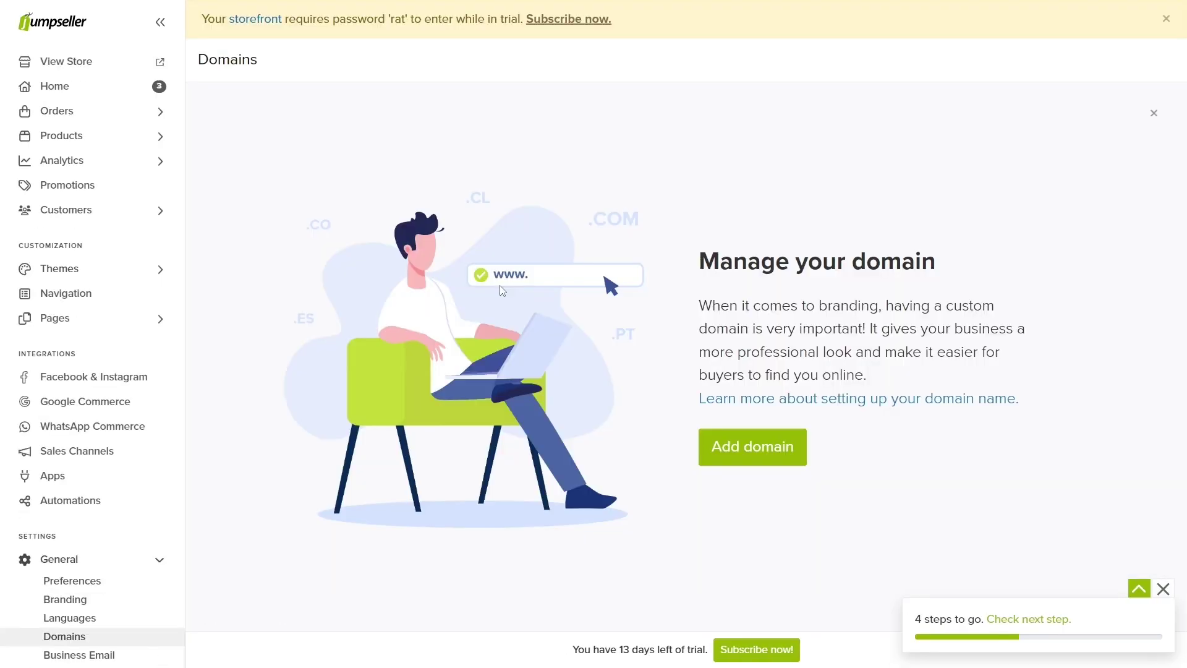
Step: Open the live storefront and select its jumpseller.com web address
{"action": "left_click", "coordinate": [157, 68]}
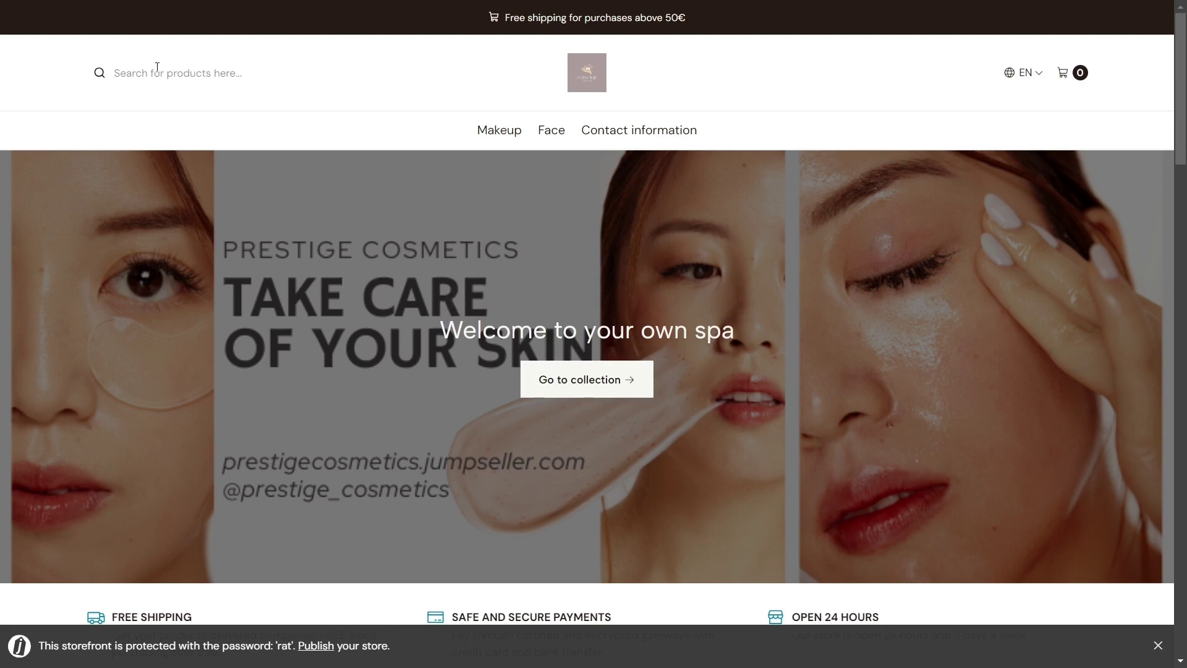
{"action": "key", "text": "F11"}
{"action": "left_click_drag", "start_coordinate": [286, 50], "coordinate": [118, 61]}
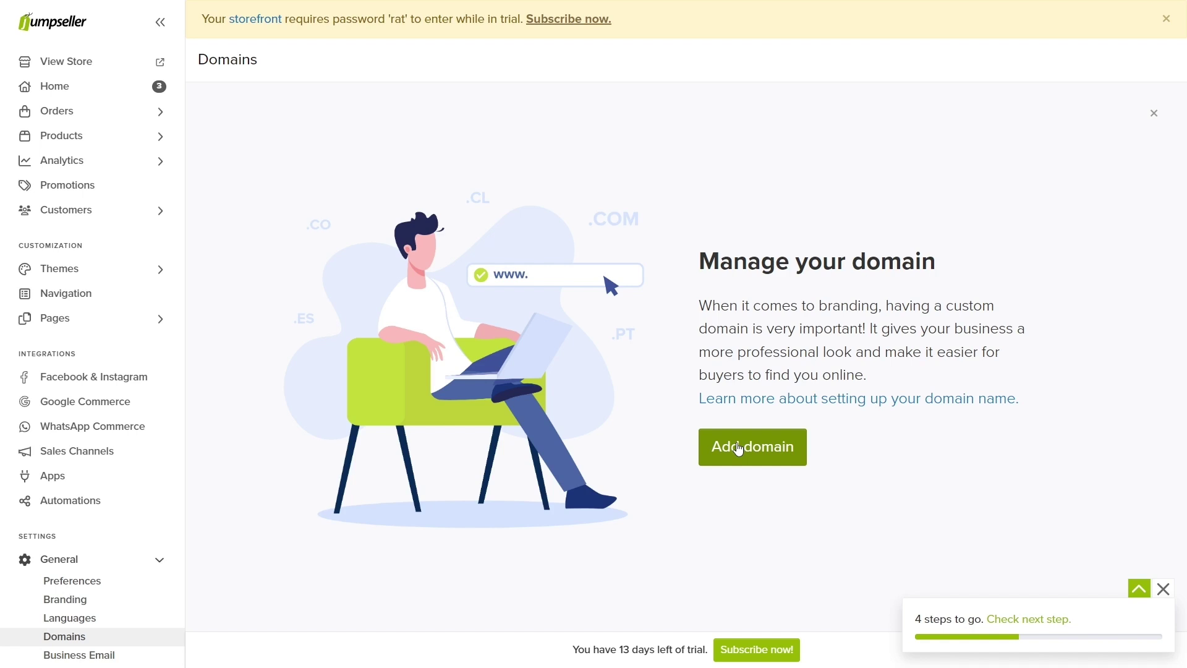
Step: Start adding a custom domain and search availability for cocacola.com
{"action": "left_click", "coordinate": [739, 450]}
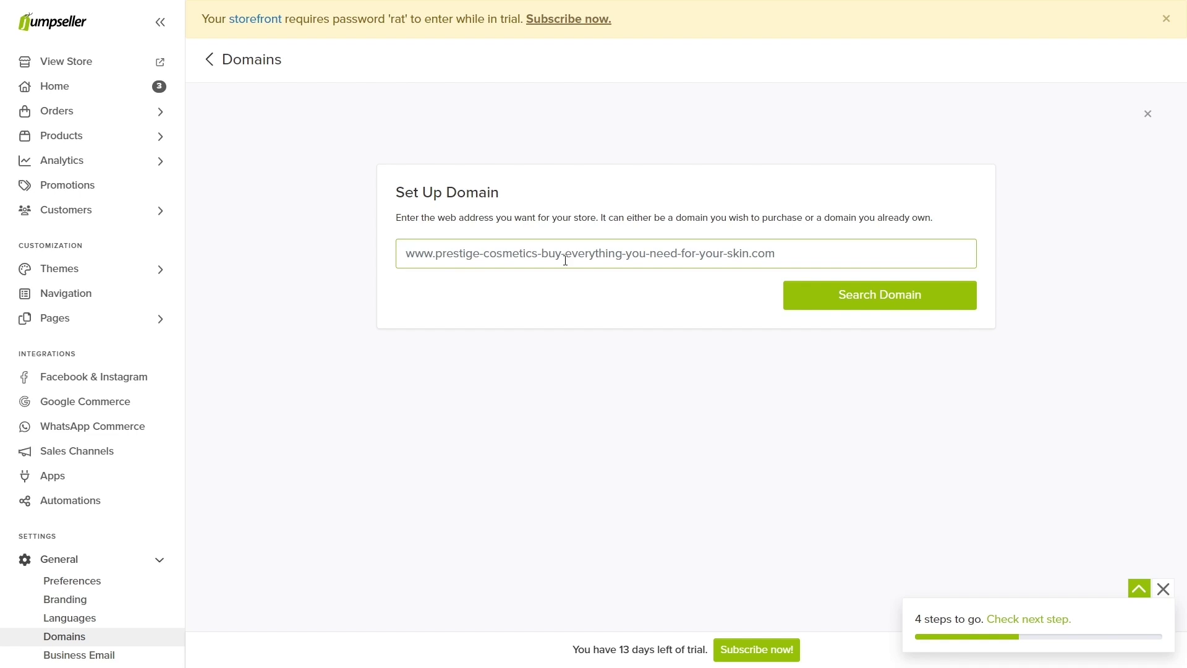
{"action": "type", "text": "cocacola.com"}
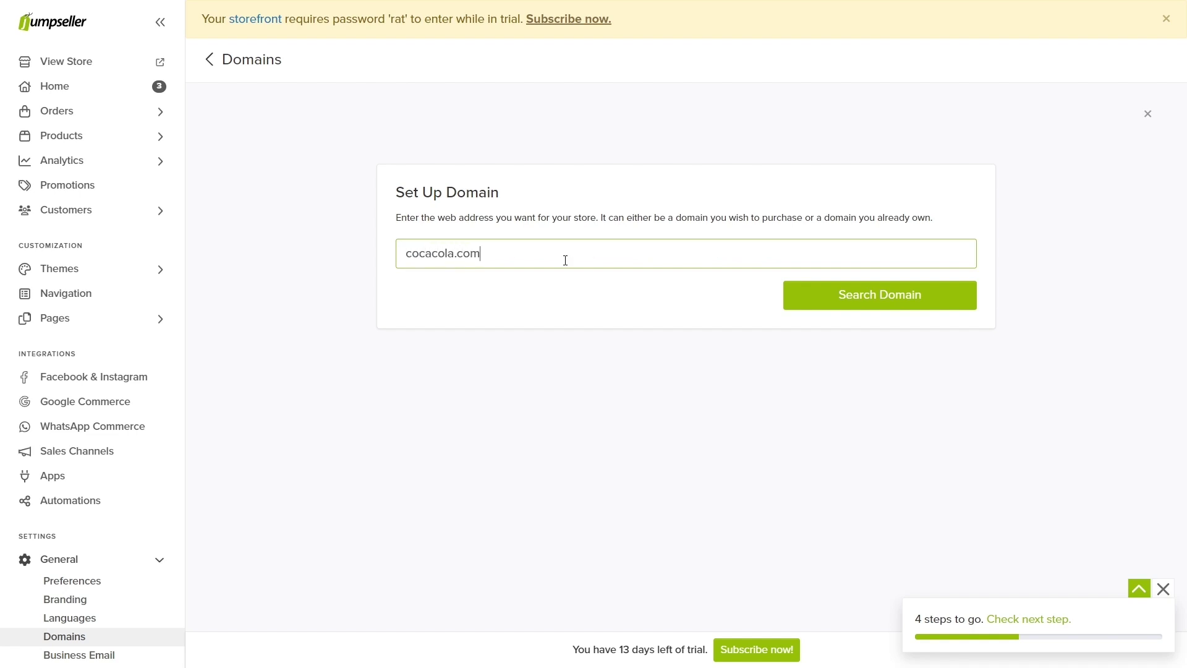
{"action": "left_click", "coordinate": [895, 306]}
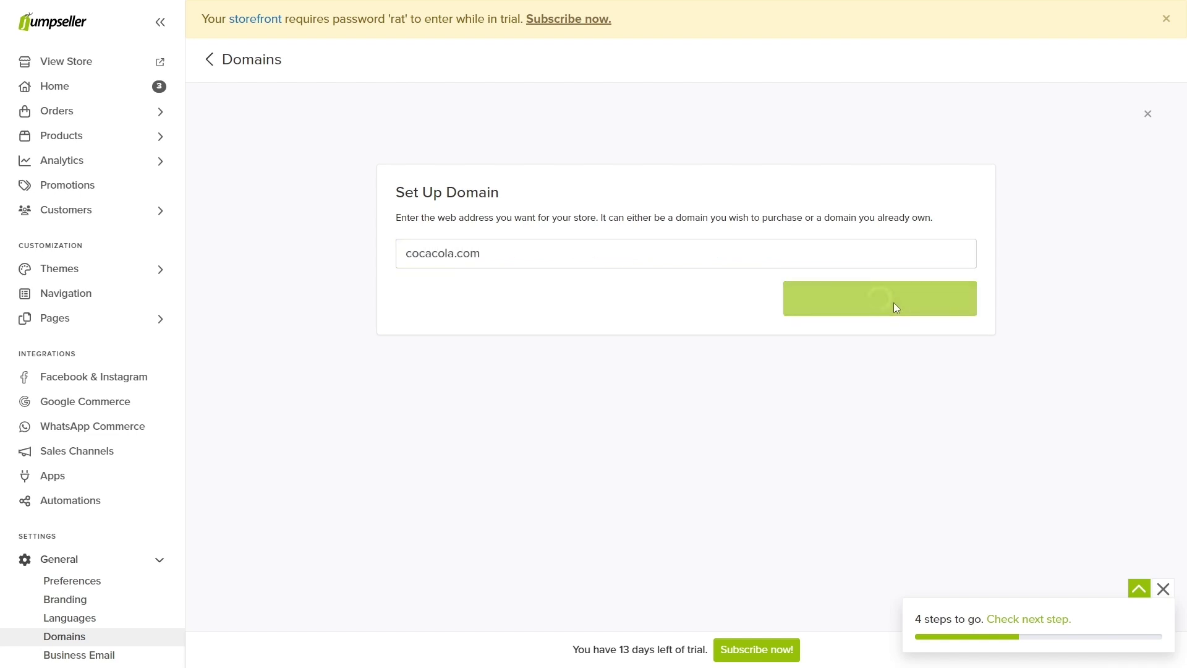
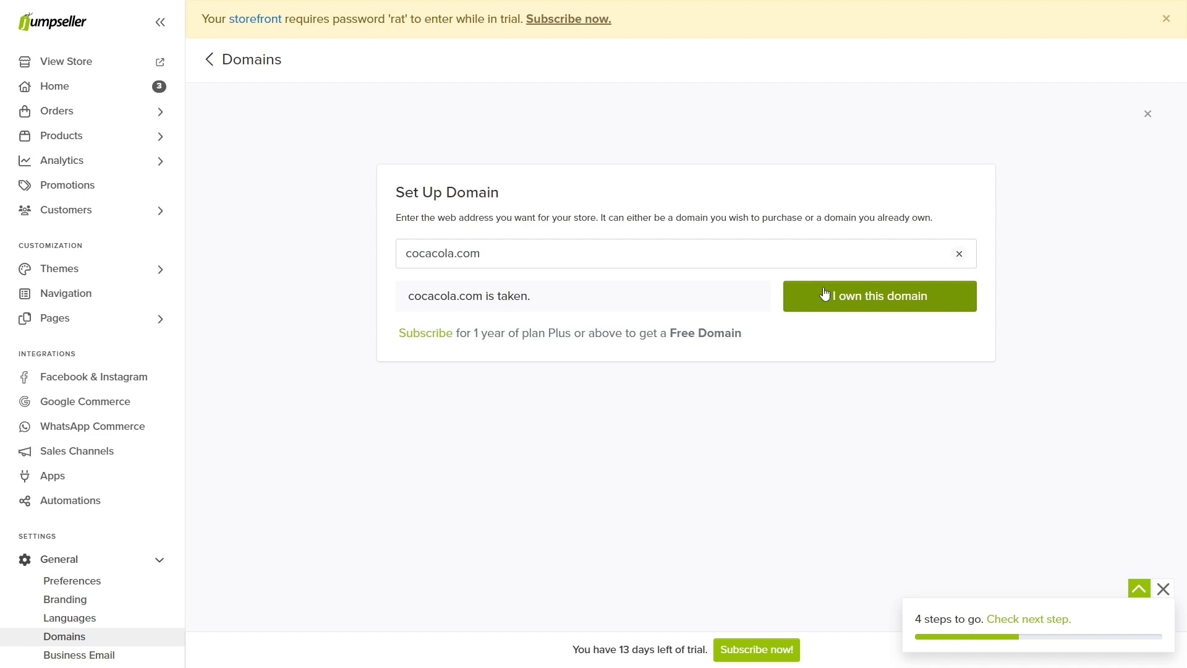
Step: Open the Business Email settings page with its Google Workspace upgrade offer
{"action": "left_click", "coordinate": [116, 657]}
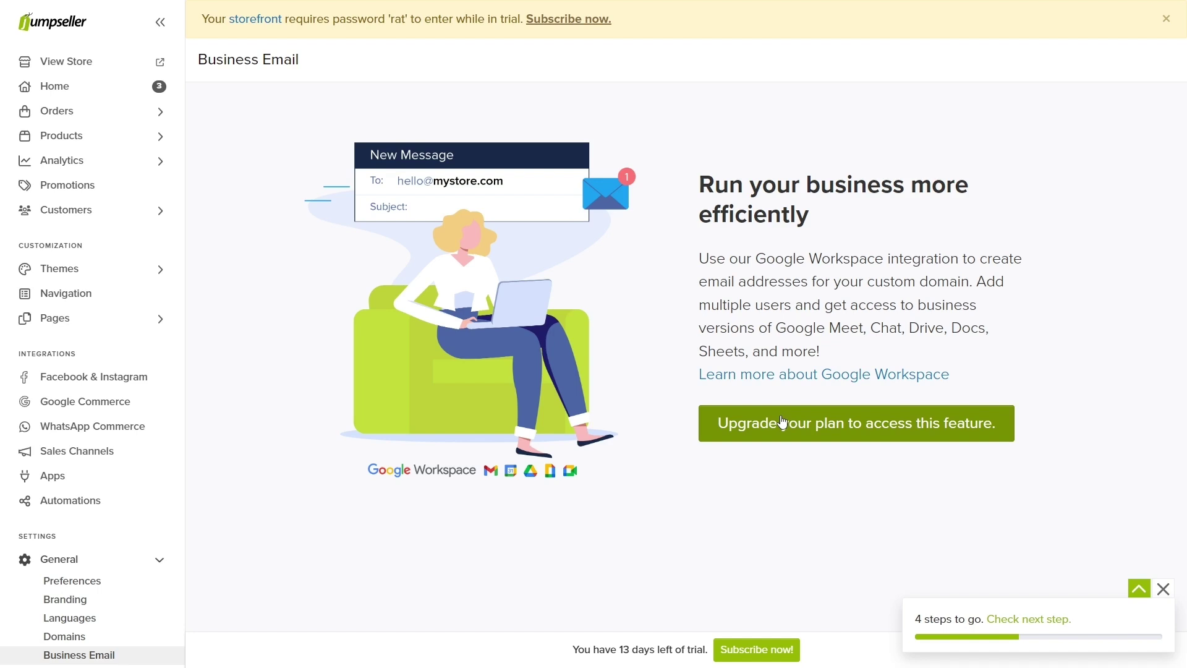
Step: Add the Earth Colors Makeup Pallette to the storefront cart, reach checkout, then return to the admin
{"action": "left_click", "coordinate": [92, 558]}
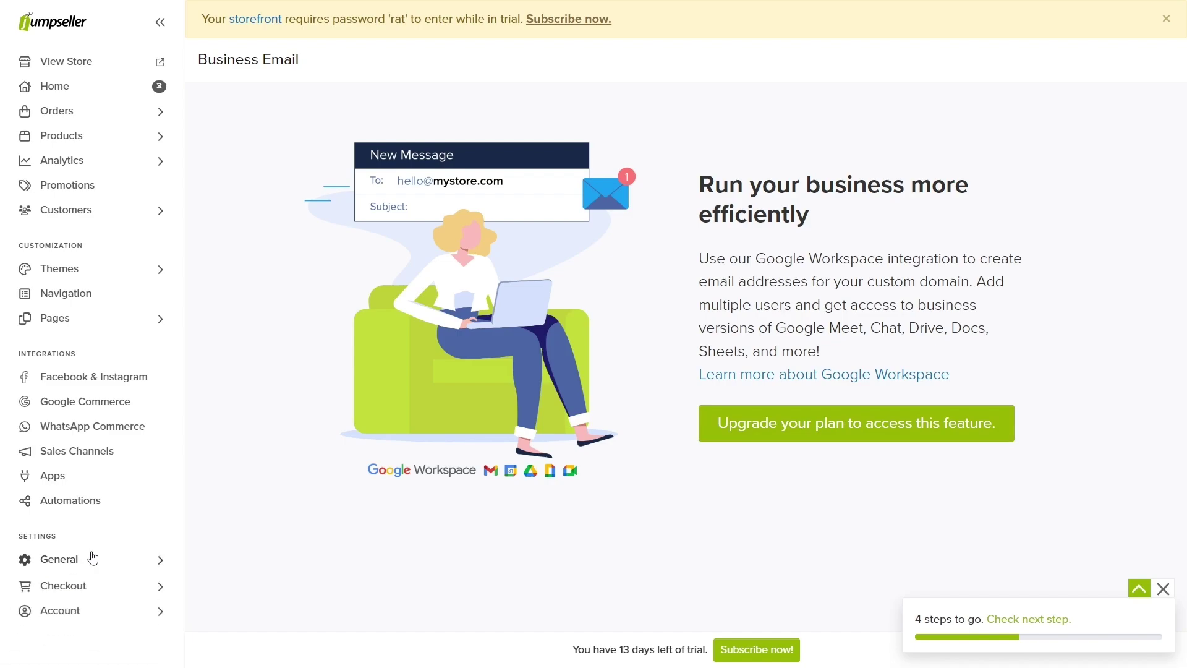
{"action": "left_click", "coordinate": [128, 62]}
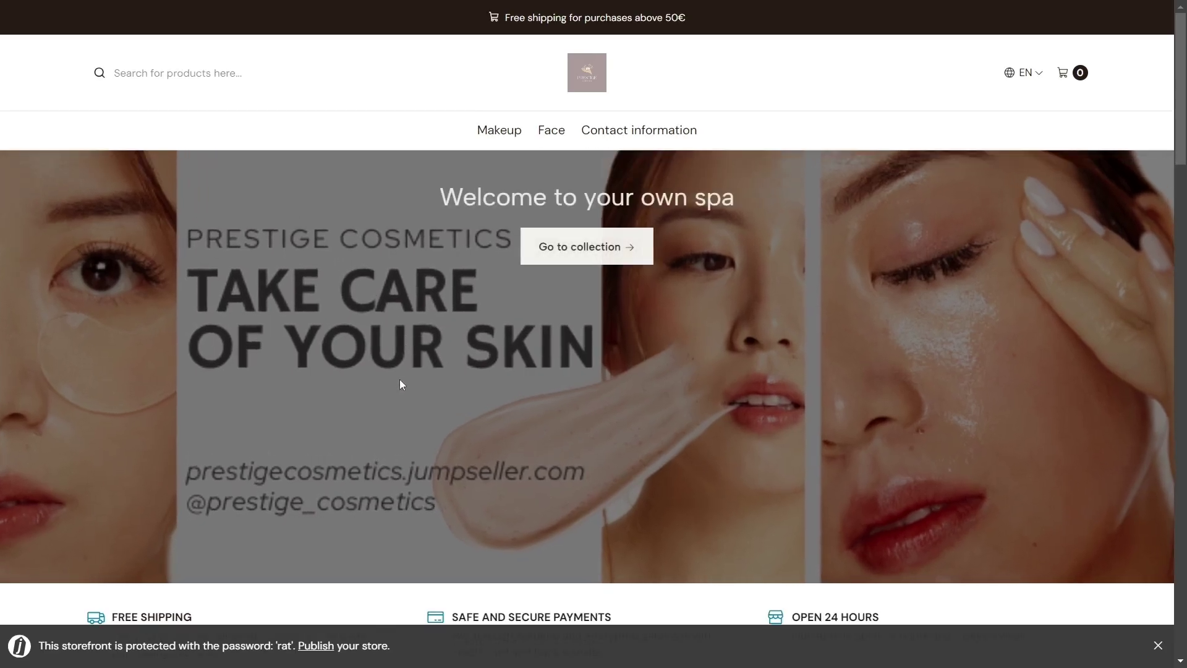
{"action": "scroll", "coordinate": [399, 380], "scroll_direction": "down", "scroll_amount": 10}
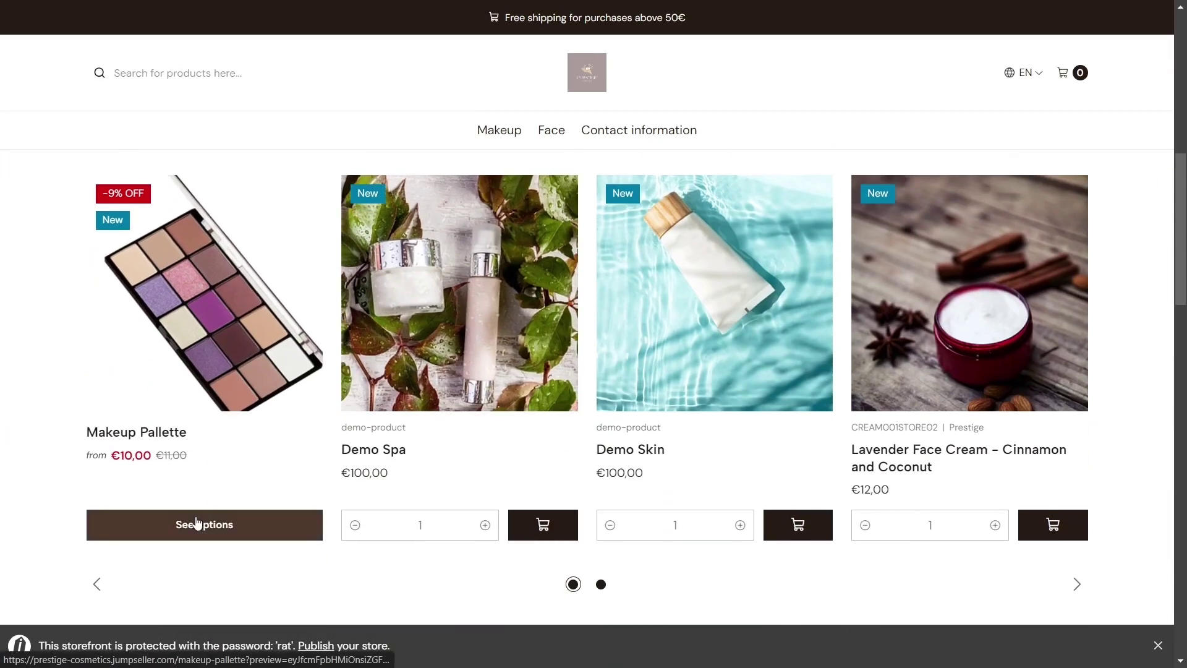
{"action": "left_click", "coordinate": [196, 523]}
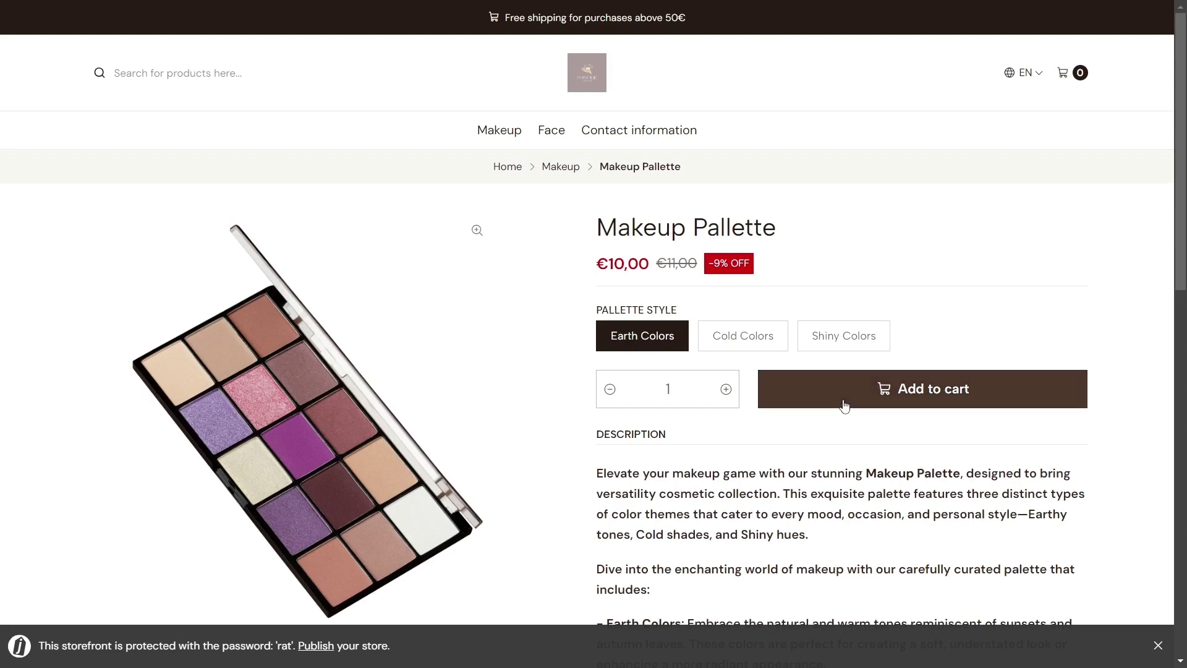
{"action": "left_click", "coordinate": [845, 405]}
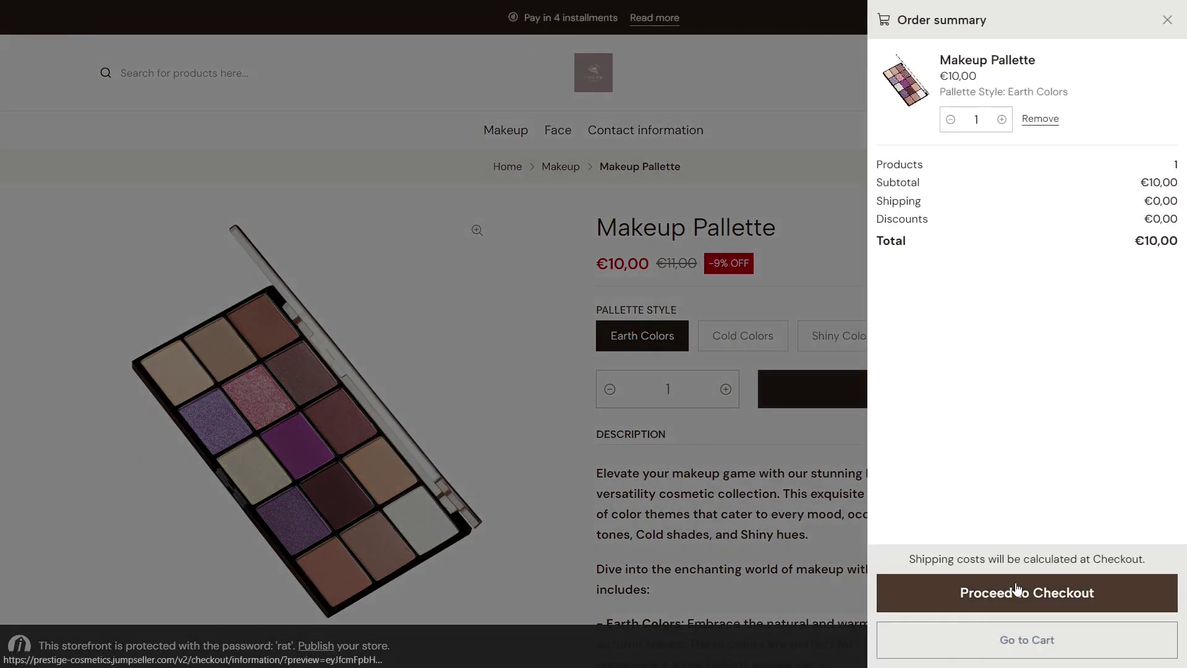
{"action": "left_click", "coordinate": [1017, 590]}
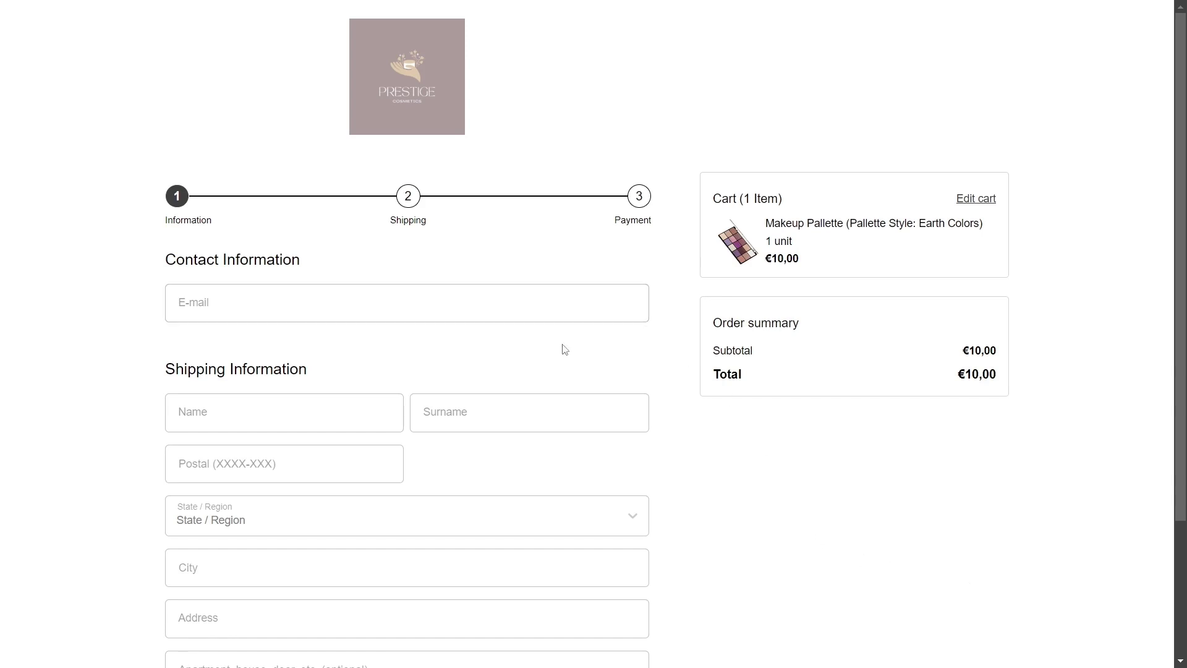
{"action": "key", "text": "ctrl+Tab"}
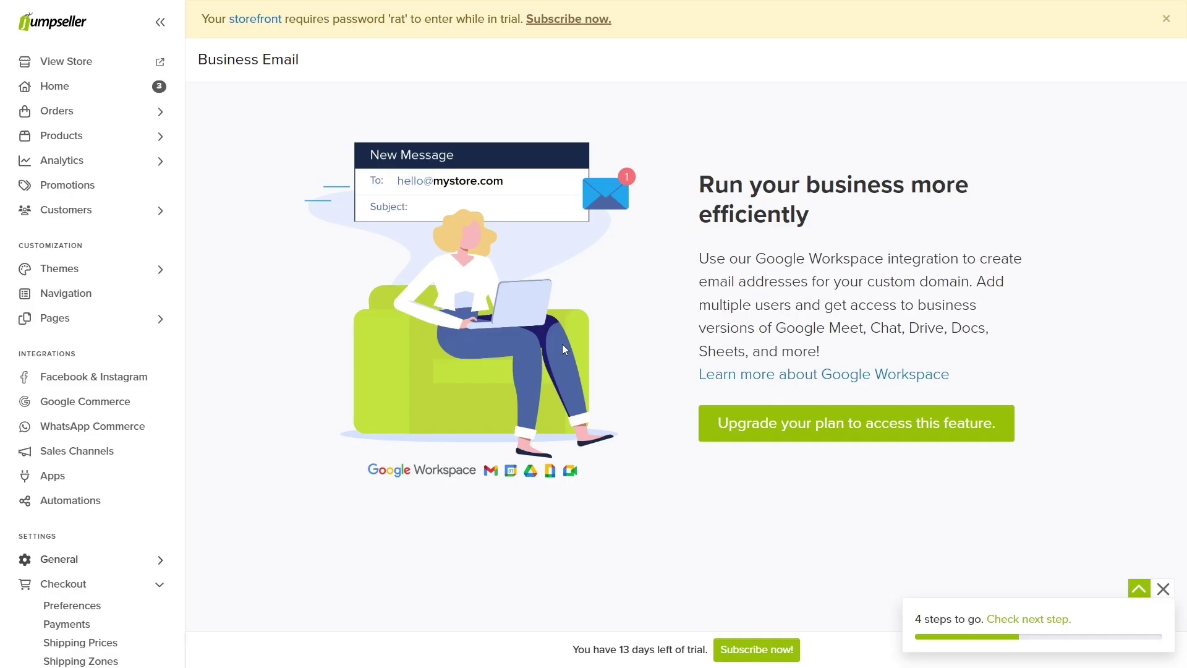
Step: In Checkout Preferences, keep Redirect to Cart after adding a product and checkout Version 2
{"action": "left_click", "coordinate": [161, 609]}
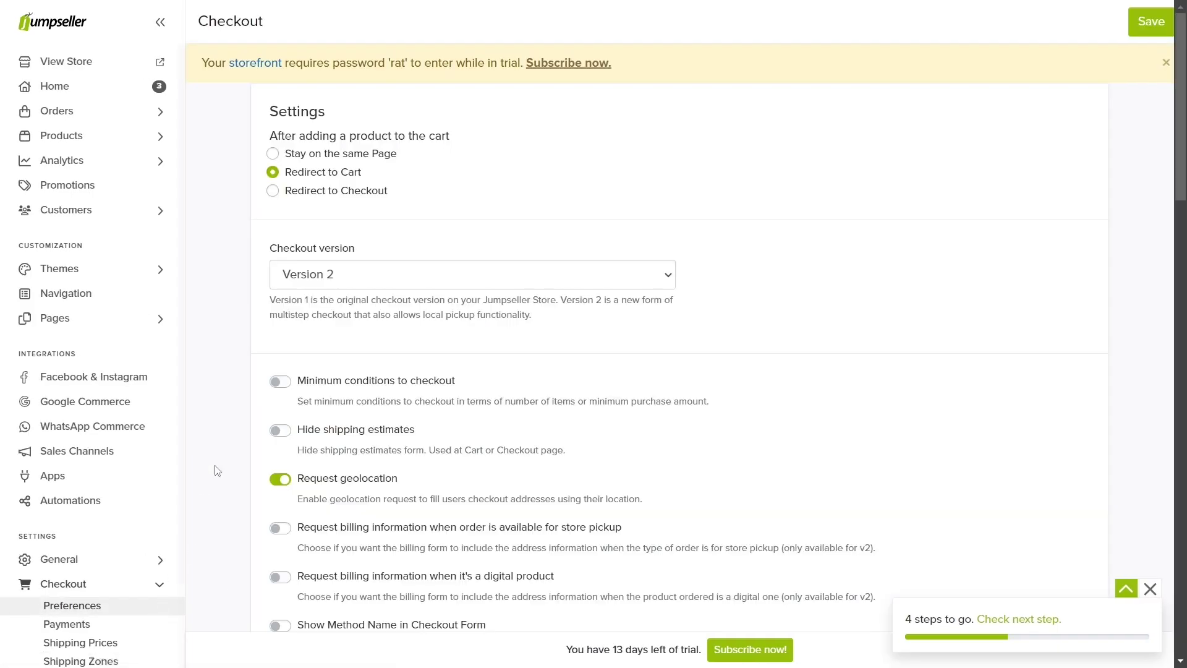
{"action": "left_click", "coordinate": [277, 156]}
{"action": "left_click", "coordinate": [275, 177]}
{"action": "left_click", "coordinate": [275, 194]}
{"action": "left_click", "coordinate": [272, 172]}
{"action": "left_click", "coordinate": [303, 266]}
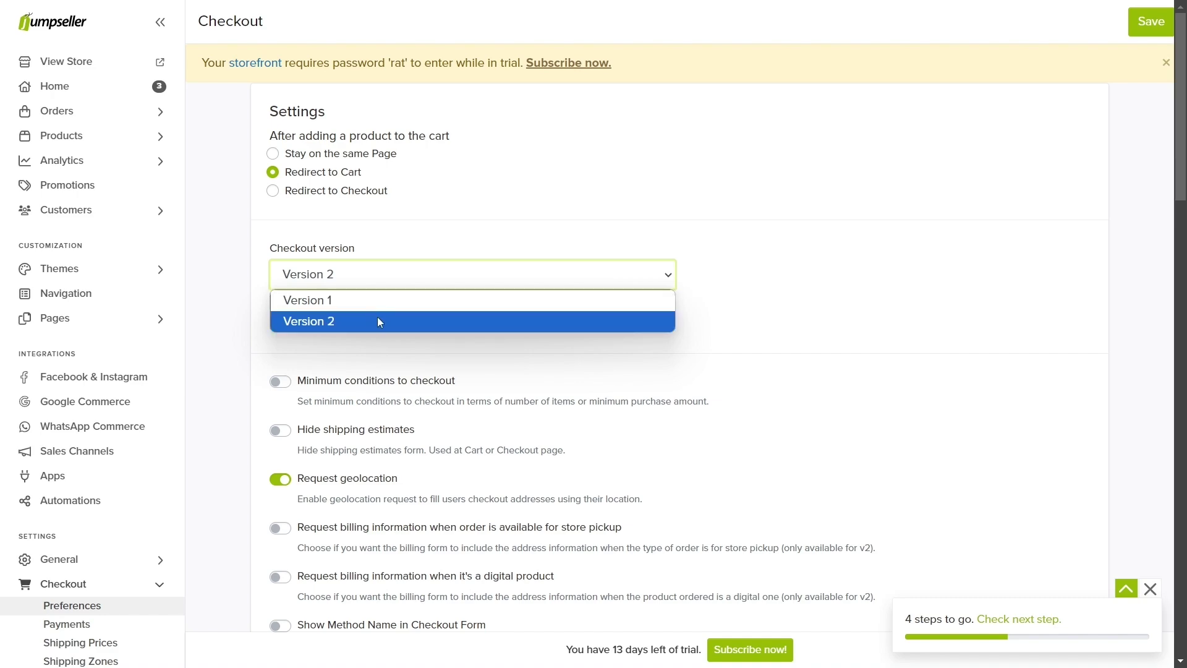
{"action": "left_click", "coordinate": [380, 322]}
{"action": "scroll", "coordinate": [378, 318], "scroll_direction": "down", "scroll_amount": 7}
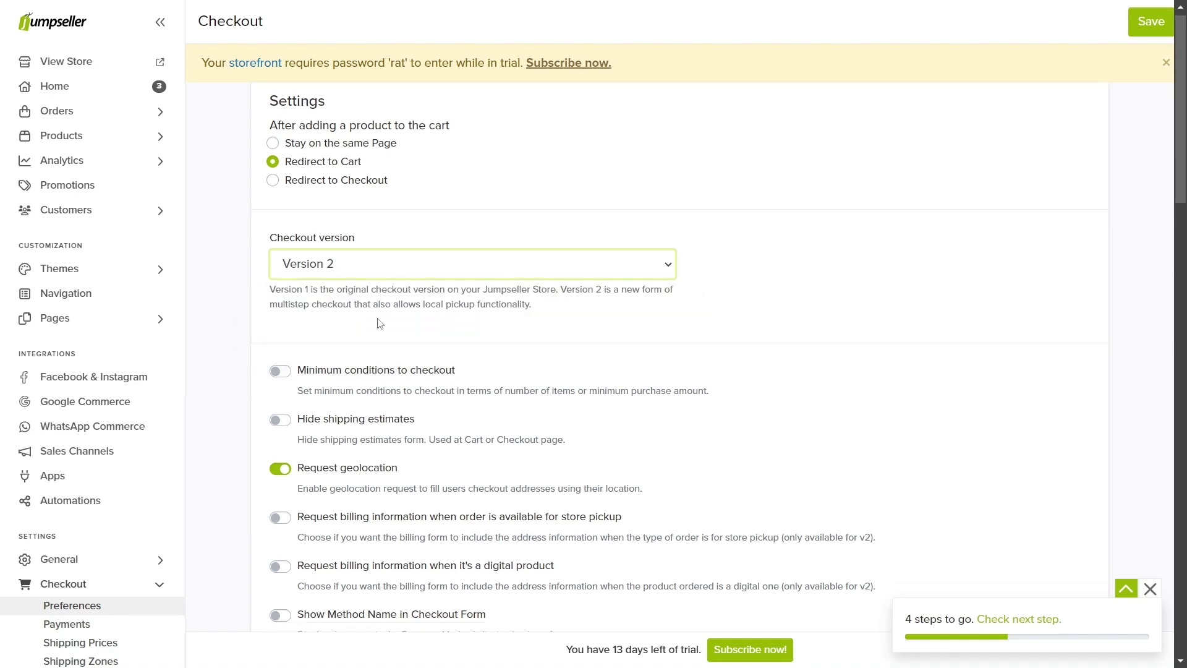
{"action": "scroll", "coordinate": [379, 322], "scroll_direction": "down", "scroll_amount": 3}
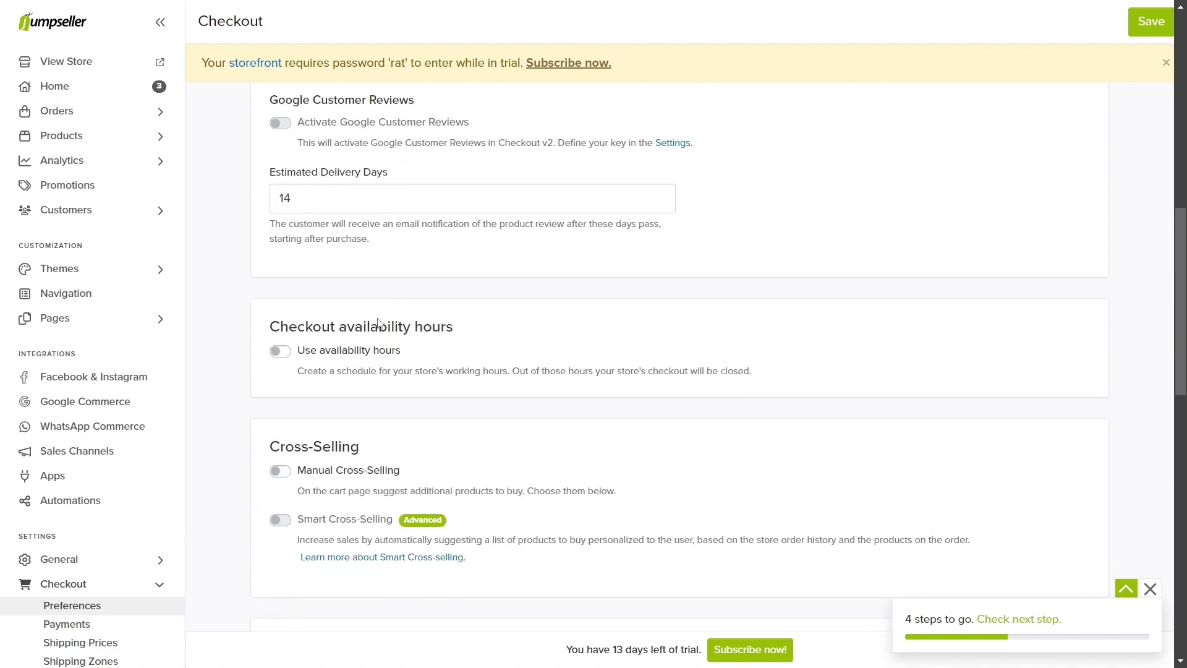
{"action": "scroll", "coordinate": [291, 352], "scroll_direction": "up", "scroll_amount": 3}
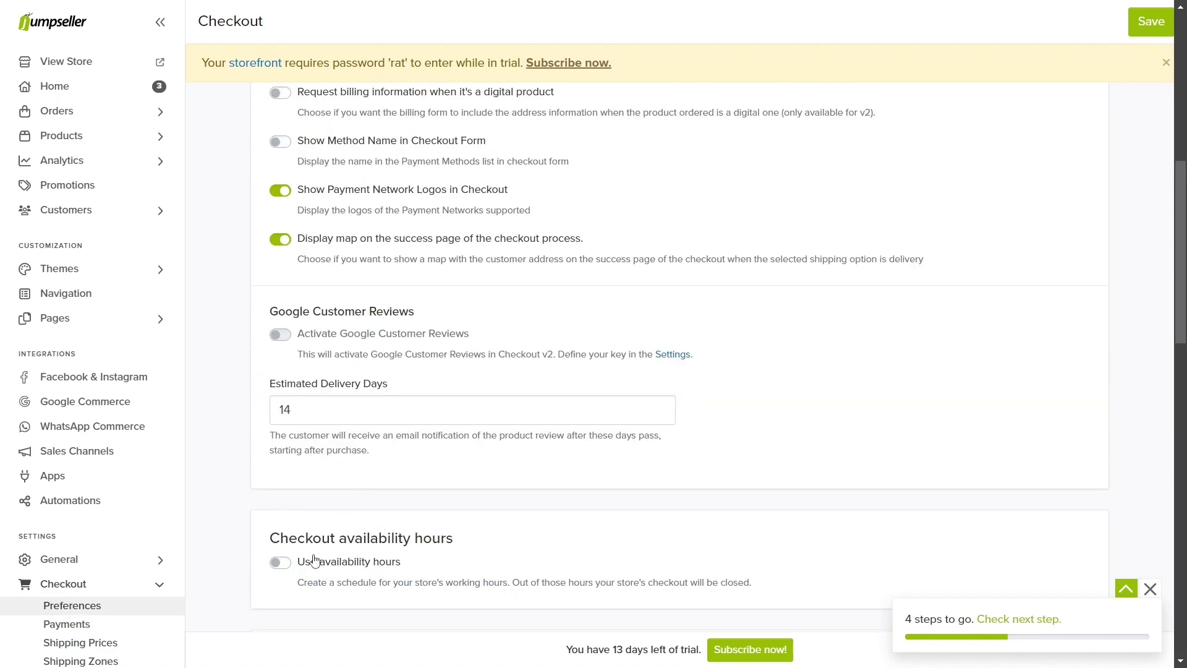
{"action": "scroll", "coordinate": [312, 560], "scroll_direction": "down", "scroll_amount": 3}
{"action": "scroll", "coordinate": [291, 371], "scroll_direction": "down", "scroll_amount": 1}
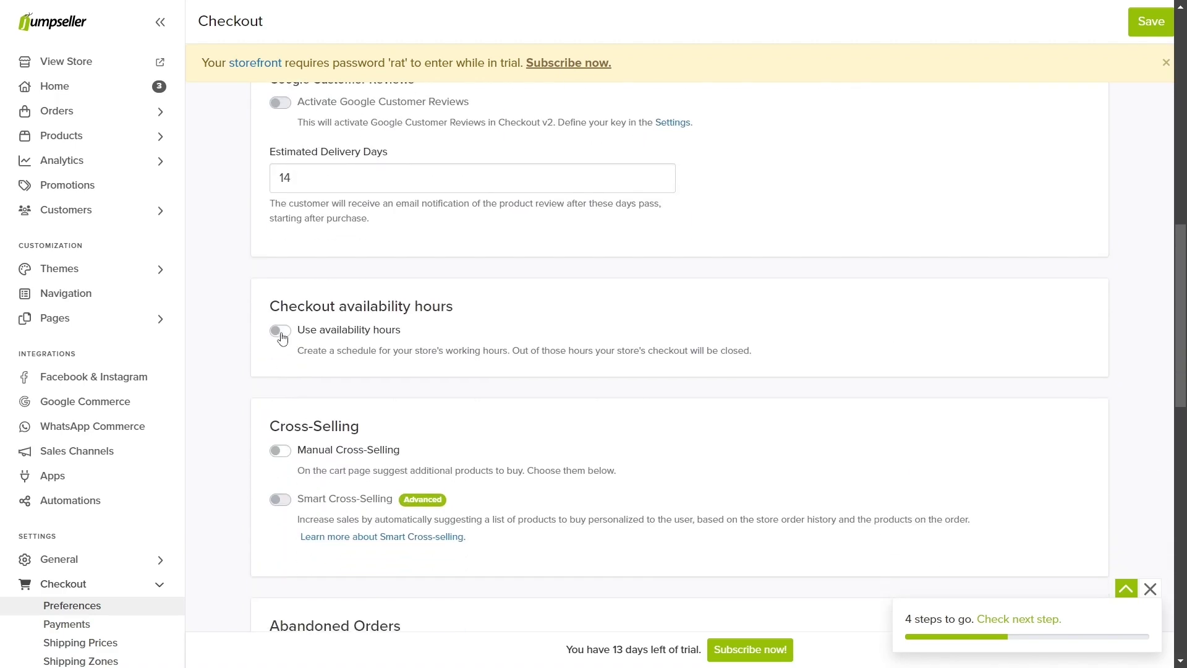
{"action": "left_click", "coordinate": [281, 334]}
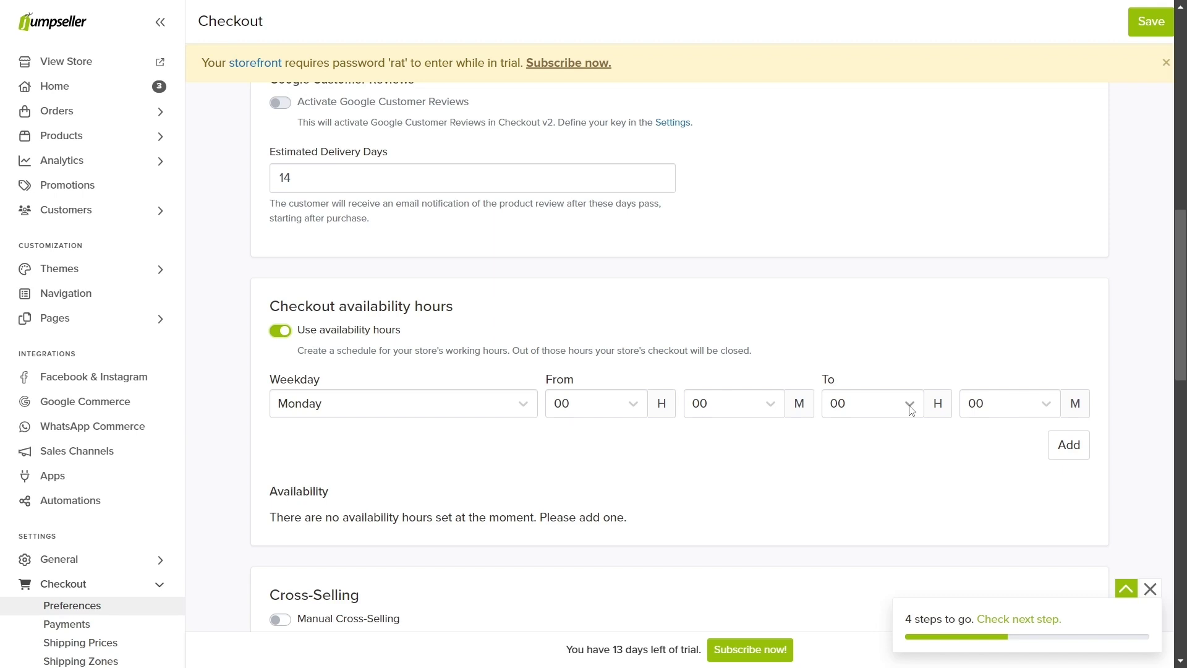
{"action": "left_click", "coordinate": [912, 411]}
{"action": "scroll", "coordinate": [847, 525], "scroll_direction": "down", "scroll_amount": 7}
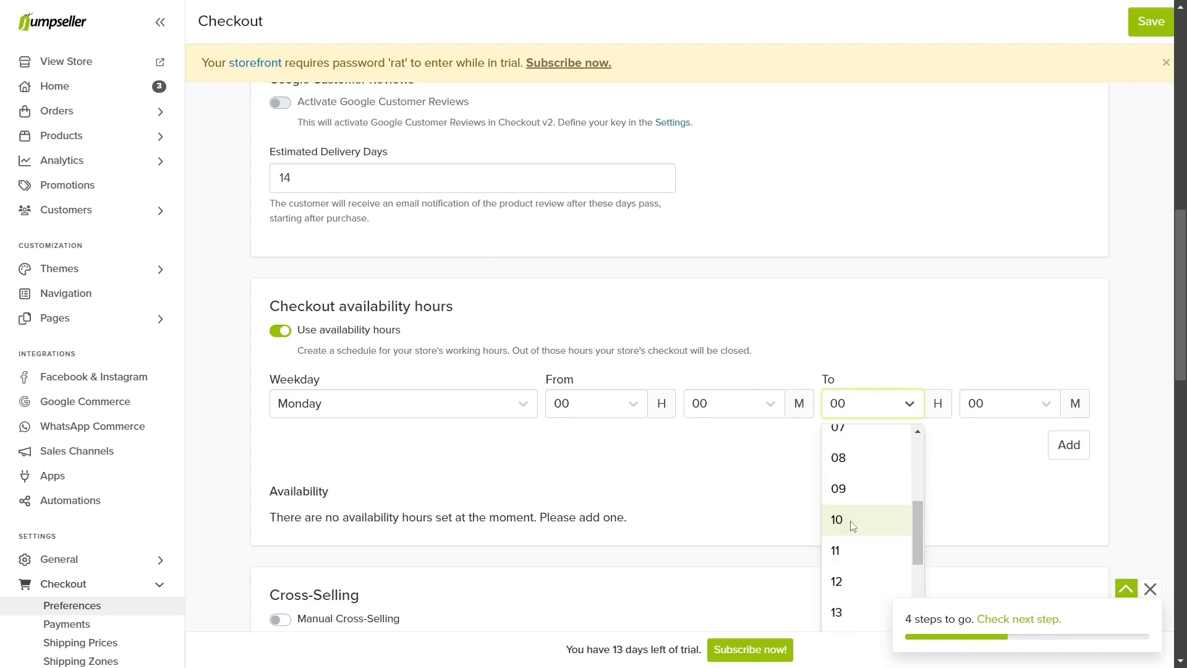
{"action": "left_click", "coordinate": [844, 627]}
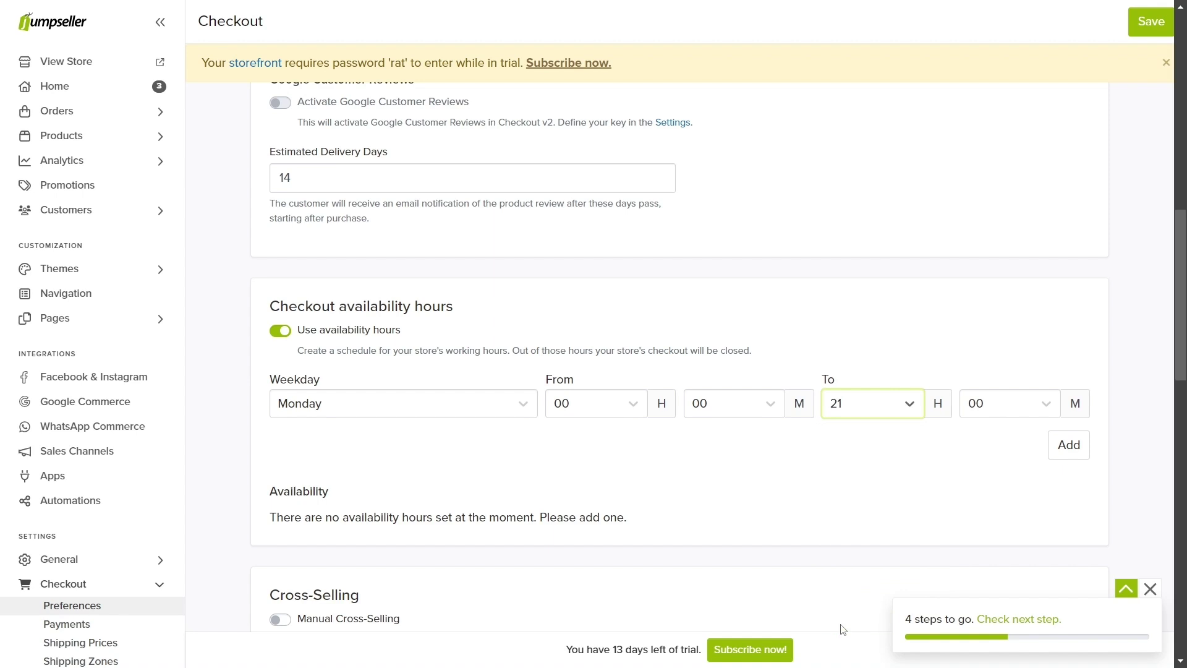
{"action": "left_click", "coordinate": [1061, 449]}
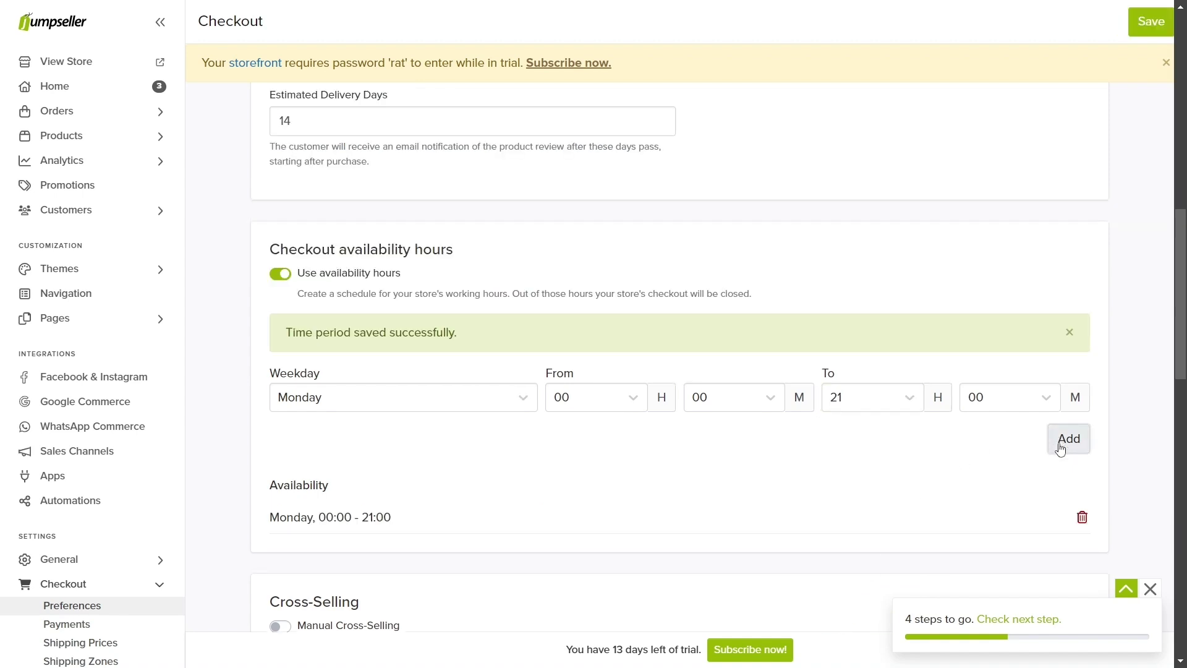
{"action": "left_click", "coordinate": [1082, 518]}
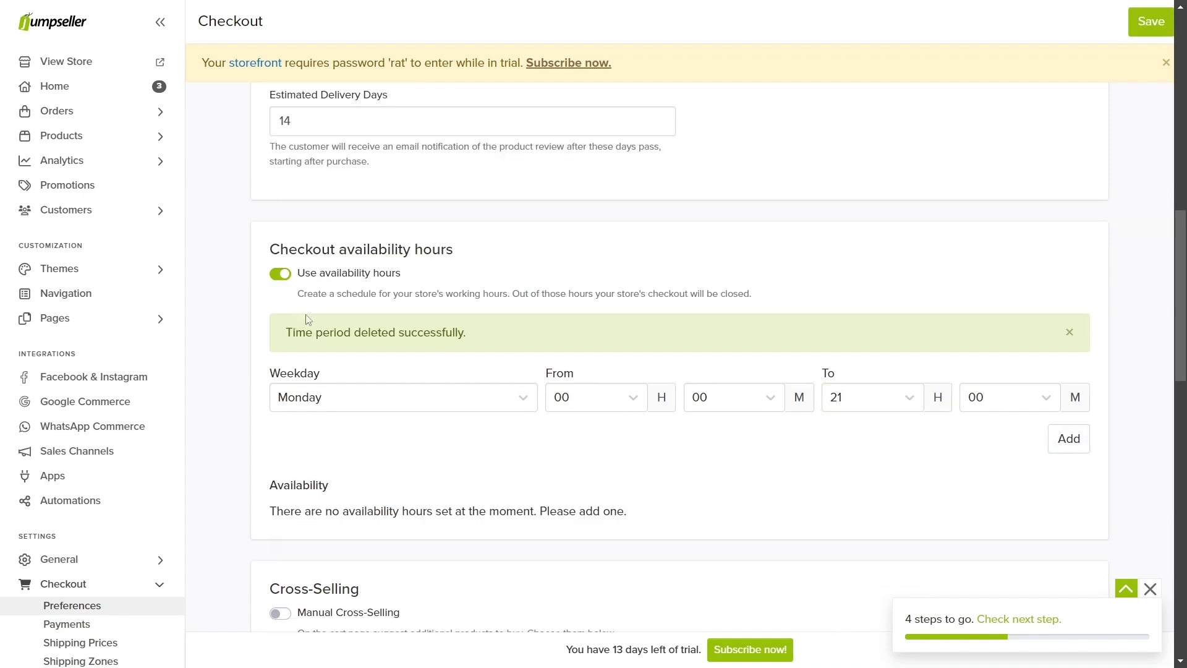
{"action": "left_click", "coordinate": [282, 275]}
{"action": "scroll", "coordinate": [282, 276], "scroll_direction": "down", "scroll_amount": 1}
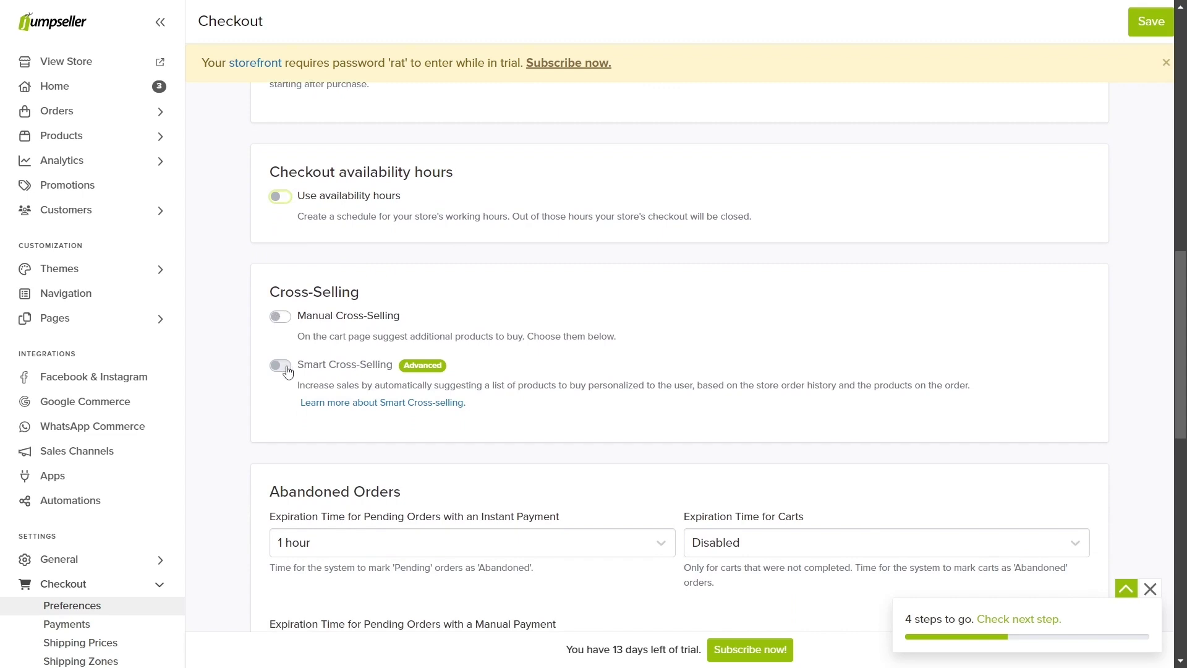
Step: Enable manual cross-selling with the Earth Colors Makeup Pallette and save the preferences
{"action": "left_click", "coordinate": [282, 317]}
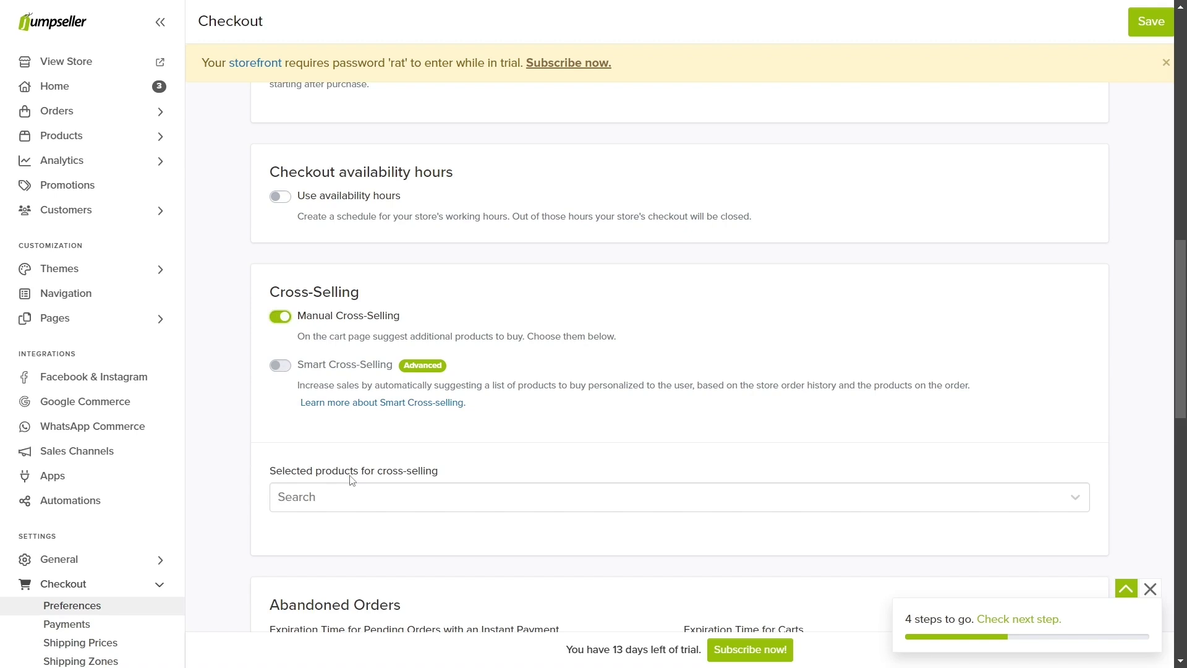
{"action": "left_click", "coordinate": [355, 494]}
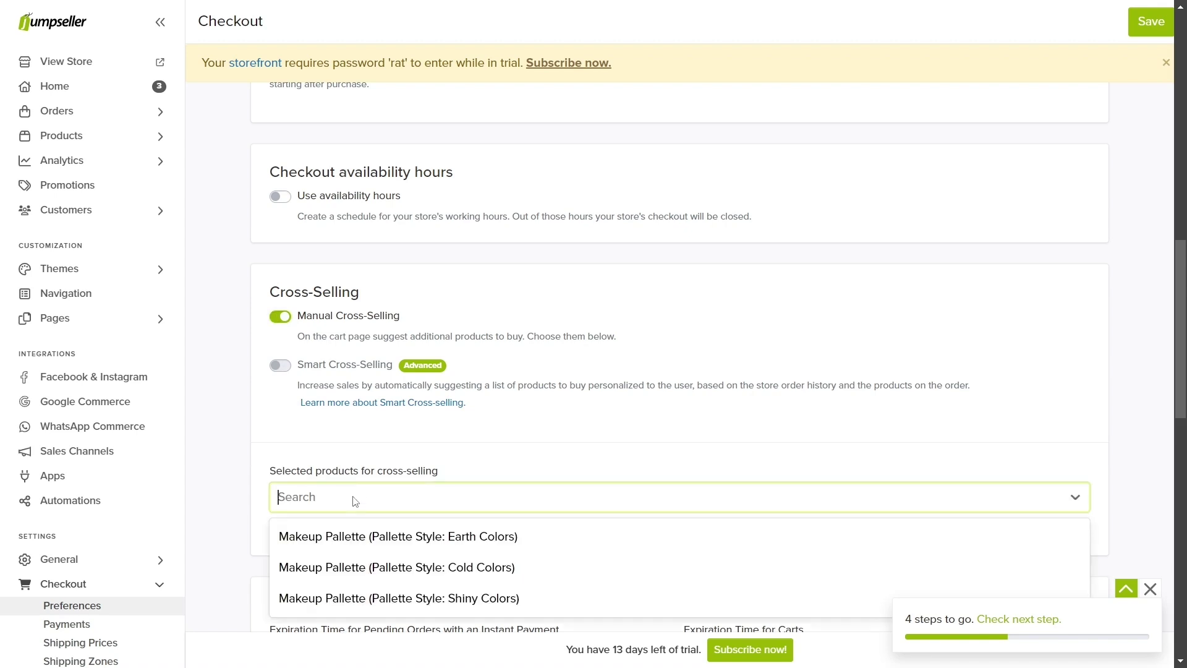
{"action": "left_click", "coordinate": [378, 535]}
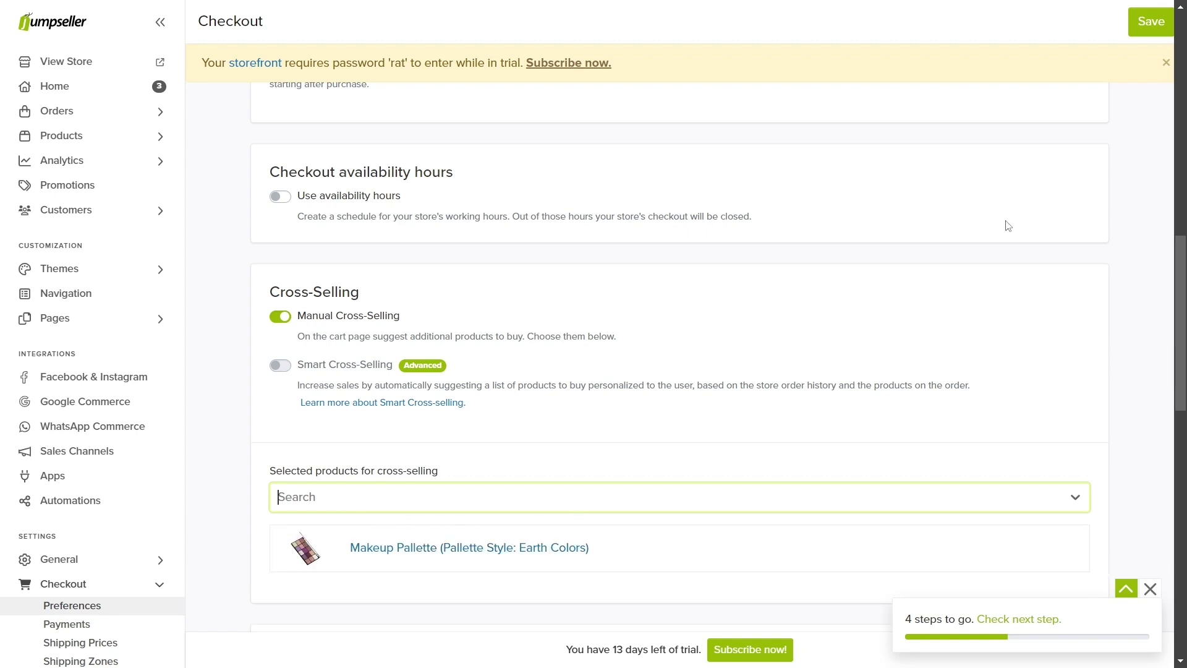
{"action": "left_click", "coordinate": [1144, 22]}
Step: Add Demo Spa to the storefront cart and check the cross-sell suggestion on the cart page
{"action": "left_click", "coordinate": [160, 61]}
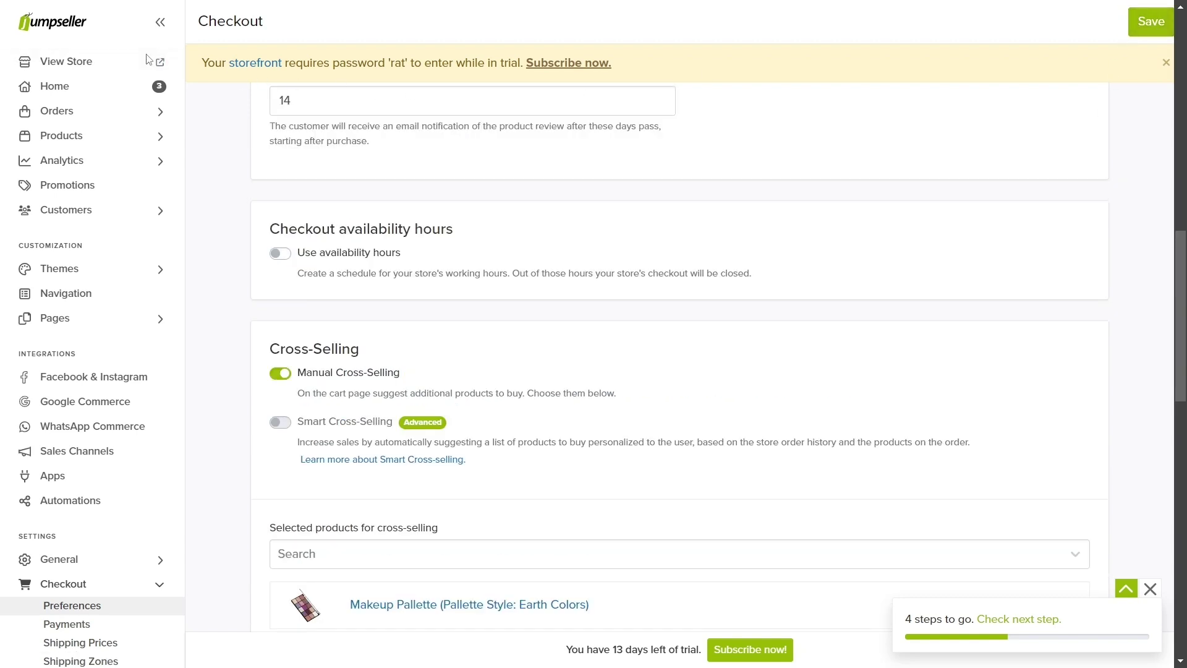
{"action": "scroll", "coordinate": [436, 396], "scroll_direction": "down", "scroll_amount": 10}
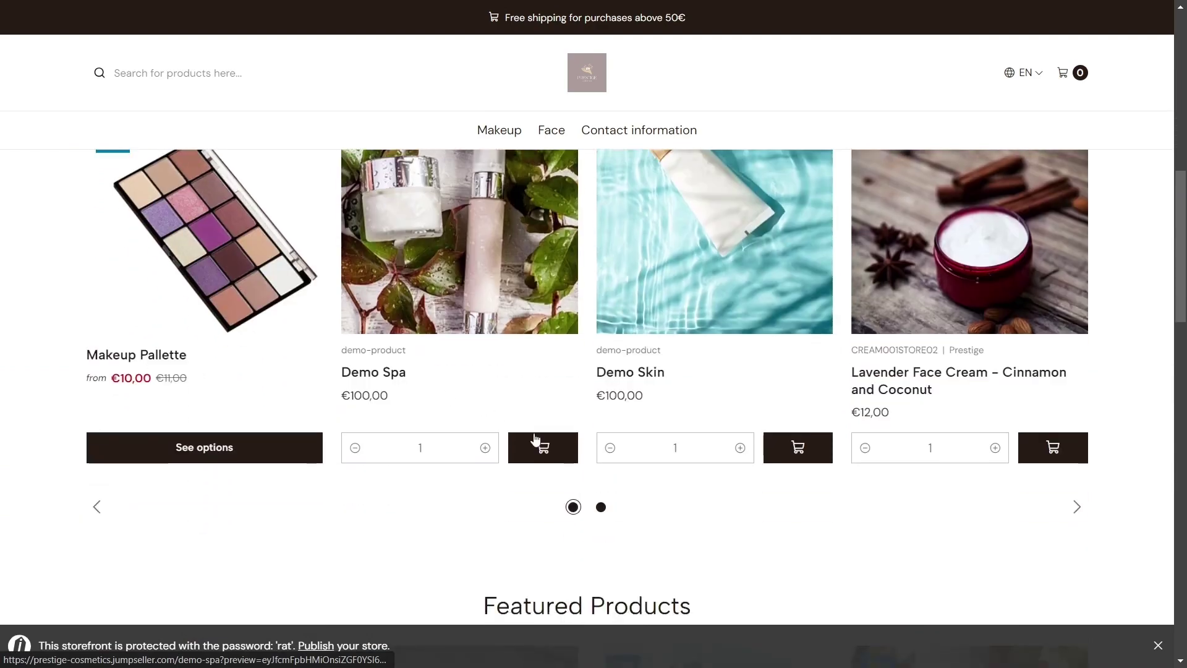
{"action": "left_click", "coordinate": [542, 447]}
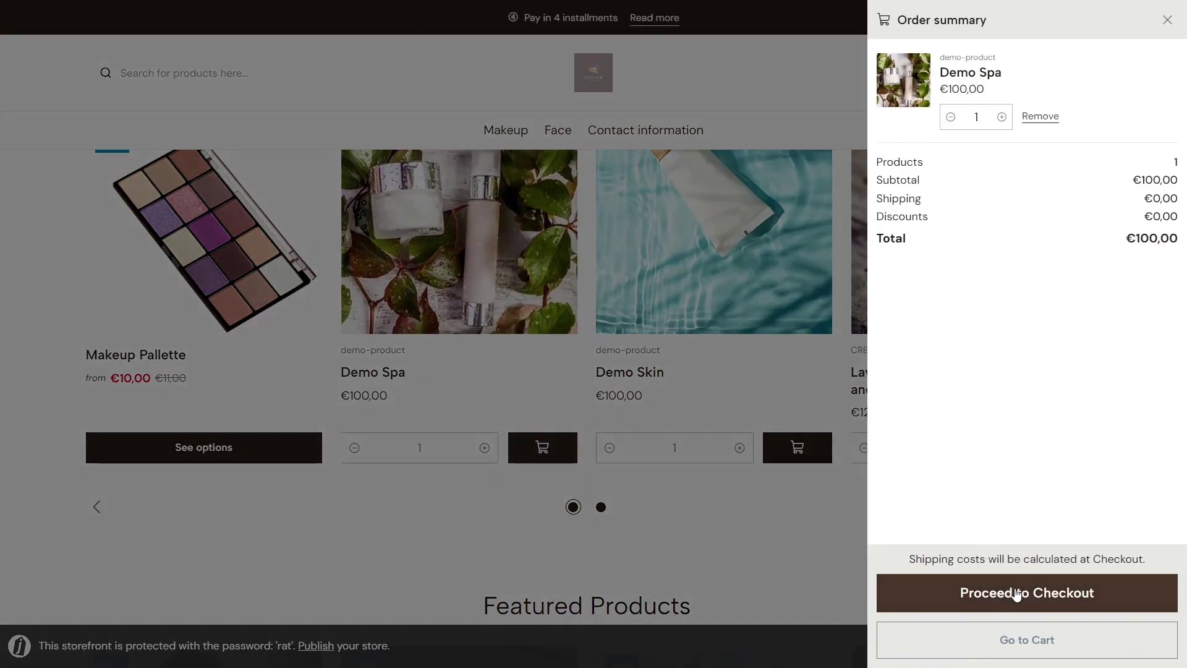
{"action": "left_click", "coordinate": [1014, 592]}
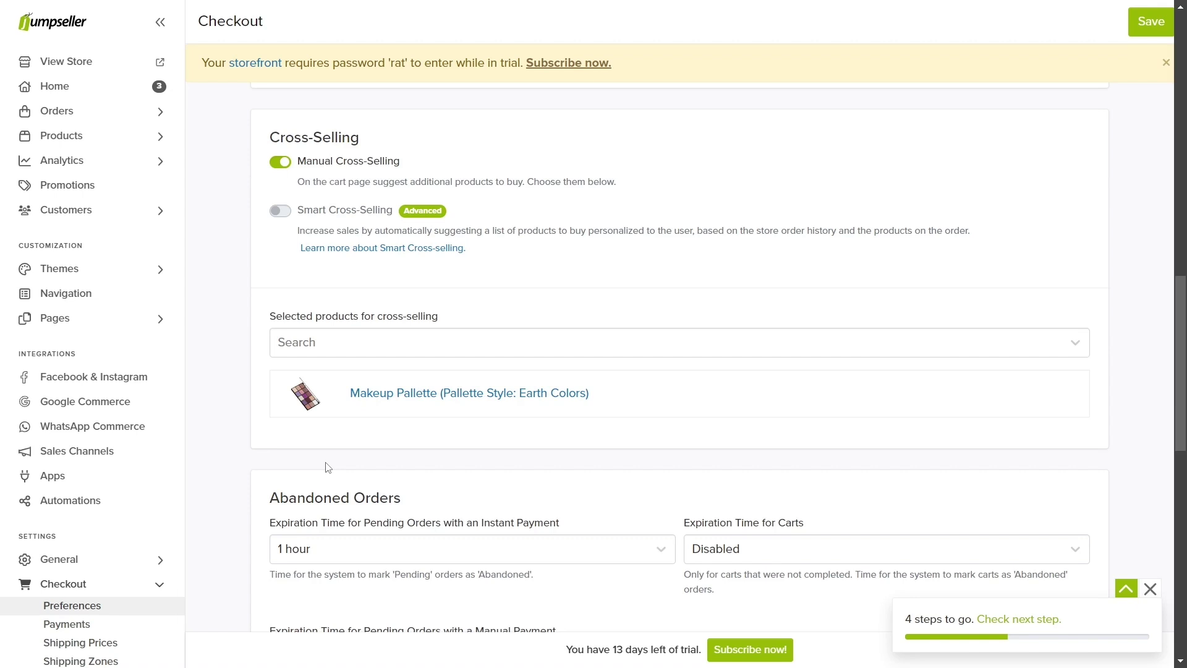
{"action": "scroll", "coordinate": [326, 466], "scroll_direction": "down", "scroll_amount": 4}
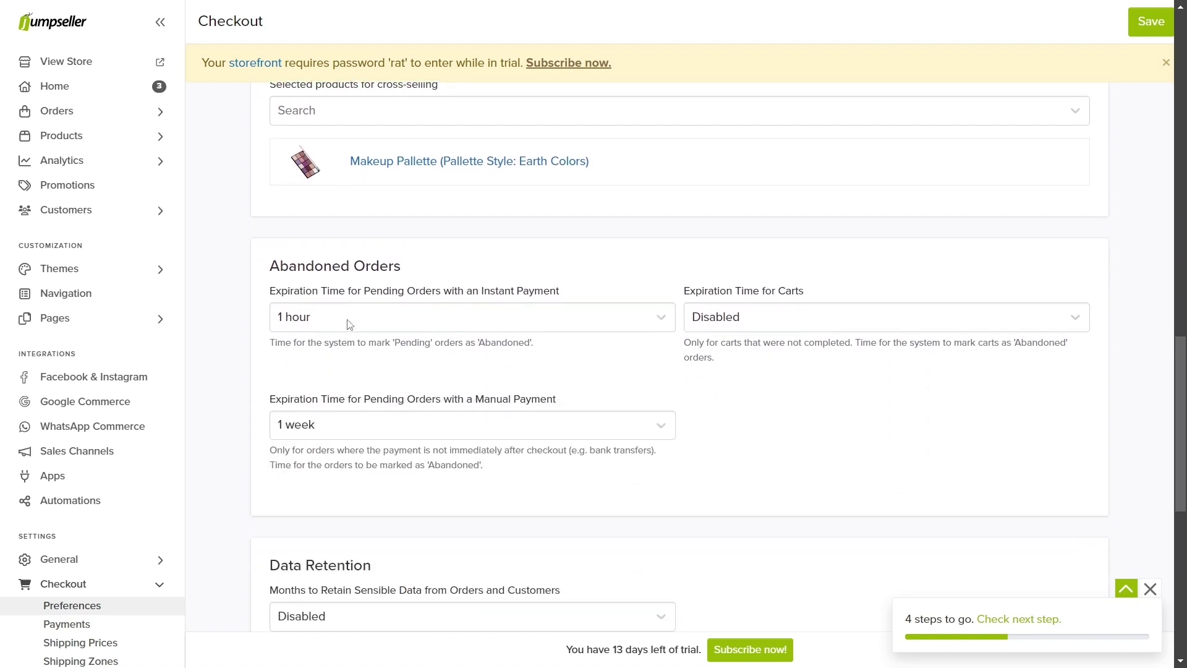
Step: Keep pending-order expiry at 1 hour for instant payments and 1 week for manual payments
{"action": "left_click", "coordinate": [350, 325]}
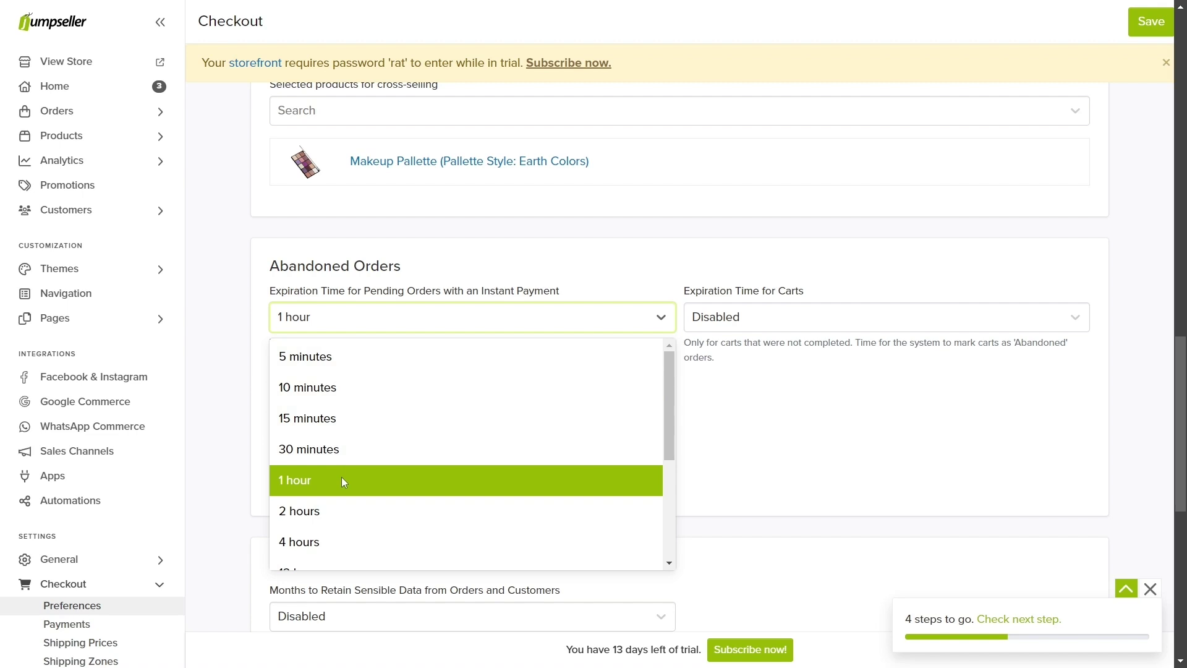
{"action": "left_click", "coordinate": [344, 483]}
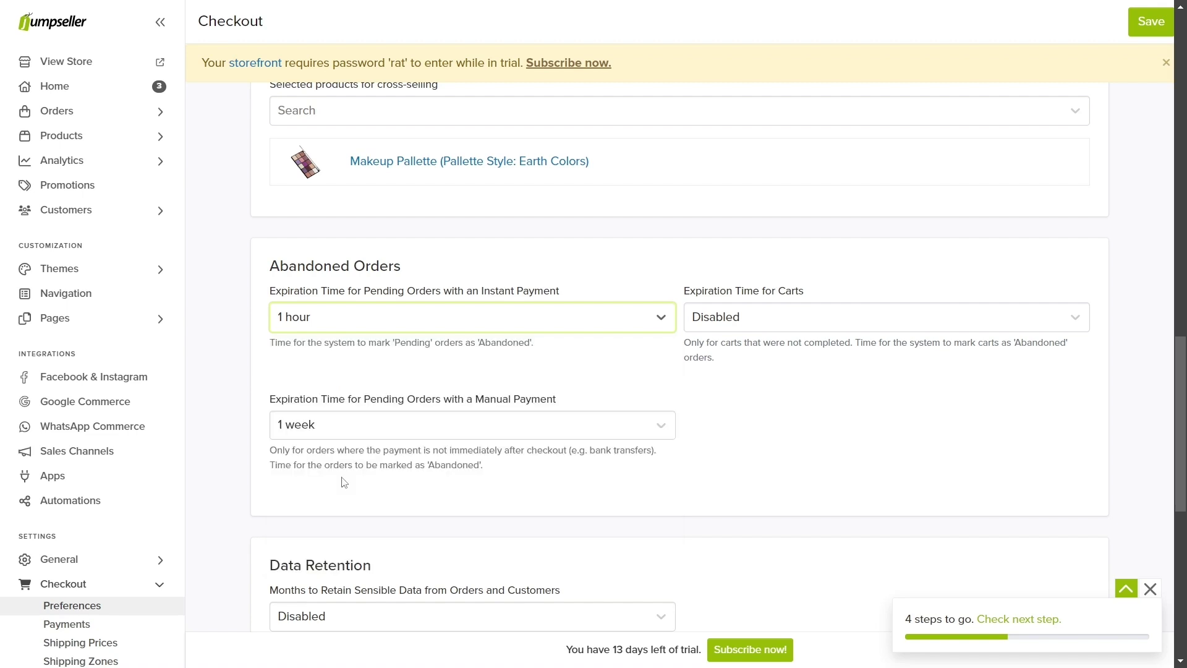
{"action": "left_click", "coordinate": [370, 426]}
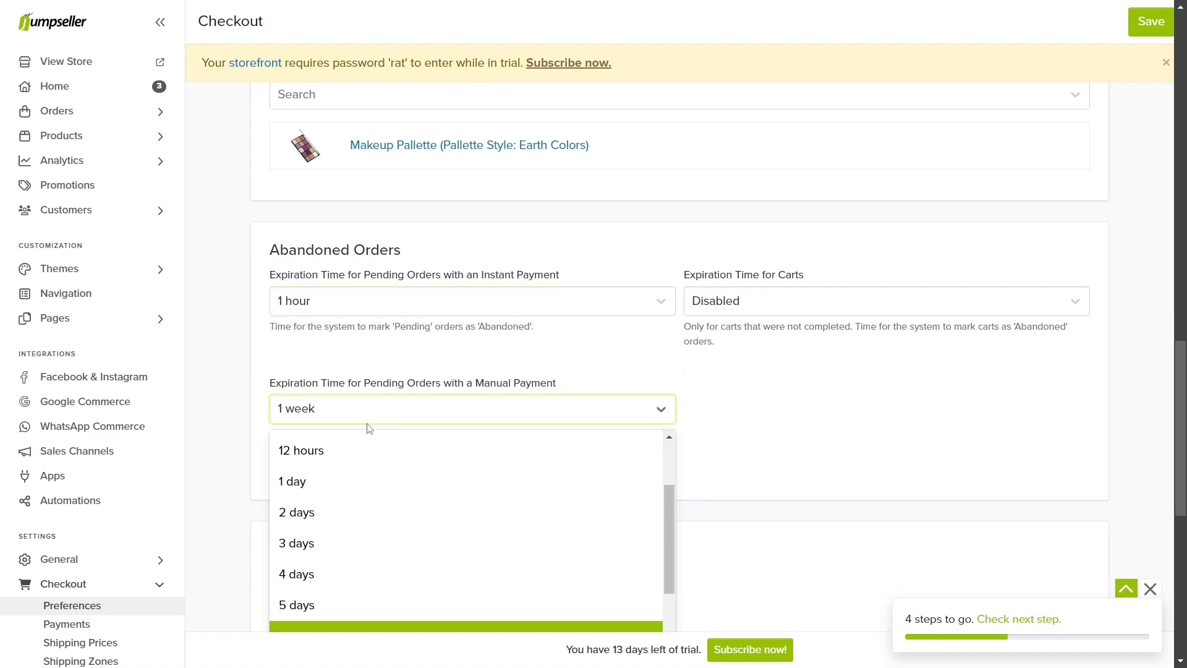
{"action": "scroll", "coordinate": [355, 516], "scroll_direction": "down", "scroll_amount": 1}
{"action": "scroll", "coordinate": [355, 515], "scroll_direction": "down", "scroll_amount": 1}
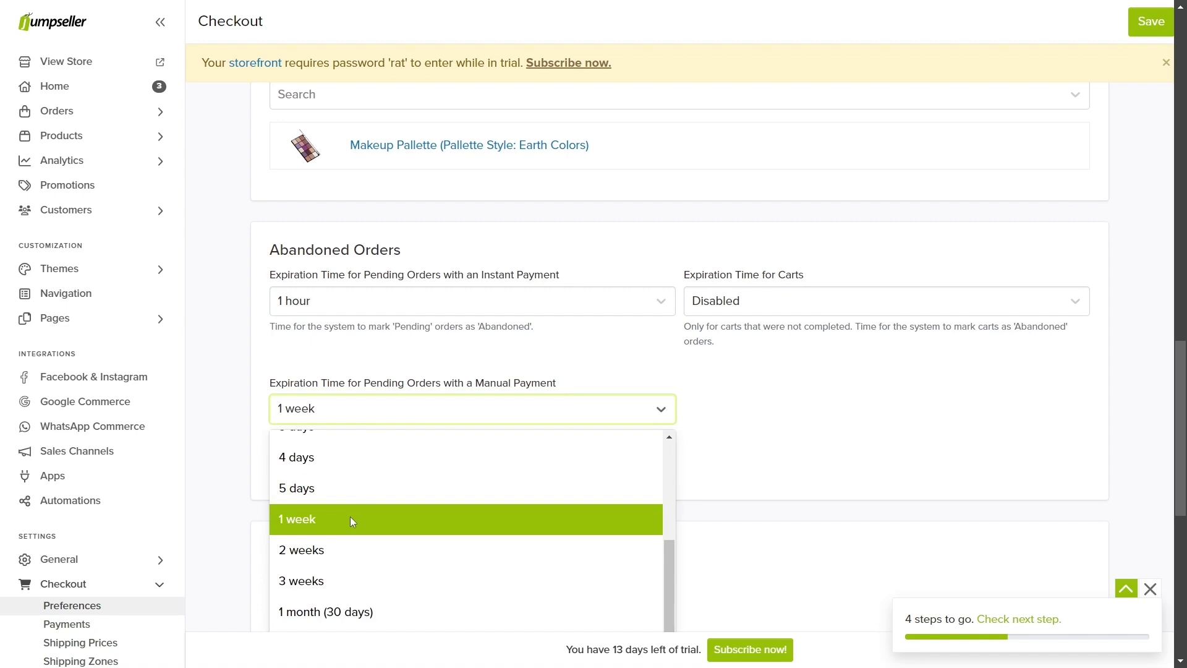
{"action": "left_click", "coordinate": [353, 522]}
Step: Set customer data retention to 24 months and review the Additional Fields section
{"action": "scroll", "coordinate": [347, 521], "scroll_direction": "down", "scroll_amount": 3}
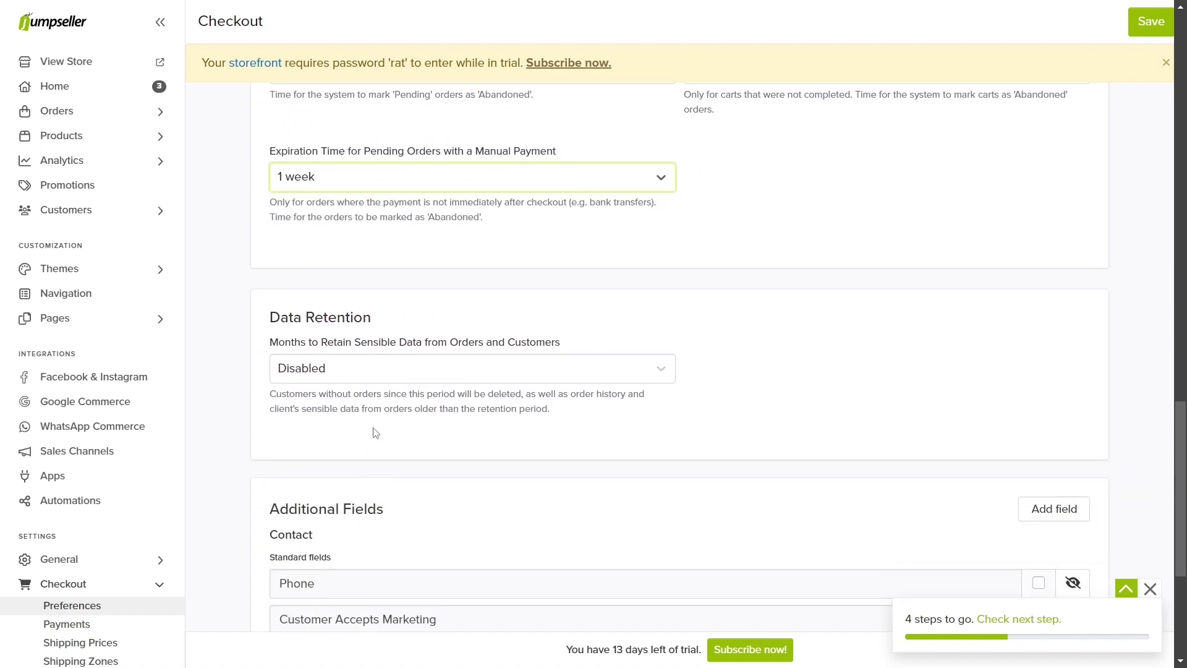
{"action": "left_click", "coordinate": [388, 375]}
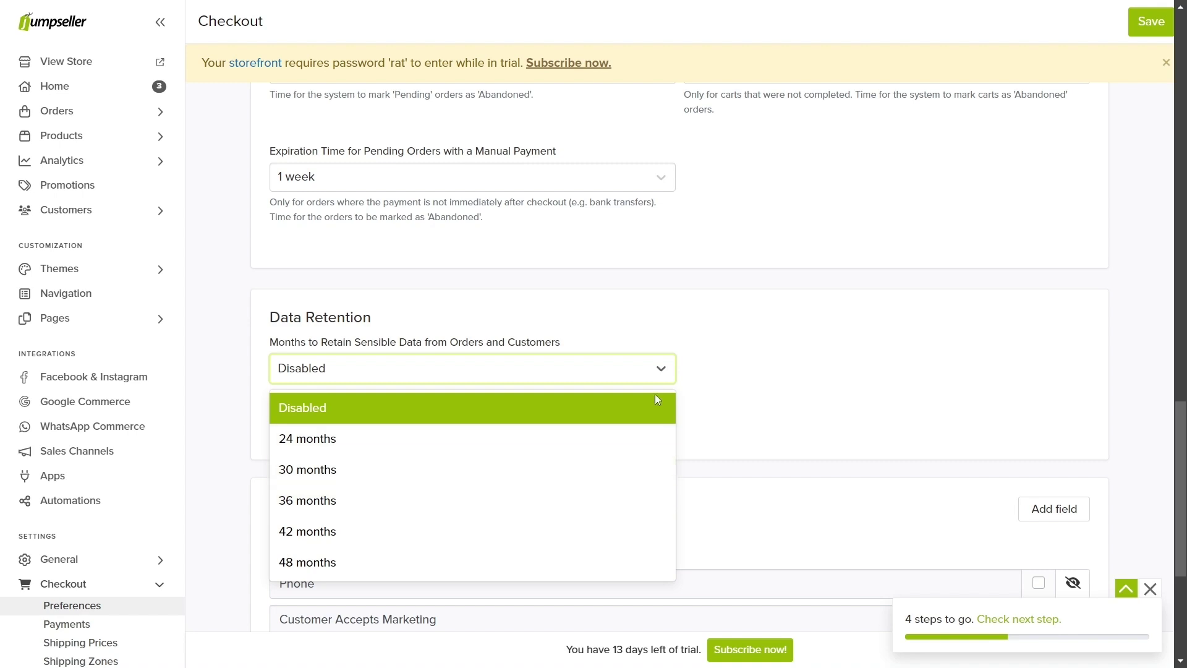
{"action": "left_click", "coordinate": [704, 387]}
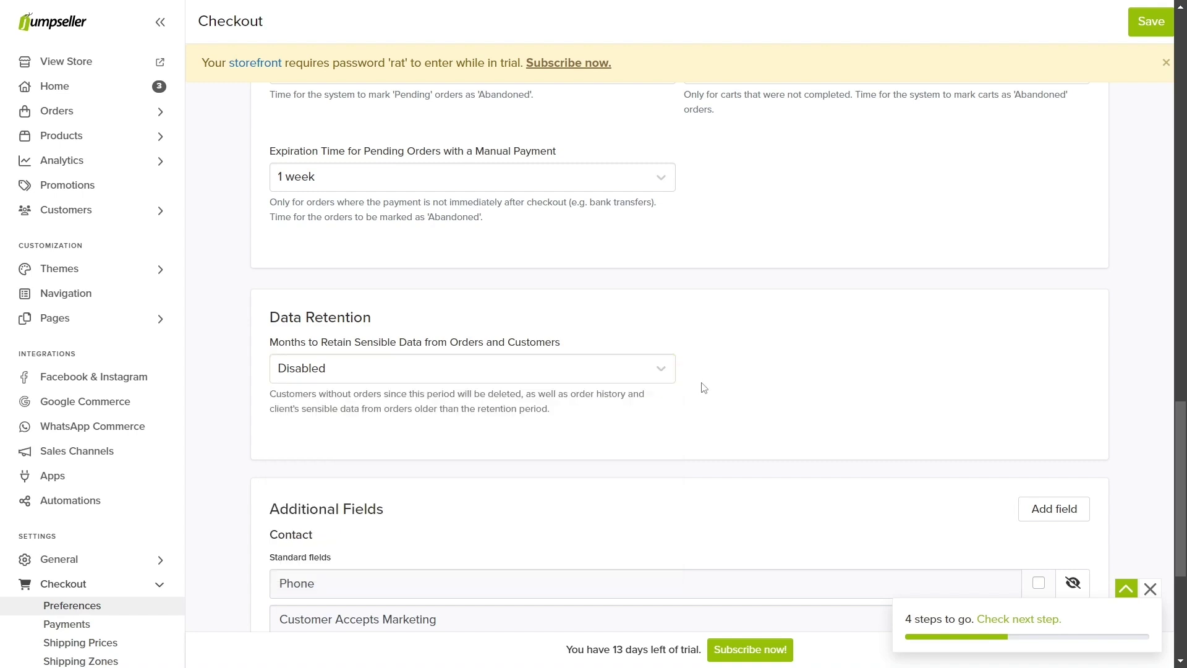
{"action": "scroll", "coordinate": [704, 388], "scroll_direction": "down", "scroll_amount": 5}
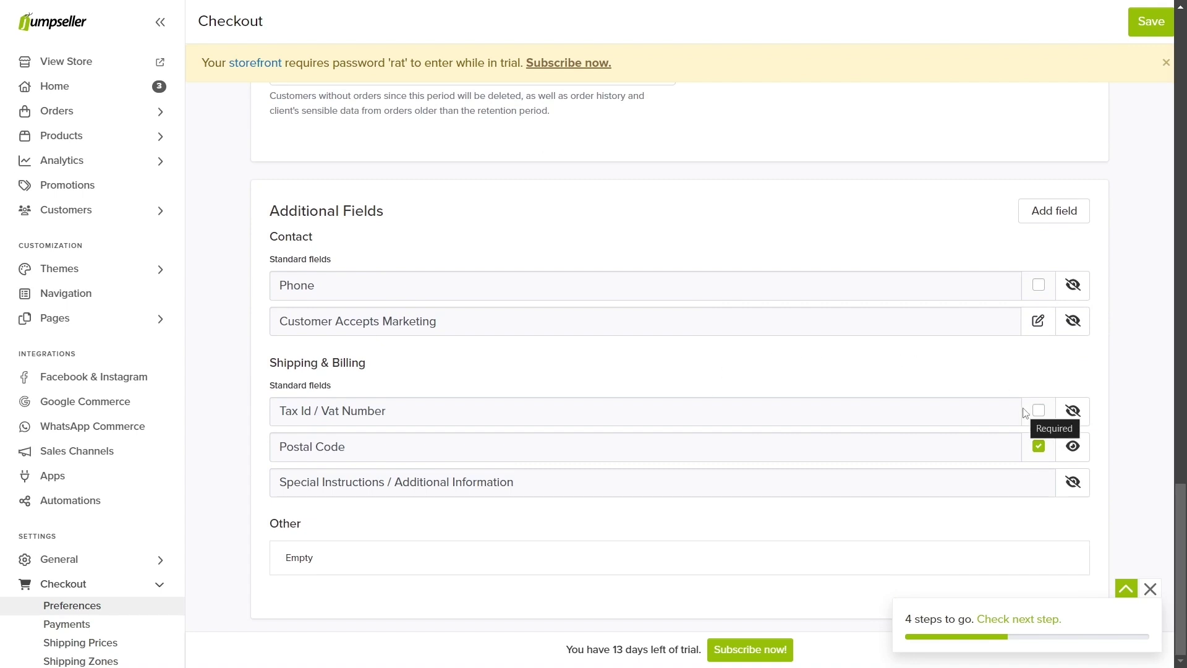
{"action": "scroll", "coordinate": [647, 272], "scroll_direction": "up", "scroll_amount": 1}
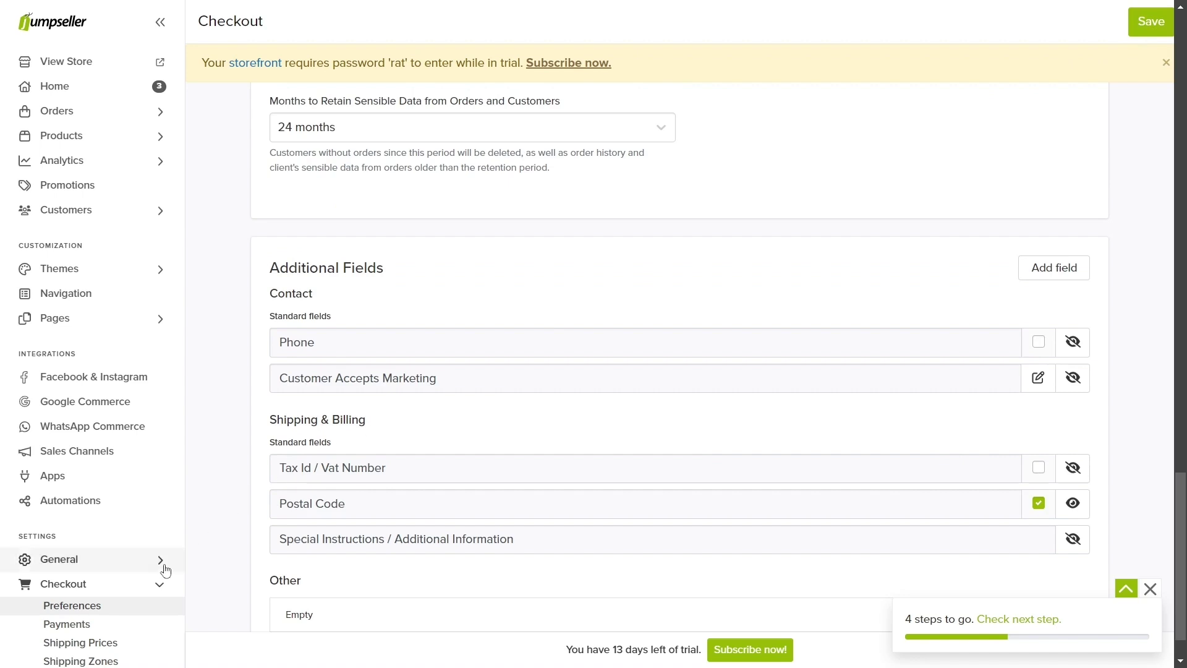
Step: Go through Shipping Zones to the Shipping Methods page listing only Free Shipping
{"action": "left_click", "coordinate": [98, 661]}
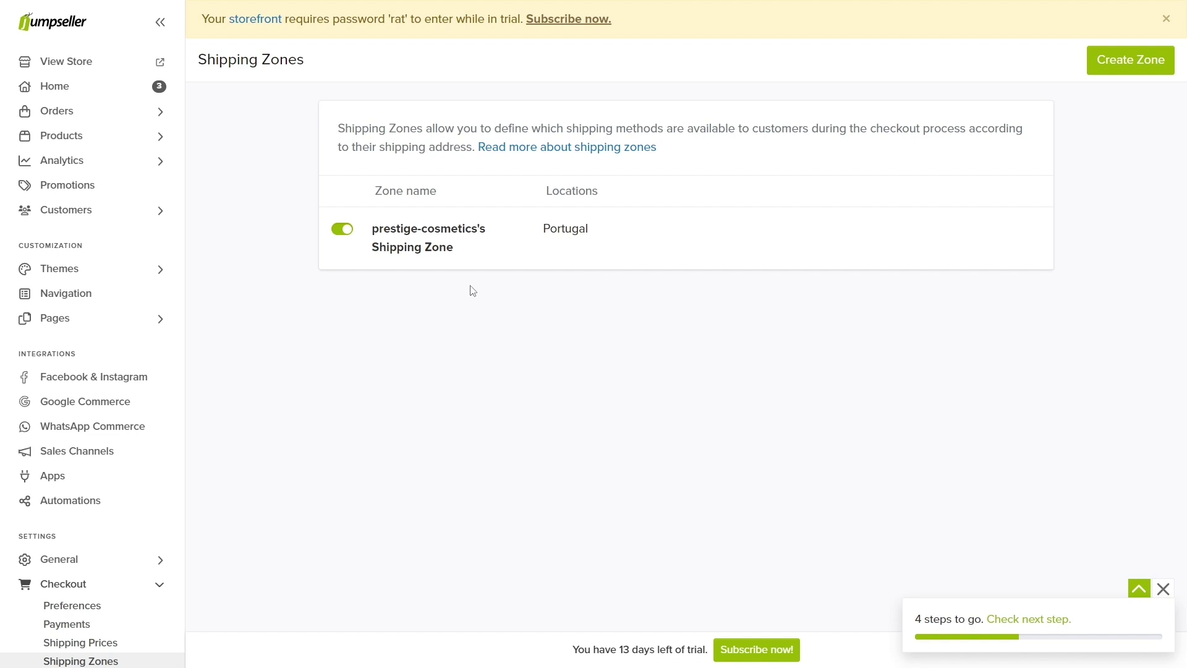
{"action": "left_click", "coordinate": [106, 645]}
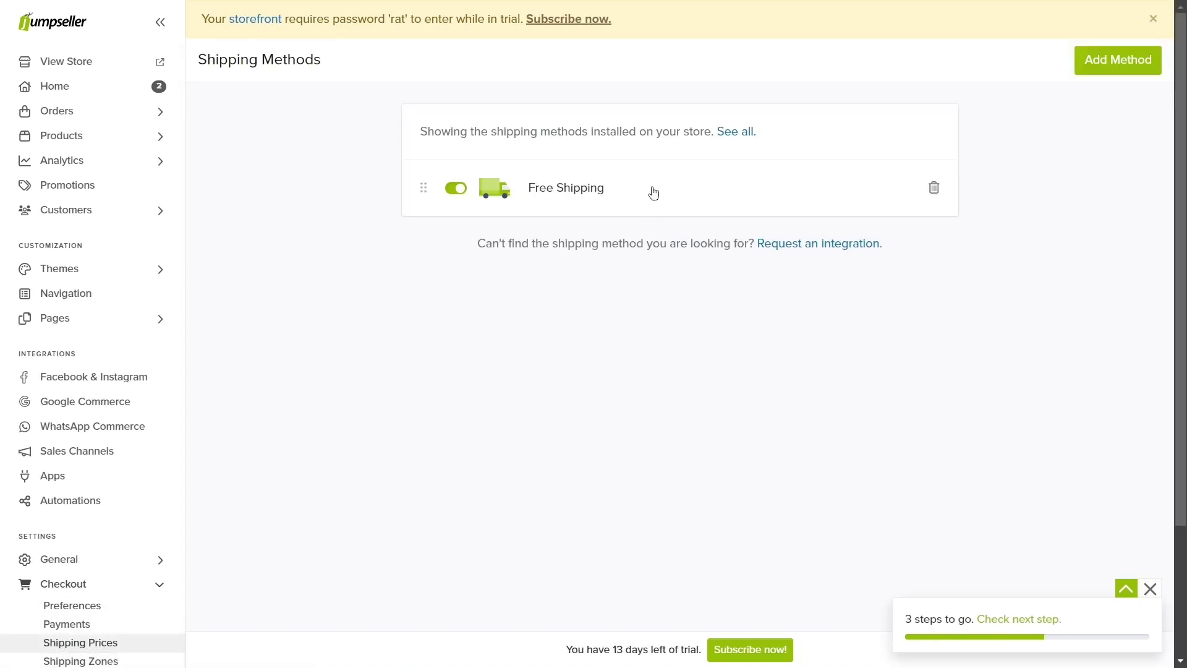
Step: Add a Table Rates shipping method and create its weight-based rate table
{"action": "left_click", "coordinate": [1100, 67]}
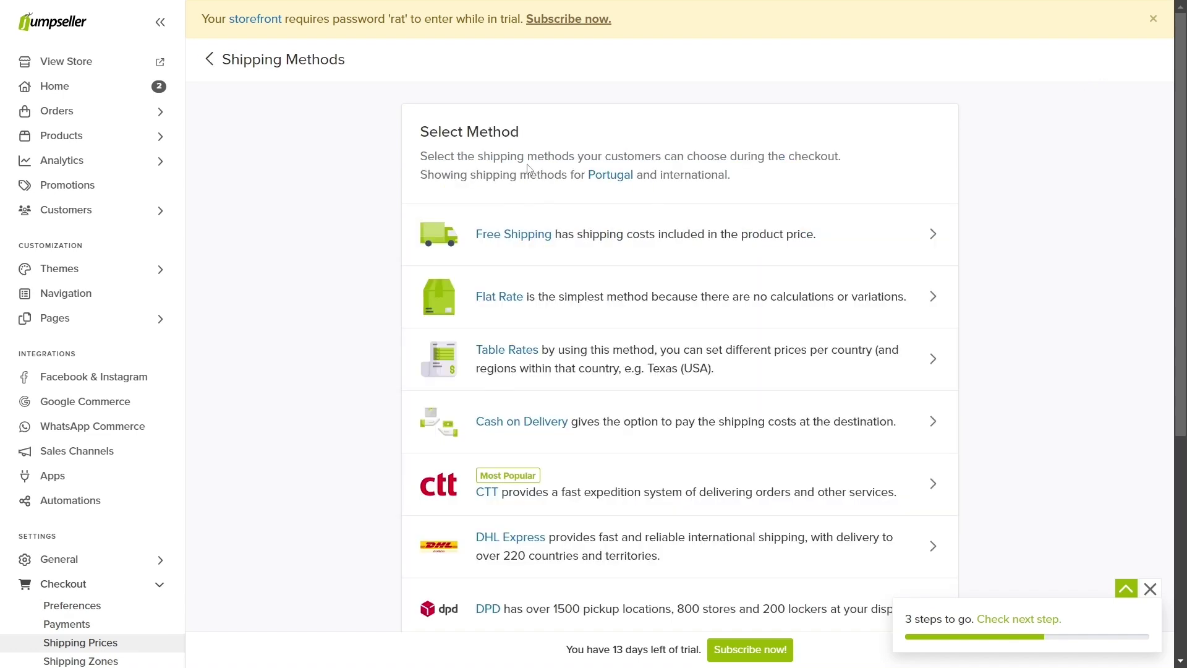
{"action": "scroll", "coordinate": [528, 176], "scroll_direction": "down", "scroll_amount": 4}
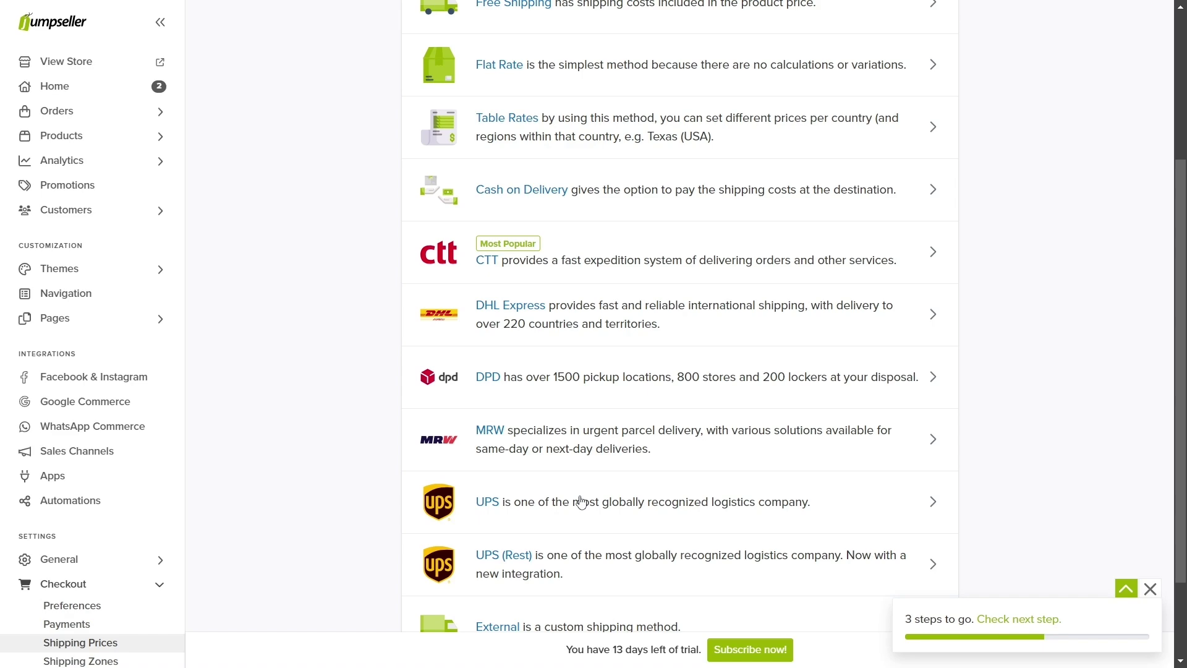
{"action": "scroll", "coordinate": [581, 501], "scroll_direction": "up", "scroll_amount": 5}
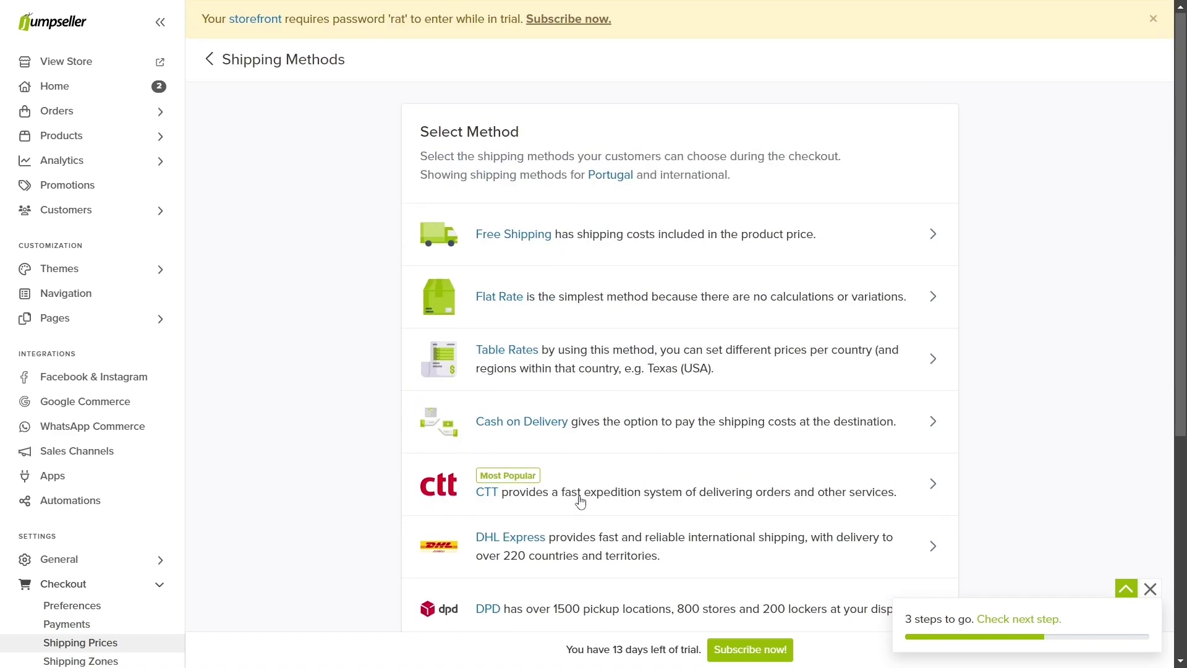
{"action": "left_click", "coordinate": [589, 371]}
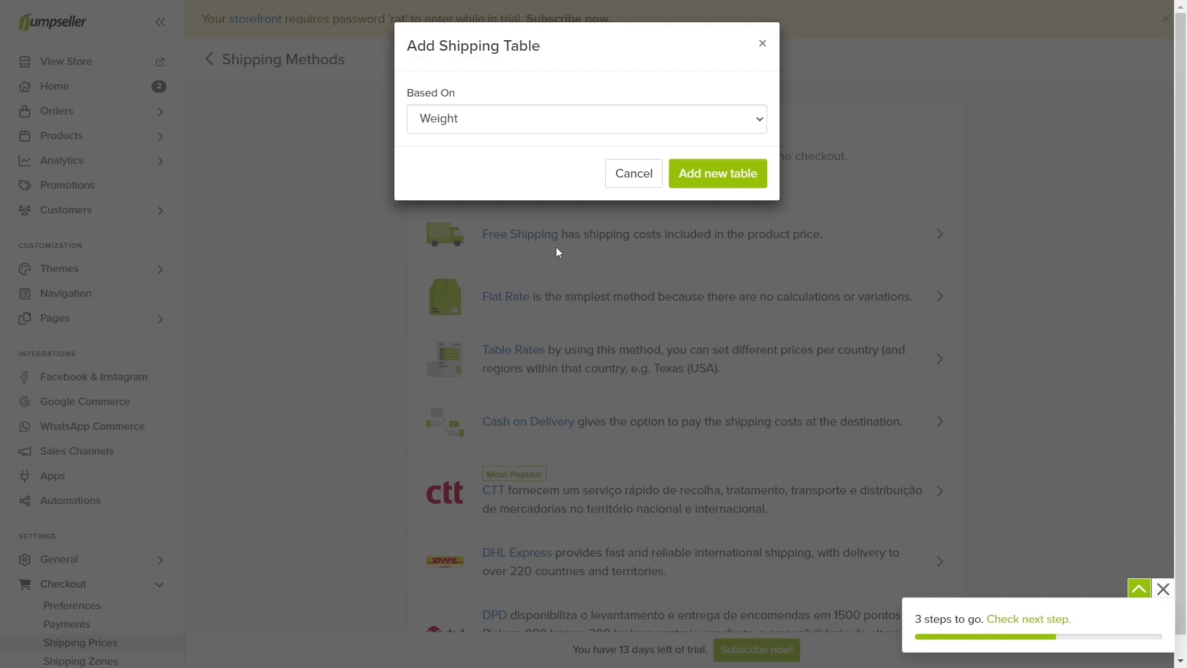
{"action": "left_click", "coordinate": [710, 176]}
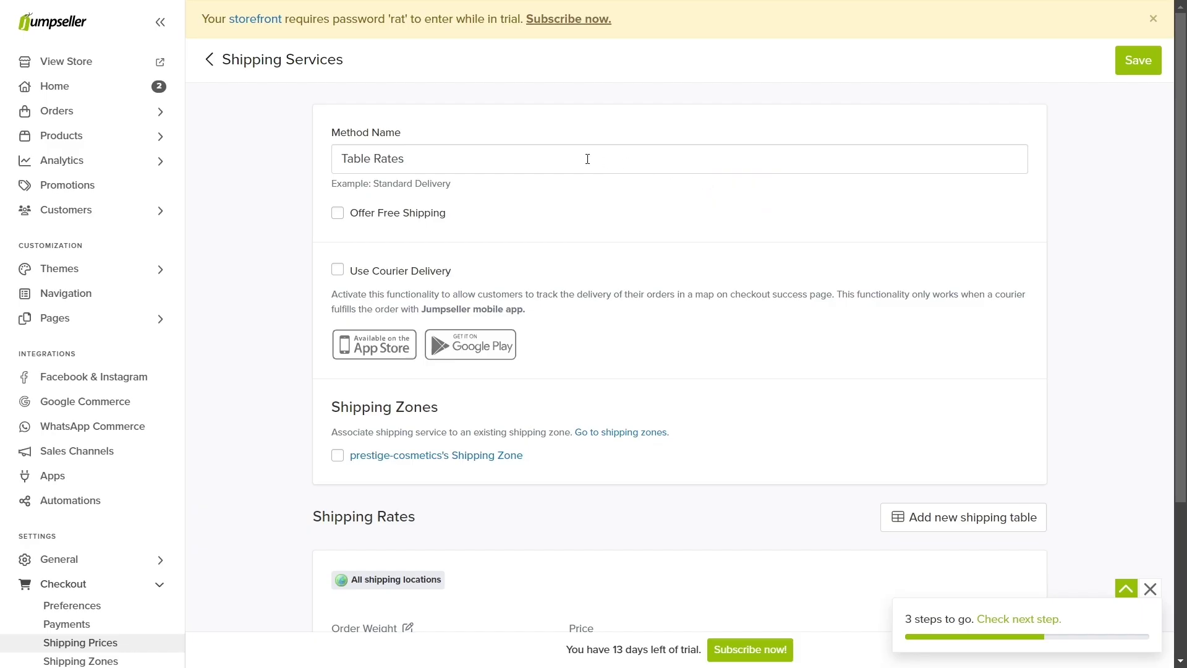
Step: Rename the method to 'Express Delivery' and link it to the store's shipping zone
{"action": "left_click", "coordinate": [558, 155]}
{"action": "left_click_drag", "start_coordinate": [497, 161], "coordinate": [323, 166]}
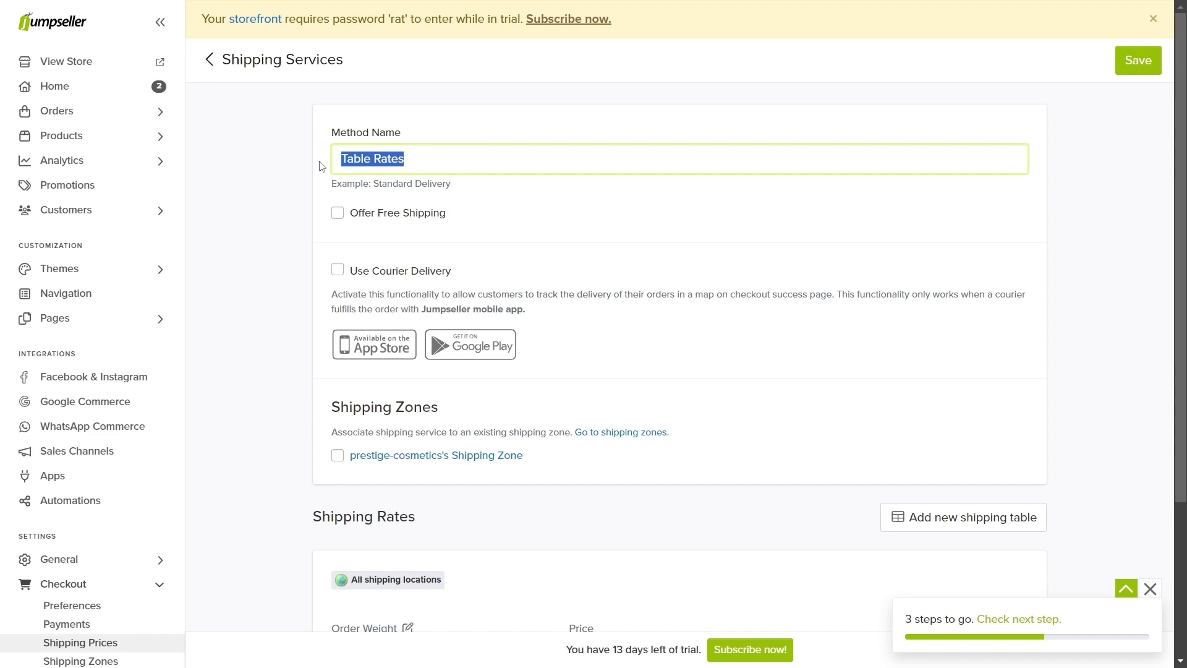
{"action": "key", "text": "BackSpace"}
{"action": "type", "text": "Expr"}
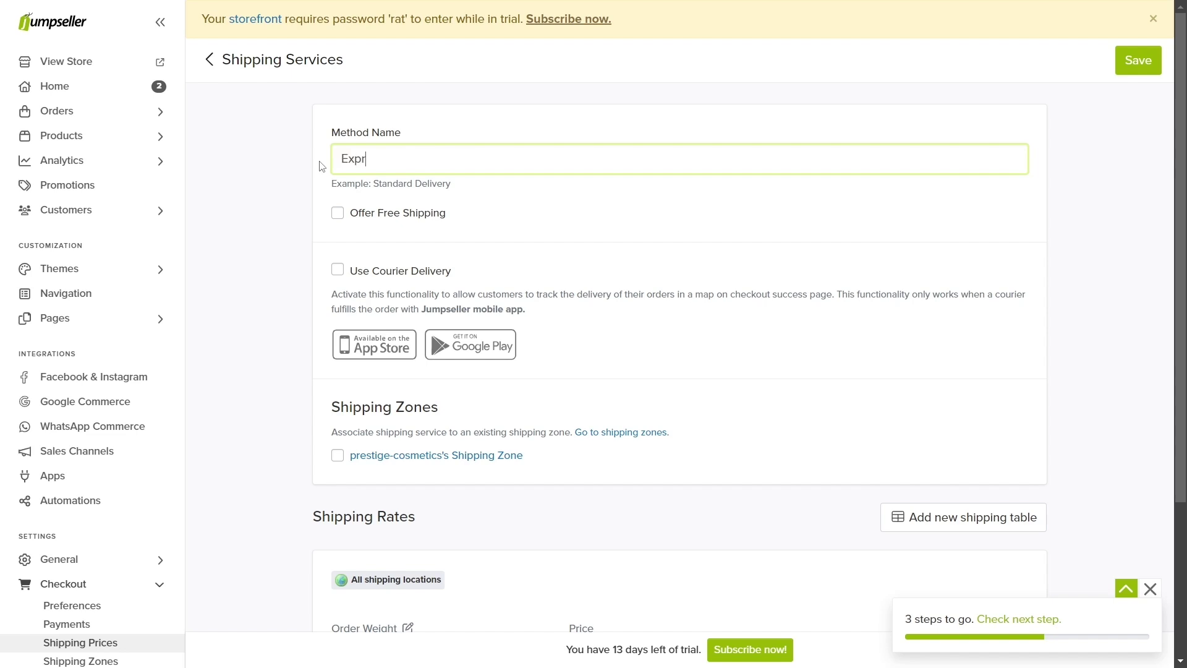
{"action": "type", "text": "ess Delivery"}
{"action": "left_click", "coordinate": [338, 457]}
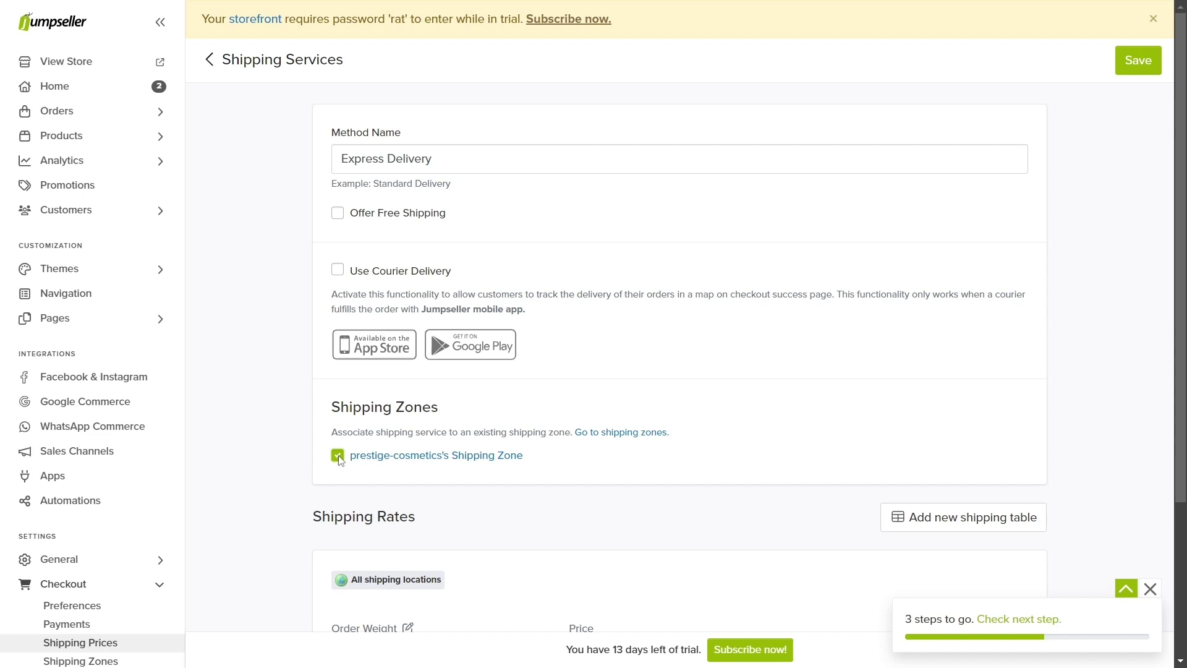
{"action": "left_click", "coordinate": [952, 517]}
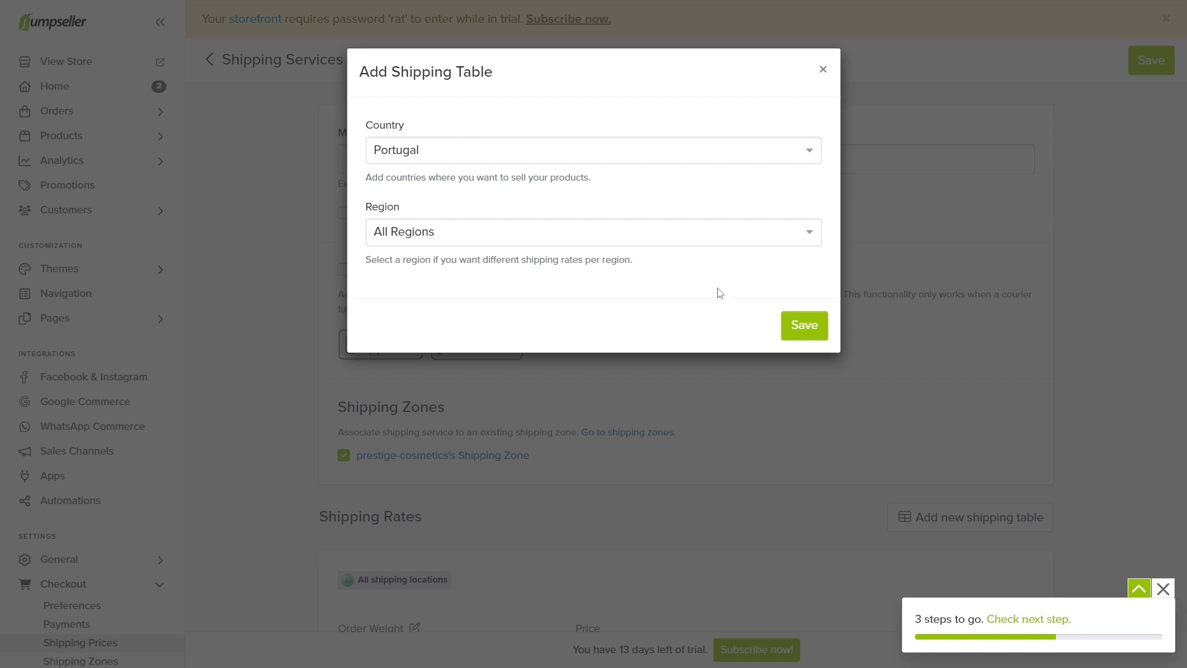
Step: Create a Portugal shipping table for the Porto region
{"action": "left_click", "coordinate": [656, 241]}
{"action": "type", "text": "po"}
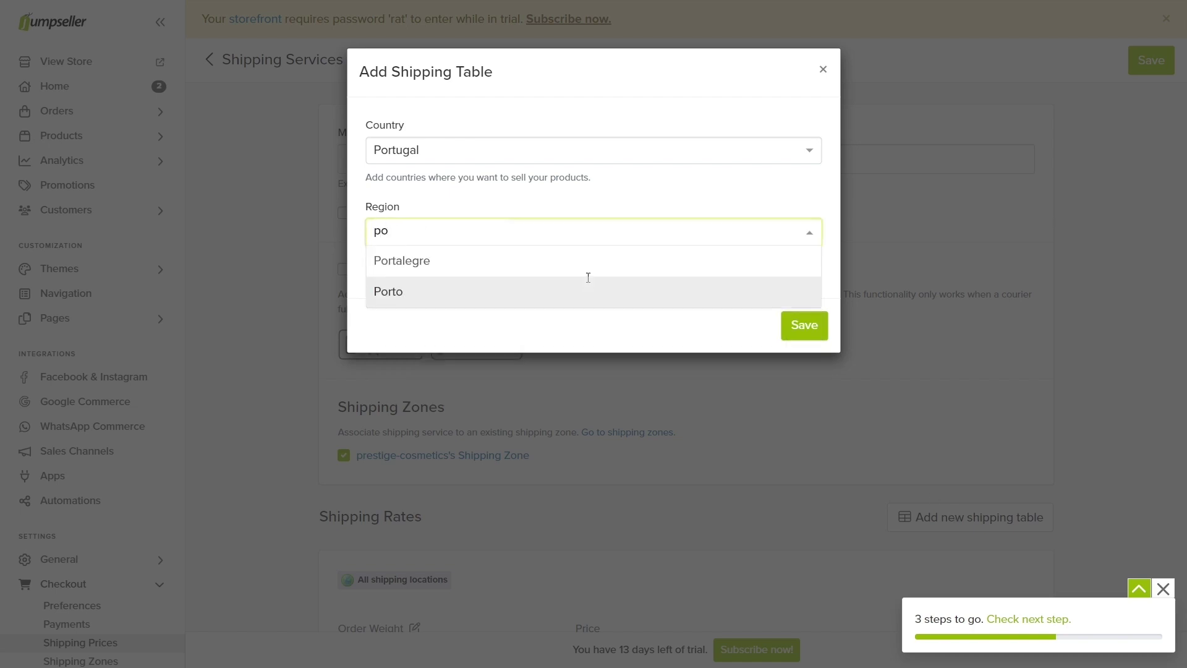
{"action": "left_click", "coordinate": [585, 289]}
{"action": "left_click", "coordinate": [804, 368]}
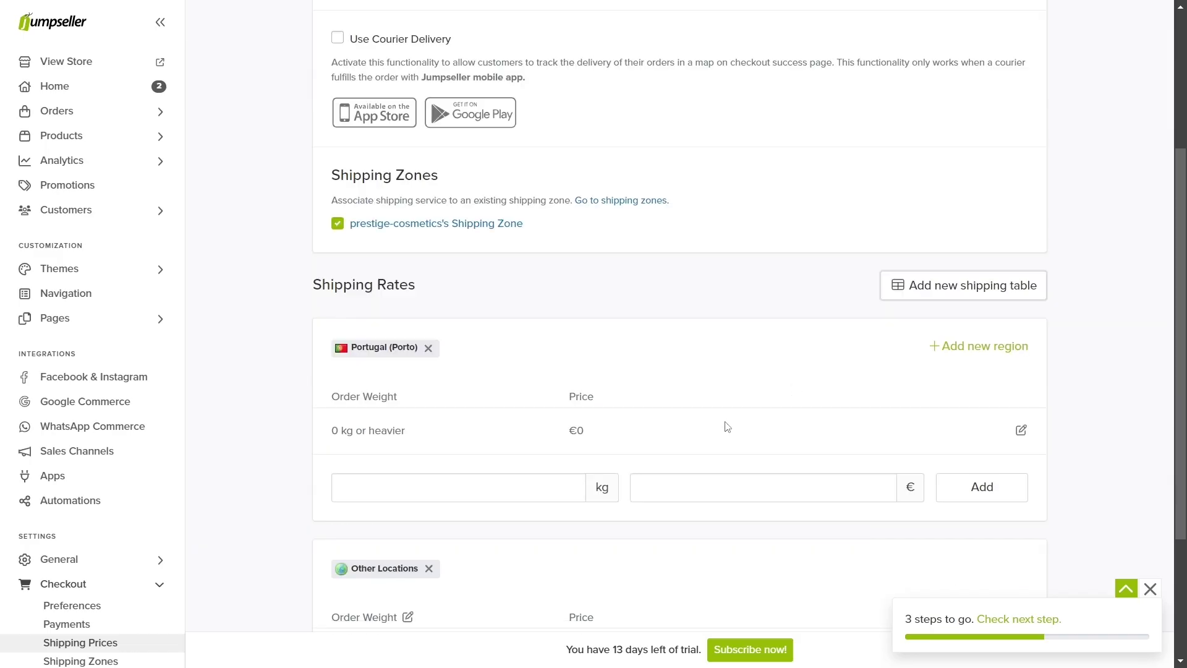
Step: Set Porto rates to €5 from 0 kg and €10 from 10 kg
{"action": "left_click", "coordinate": [1021, 429]}
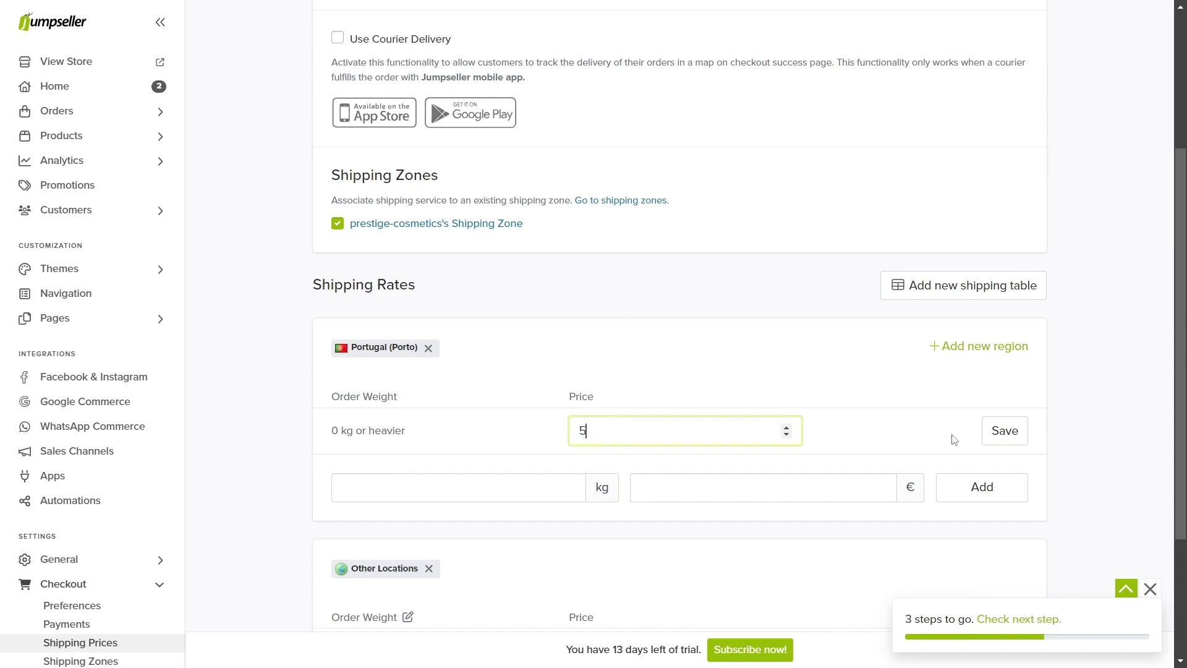
{"action": "type", "text": "5"}
{"action": "left_click", "coordinate": [1000, 431]}
{"action": "left_click", "coordinate": [420, 477]}
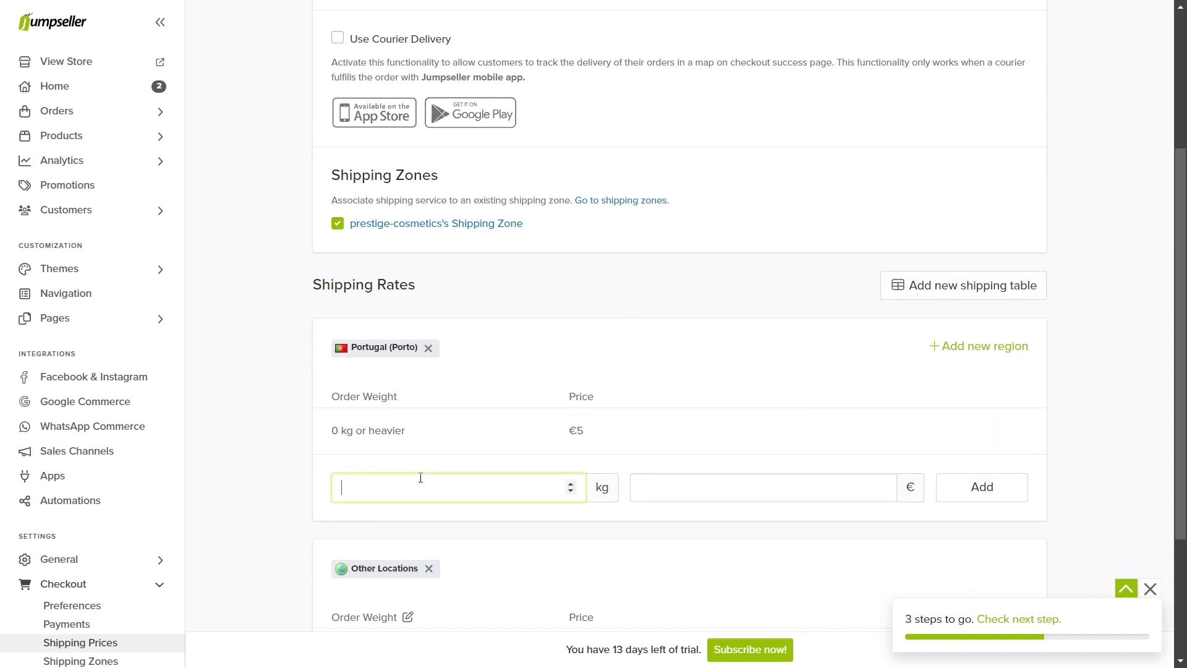
{"action": "type", "text": "10"}
{"action": "left_click", "coordinate": [689, 492]}
{"action": "type", "text": "10"}
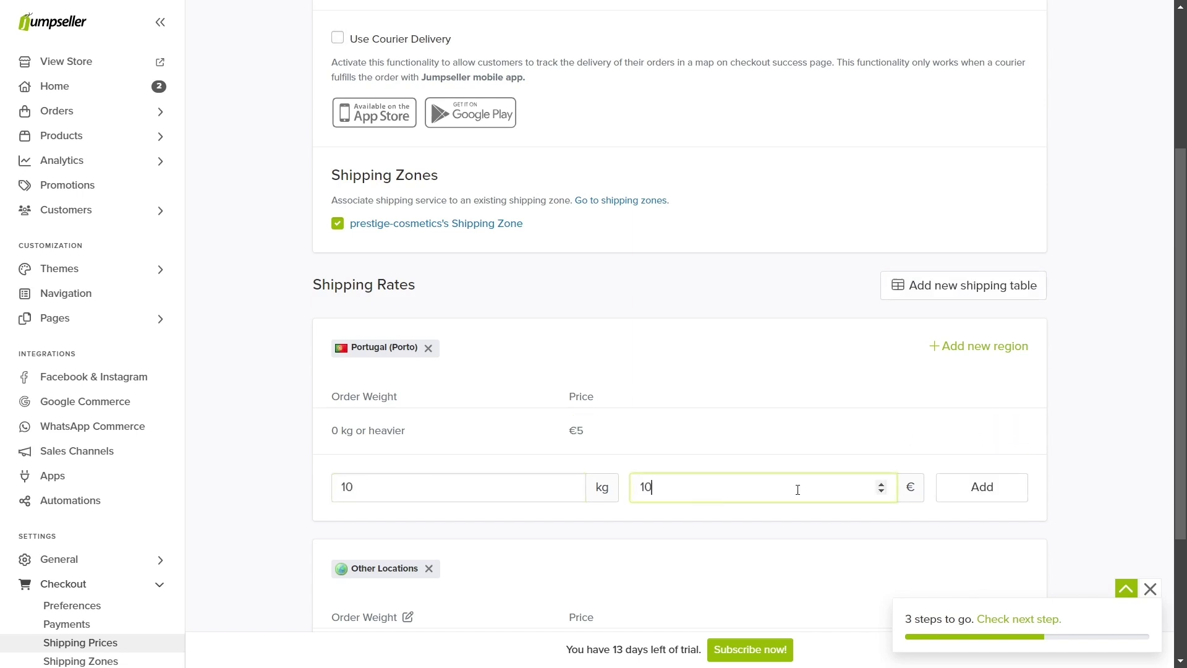
{"action": "left_click", "coordinate": [980, 494]}
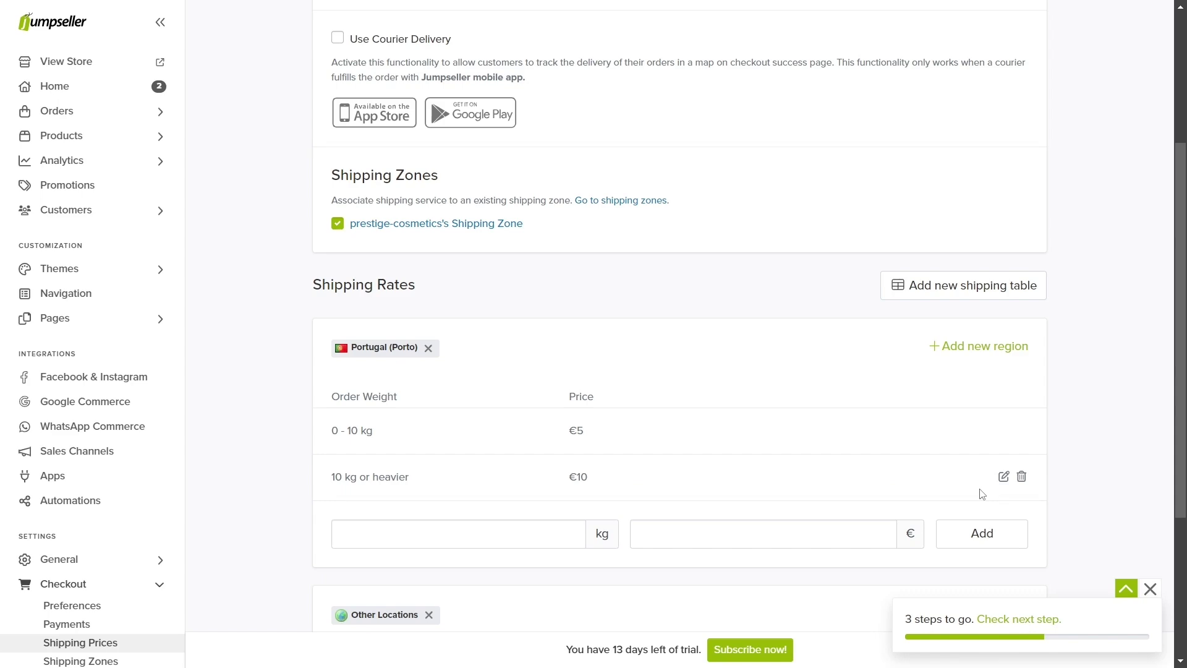
Step: Change the Other Locations price from 0 to €3
{"action": "scroll", "coordinate": [982, 494], "scroll_direction": "down", "scroll_amount": 4}
{"action": "left_click", "coordinate": [1021, 456]}
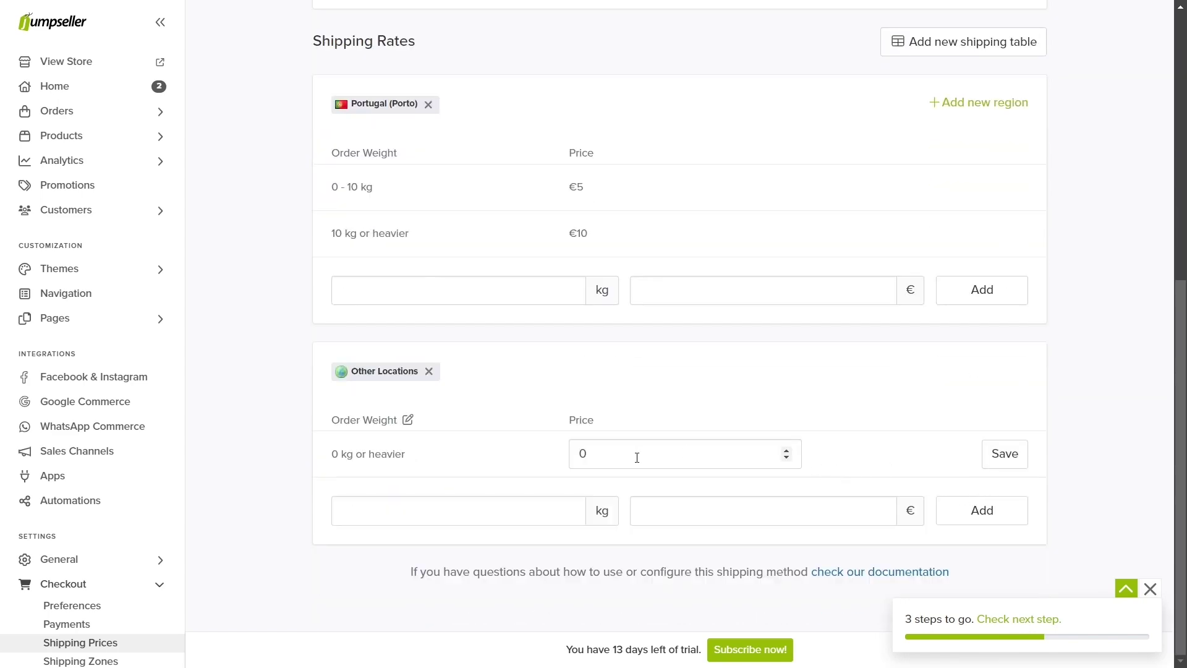
{"action": "double_click", "coordinate": [637, 456]}
{"action": "type", "text": "3"}
{"action": "left_click", "coordinate": [996, 453]}
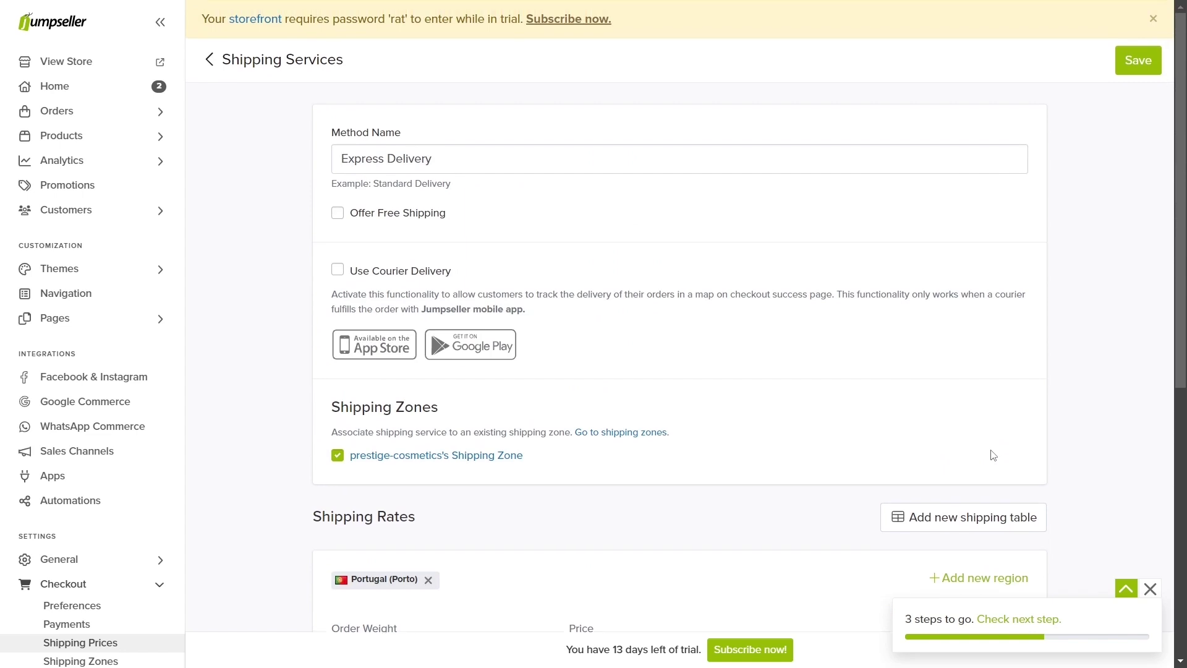
Step: Save Express Delivery with courier delivery and free shipping both left off
{"action": "left_click", "coordinate": [1151, 60]}
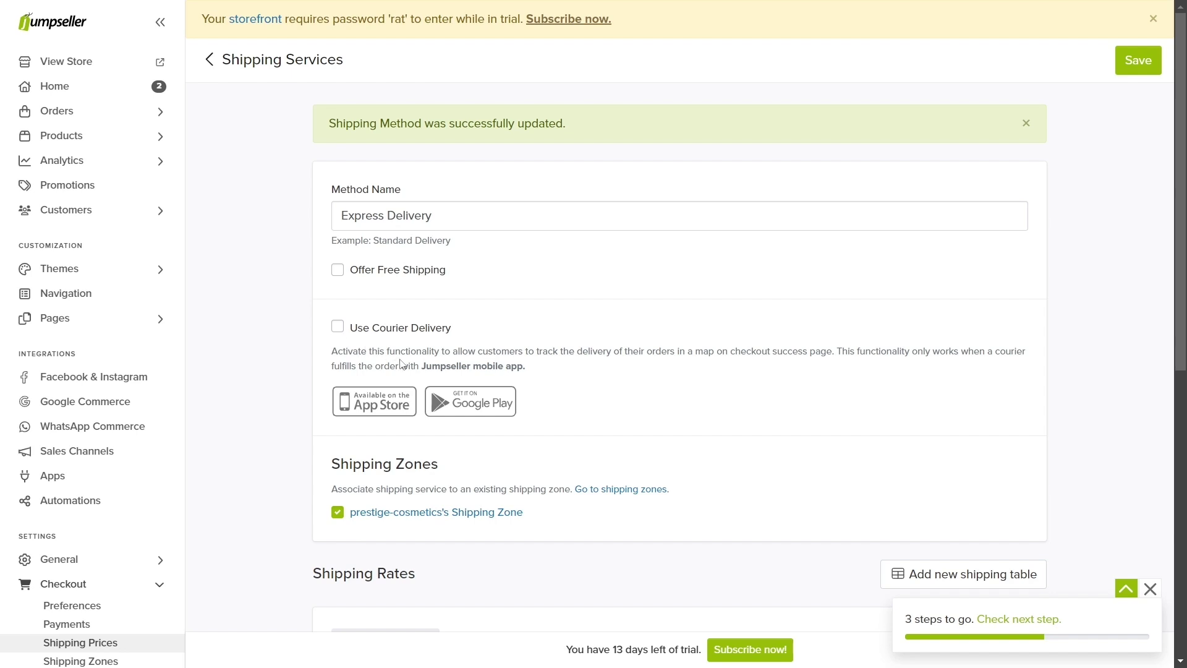
{"action": "left_click_drag", "start_coordinate": [426, 366], "coordinate": [522, 371]}
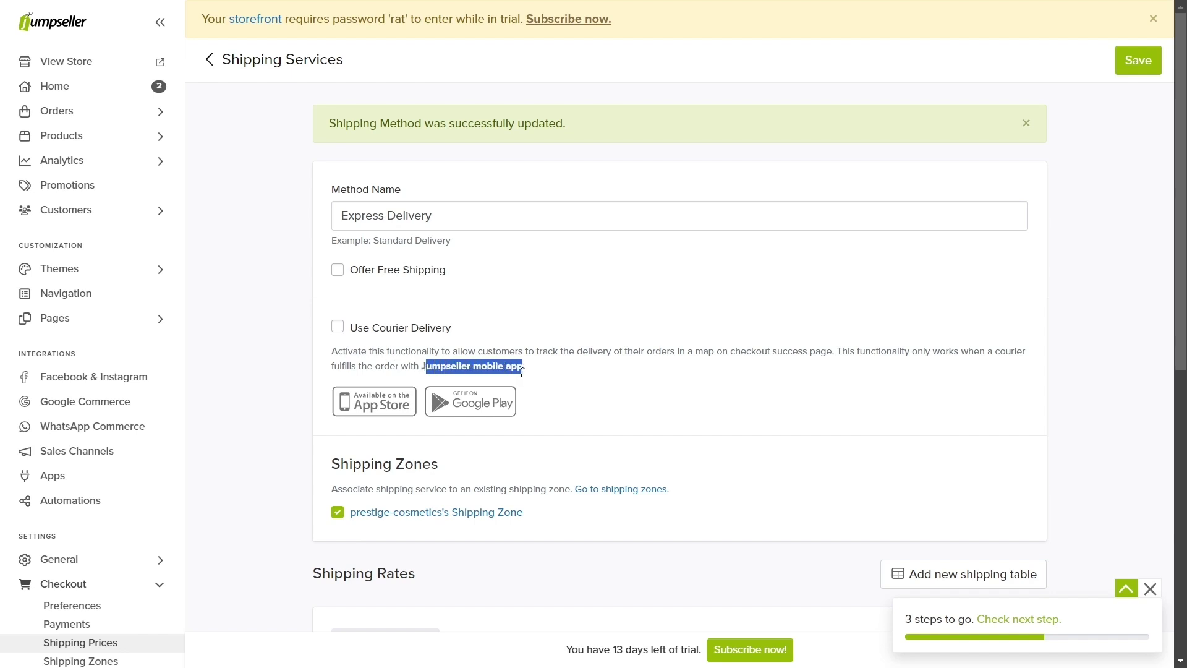
{"action": "left_click", "coordinate": [522, 371]}
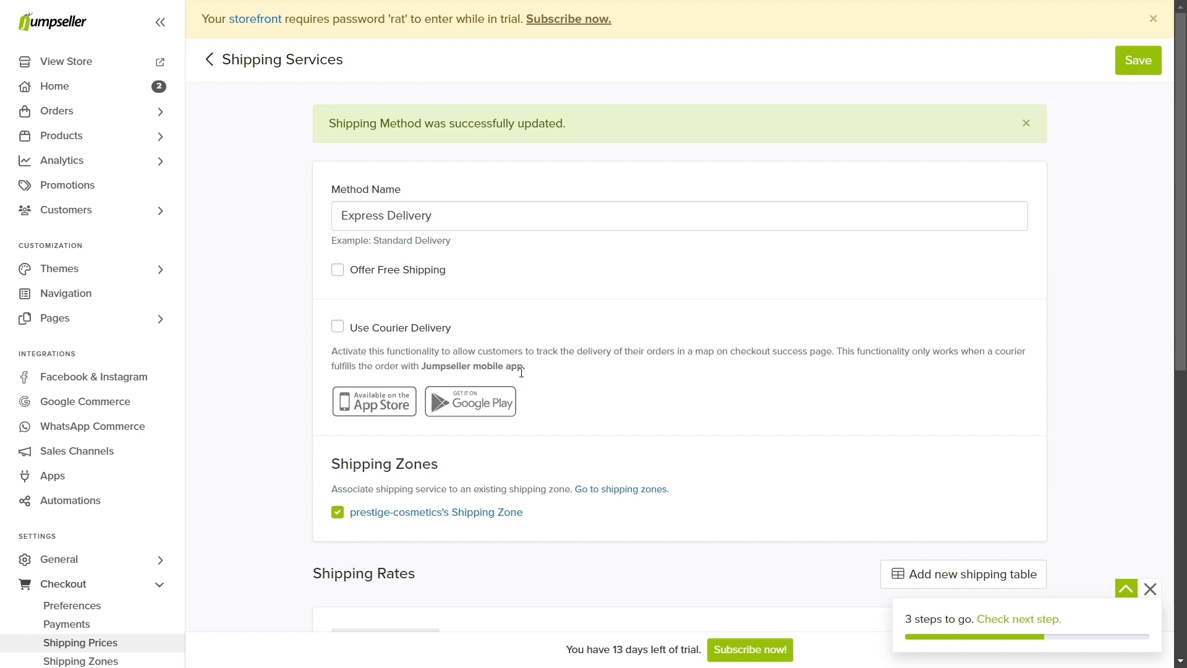
{"action": "left_click", "coordinate": [343, 328]}
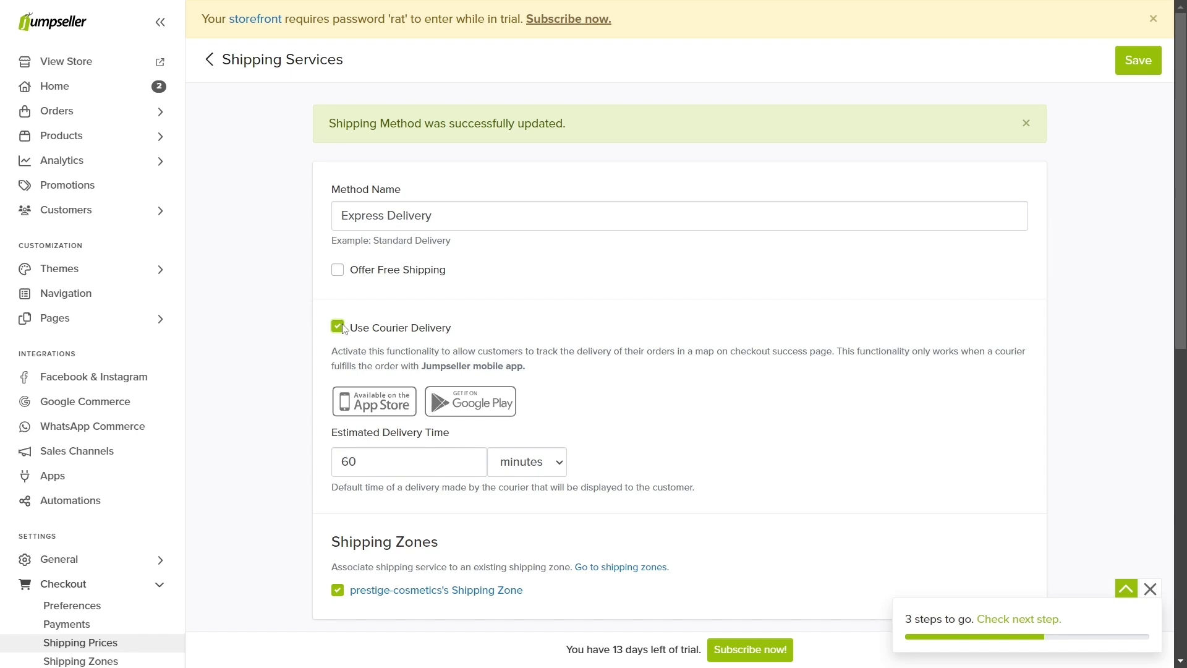
{"action": "left_click", "coordinate": [338, 327]}
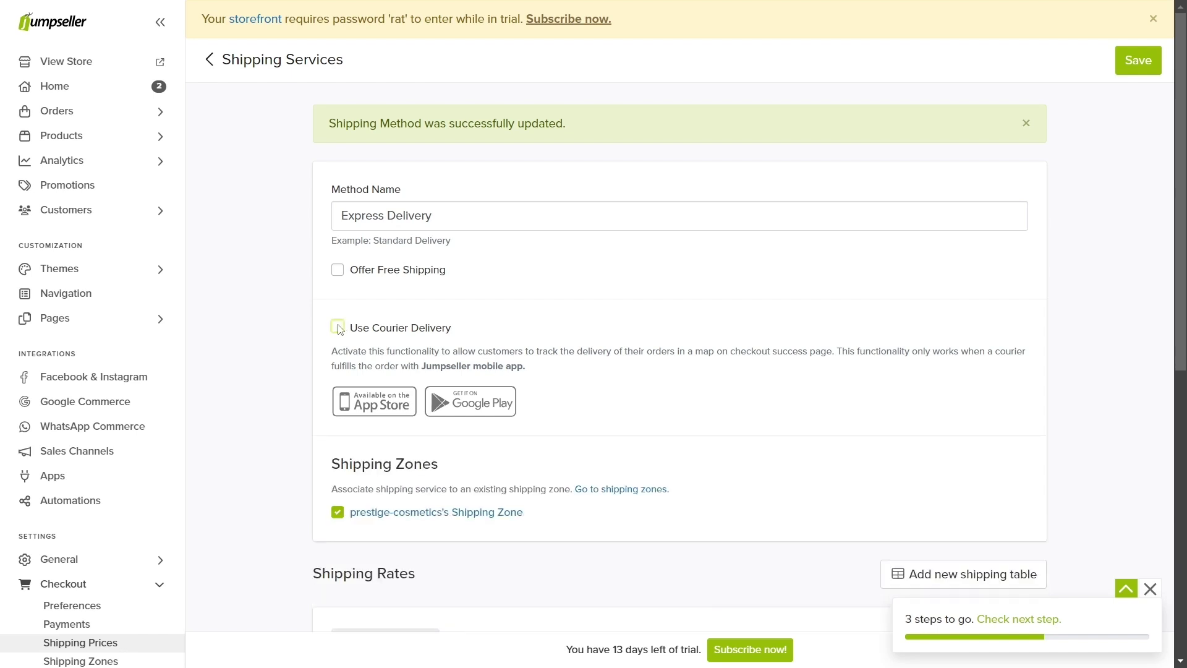
{"action": "left_click", "coordinate": [338, 270]}
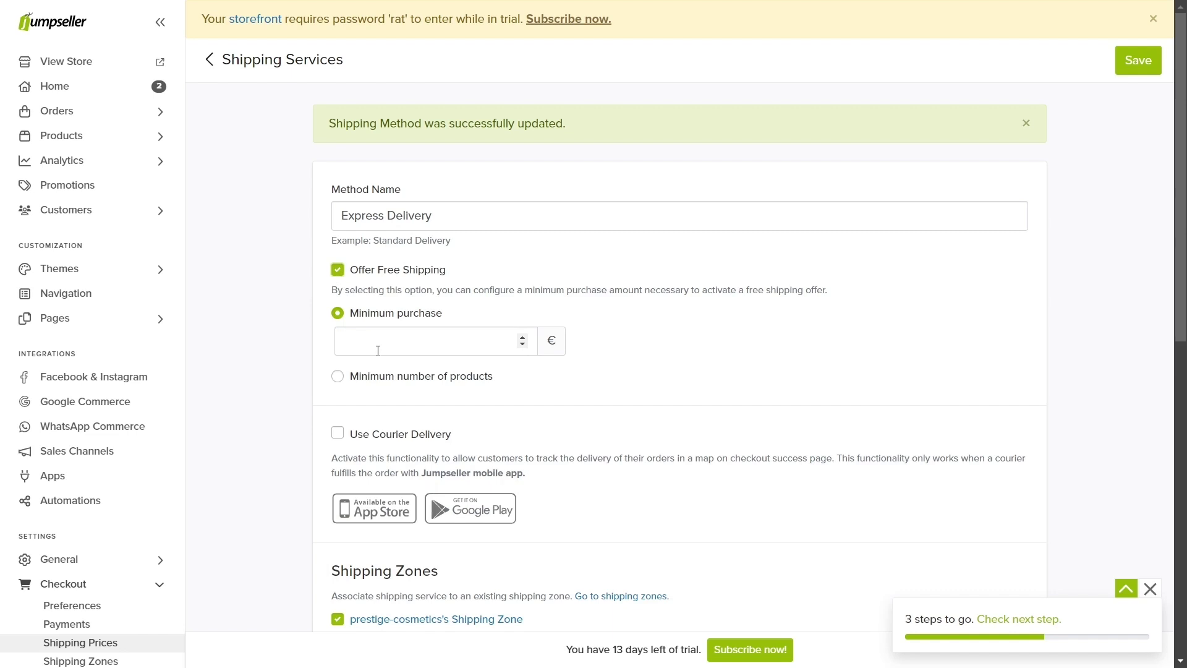
{"action": "left_click", "coordinate": [337, 271]}
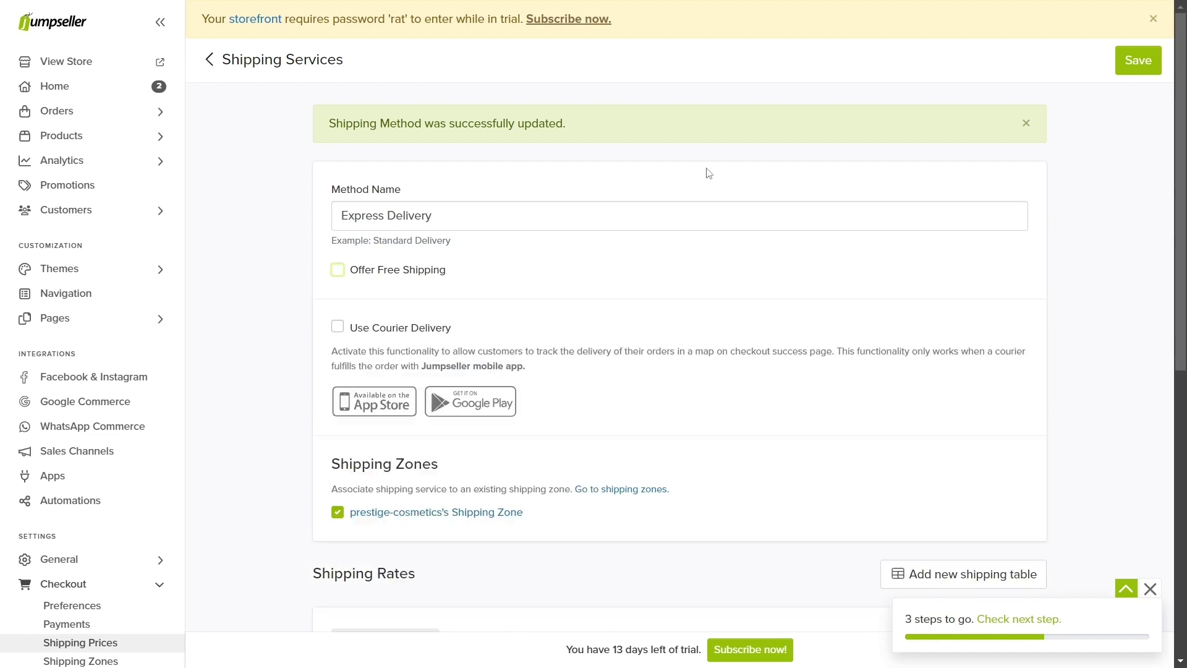
{"action": "left_click", "coordinate": [1126, 62]}
Step: Delete the Free Shipping method from the installed shipping methods
{"action": "left_click", "coordinate": [209, 59]}
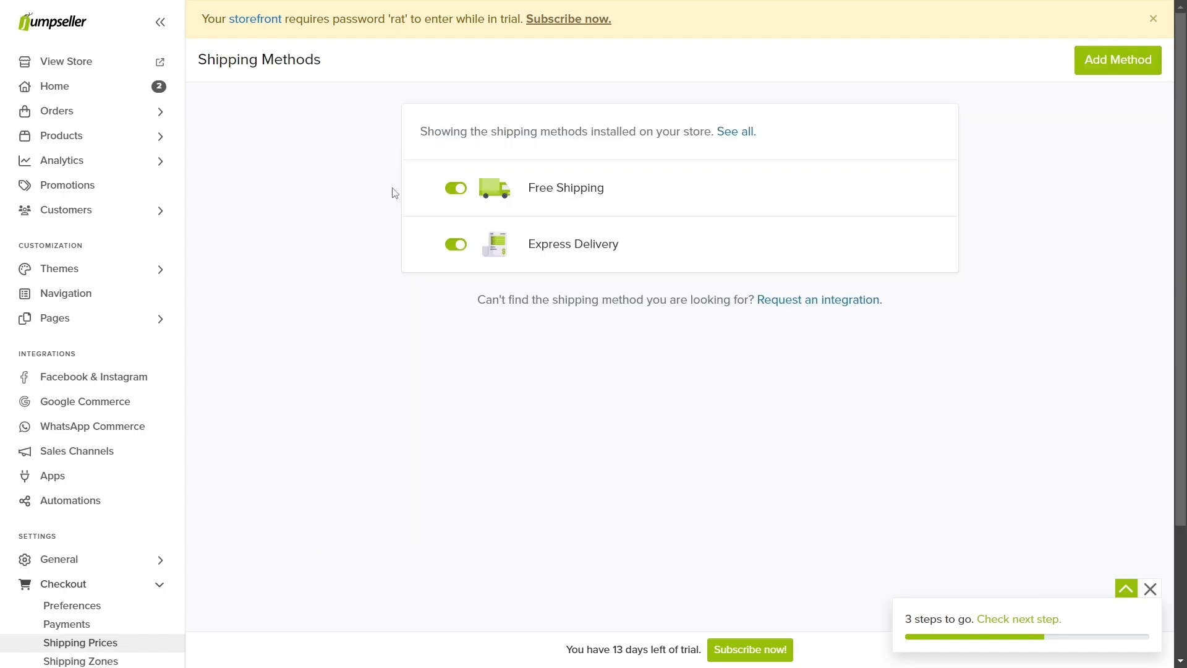
{"action": "left_click", "coordinate": [935, 189]}
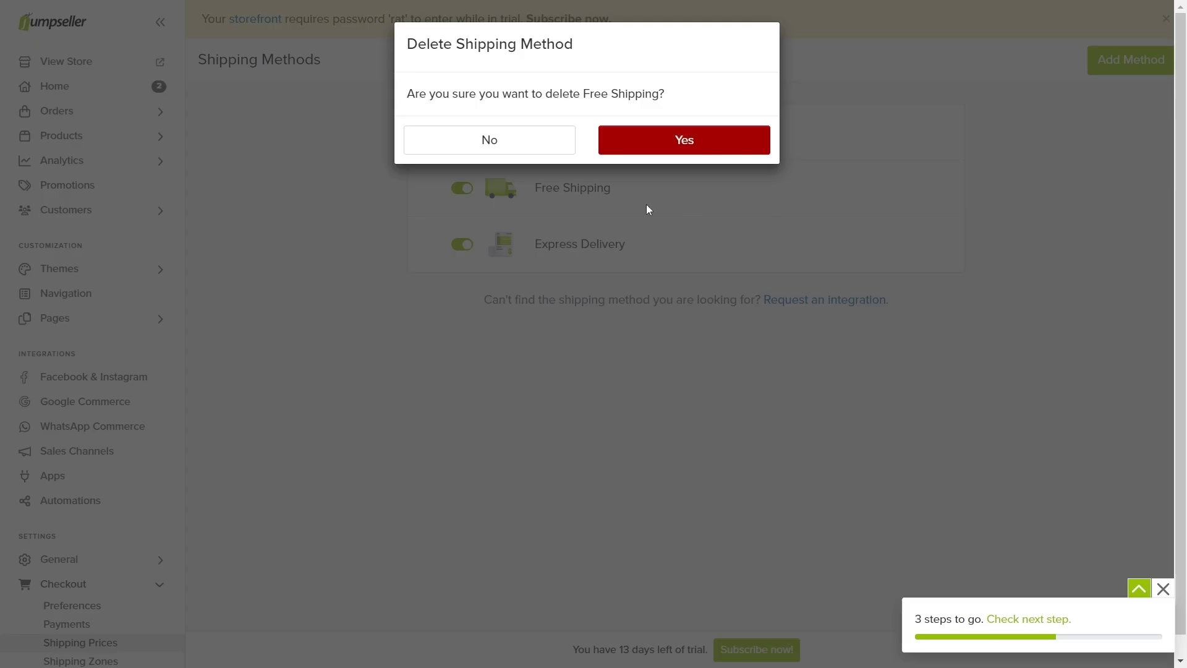
{"action": "left_click", "coordinate": [649, 150]}
Step: Try adding CTT as a shipping method, then bring up the store's Locations list
{"action": "left_click", "coordinate": [1094, 70]}
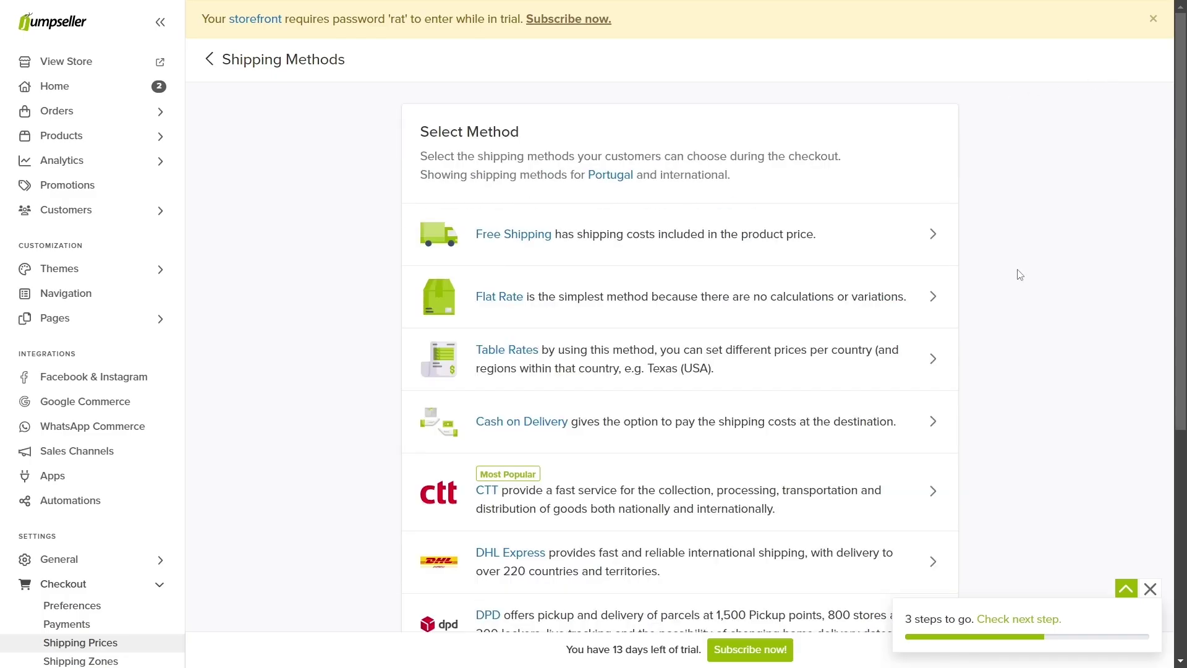
{"action": "left_click", "coordinate": [855, 494]}
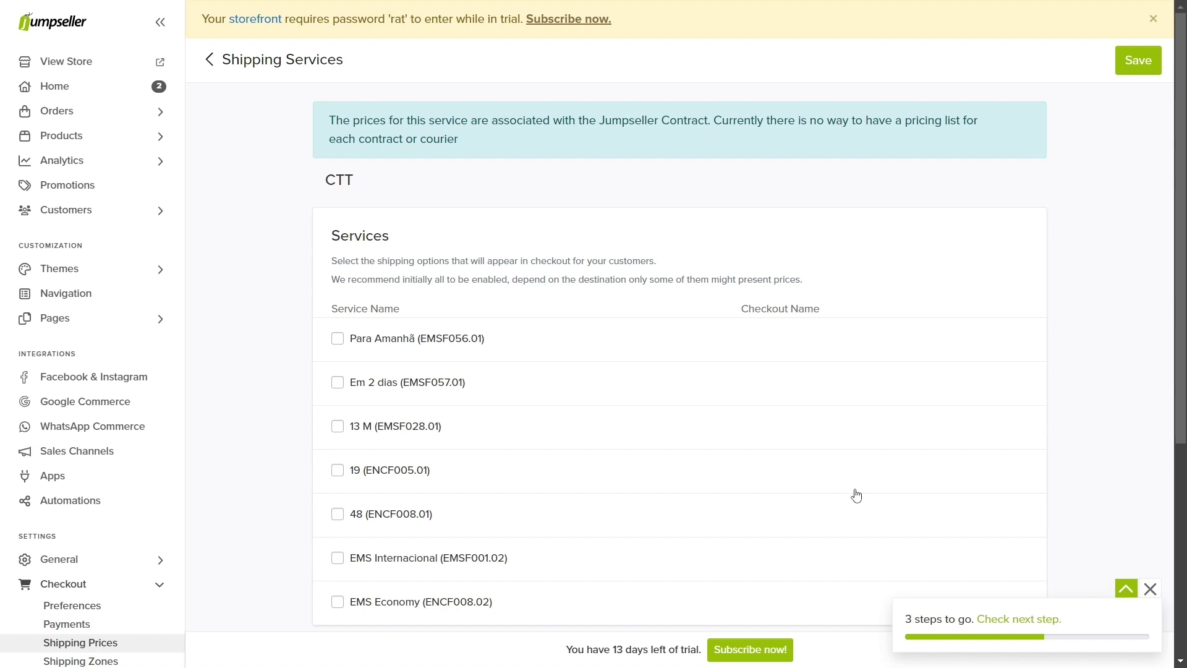
{"action": "scroll", "coordinate": [140, 588], "scroll_direction": "down", "scroll_amount": 2}
{"action": "left_click", "coordinate": [140, 587]}
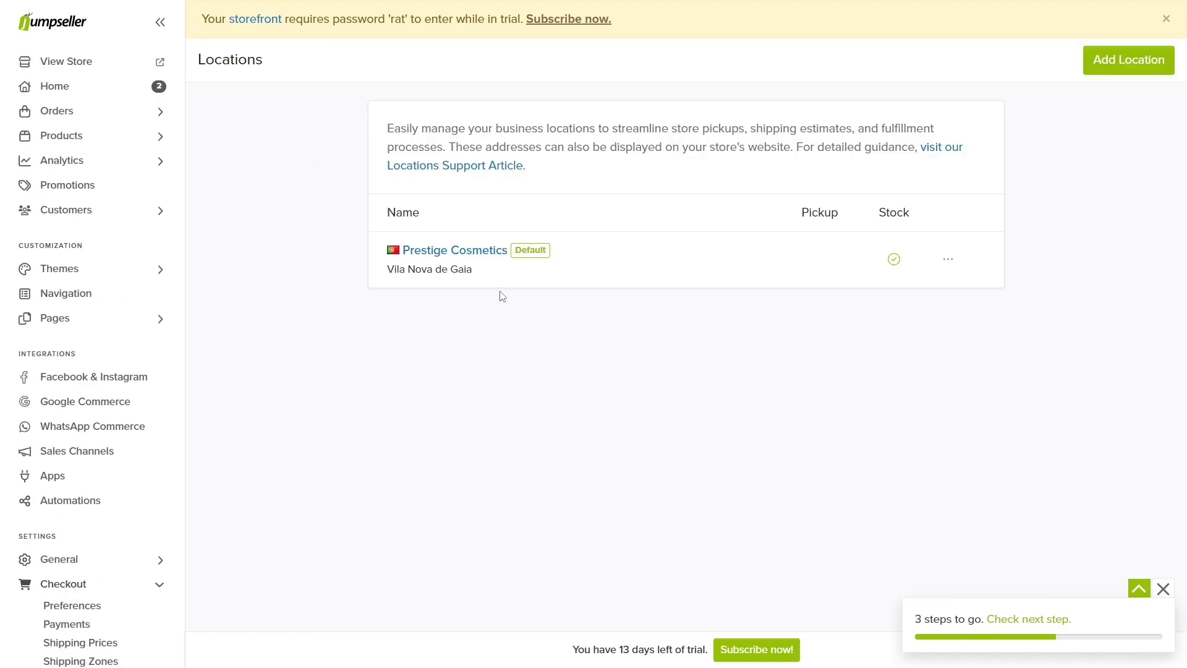
Step: Save the Prestige Cosmetics location with address 'Duck Street', city Porto and region Porto
{"action": "left_click", "coordinate": [482, 253]}
{"action": "left_click", "coordinate": [384, 286]}
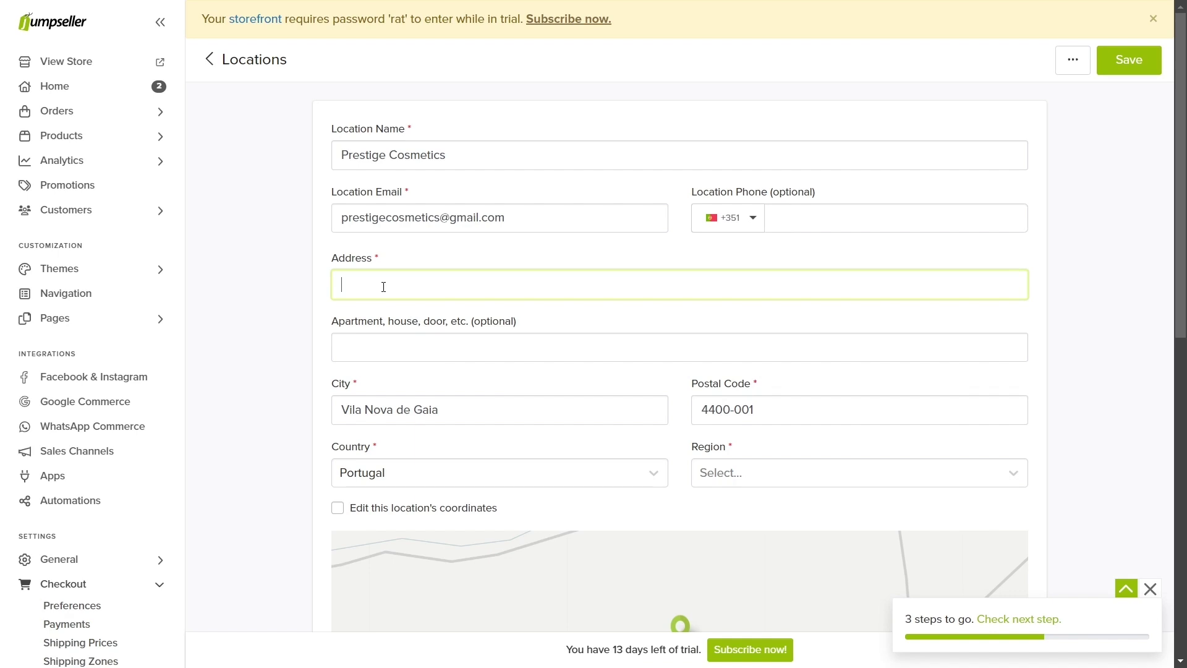
{"action": "type", "text": "Duck Street"}
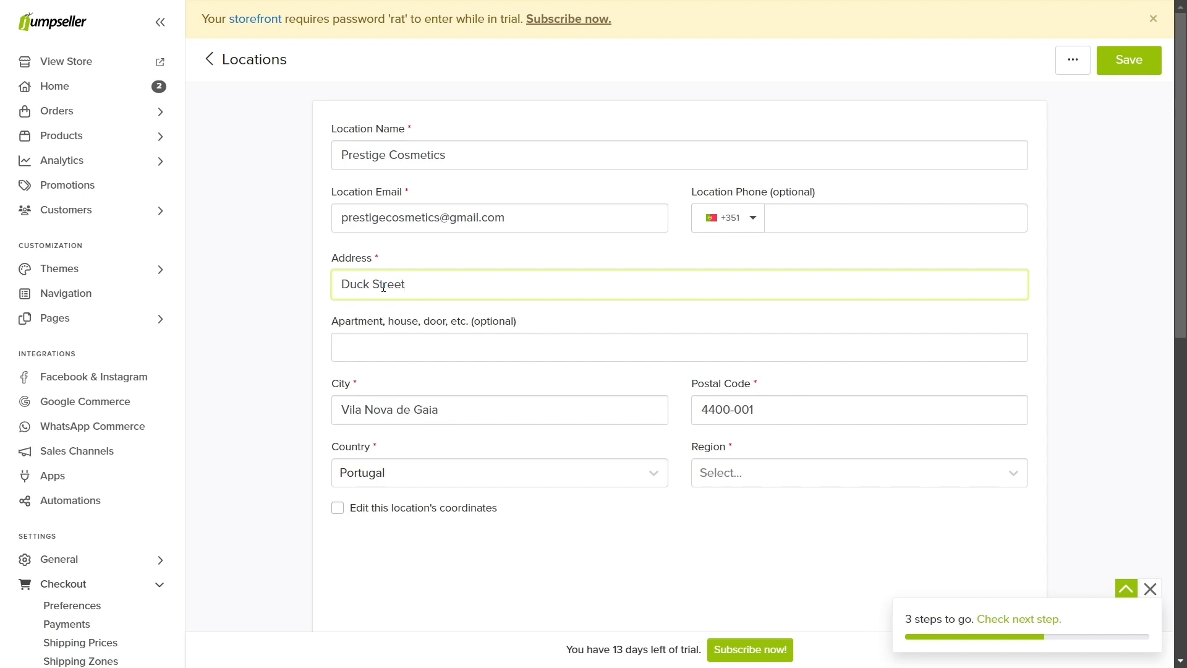
{"action": "left_click_drag", "start_coordinate": [520, 405], "coordinate": [340, 400]}
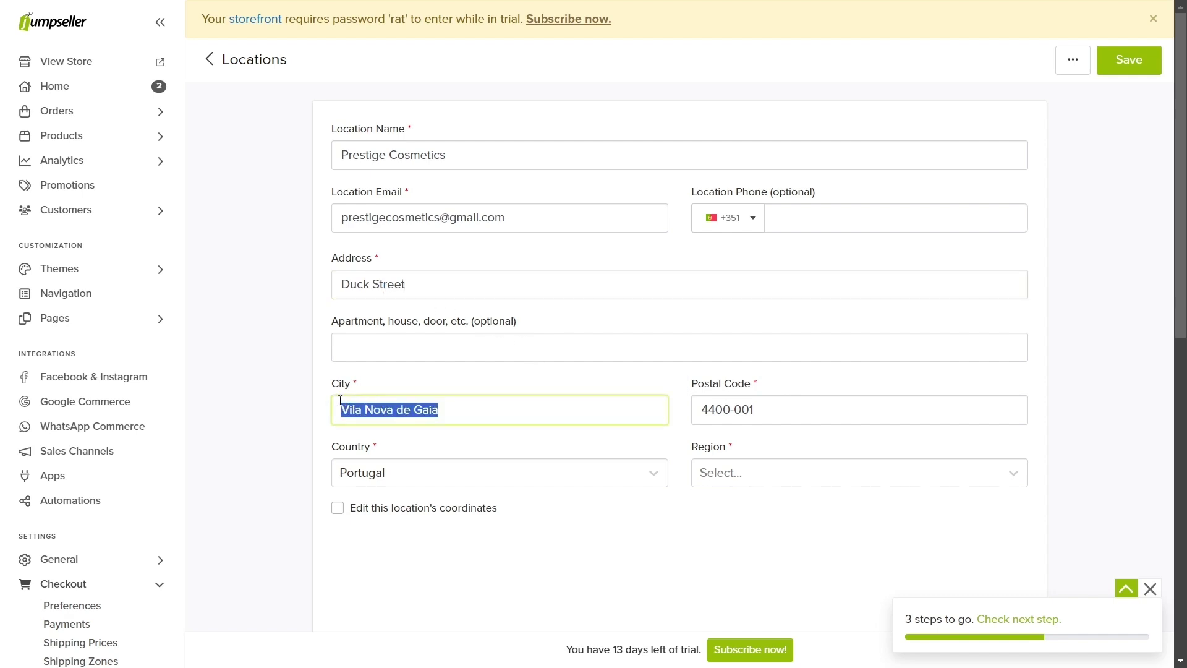
{"action": "type", "text": "Porto"}
{"action": "left_click", "coordinate": [731, 466]}
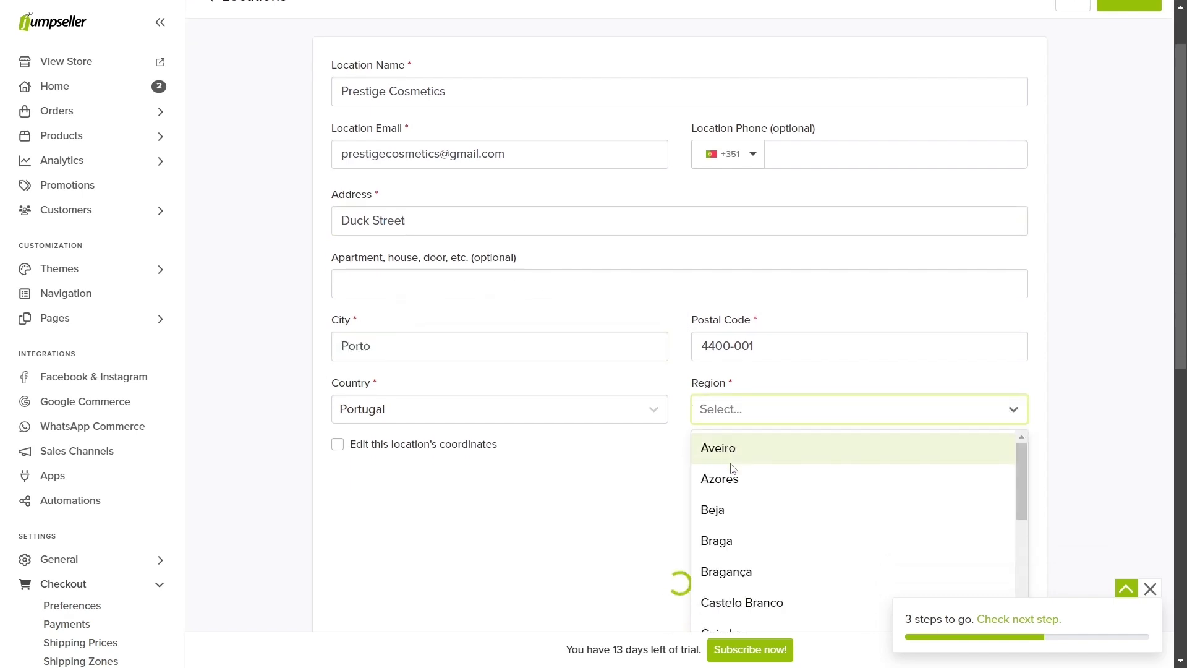
{"action": "left_click", "coordinate": [729, 477]}
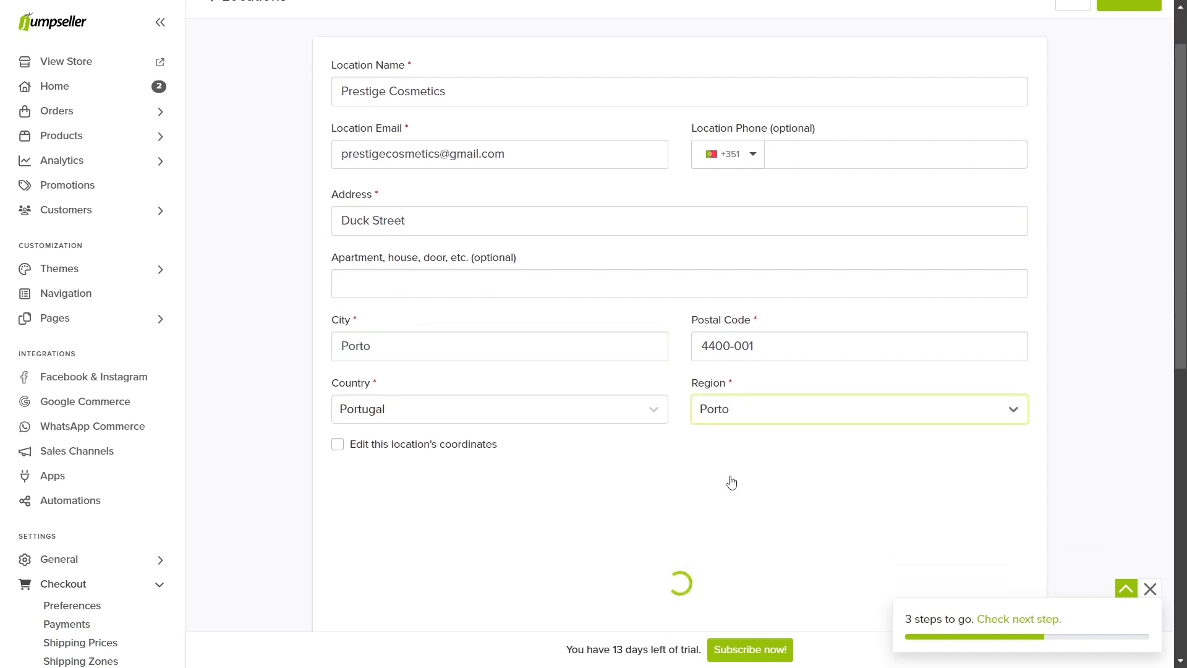
{"action": "scroll", "coordinate": [730, 477], "scroll_direction": "up", "scroll_amount": 1}
{"action": "left_click", "coordinate": [1121, 66]}
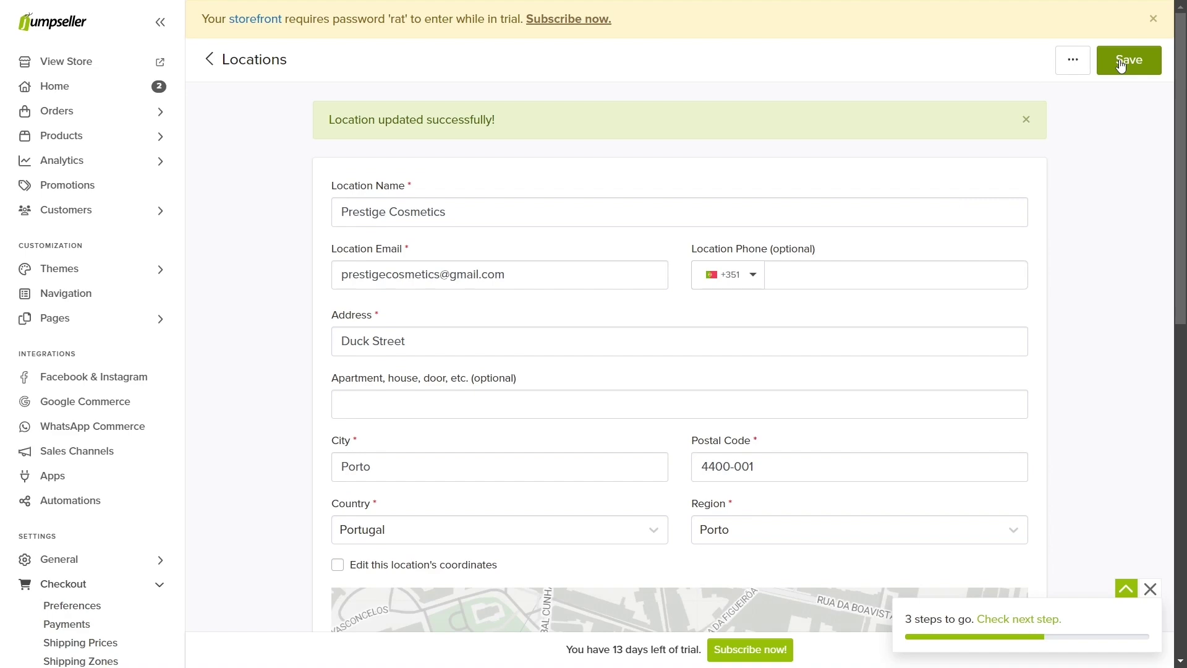
{"action": "left_click", "coordinate": [81, 642]}
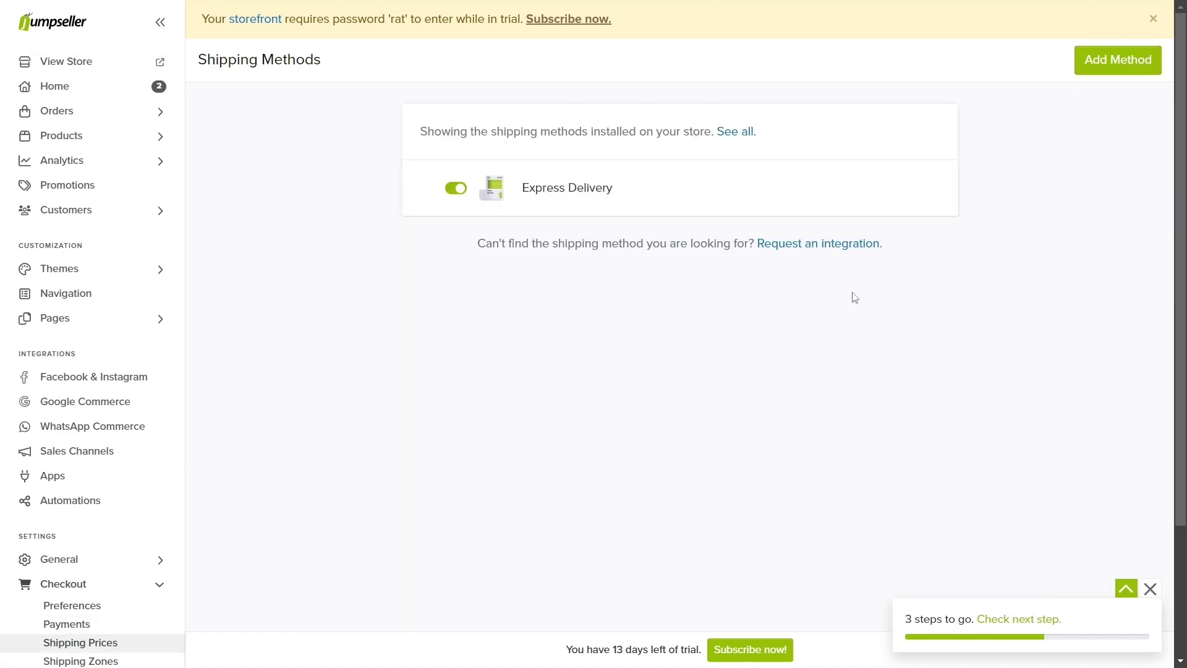
Step: Add a CTT shipping method with the EMS Internacional and 48 (ENCF008.01) services enabled
{"action": "left_click", "coordinate": [1160, 65]}
{"action": "left_click", "coordinate": [647, 483]}
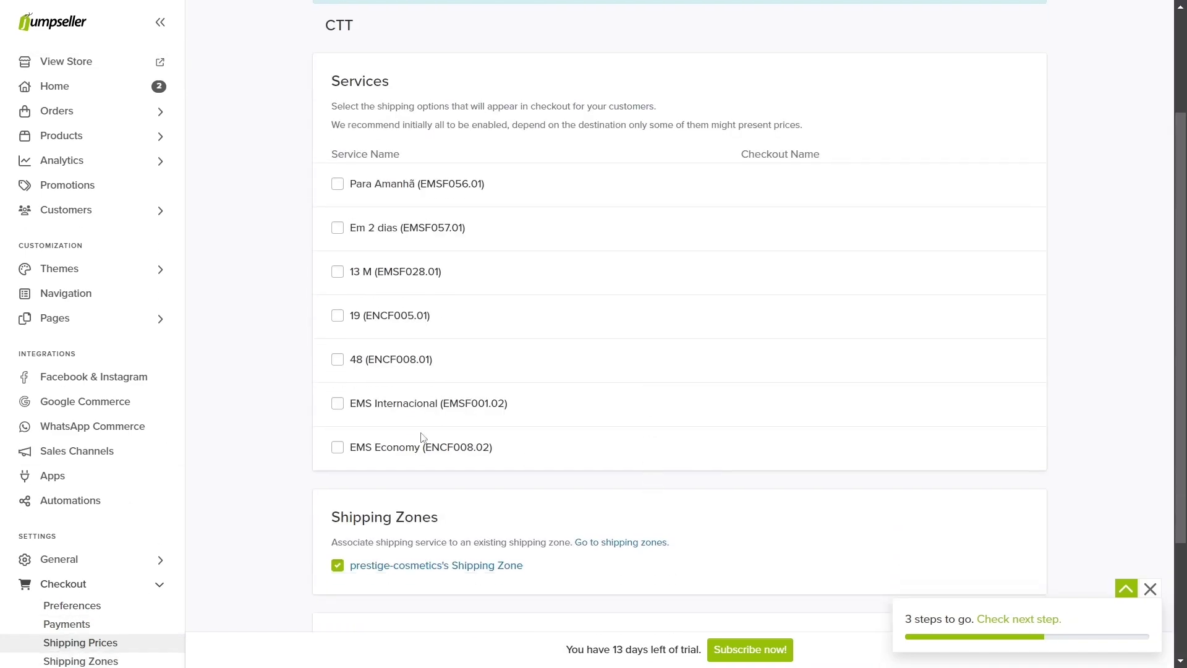
{"action": "left_click", "coordinate": [340, 405]}
{"action": "left_click", "coordinate": [340, 362]}
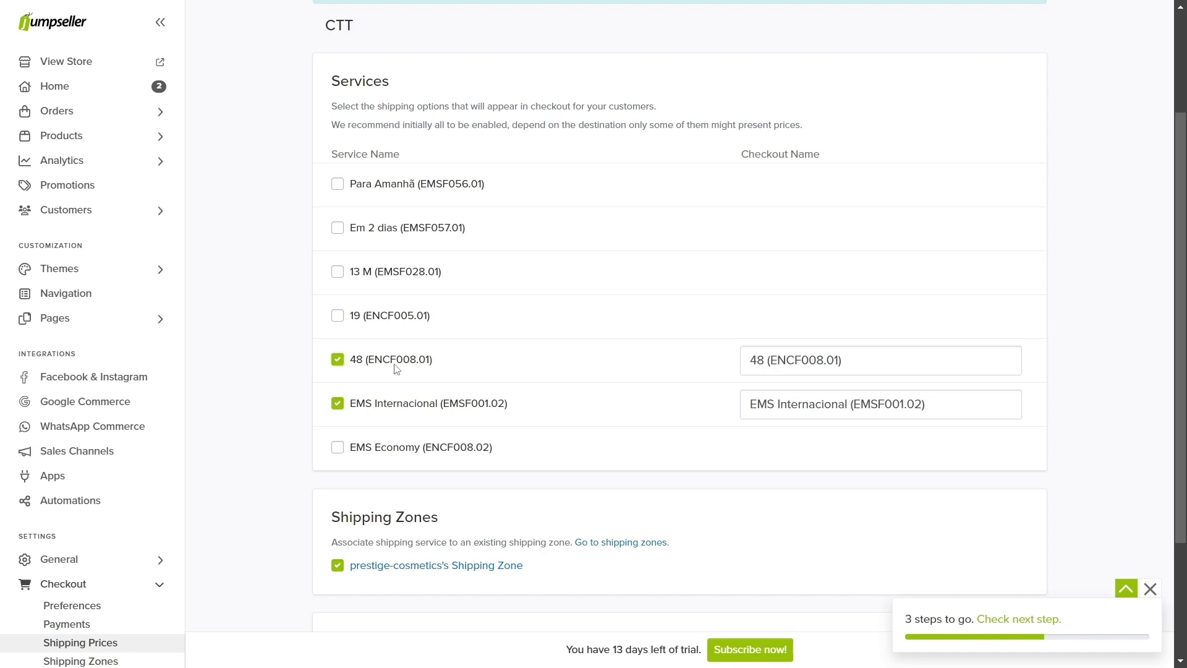
Step: Set the checkout names to '48 hours delivery - CTT' and 'Internacional delivery - CTT', then save
{"action": "left_click_drag", "start_coordinate": [765, 363], "coordinate": [858, 366]}
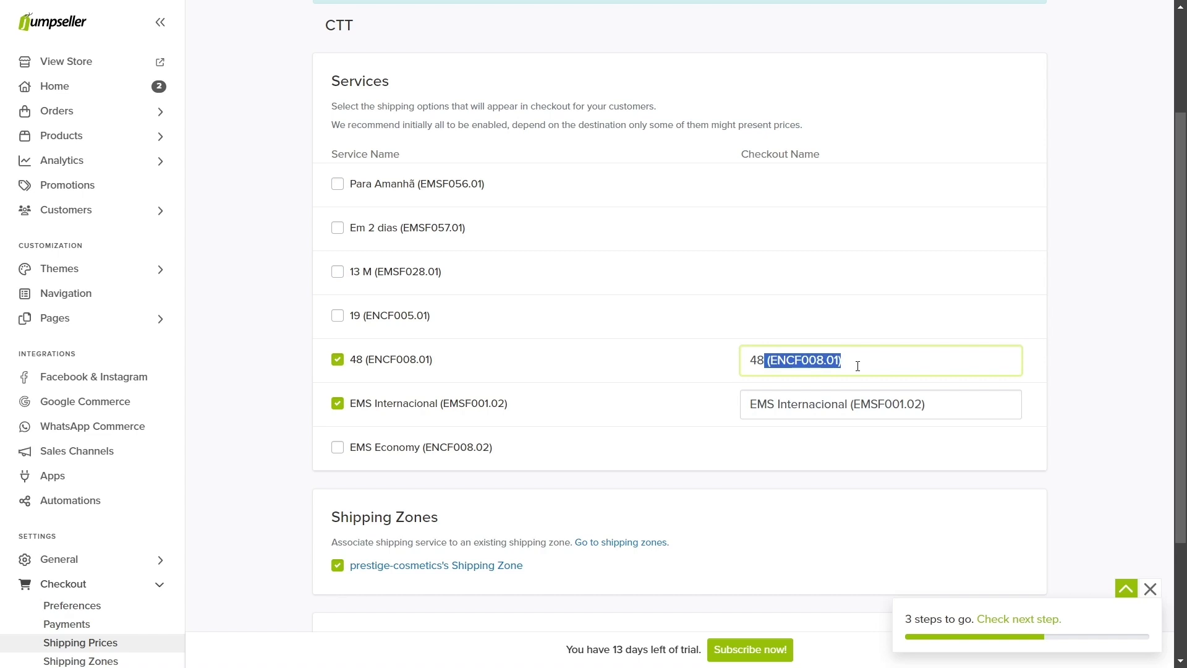
{"action": "type", "text": "hours d"}
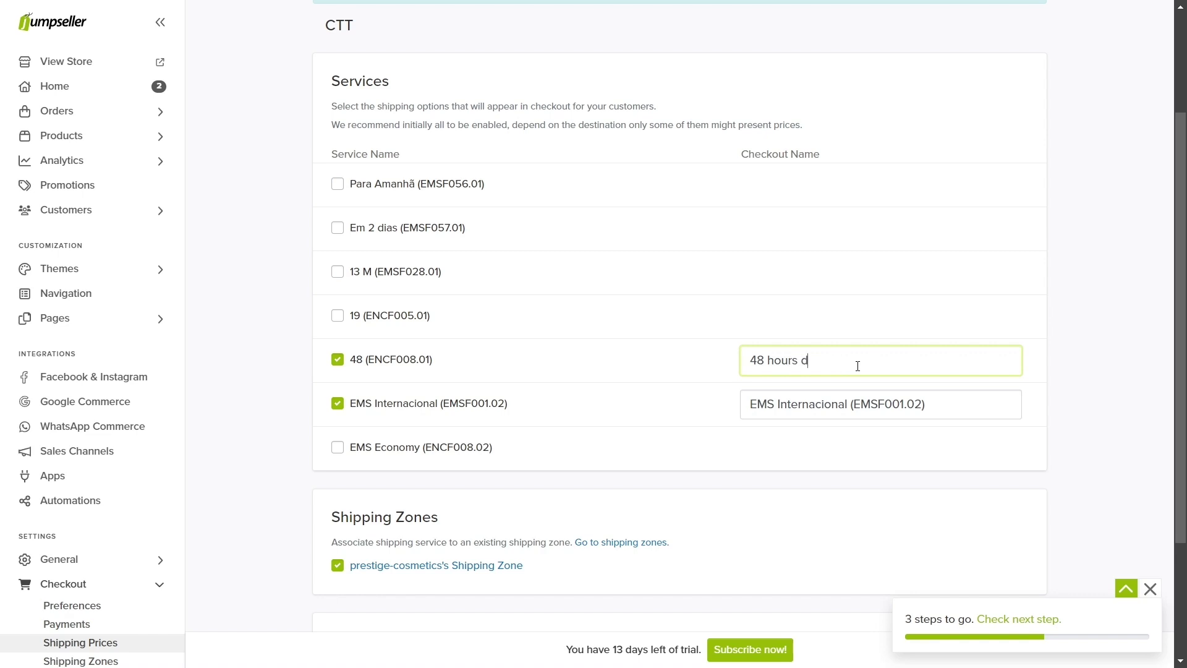
{"action": "type", "text": "elivery - CTT"}
{"action": "double_click", "coordinate": [764, 405]}
{"action": "key", "text": "BackSpace"}
{"action": "left_click", "coordinate": [819, 408]}
{"action": "type", "text": "delivery - CTT"}
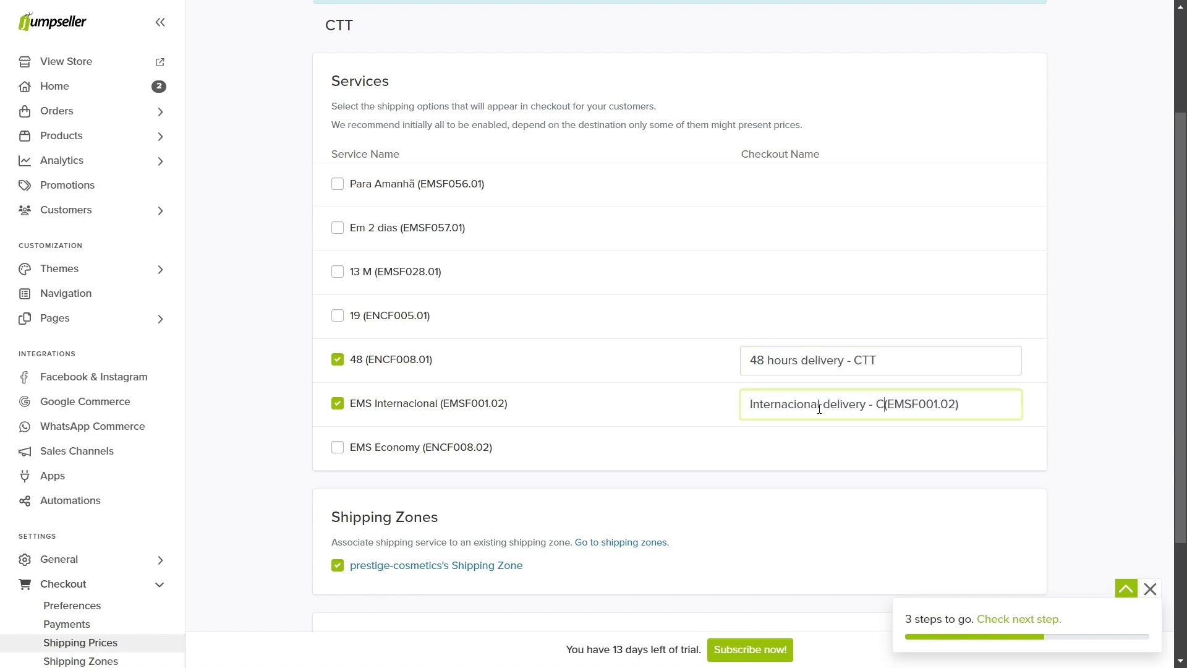
{"action": "key", "text": "Delete"}
{"action": "key", "text": "Delete"}
{"action": "key", "text": "Delete"}
{"action": "key", "text": "Delete"}
{"action": "key", "text": "Delete"}
{"action": "key", "text": "Delete"}
{"action": "key", "text": "Delete"}
{"action": "key", "text": "Delete"}
{"action": "key", "text": "Delete"}
{"action": "key", "text": "Delete"}
{"action": "key", "text": "Delete"}
{"action": "key", "text": "Delete"}
{"action": "scroll", "coordinate": [819, 411], "scroll_direction": "down", "scroll_amount": 3}
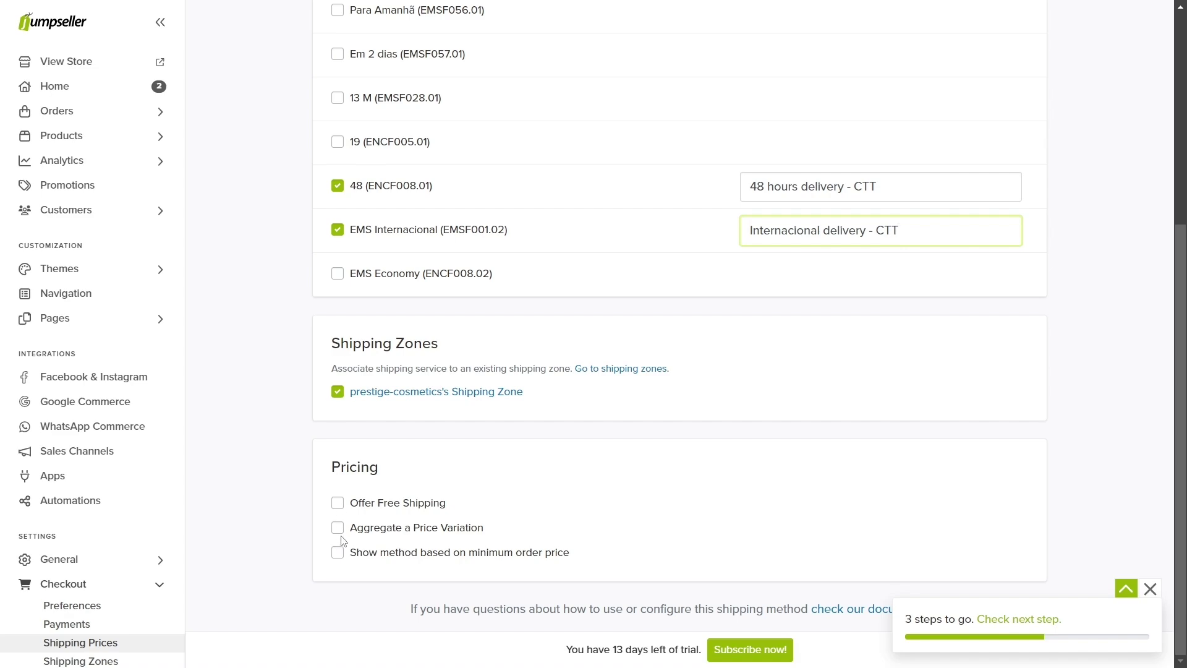
{"action": "scroll", "coordinate": [346, 532], "scroll_direction": "up", "scroll_amount": 5}
{"action": "left_click", "coordinate": [1131, 68]}
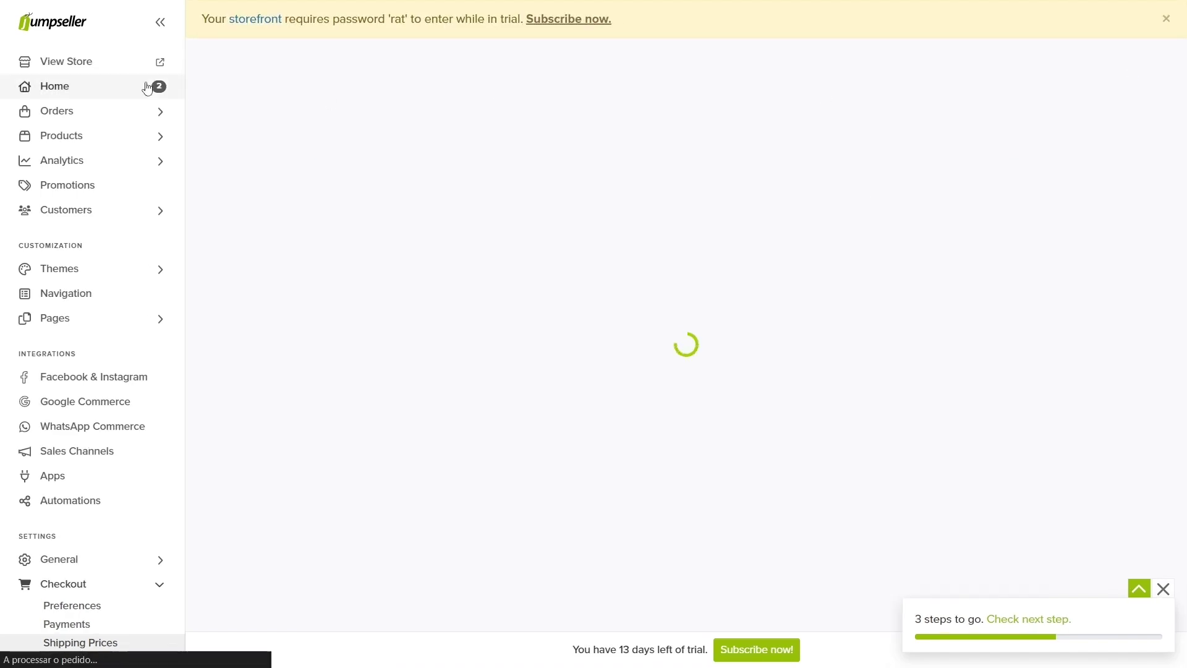
Step: Open the storefront cart and proceed to checkout
{"action": "left_click", "coordinate": [132, 64]}
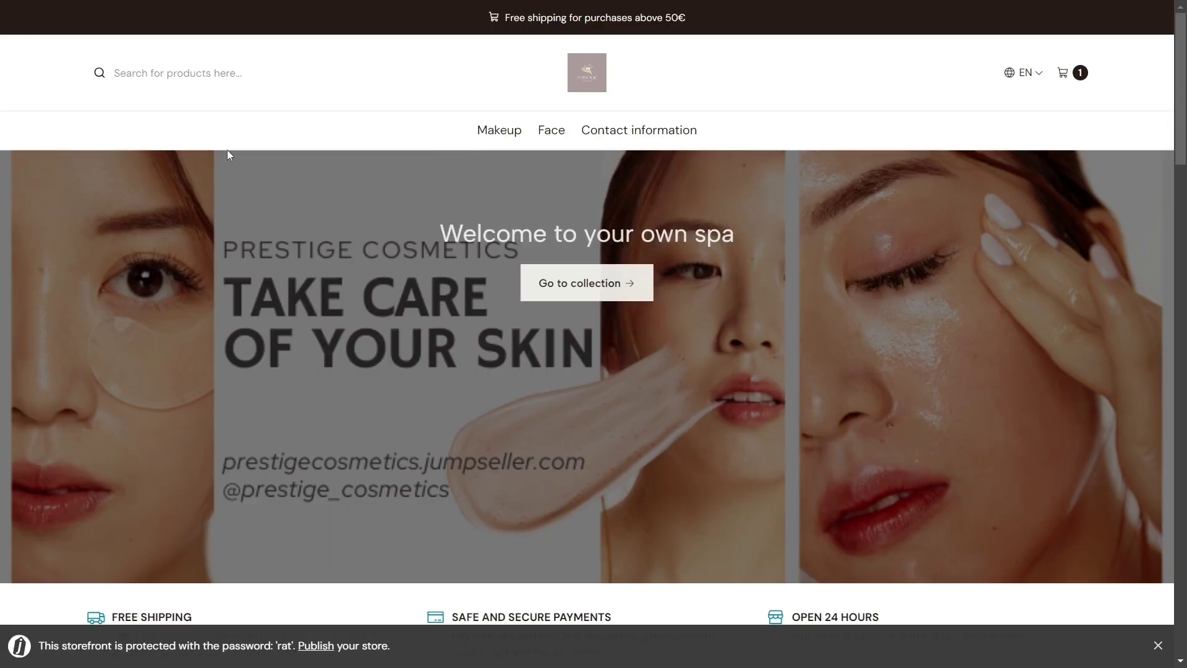
{"action": "scroll", "coordinate": [247, 216], "scroll_direction": "down", "scroll_amount": 5}
{"action": "left_click", "coordinate": [1063, 73]}
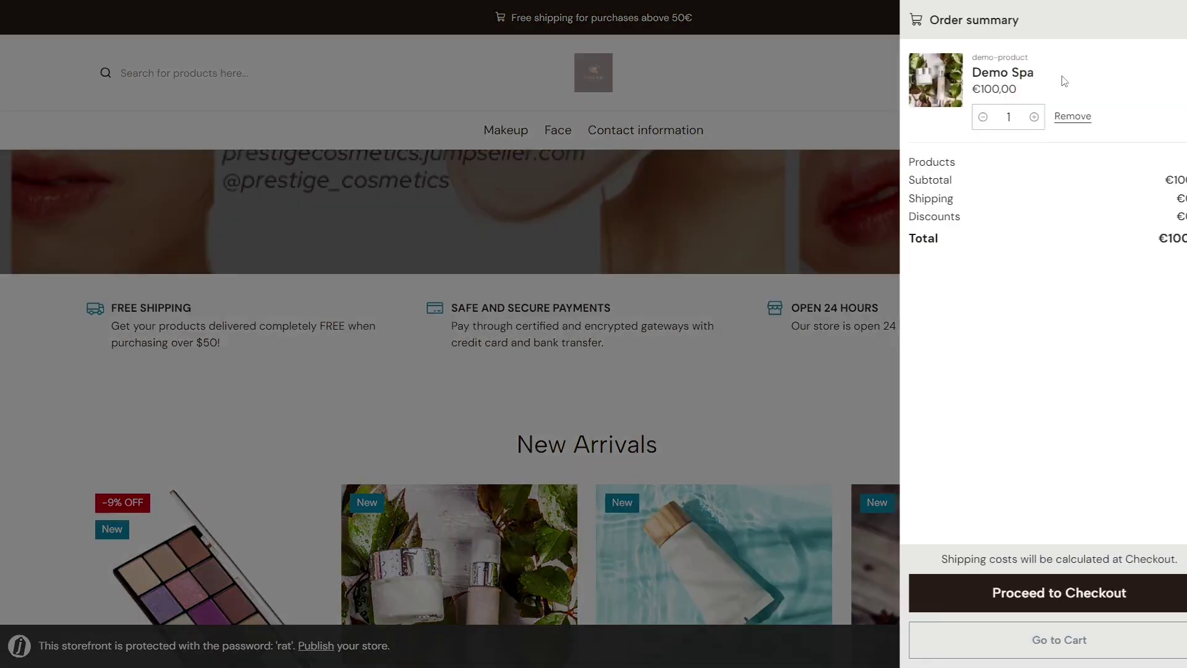
{"action": "left_click", "coordinate": [1082, 593]}
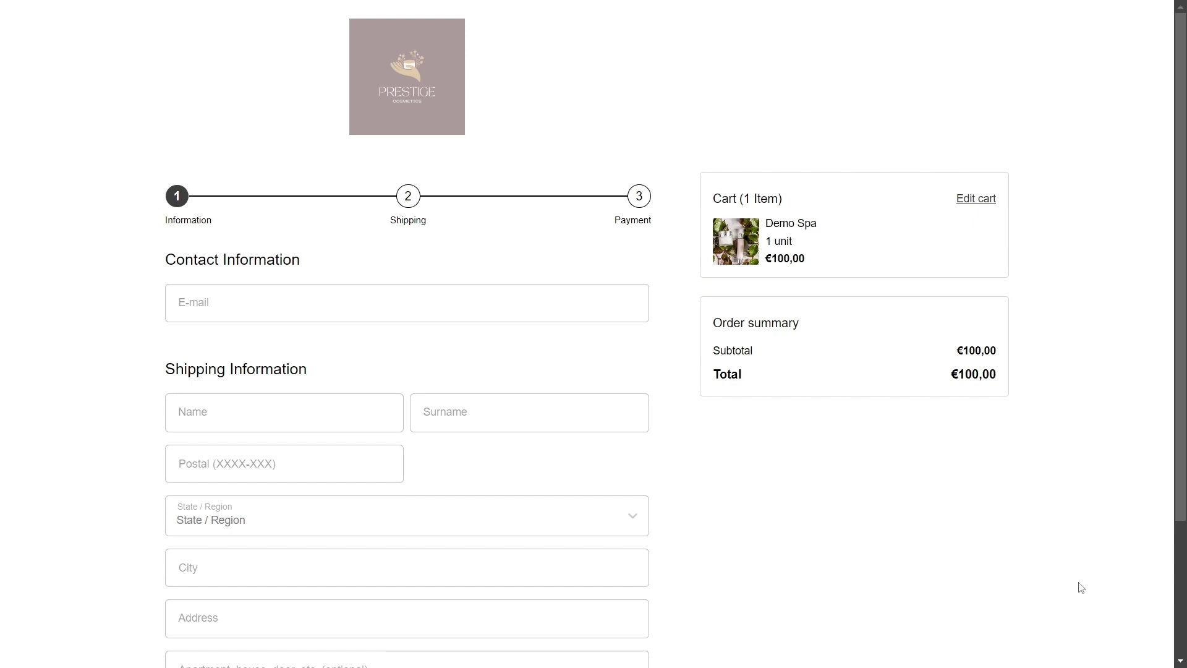
Step: Enter the test customer's e-mail, first name, surname and postal code, then continue to shipping
{"action": "left_click", "coordinate": [389, 311]}
{"action": "type", "text": "john-test@gmail.com"}
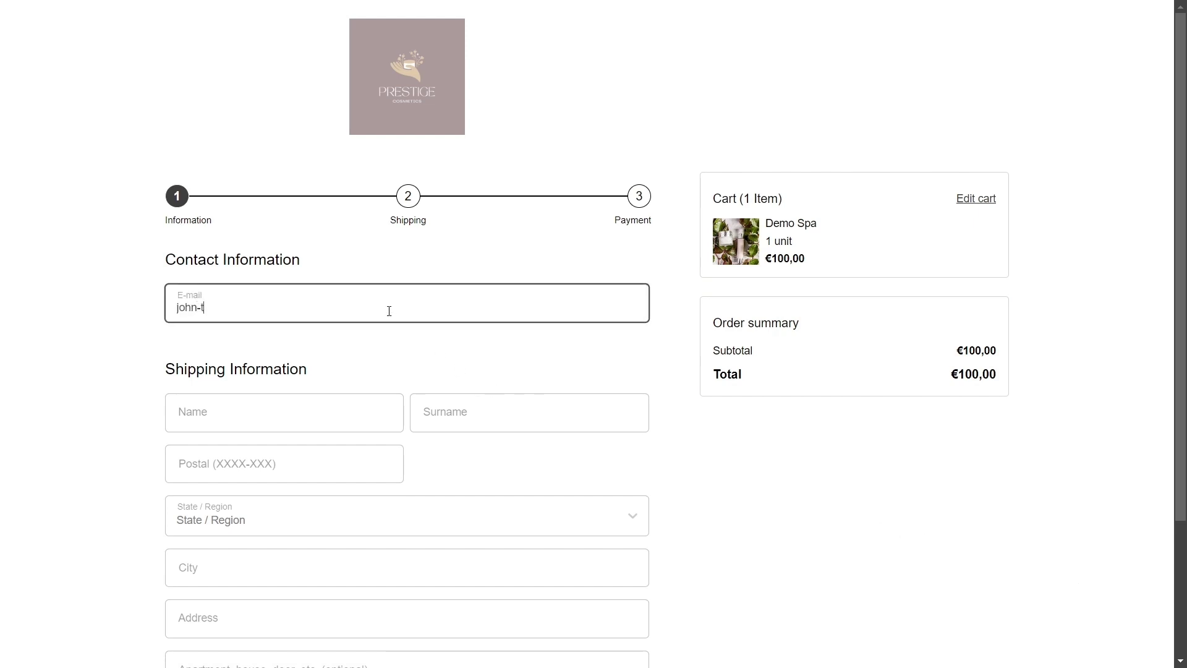
{"action": "key", "text": "Tab"}
{"action": "type", "text": "John"}
{"action": "key", "text": "Tab"}
{"action": "type", "text": "Test"}
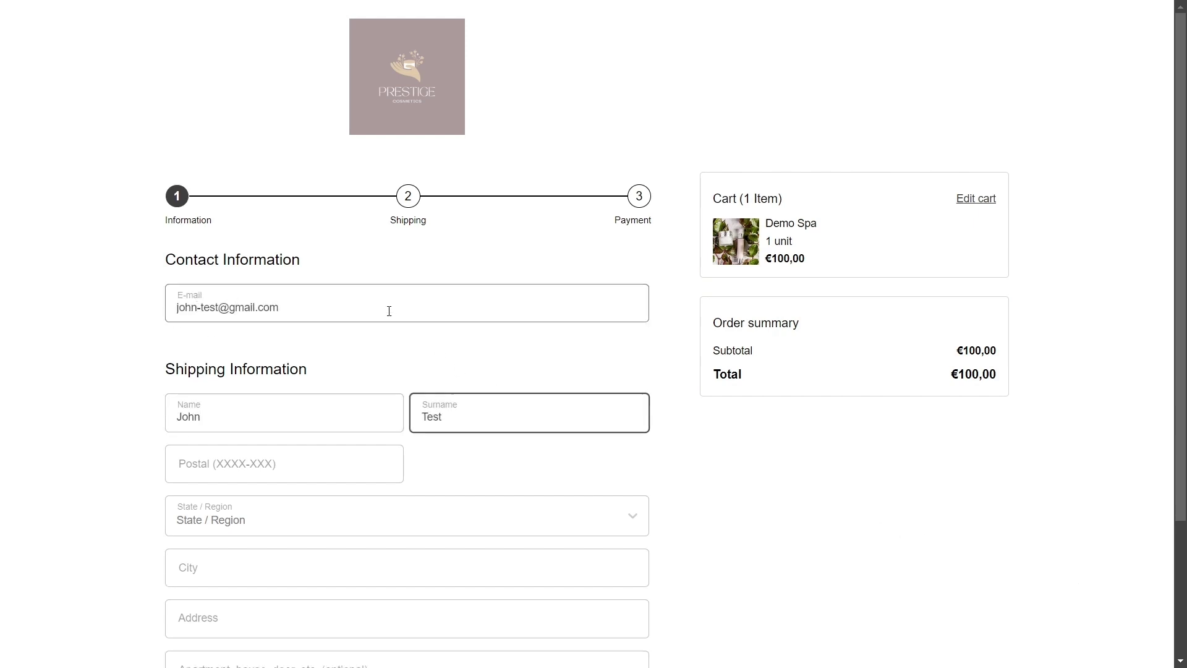
{"action": "left_click", "coordinate": [228, 477]}
{"action": "type", "text": "4350-334"}
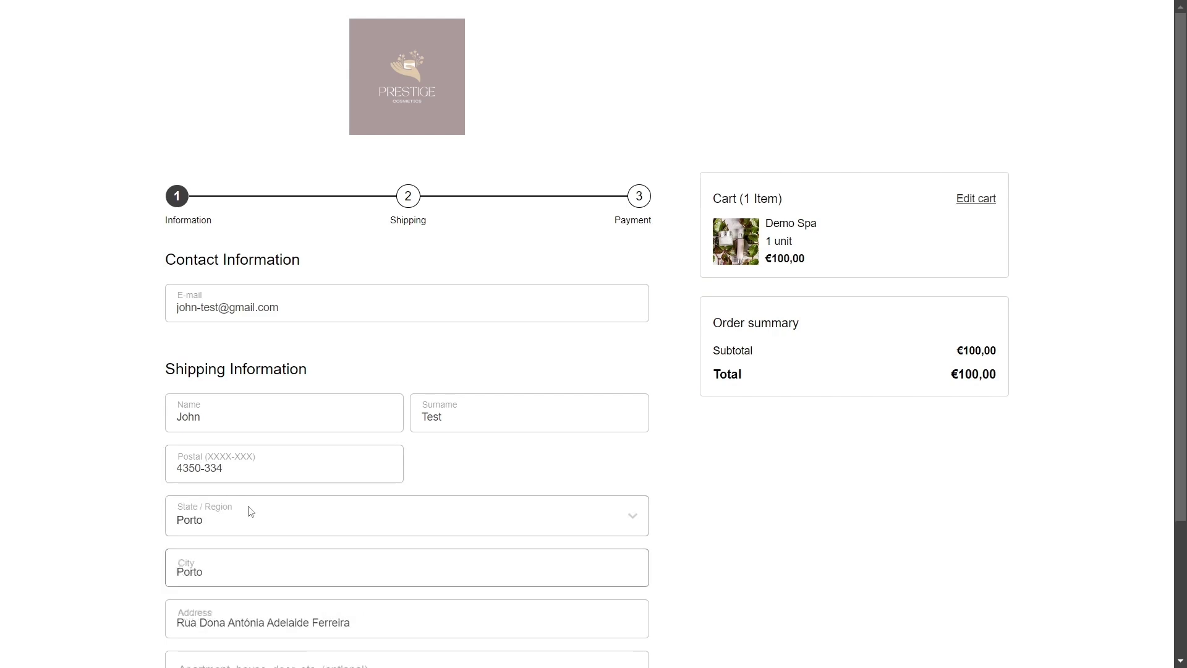
{"action": "scroll", "coordinate": [251, 514], "scroll_direction": "down", "scroll_amount": 2}
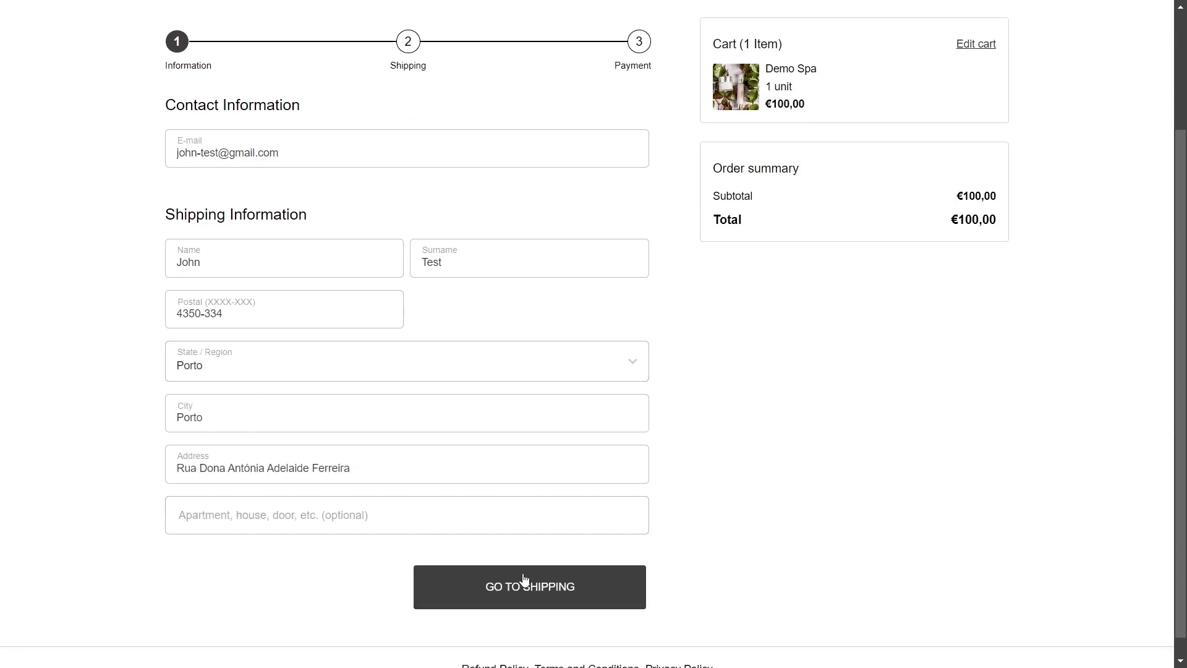
{"action": "left_click", "coordinate": [524, 579]}
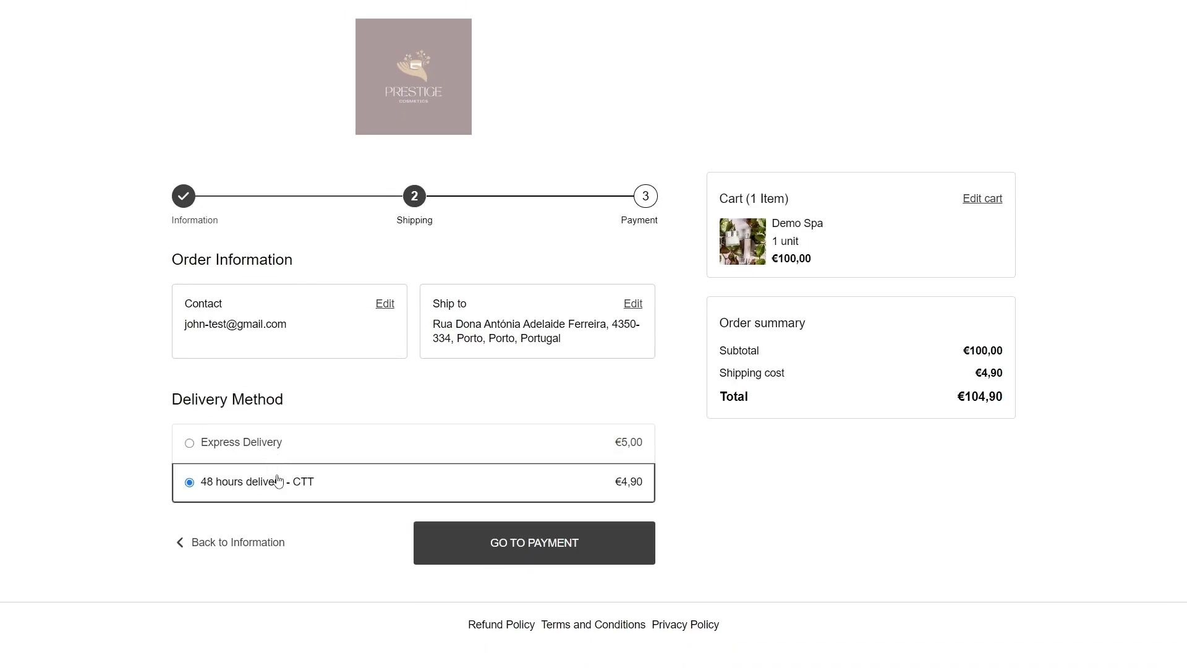
Step: Keep 48 hours delivery - CTT and PayPal with billing same as shipping, and place the order
{"action": "left_click", "coordinate": [577, 535]}
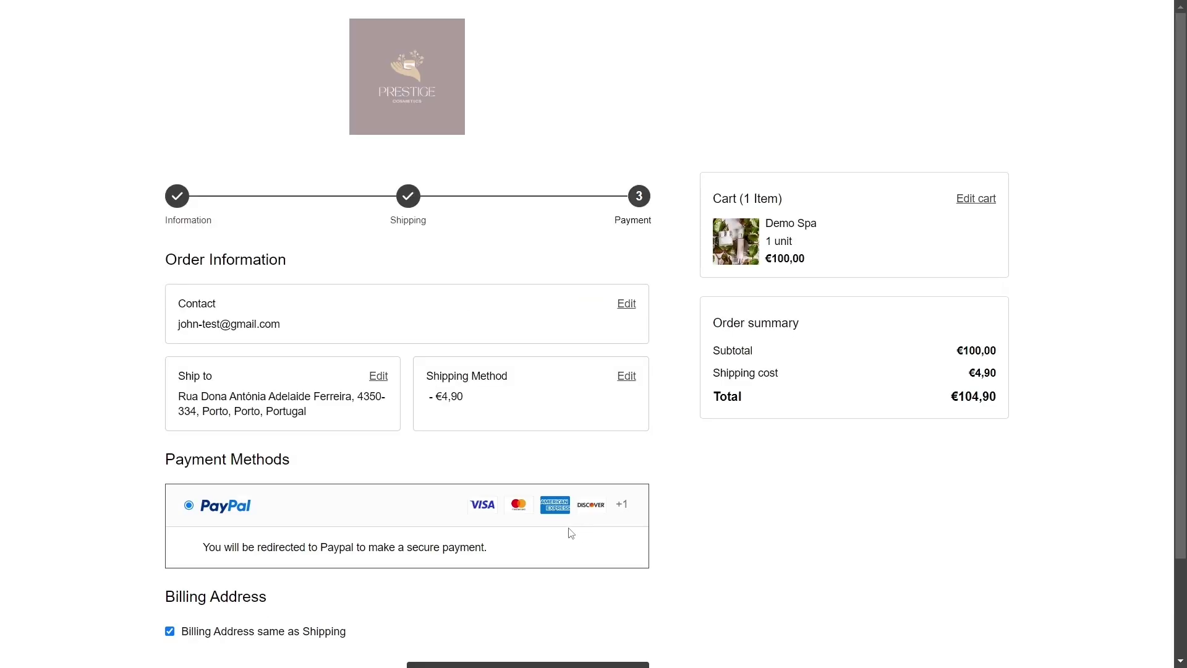
{"action": "scroll", "coordinate": [564, 533], "scroll_direction": "down", "scroll_amount": 2}
{"action": "left_click", "coordinate": [316, 522]}
{"action": "scroll", "coordinate": [312, 525], "scroll_direction": "down", "scroll_amount": 5}
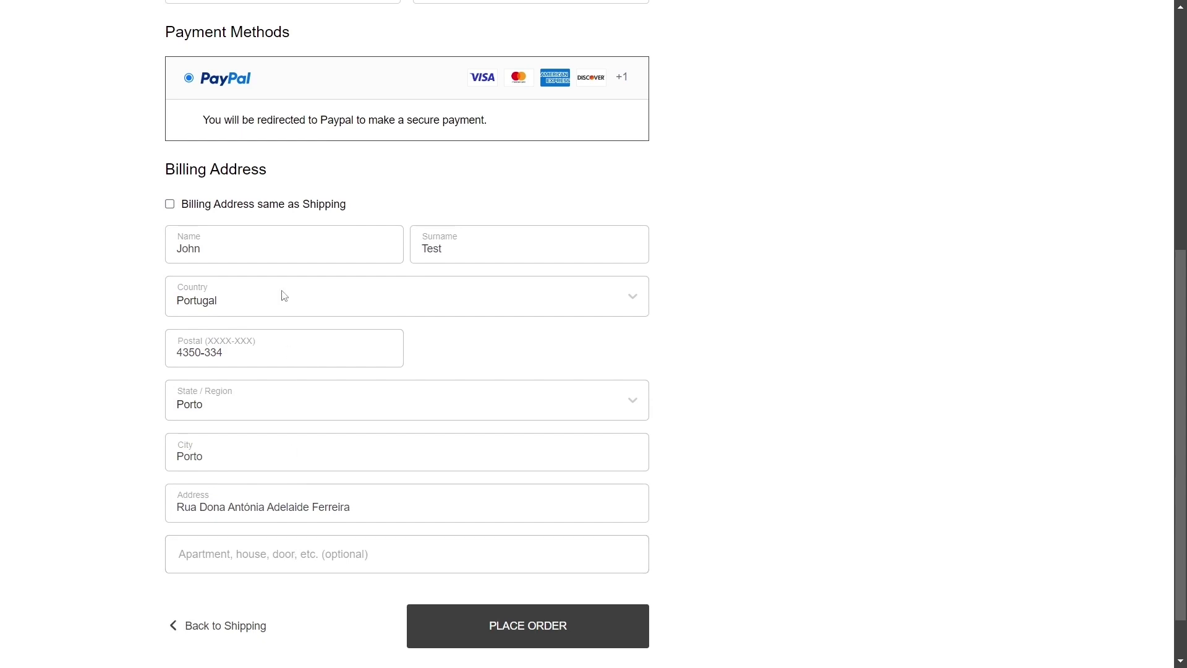
{"action": "left_click", "coordinate": [257, 206]}
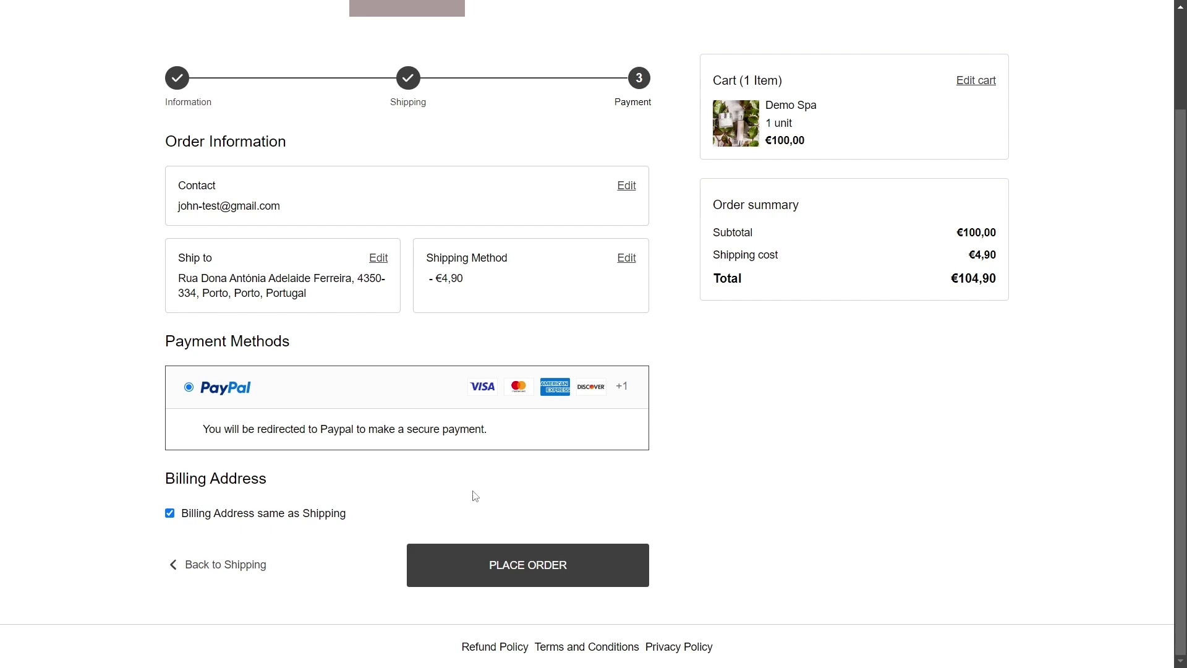
{"action": "left_click", "coordinate": [521, 568]}
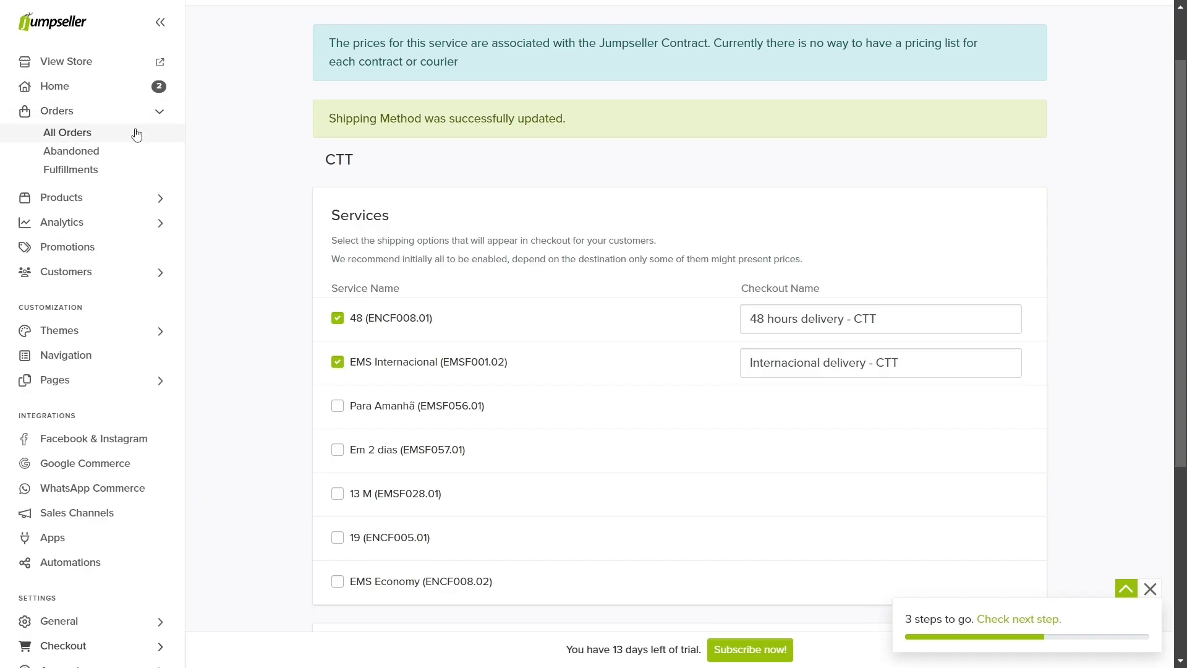
{"action": "left_click", "coordinate": [136, 133]}
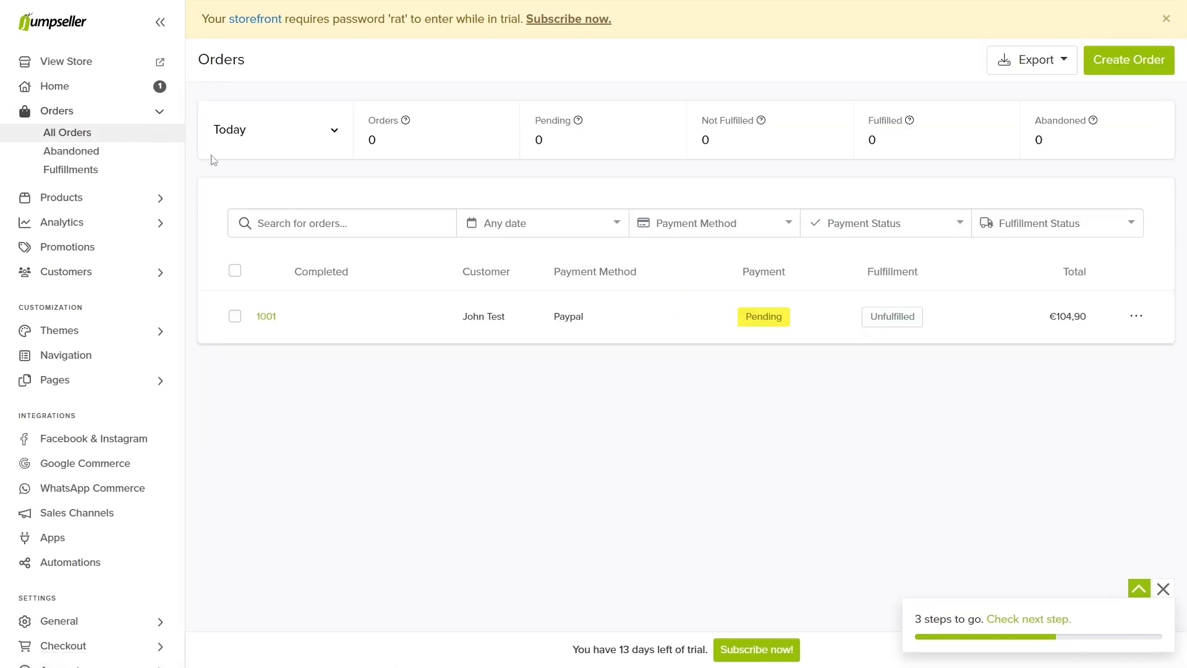
Step: Mark order 1001 as paid and check its €4,90 CTT shipping charge
{"action": "left_click", "coordinate": [1139, 316]}
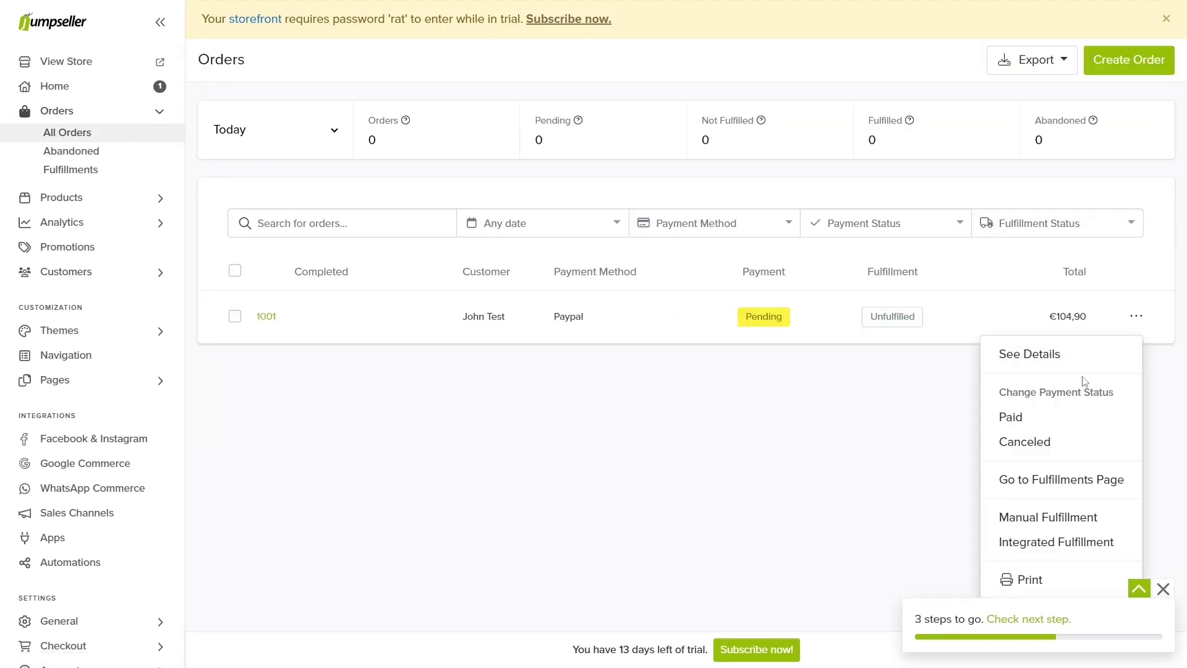
{"action": "left_click", "coordinate": [1052, 418]}
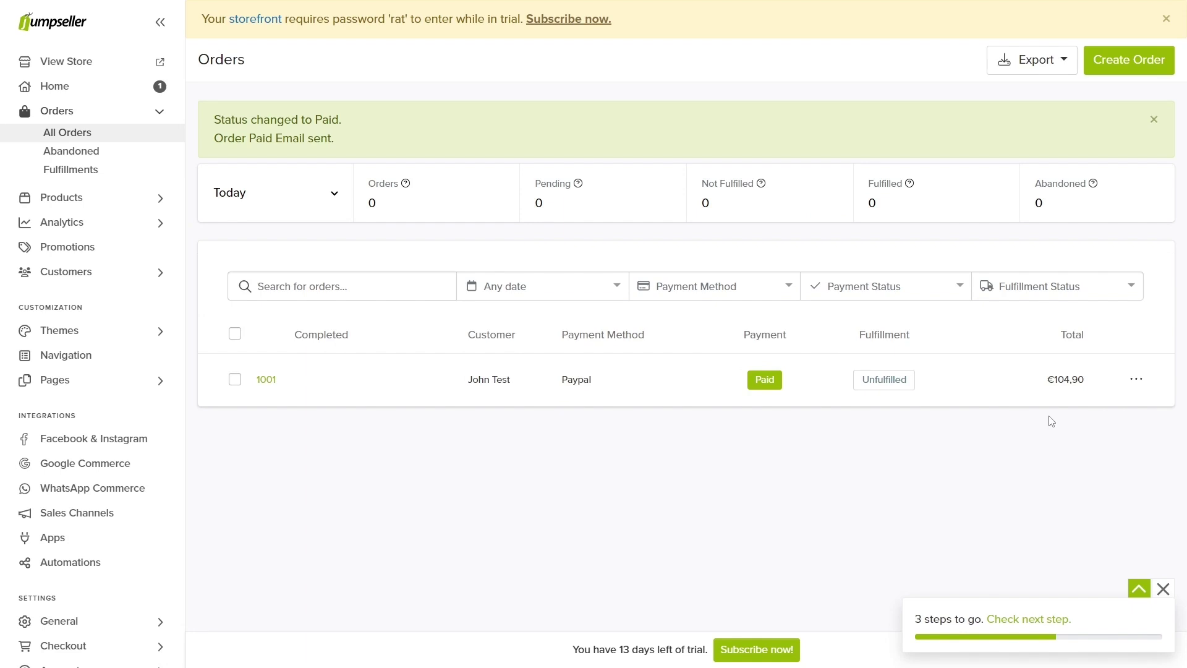
{"action": "left_click", "coordinate": [266, 379]}
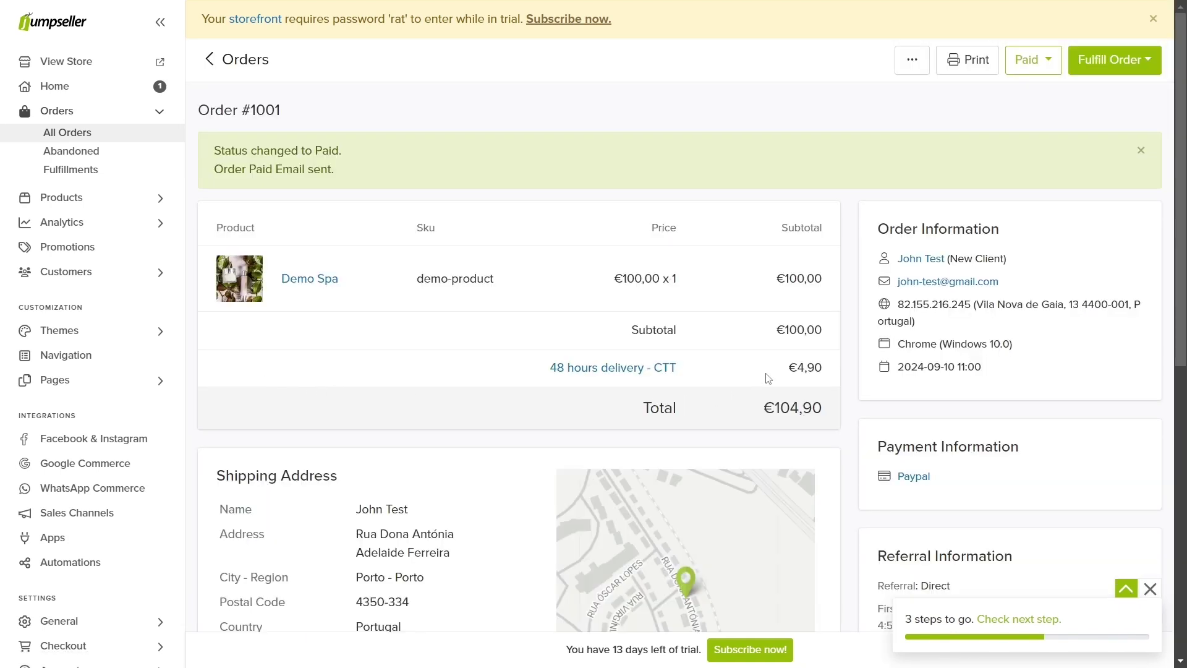
{"action": "left_click_drag", "start_coordinate": [784, 367], "coordinate": [821, 366]}
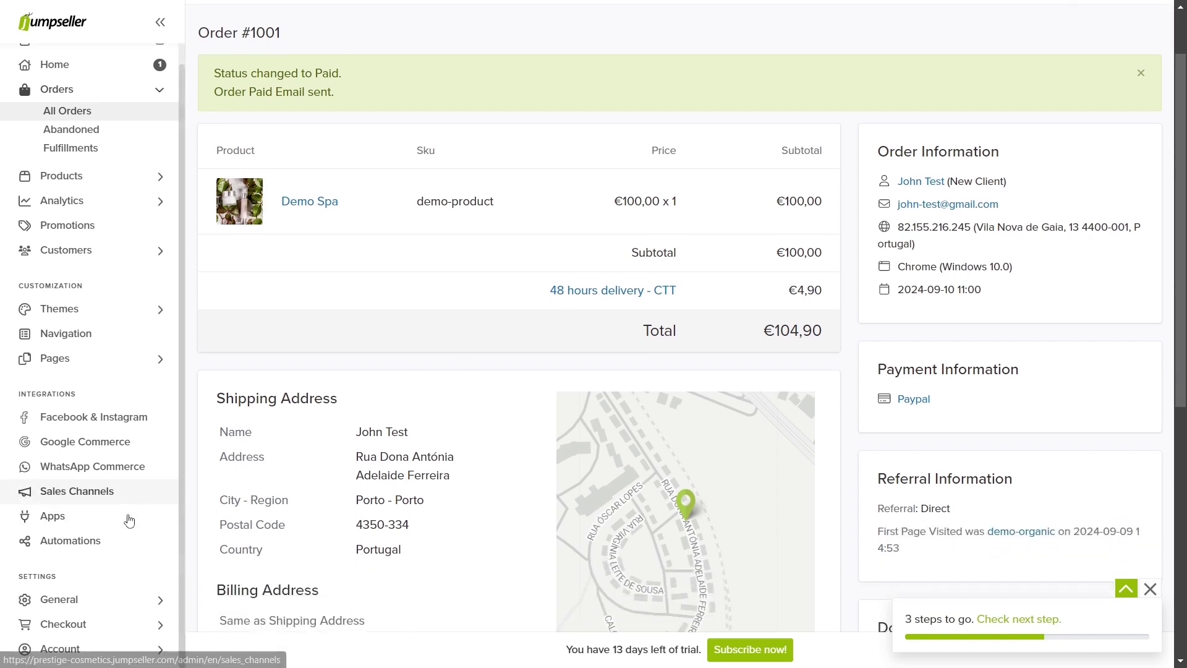
{"action": "scroll", "coordinate": [111, 513], "scroll_direction": "down", "scroll_amount": 2}
Step: Add CTT as a fulfillment method under Checkout > Shipping Labels
{"action": "left_click", "coordinate": [62, 623]}
{"action": "scroll", "coordinate": [61, 623], "scroll_direction": "down", "scroll_amount": 1}
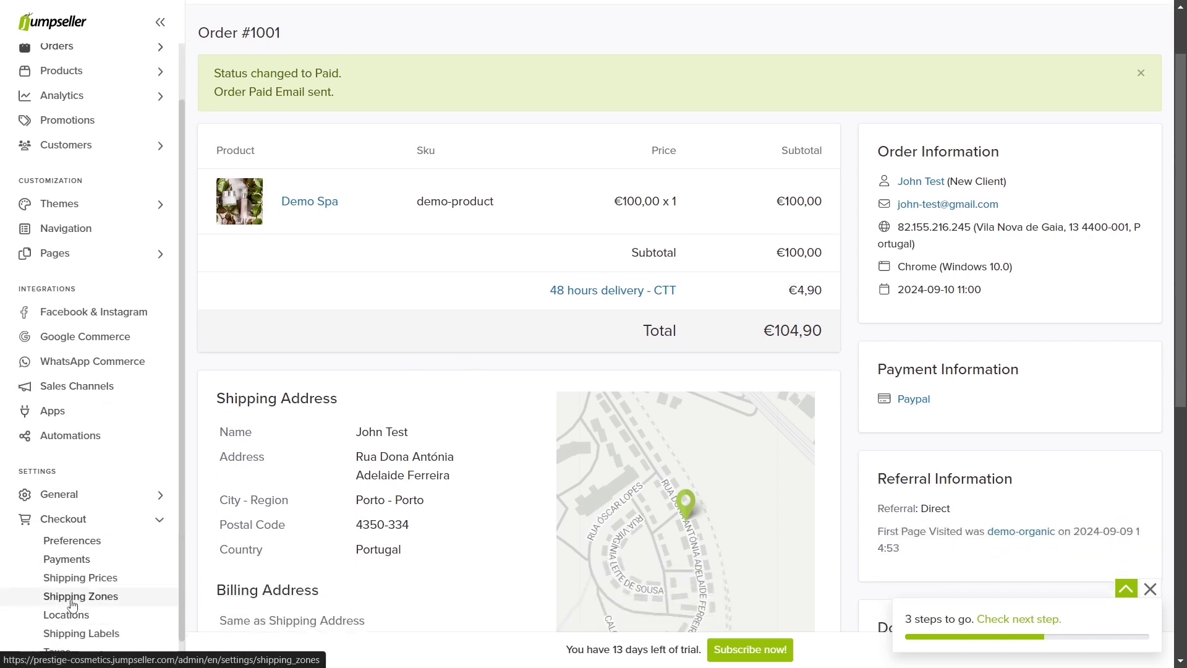
{"action": "left_click", "coordinate": [68, 630]}
{"action": "left_click", "coordinate": [491, 197]}
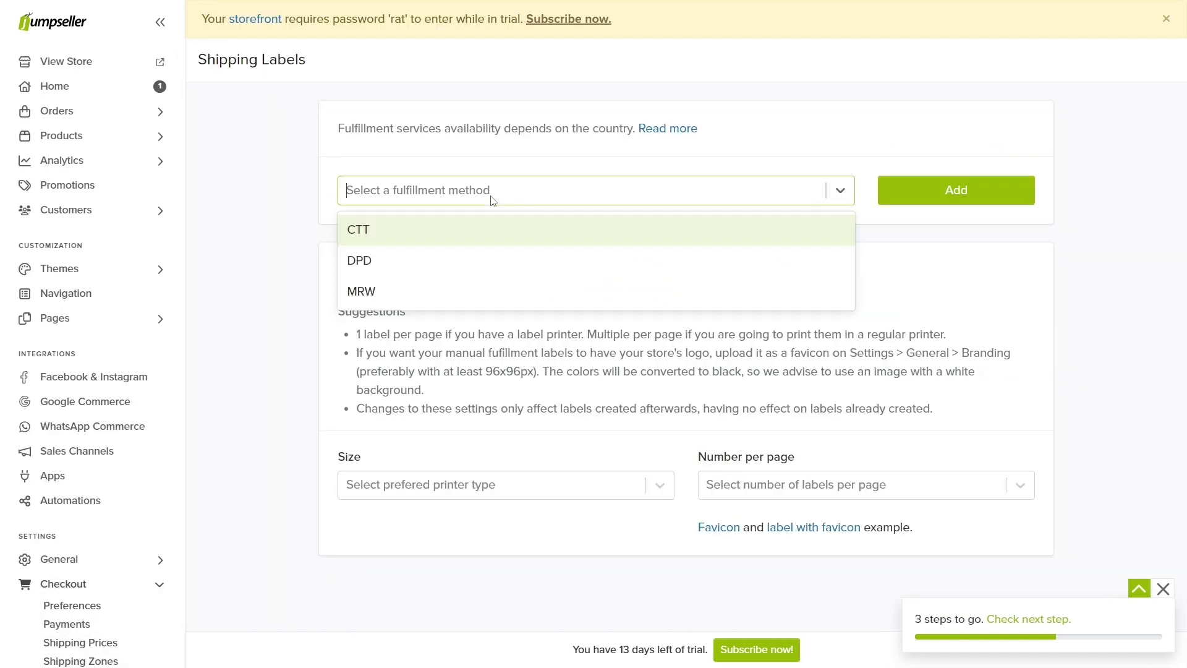
{"action": "left_click", "coordinate": [497, 230]}
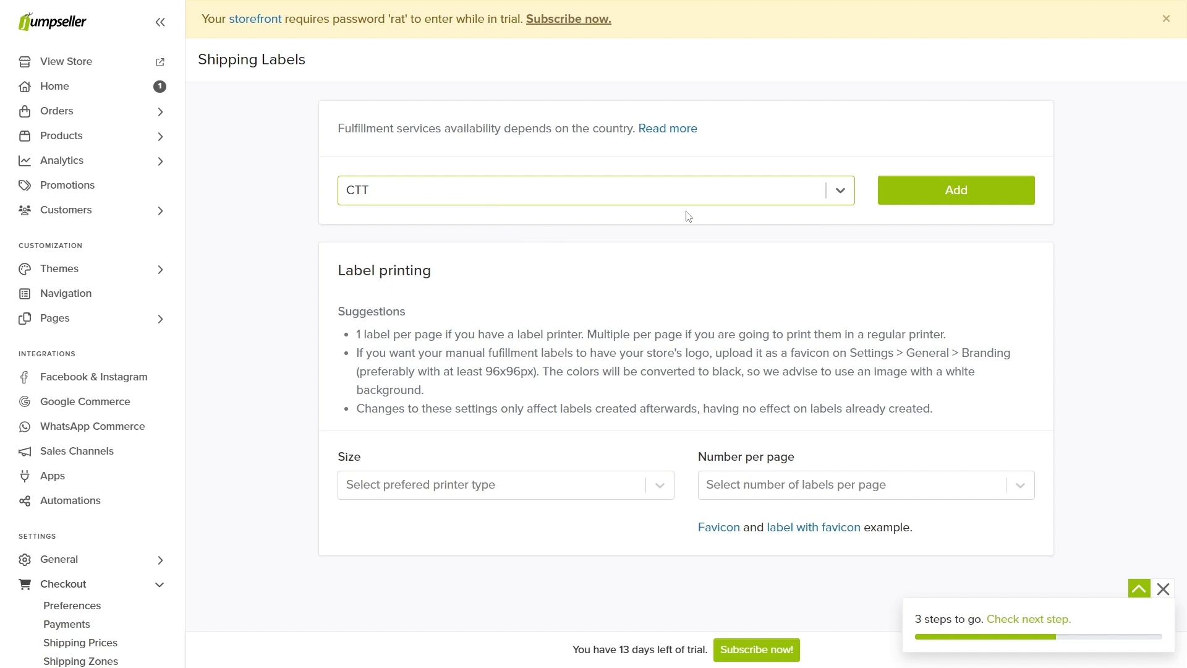
{"action": "left_click", "coordinate": [963, 201]}
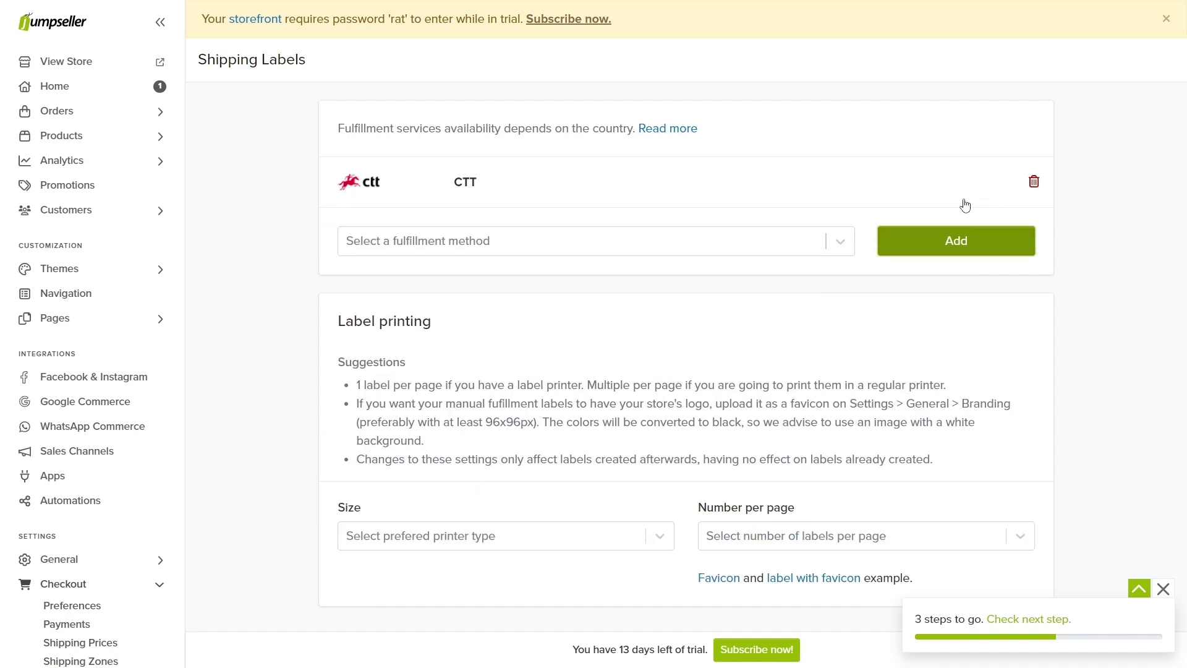
{"action": "left_click", "coordinate": [107, 624]}
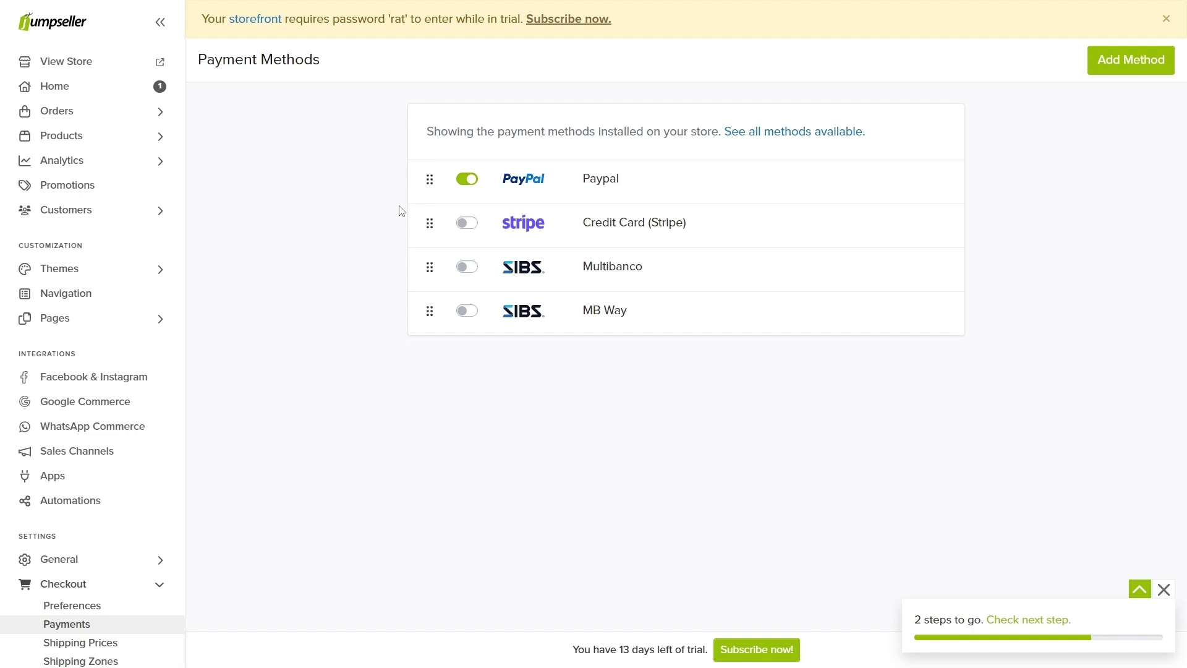
Step: Inspect the PayPal settings and all available payment providers, then open Credit Card (Stripe)
{"action": "left_click", "coordinate": [608, 187]}
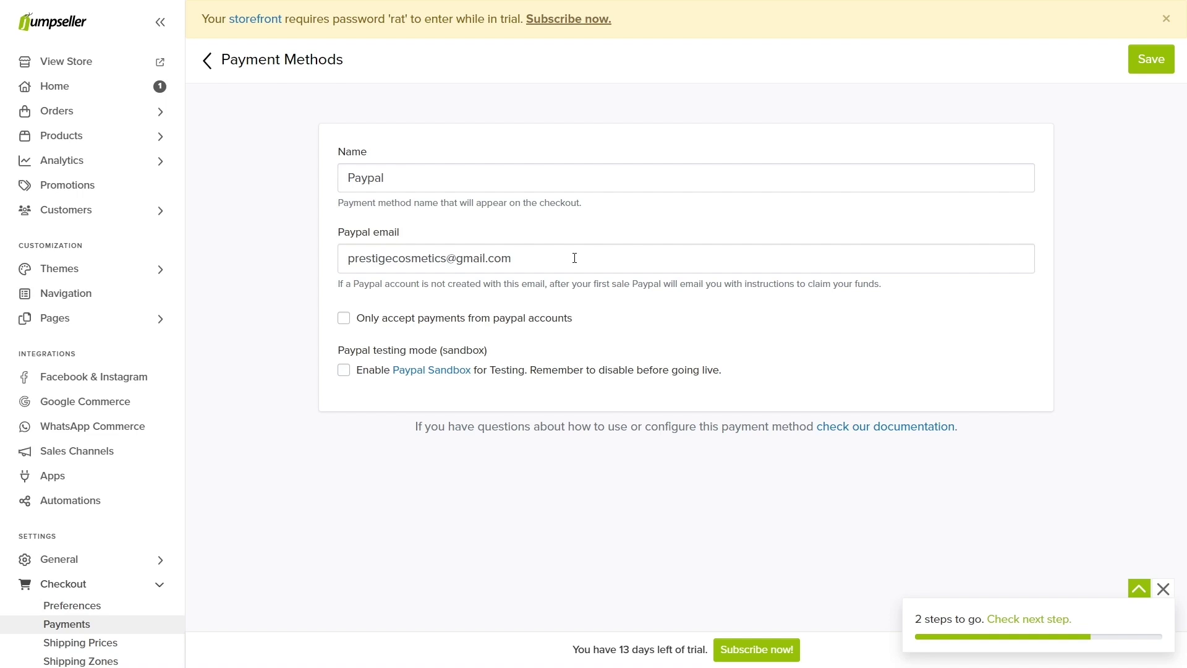
{"action": "left_click", "coordinate": [207, 62]}
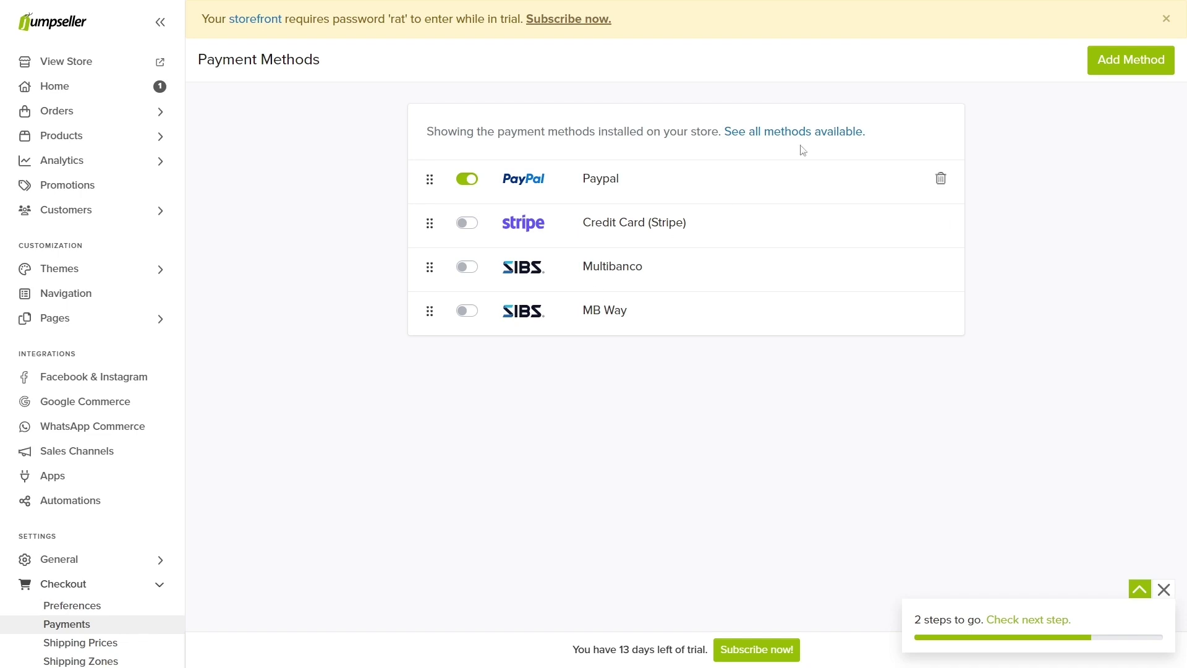
{"action": "left_click", "coordinate": [1116, 72]}
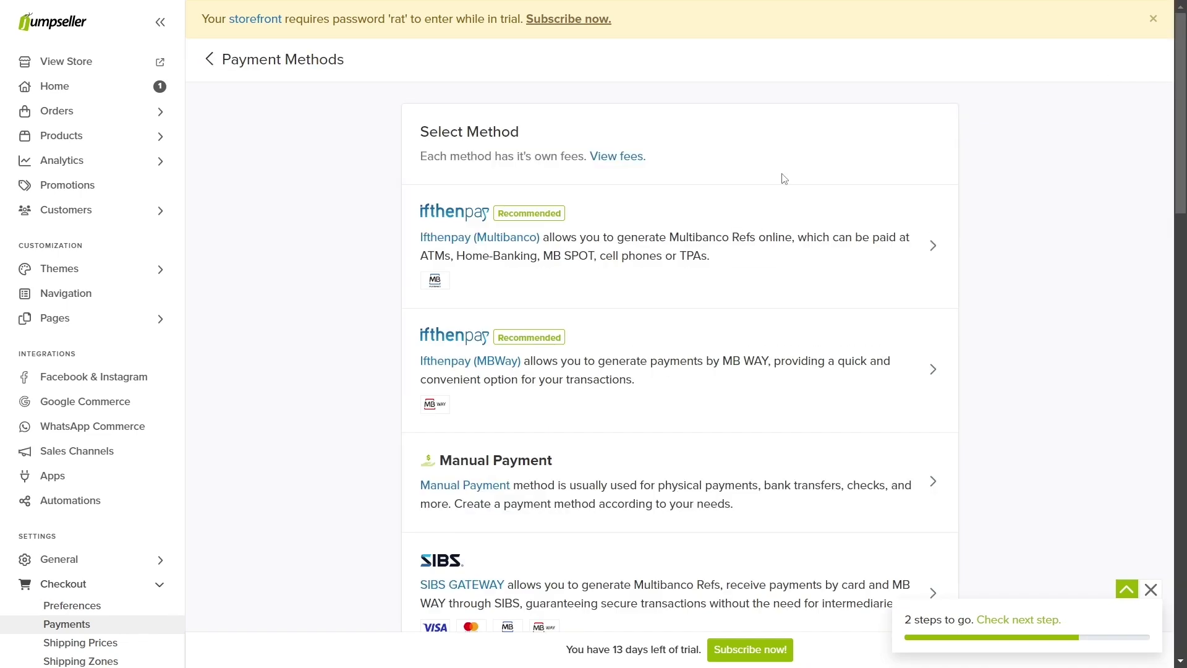
{"action": "left_click", "coordinate": [211, 60]}
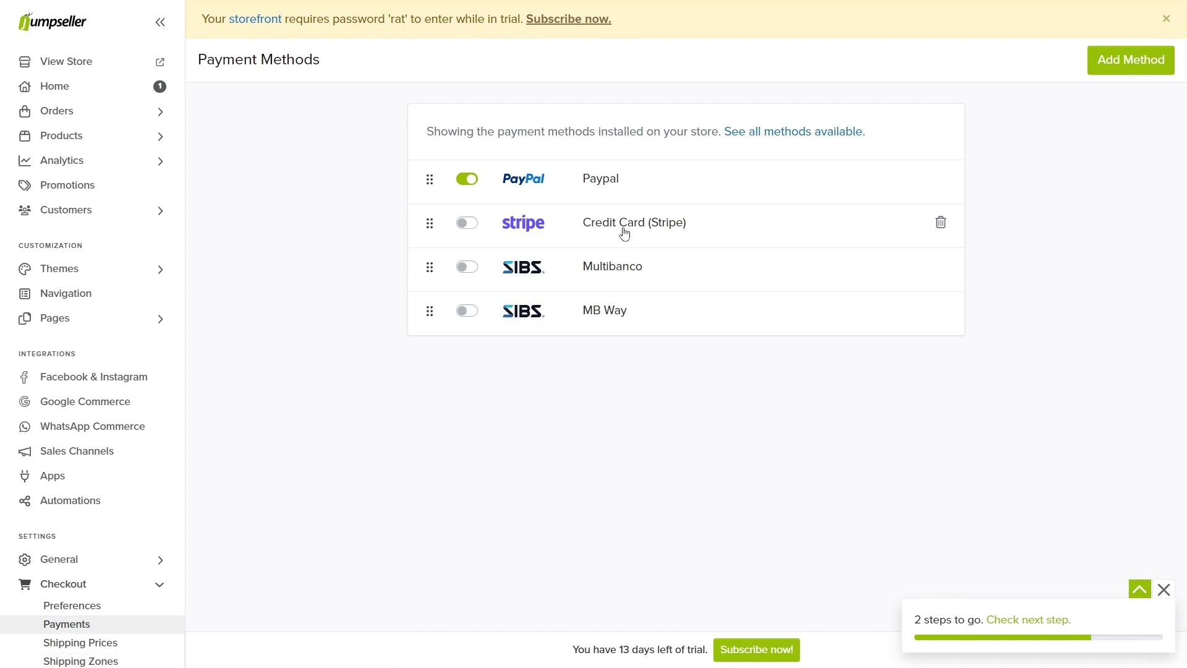
{"action": "left_click", "coordinate": [625, 234]}
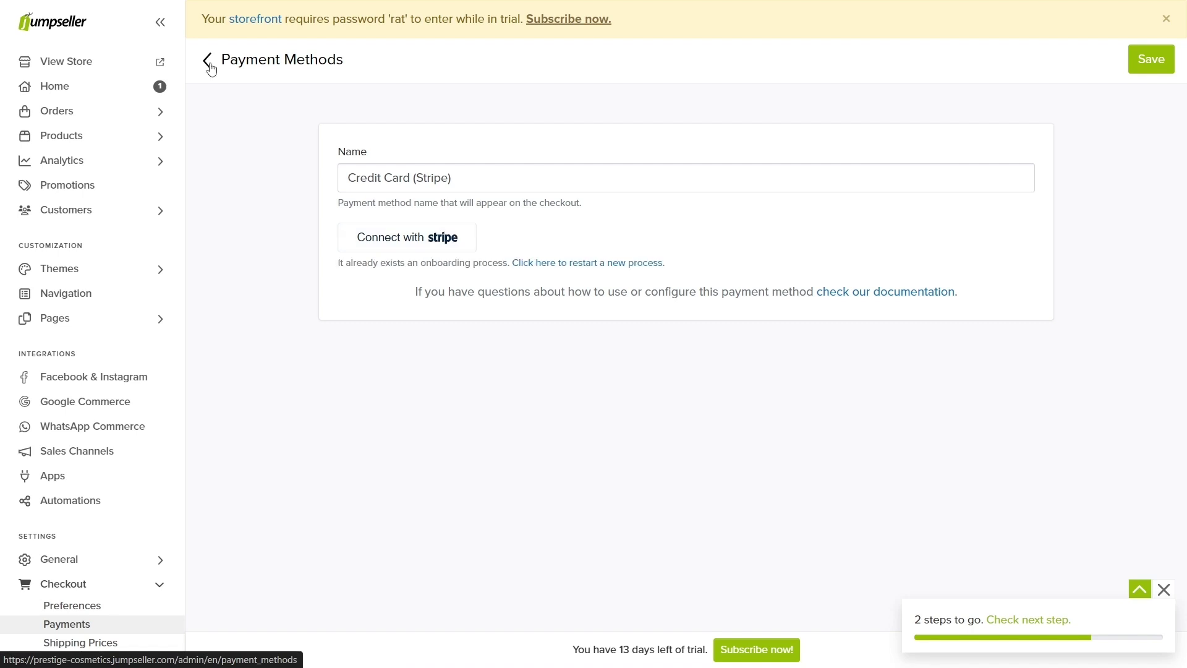
Step: Rename the MB Way payment method to 'Pay with MB Way' and save it
{"action": "left_click", "coordinate": [209, 64]}
{"action": "left_click", "coordinate": [539, 311]}
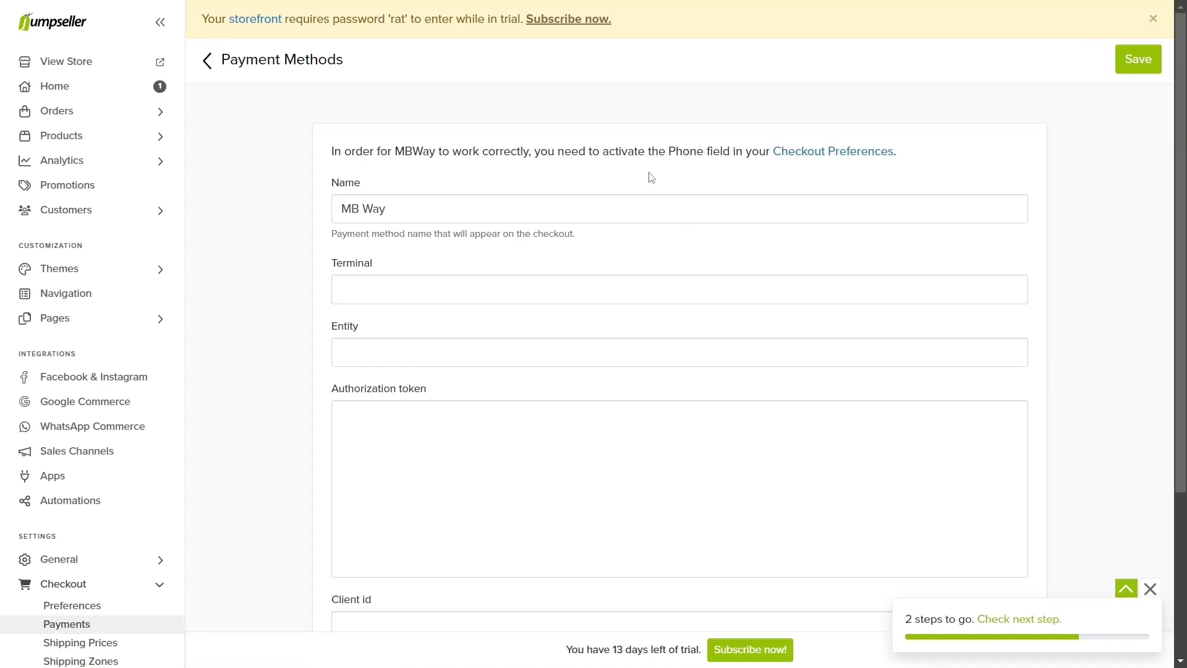
{"action": "left_click", "coordinate": [350, 207]}
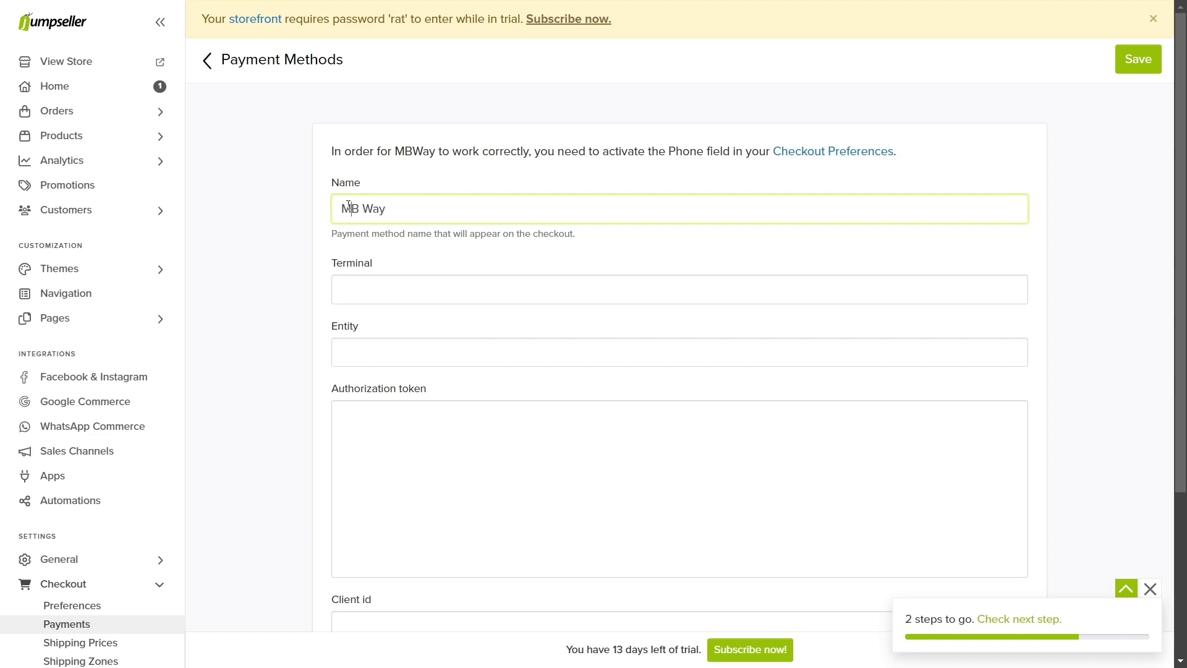
{"action": "type", "text": "Pay with"}
{"action": "left_click", "coordinate": [1136, 68]}
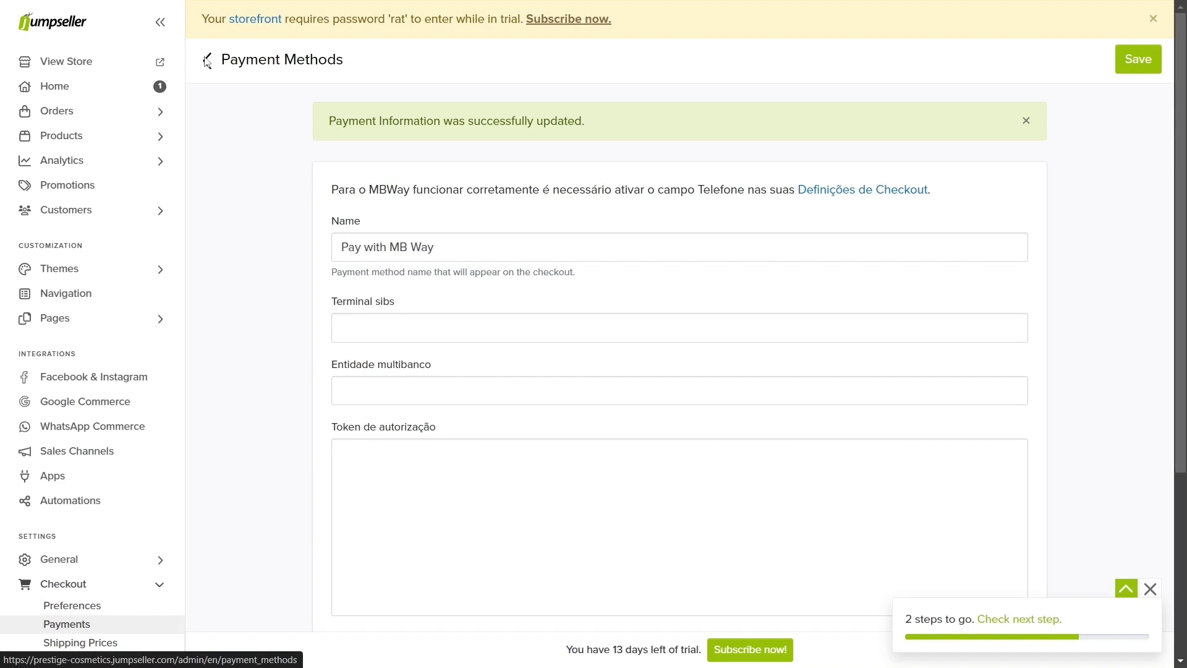
{"action": "left_click", "coordinate": [206, 60]}
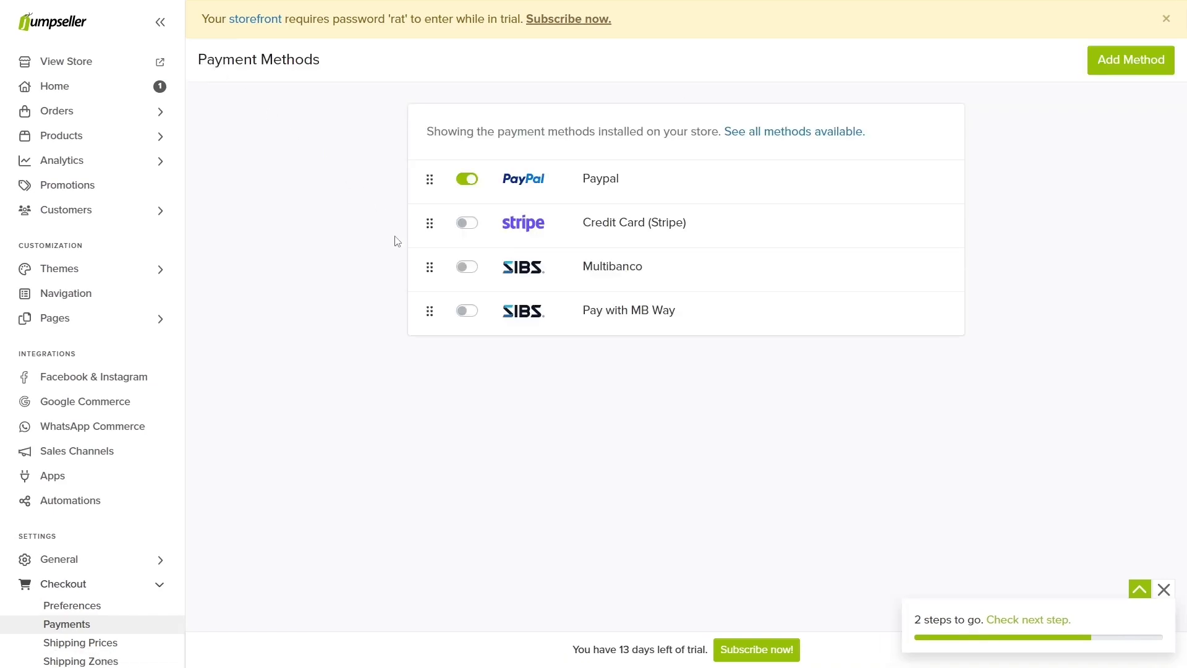
Step: Enable Pay with MB Way, then view All Orders showing order 1001 paid via PayPal, unfulfilled
{"action": "left_click", "coordinate": [468, 311]}
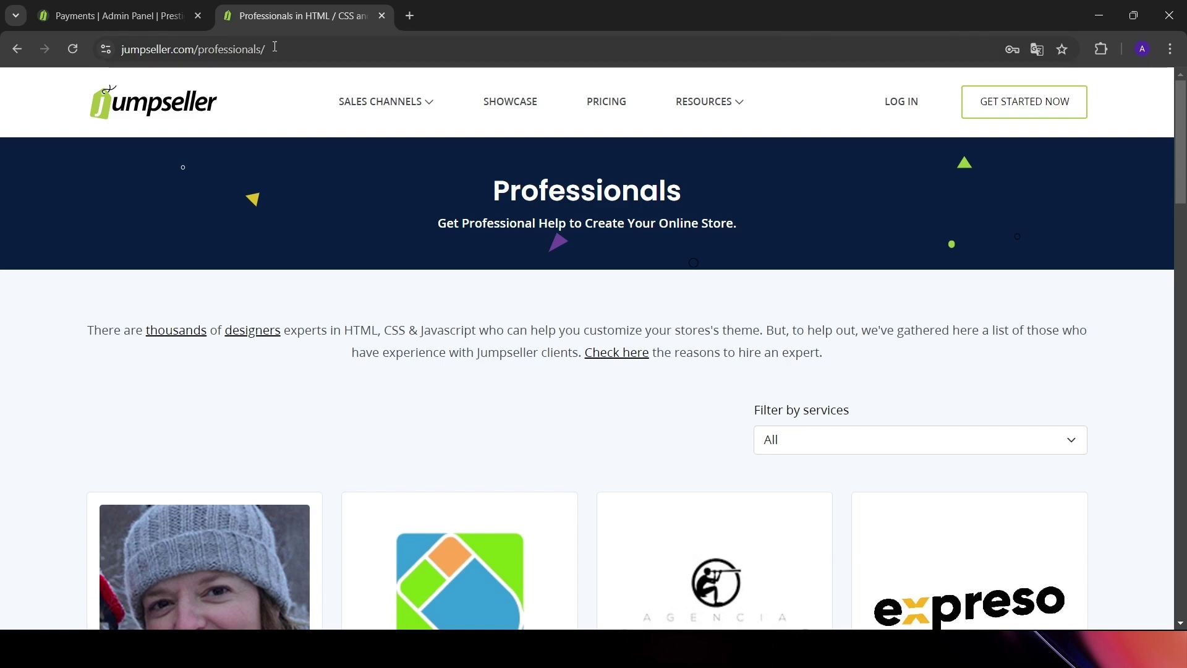
{"action": "left_click", "coordinate": [274, 48]}
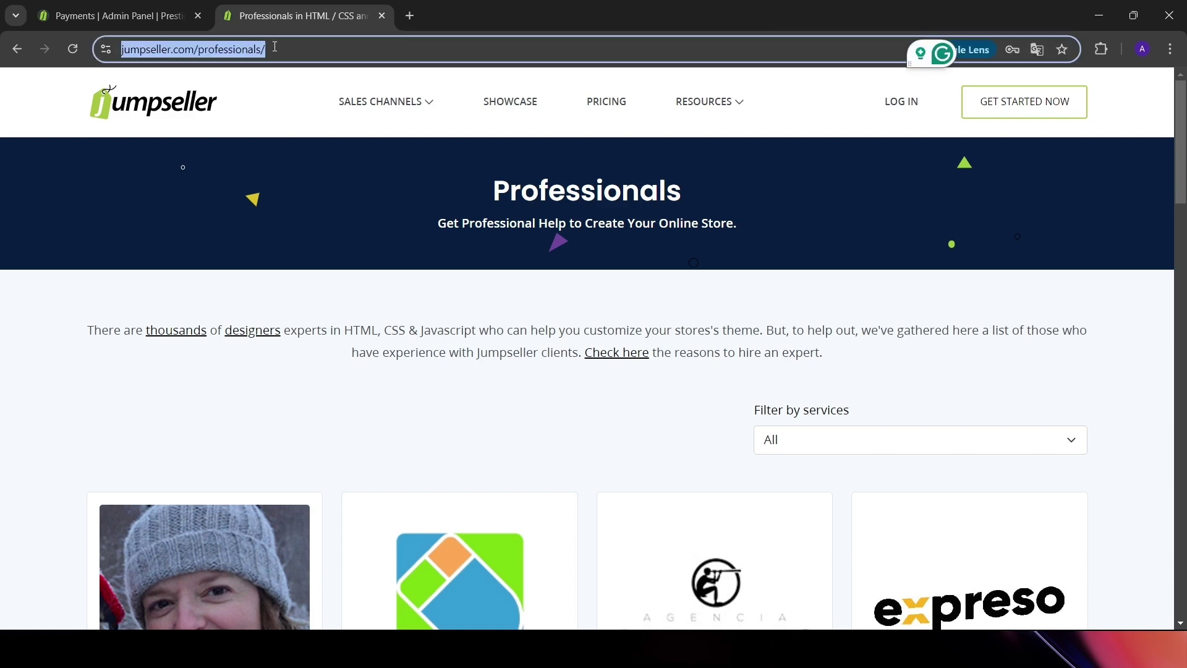
{"action": "key", "text": "F11"}
{"action": "scroll", "coordinate": [448, 404], "scroll_direction": "down", "scroll_amount": 8}
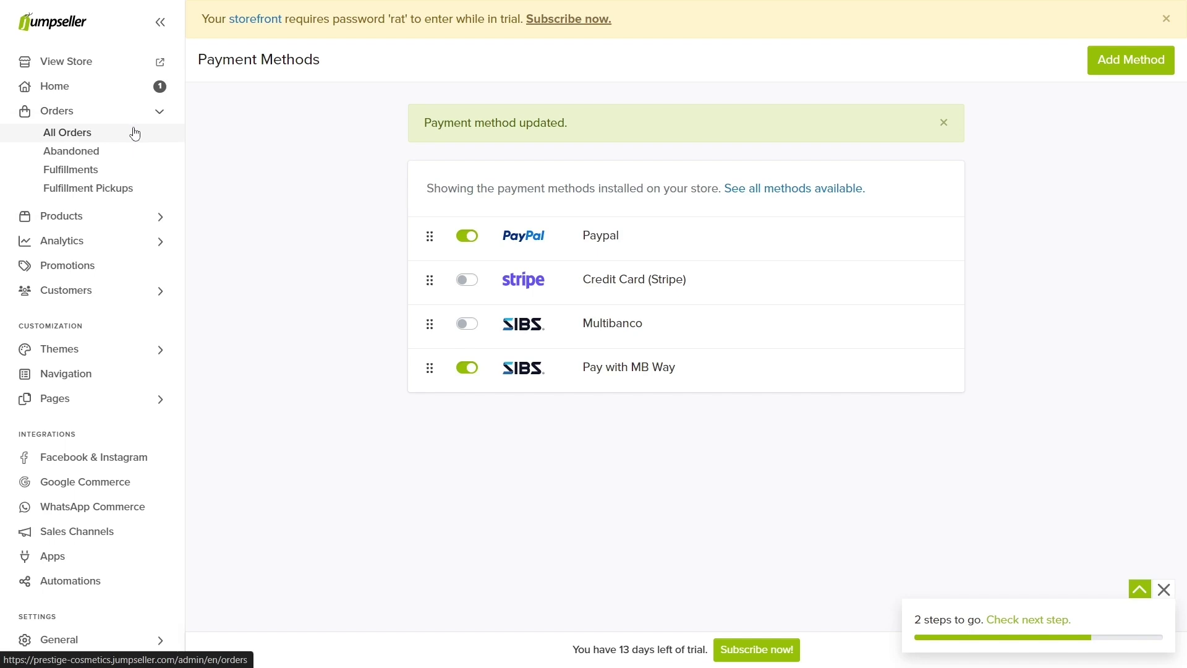
{"action": "left_click", "coordinate": [135, 133]}
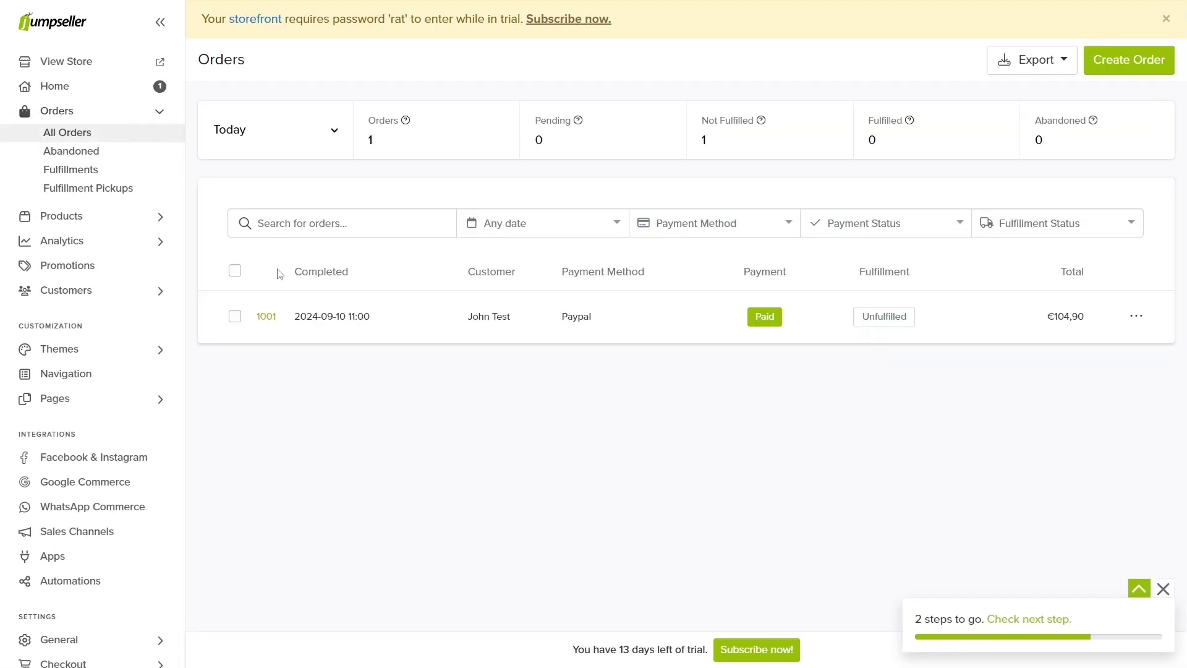
Step: Start a manual fulfillment of order 1001 via CTT with tracking number 123456789
{"action": "left_click", "coordinate": [264, 318]}
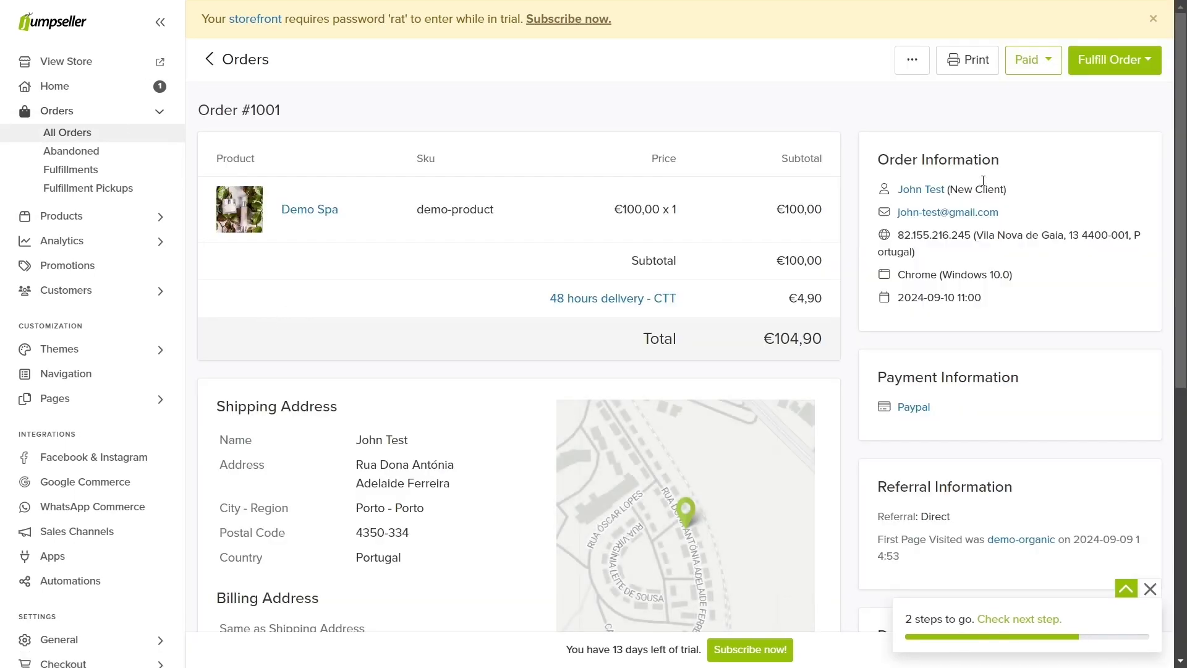
{"action": "left_click", "coordinate": [1107, 73]}
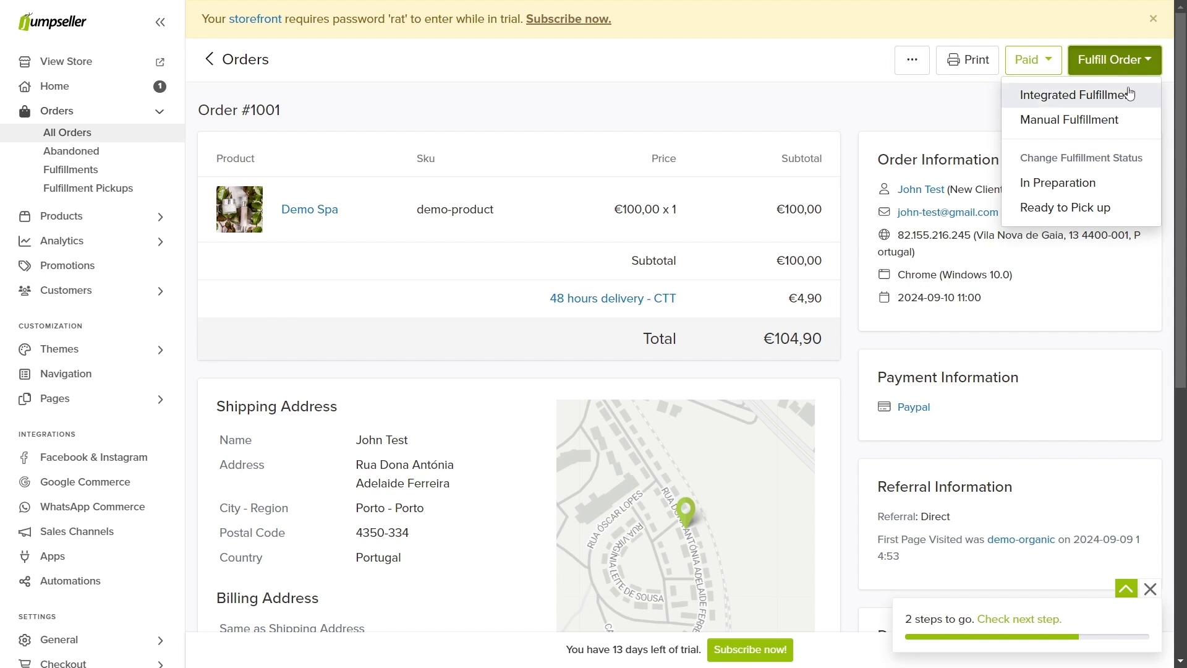
{"action": "left_click", "coordinate": [1134, 120]}
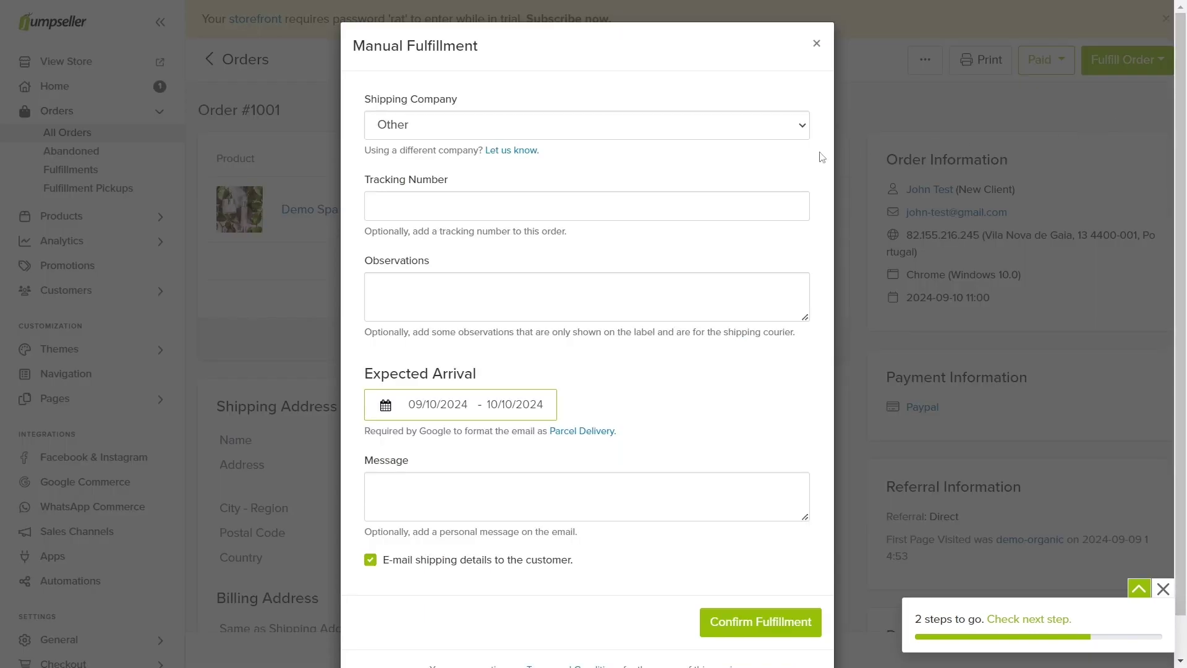
{"action": "left_click", "coordinate": [735, 130]}
{"action": "left_click", "coordinate": [543, 276]}
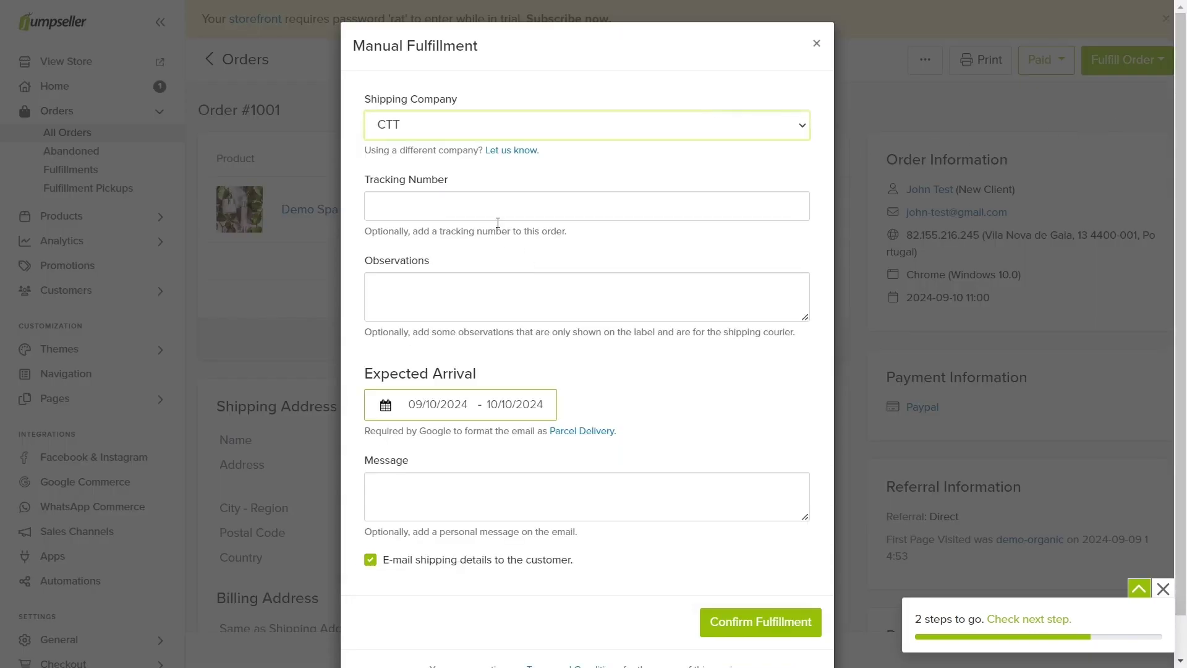
{"action": "left_click", "coordinate": [482, 209]}
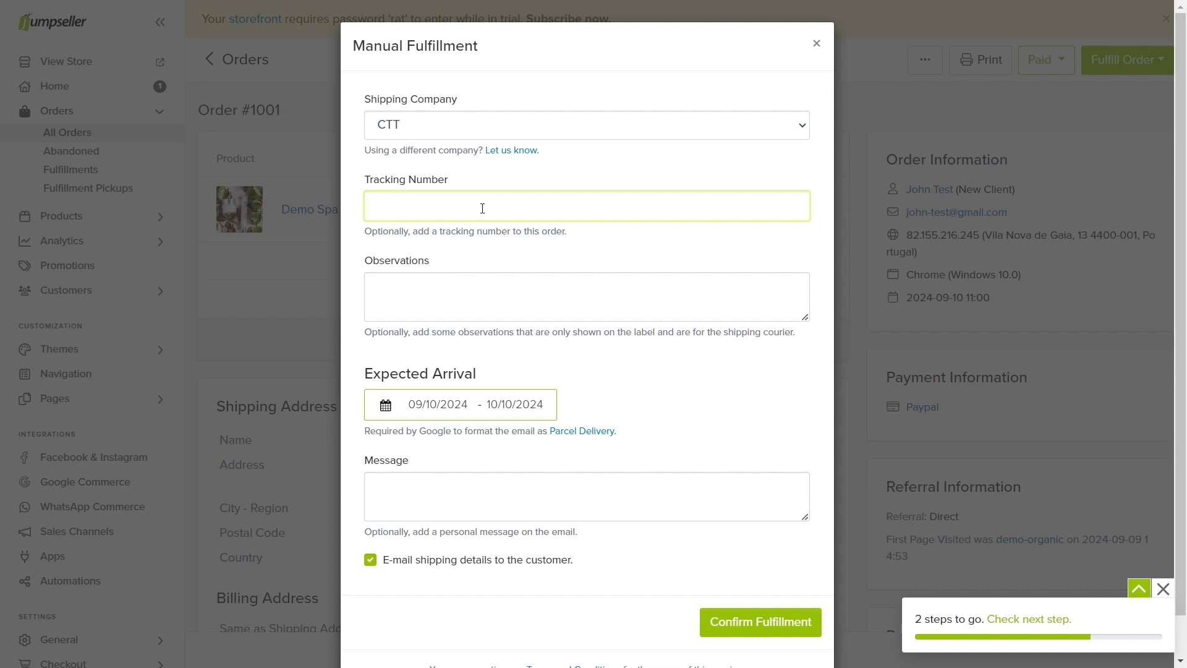
{"action": "type", "text": "123456789"}
Step: Set arrival 16–18 October, add the message 'Thank you for your purchase', and confirm fulfillment
{"action": "left_click", "coordinate": [440, 404]}
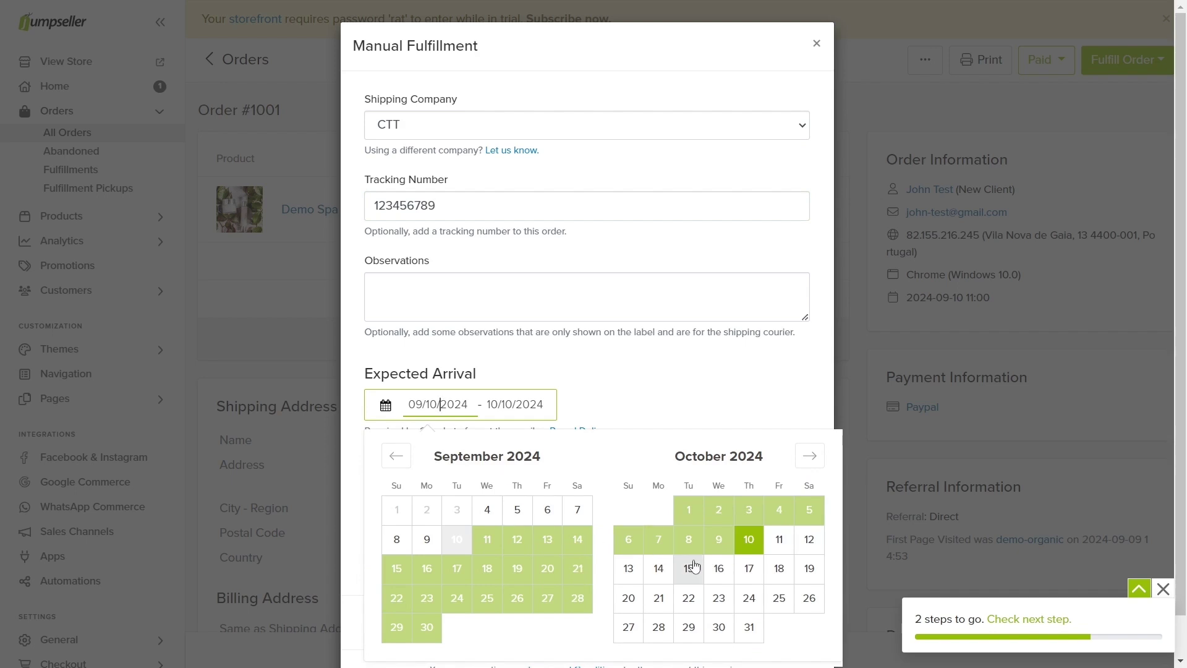
{"action": "left_click", "coordinate": [721, 568]}
{"action": "left_click", "coordinate": [784, 569]}
{"action": "left_click", "coordinate": [541, 474]}
{"action": "type", "text": "Thank you f"}
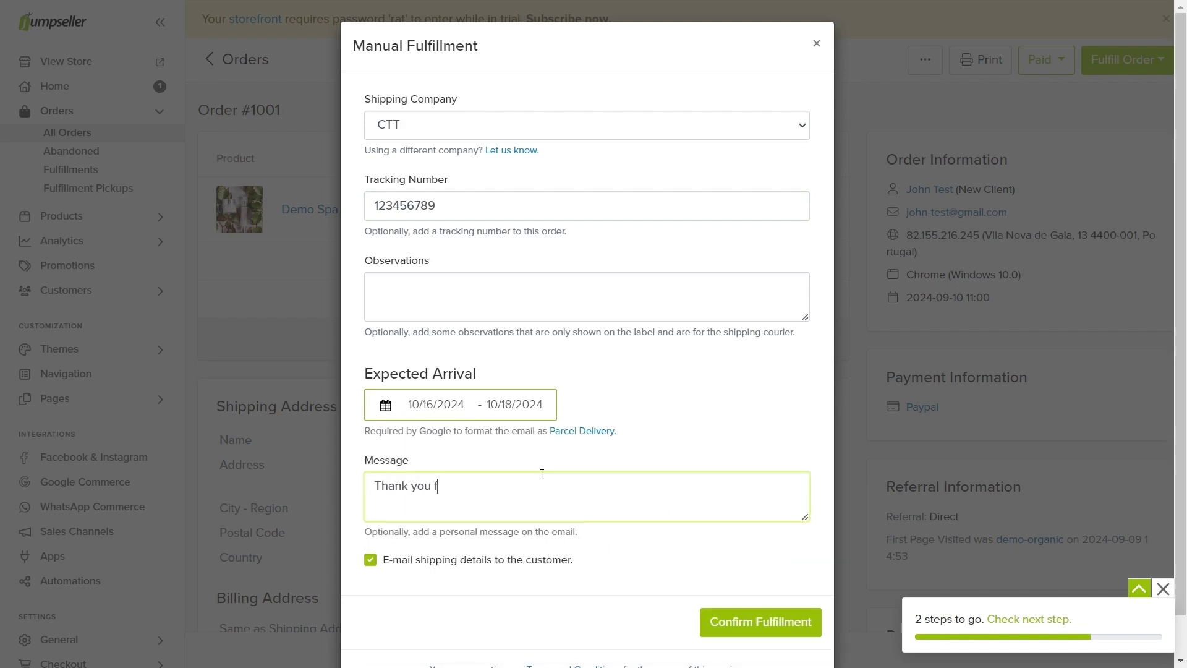
{"action": "type", "text": "or your purchase"}
{"action": "left_click", "coordinate": [735, 620]}
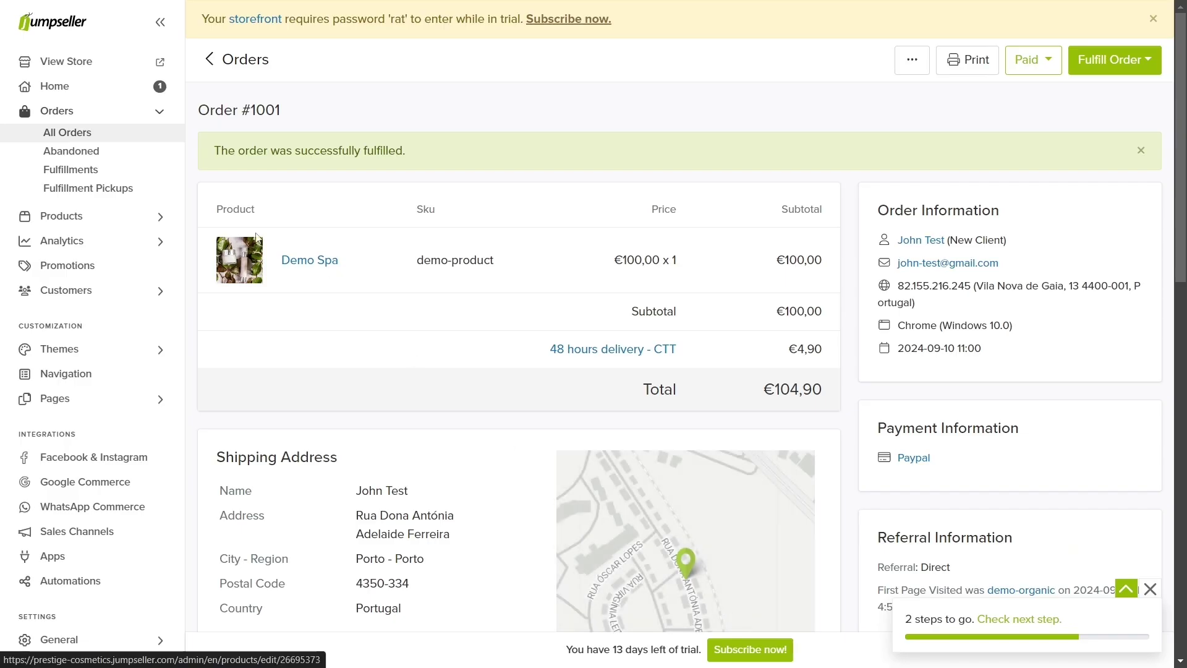
Step: Check the Fulfillments list, then reopen order 1001
{"action": "left_click", "coordinate": [138, 175]}
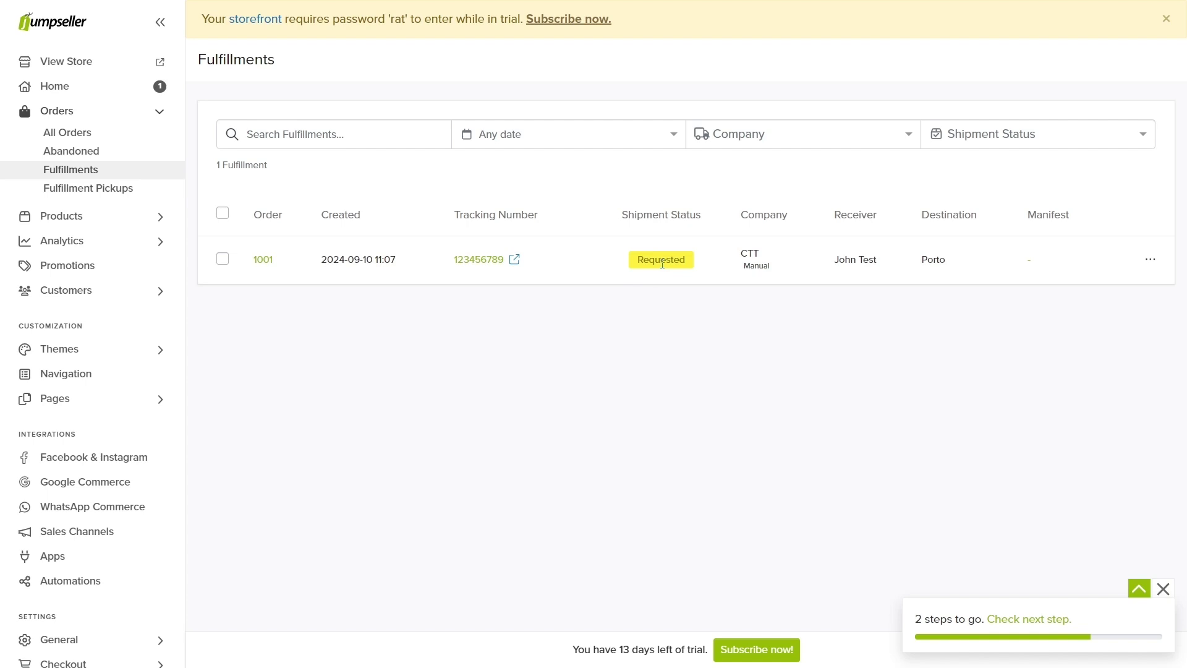
{"action": "left_click", "coordinate": [68, 132]}
{"action": "left_click", "coordinate": [269, 314]}
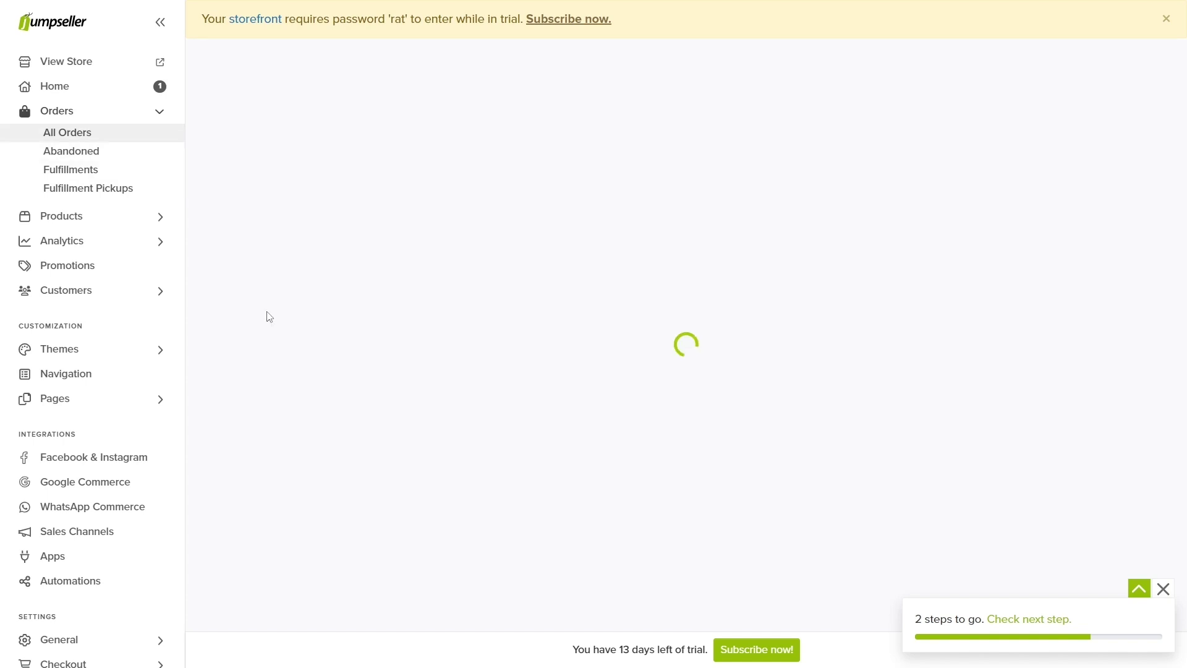
Step: Get integrated-fulfillment carrier rate estimates for order 1001, then show its fulfillment's actions menu
{"action": "left_click", "coordinate": [1113, 60]}
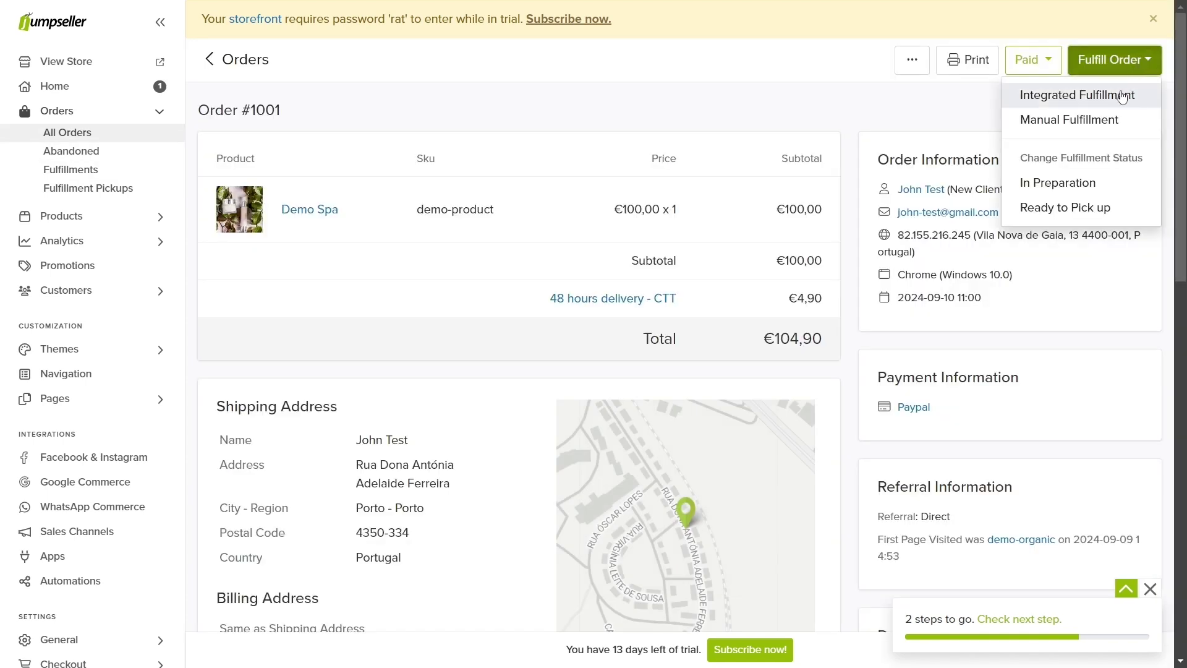
{"action": "left_click", "coordinate": [1076, 95]}
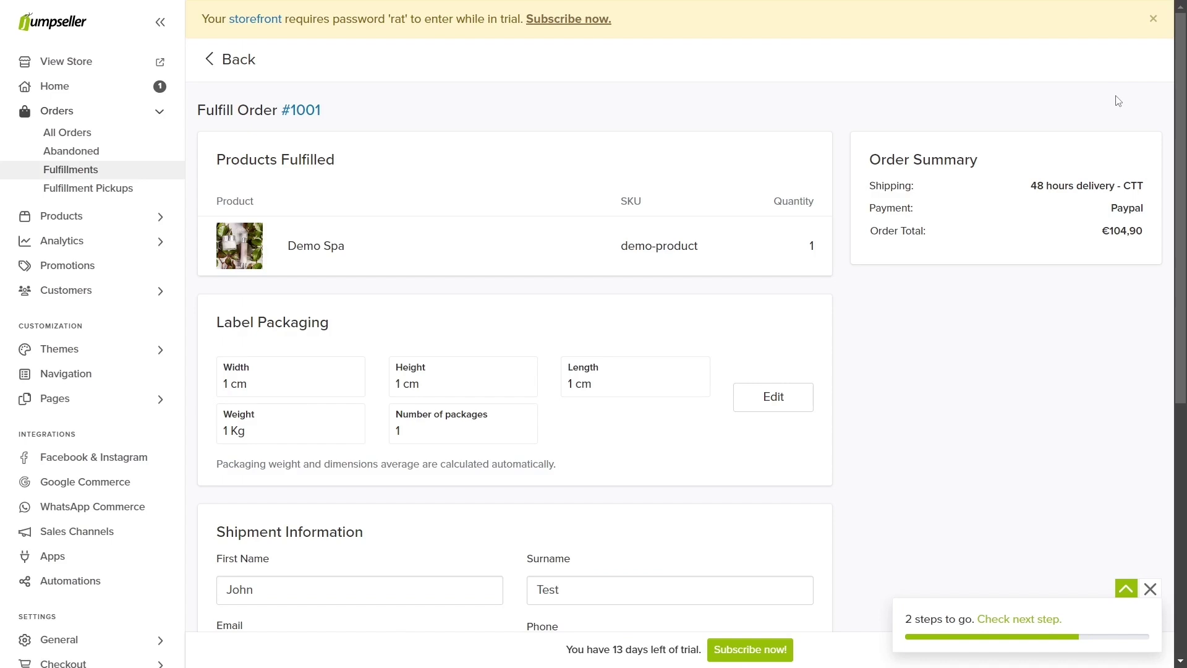
{"action": "scroll", "coordinate": [677, 303], "scroll_direction": "down", "scroll_amount": 1}
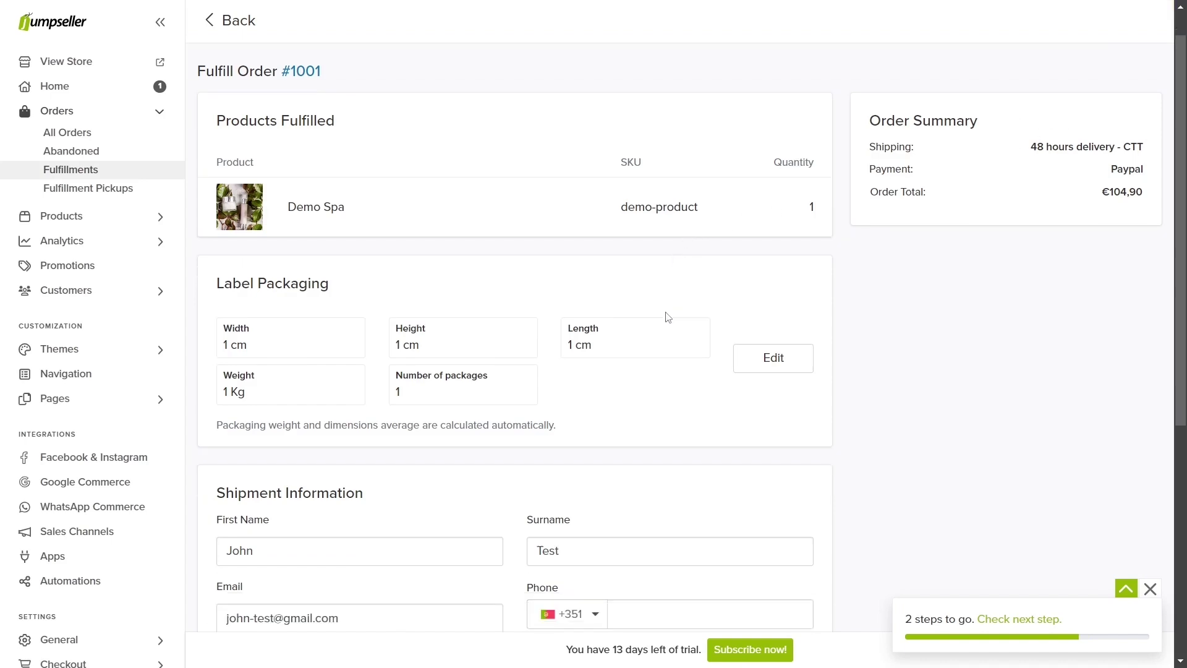
{"action": "scroll", "coordinate": [667, 317], "scroll_direction": "down", "scroll_amount": 6}
{"action": "scroll", "coordinate": [660, 324], "scroll_direction": "down", "scroll_amount": 1}
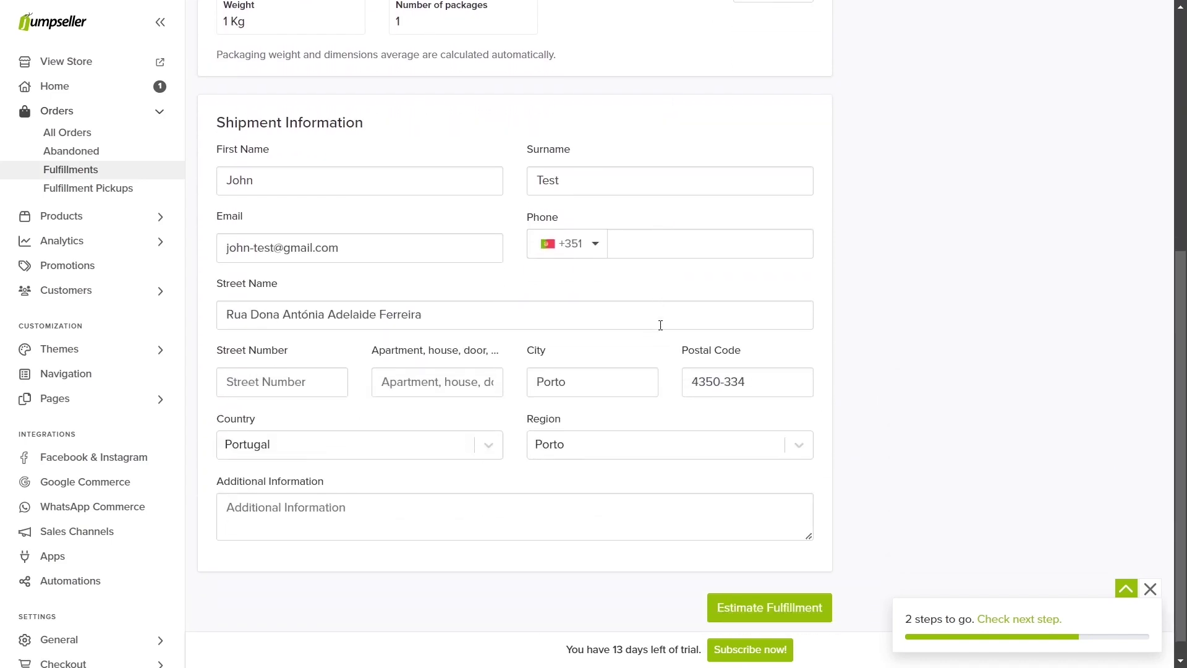
{"action": "left_click", "coordinate": [772, 578]}
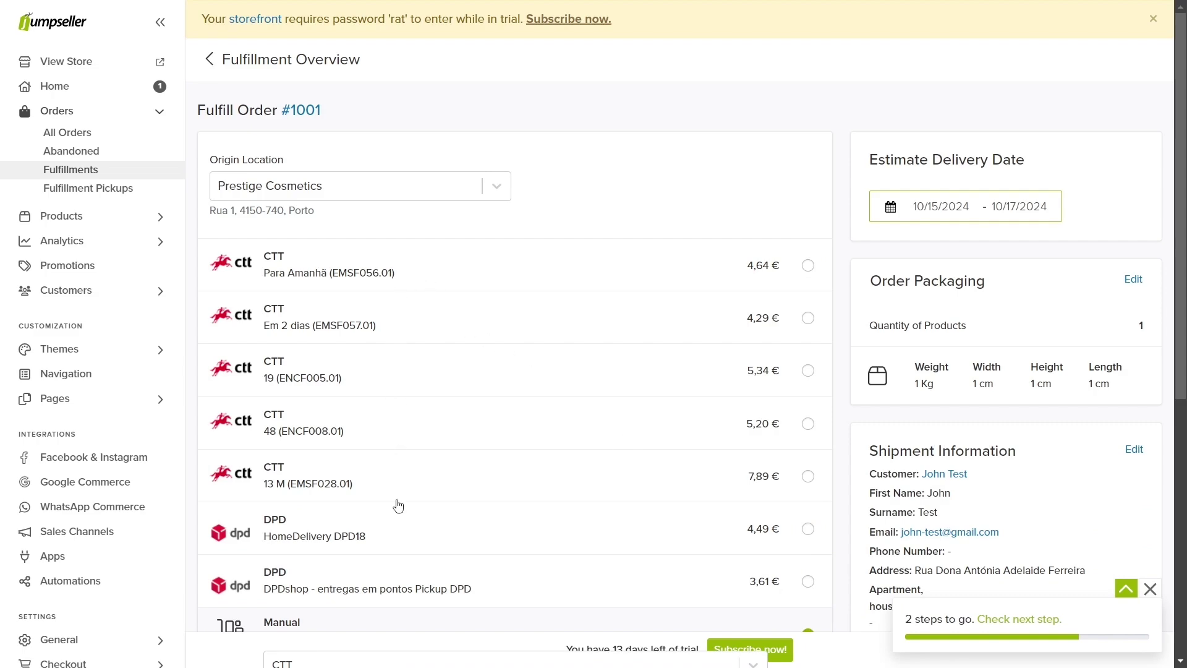
{"action": "scroll", "coordinate": [789, 374], "scroll_direction": "down", "scroll_amount": 5}
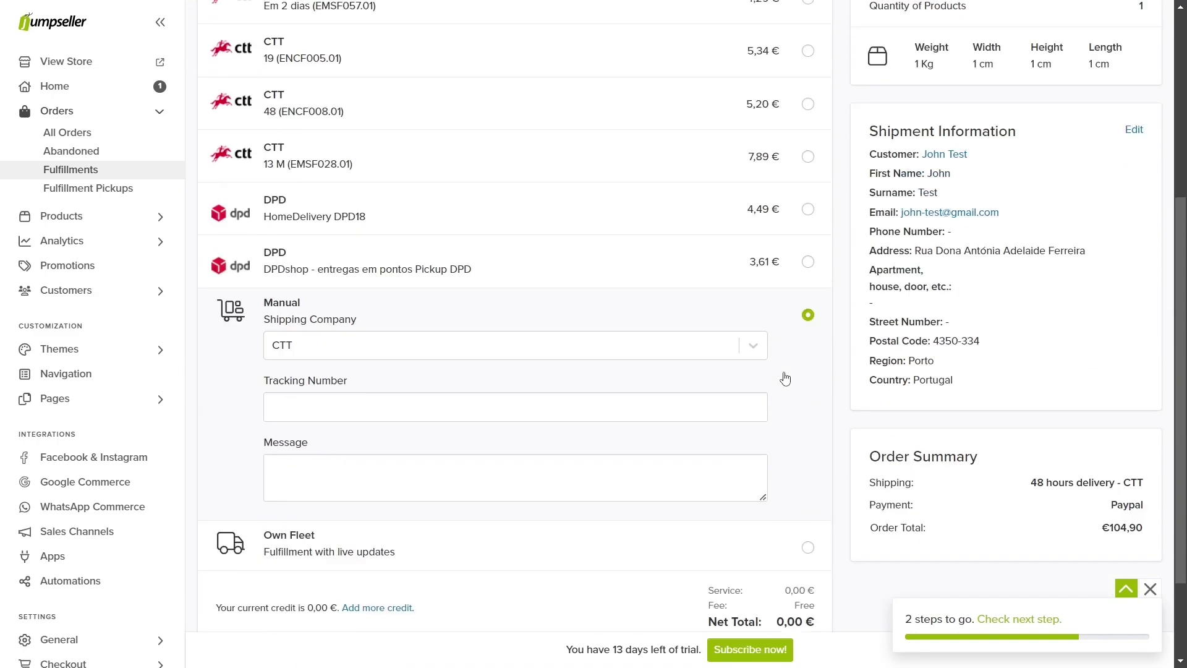
{"action": "scroll", "coordinate": [785, 379], "scroll_direction": "down", "scroll_amount": 1}
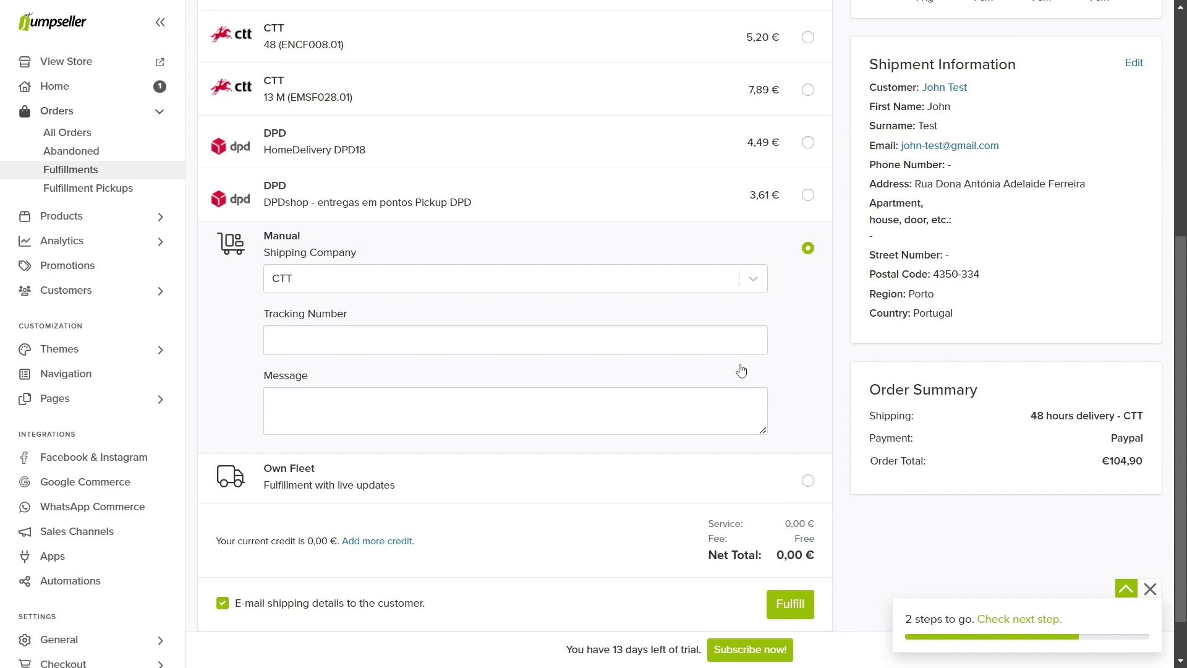
{"action": "left_click", "coordinate": [117, 171]}
{"action": "left_click", "coordinate": [1151, 260]}
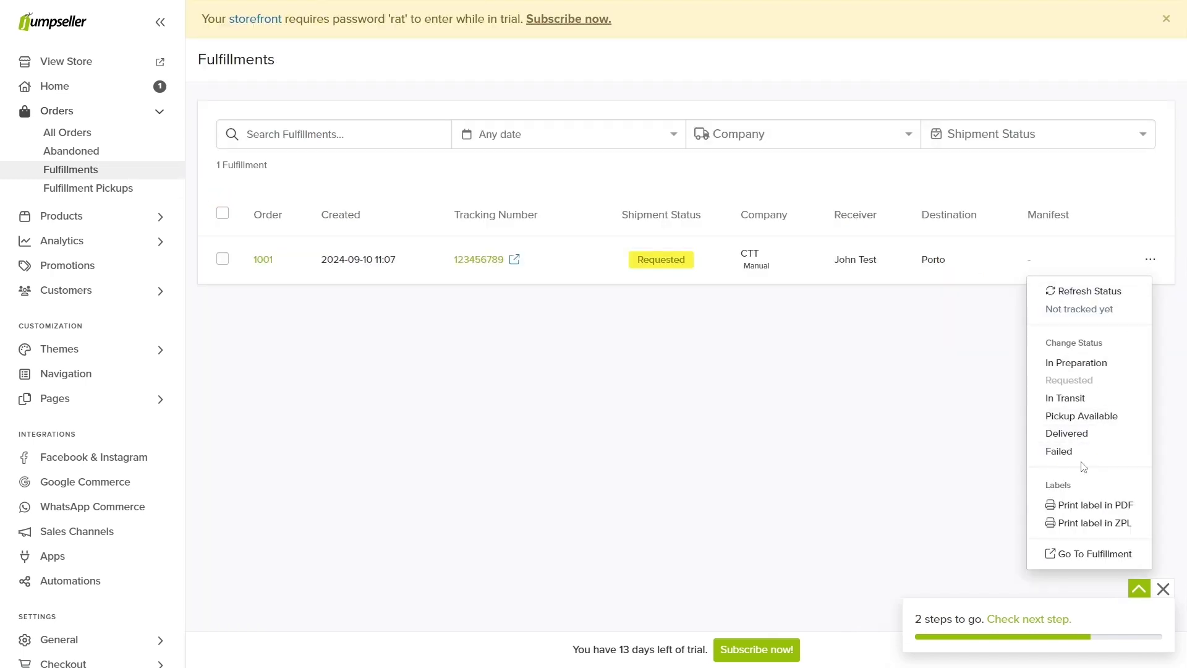
Step: Generate order 1001's CTT shipping label PDF (barcode 123456789), view it at 125%, then close it
{"action": "left_click", "coordinate": [1089, 504]}
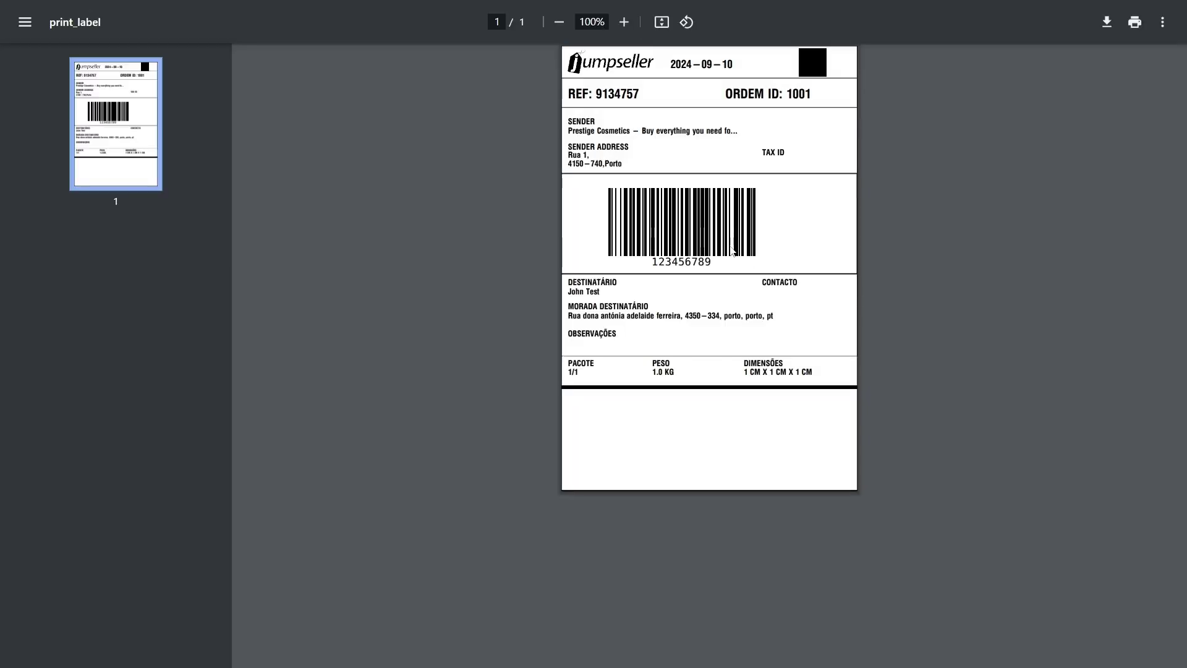
{"action": "left_click", "coordinate": [624, 22]}
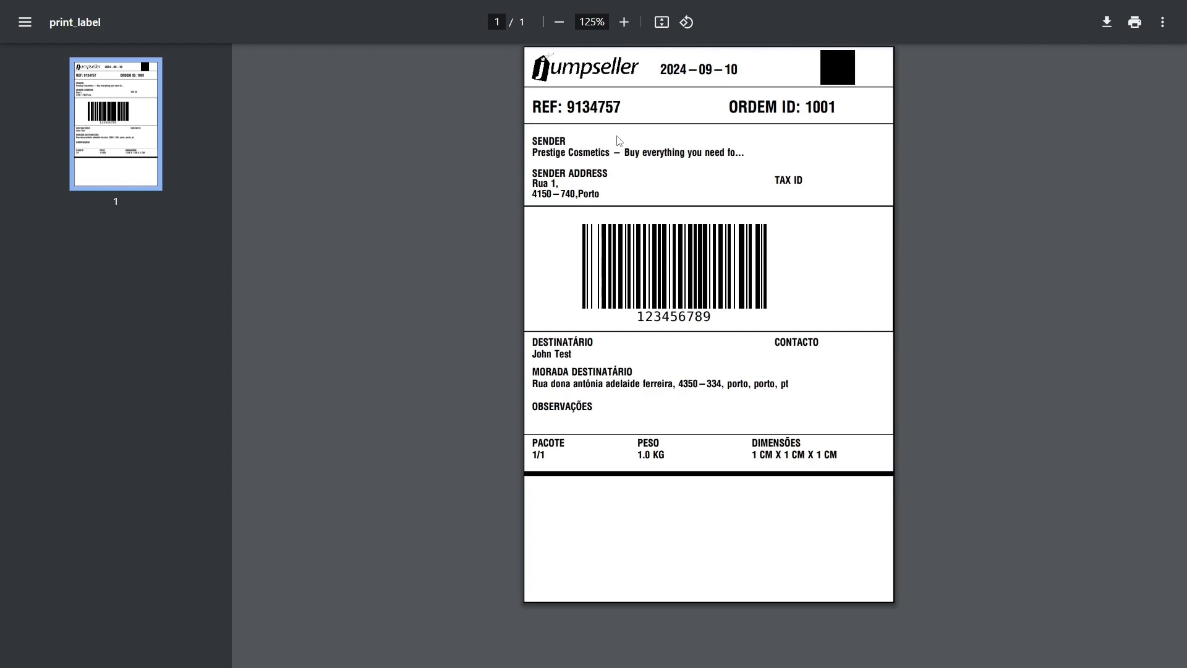
{"action": "left_click_drag", "start_coordinate": [772, 179], "coordinate": [839, 175]}
{"action": "left_click", "coordinate": [839, 180]}
{"action": "key", "text": "ctrl+w"}
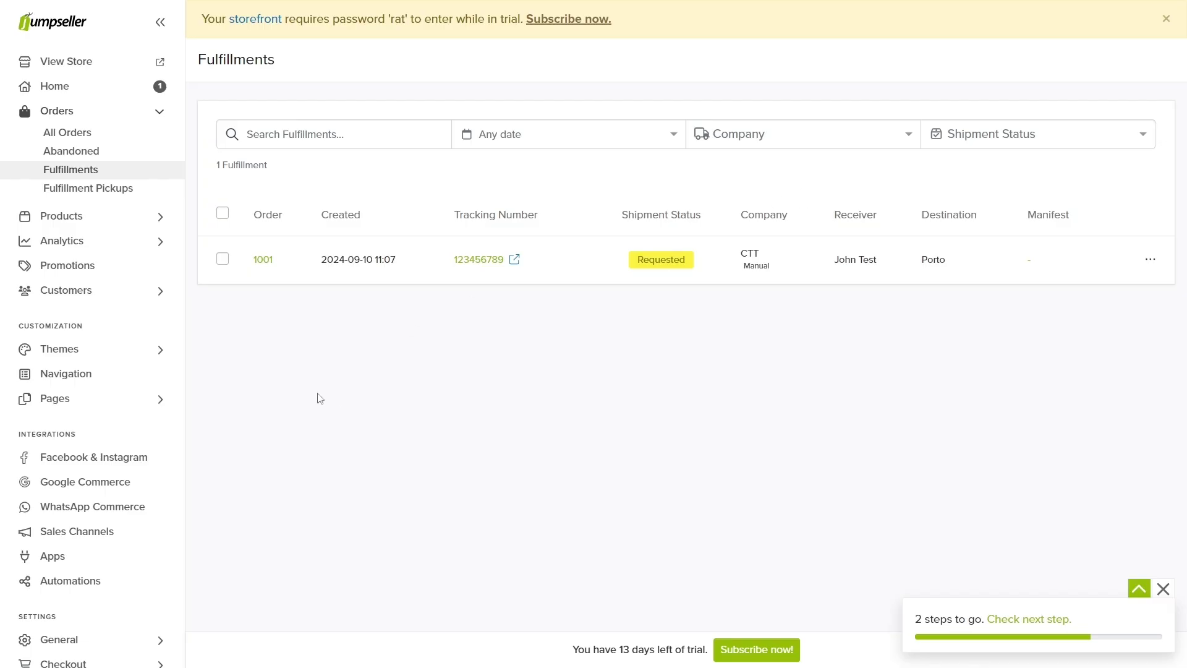
Step: Browse Sales Channels: Facebook & Instagram, Google Commerce, OLX, WhatsApp, Amazon, Pinterest, KuantoKusta
{"action": "left_click", "coordinate": [114, 530]}
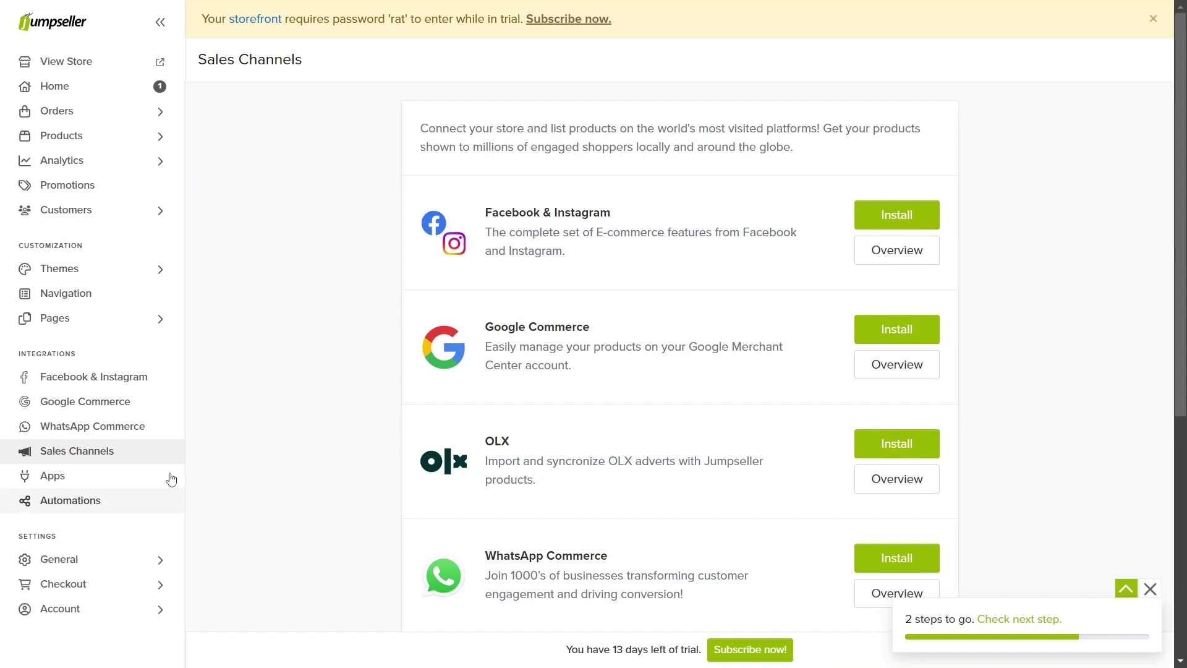
{"action": "scroll", "coordinate": [384, 343], "scroll_direction": "down", "scroll_amount": 5}
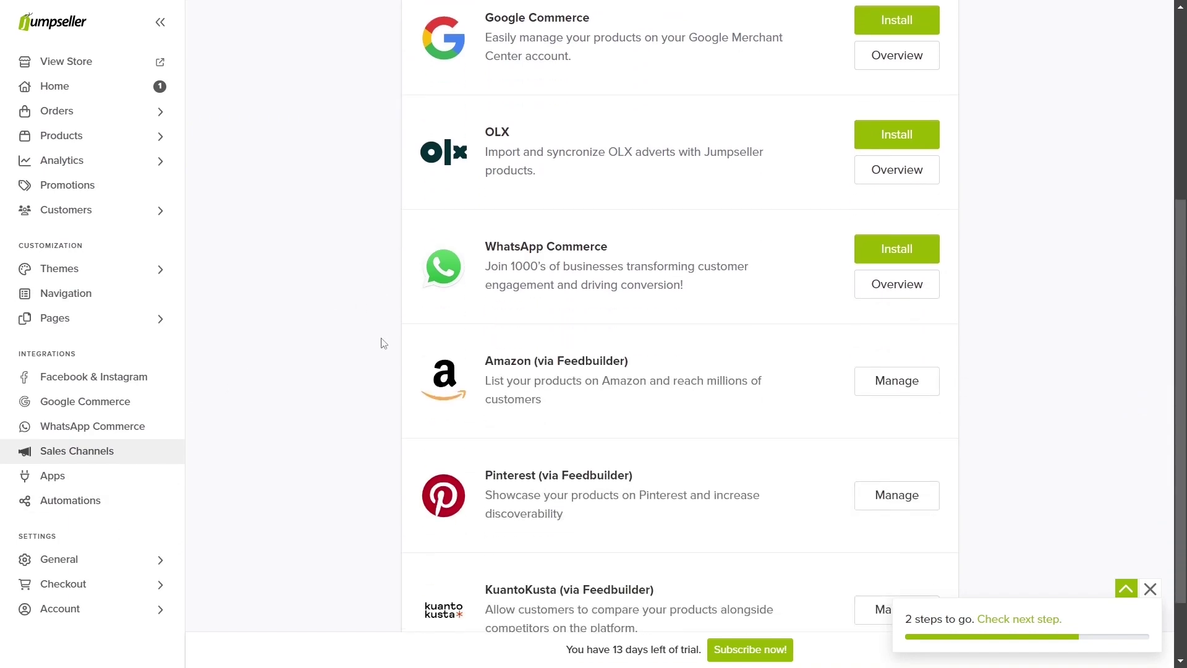
{"action": "scroll", "coordinate": [383, 343], "scroll_direction": "up", "scroll_amount": 5}
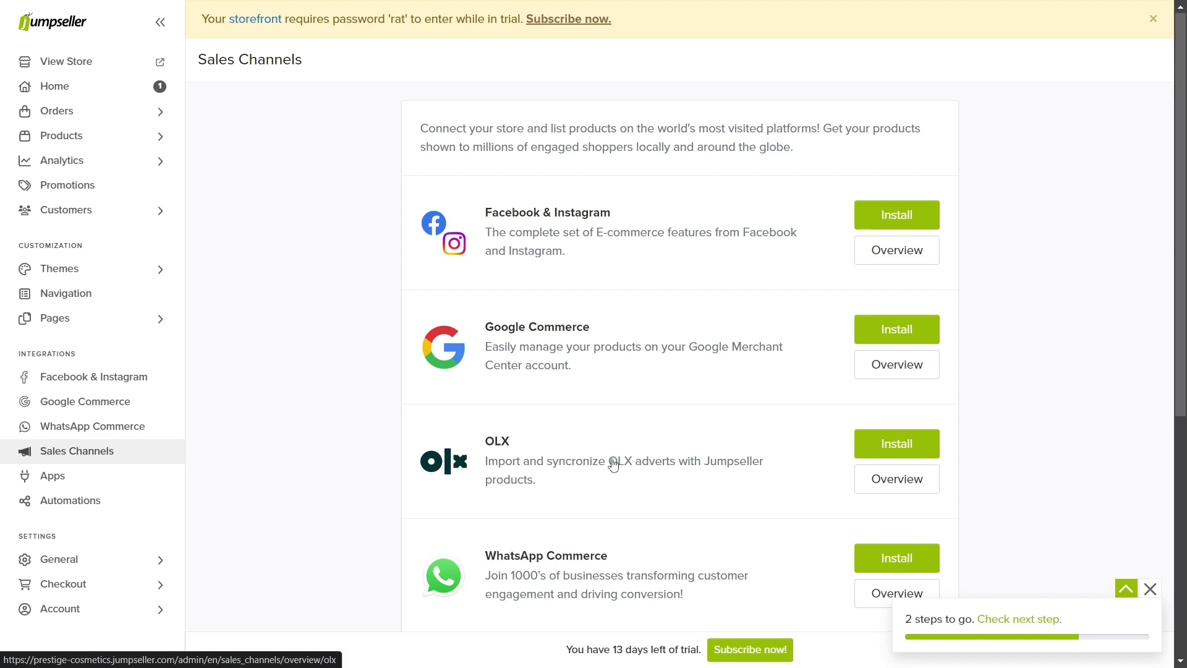
{"action": "scroll", "coordinate": [614, 464], "scroll_direction": "down", "scroll_amount": 3}
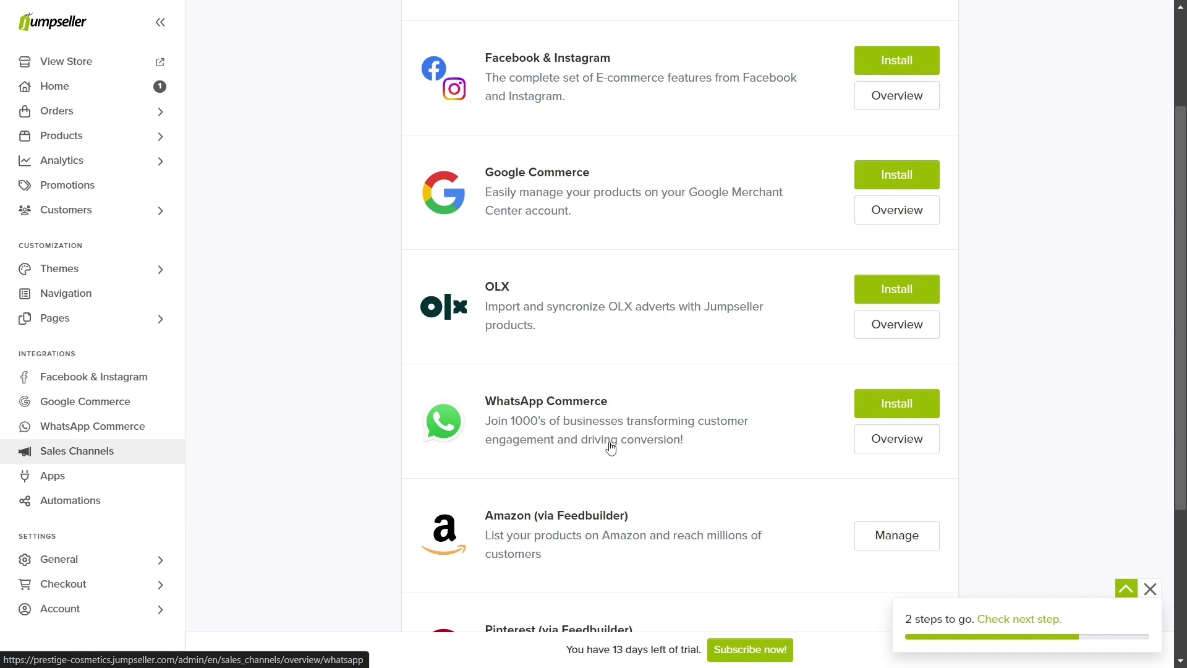
{"action": "scroll", "coordinate": [611, 448], "scroll_direction": "down", "scroll_amount": 1}
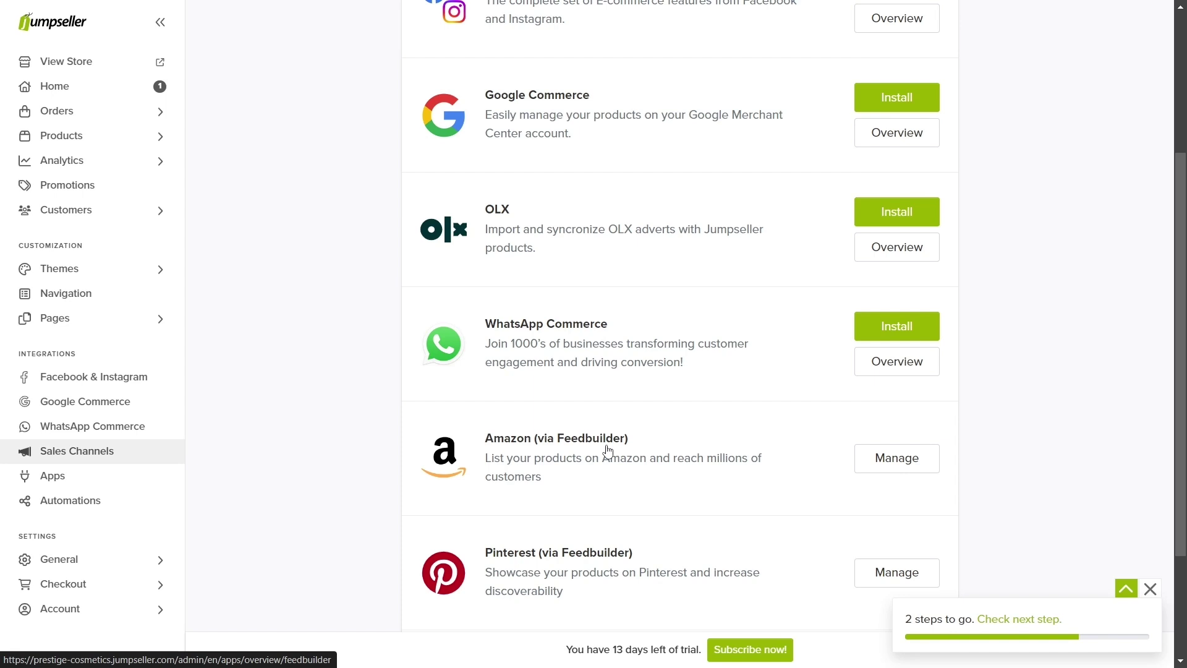
{"action": "scroll", "coordinate": [607, 450], "scroll_direction": "down", "scroll_amount": 1}
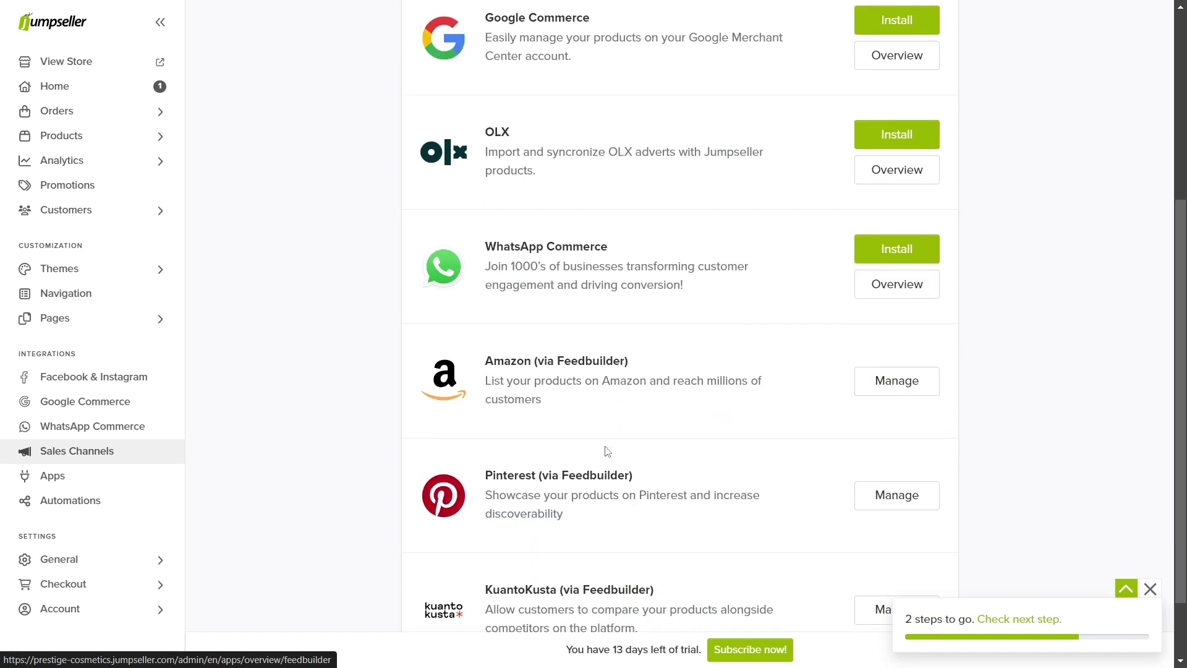
{"action": "scroll", "coordinate": [593, 484], "scroll_direction": "down", "scroll_amount": 1}
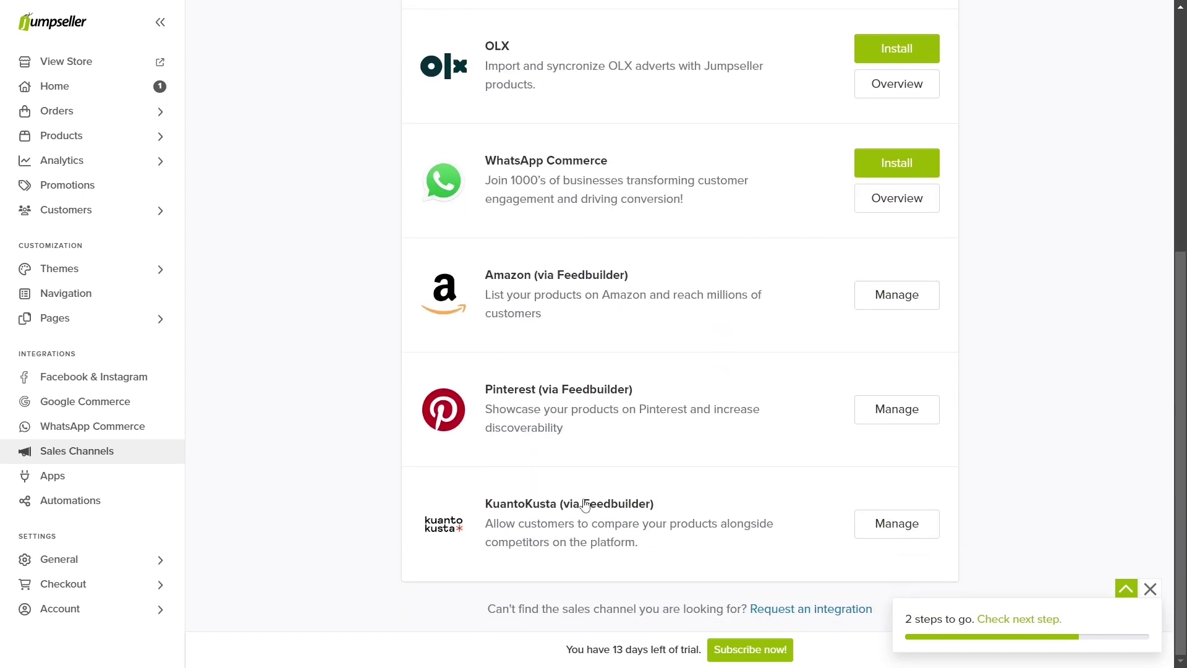